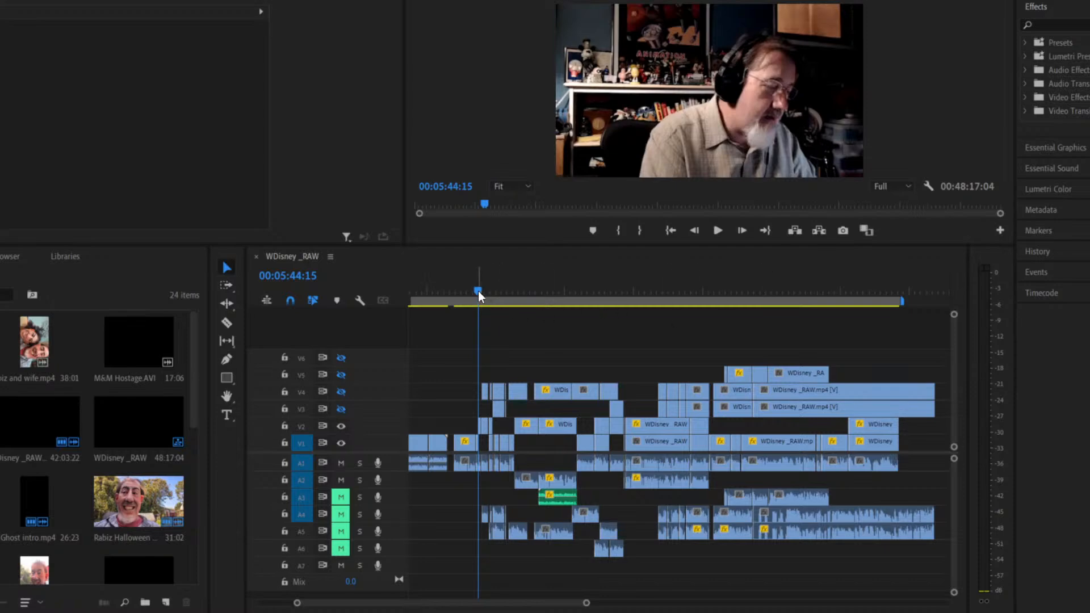
# Scrub through the sequence between about 00:05:44 and 00:06:33, returning to the green-screen shot at 00:06:18:24.
pyautogui.moveTo(478, 290); pyautogui.dragTo(497, 295)
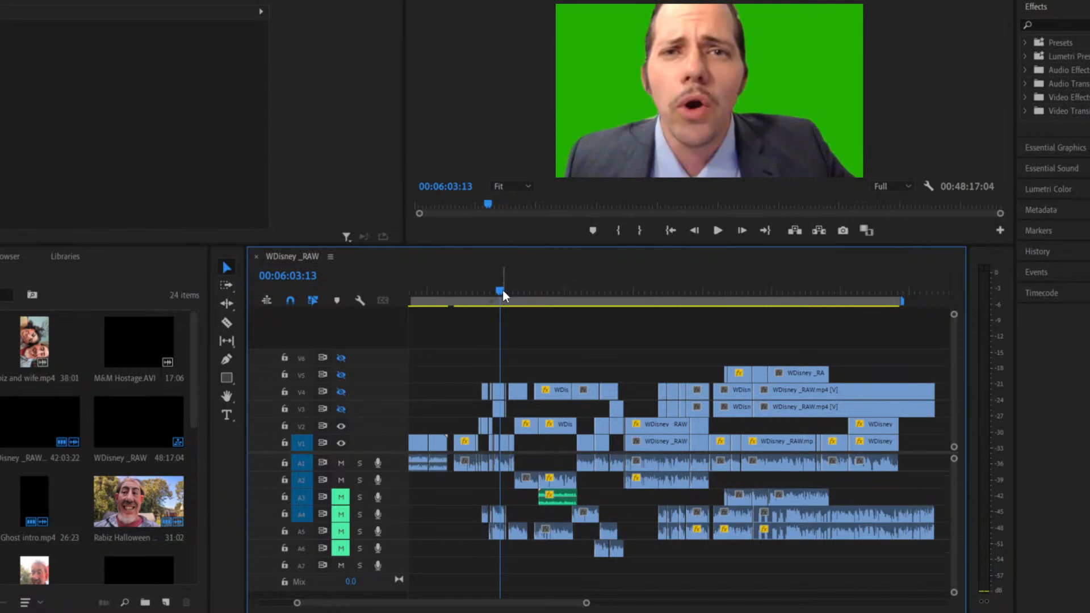
pyautogui.moveTo(501, 291); pyautogui.dragTo(516, 291)
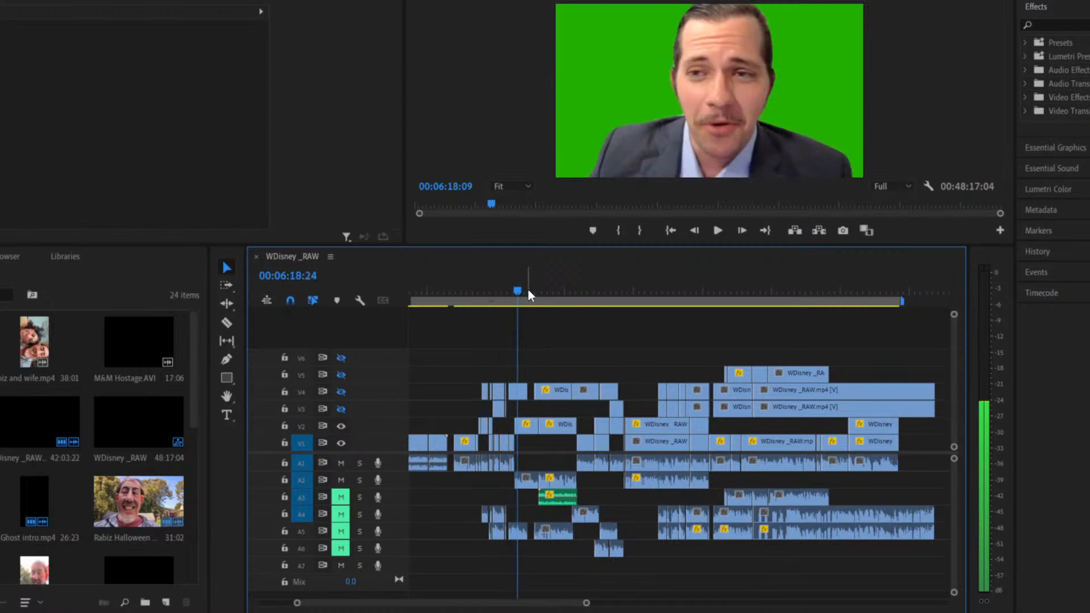
pyautogui.click(534, 292)
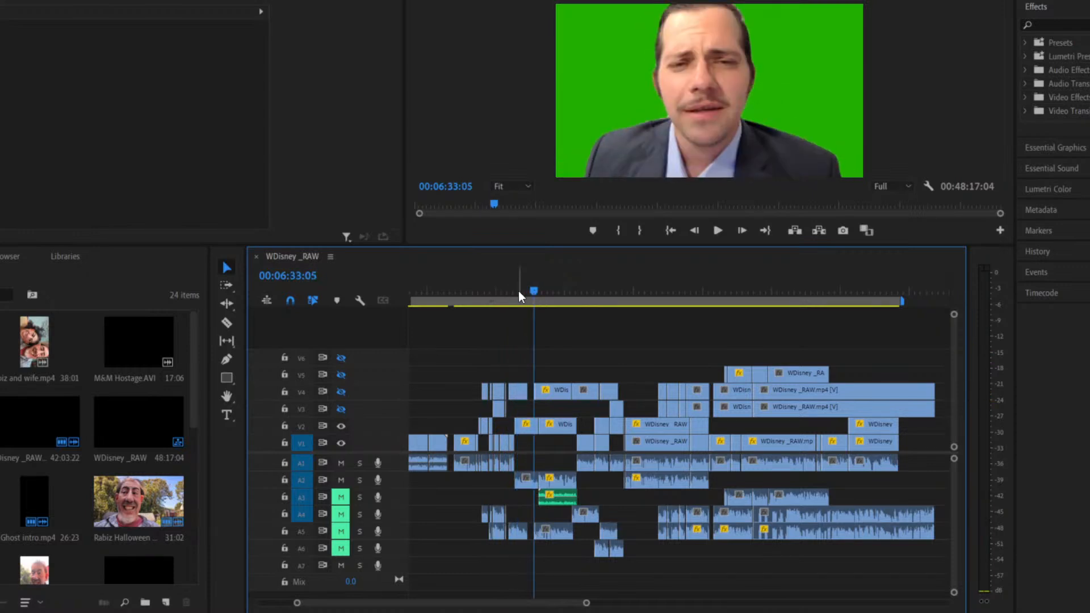
pyautogui.click(519, 291)
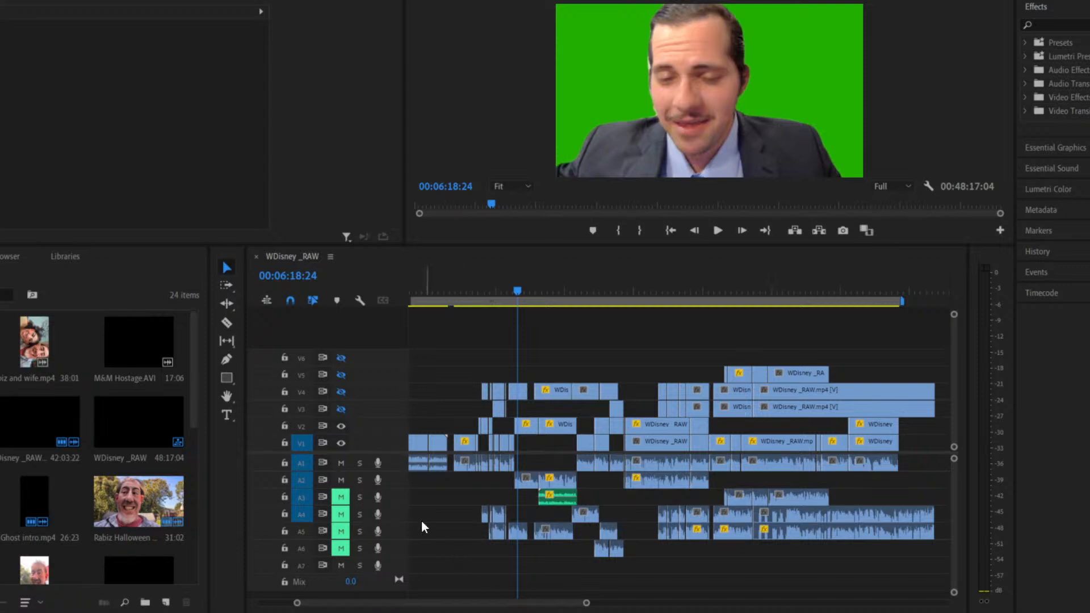
# Unmute audio track A3 and play the sequence from 00:06:18:24 to about 00:07:11.
pyautogui.click(341, 497)
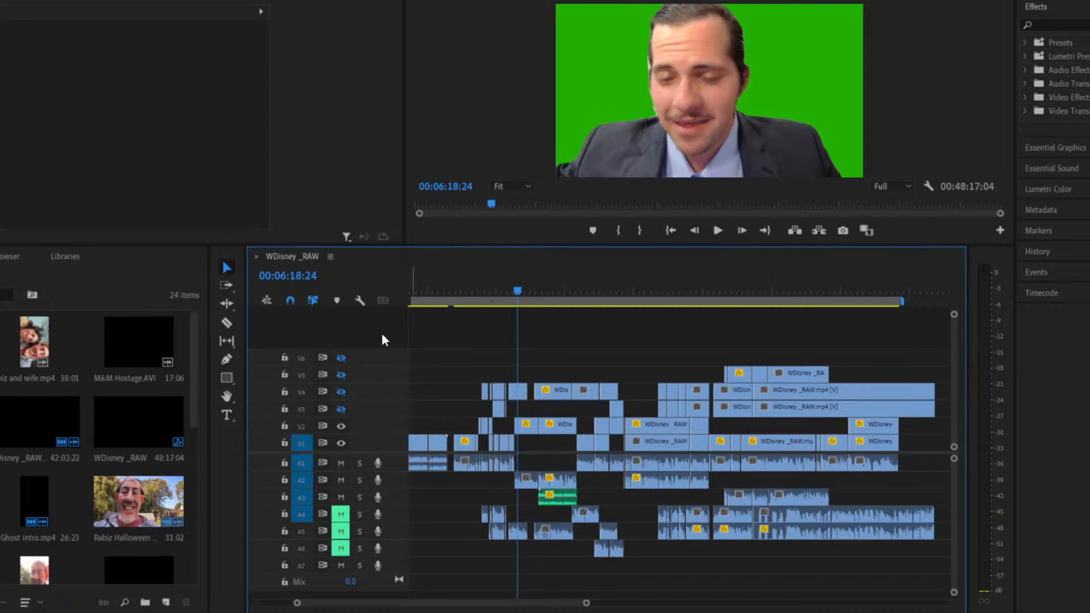
pyautogui.click(226, 270)
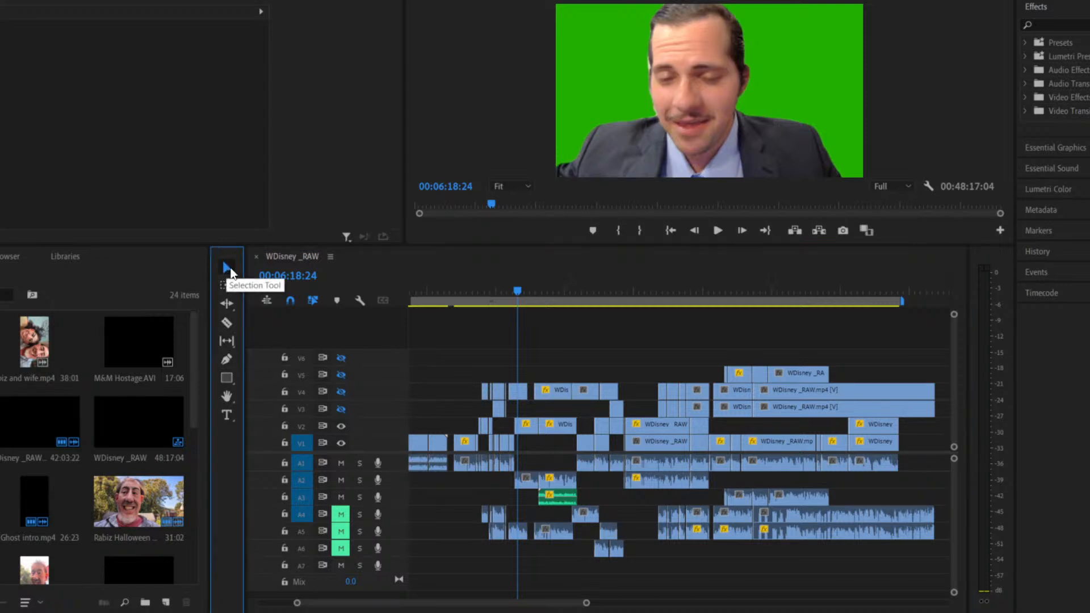
pyautogui.click(716, 231)
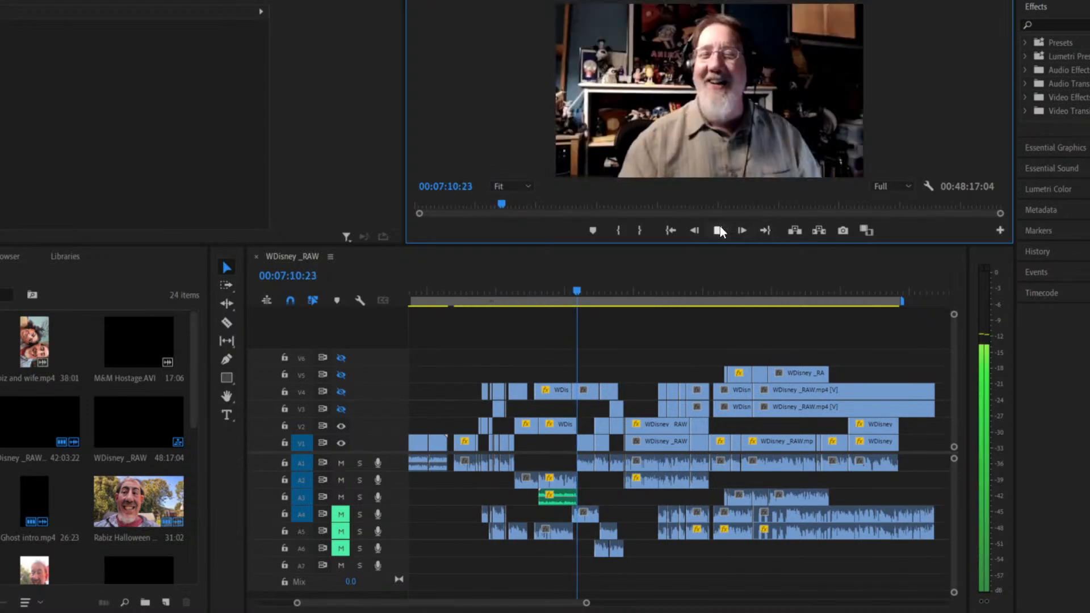
pyautogui.click(718, 229)
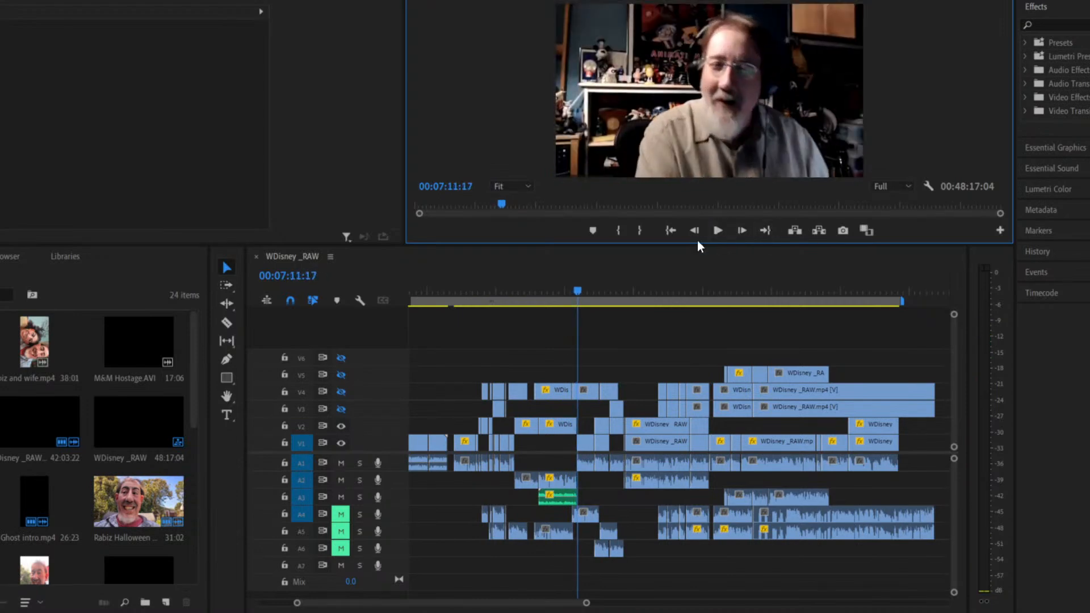
# Go back to the green-screen shot at about 00:06:17 and play it briefly to check its content.
pyautogui.click(559, 288)
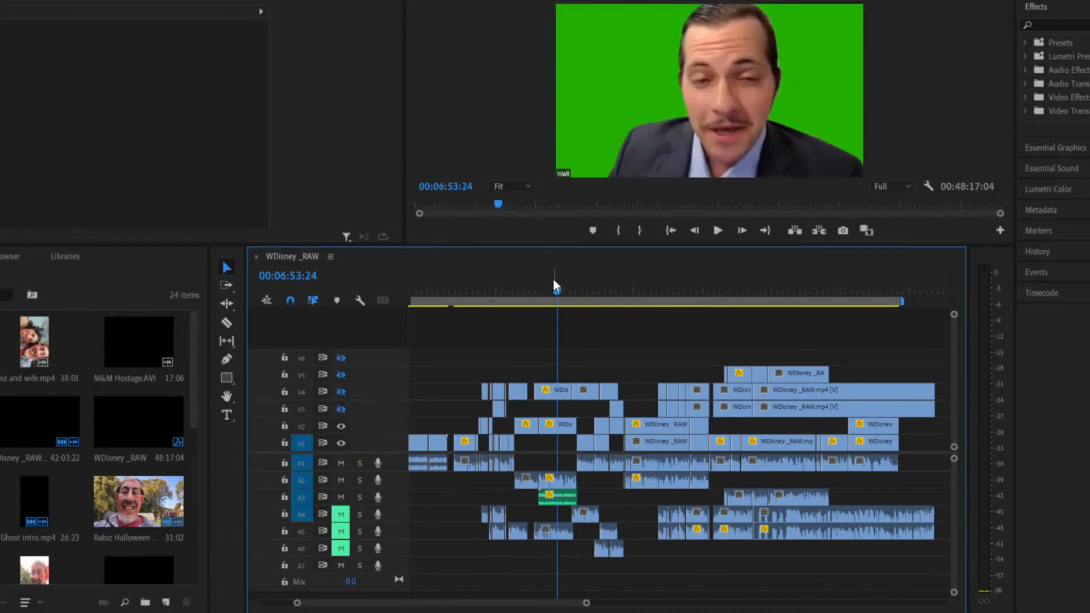
pyautogui.click(522, 285)
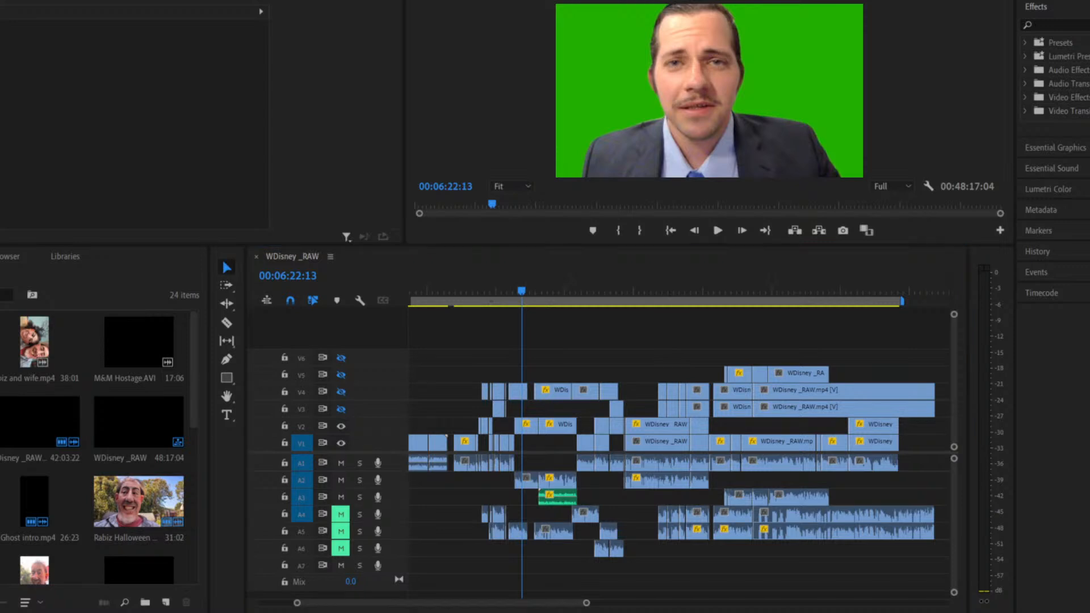
pyautogui.click(514, 294)
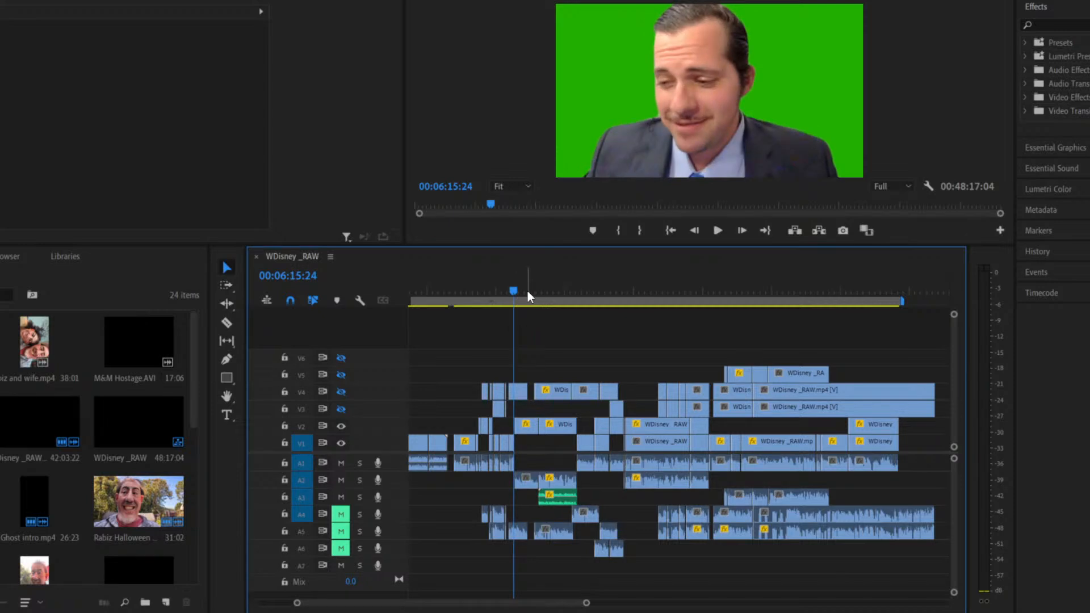
pyautogui.click(527, 292)
pyautogui.click(516, 288)
pyautogui.click(718, 230)
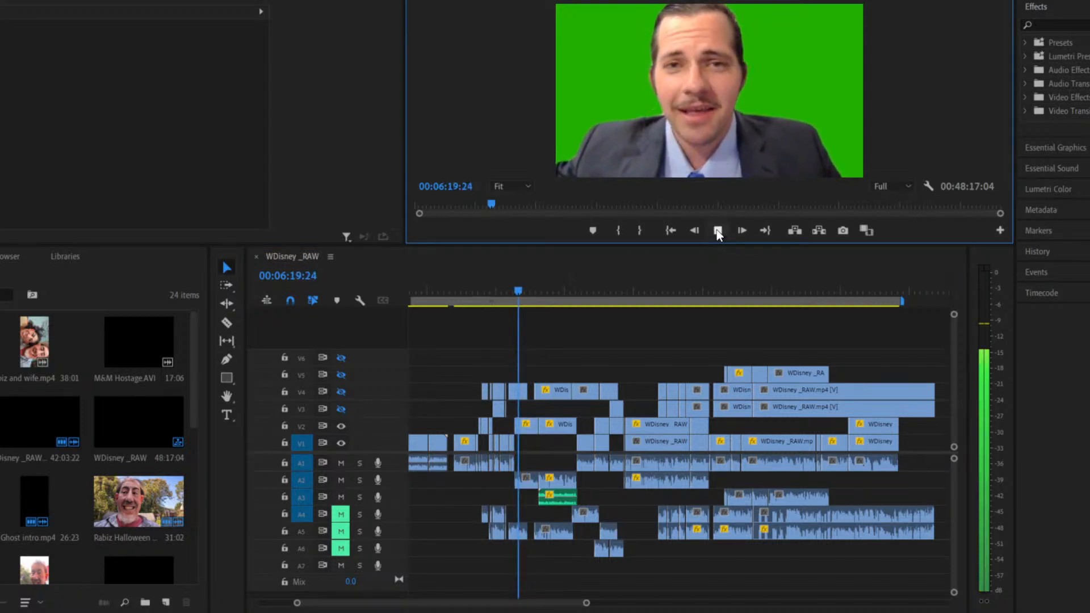
pyautogui.click(717, 231)
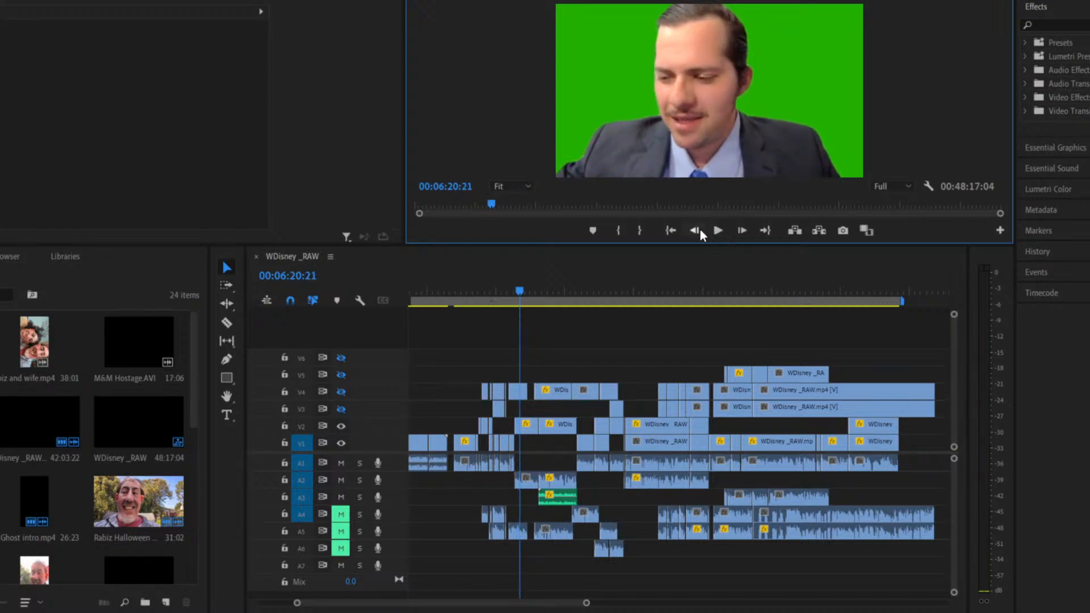
# Check the cut into the green-screen shot near 00:06:15 and play across it from 00:06:13:00.
pyautogui.click(511, 287)
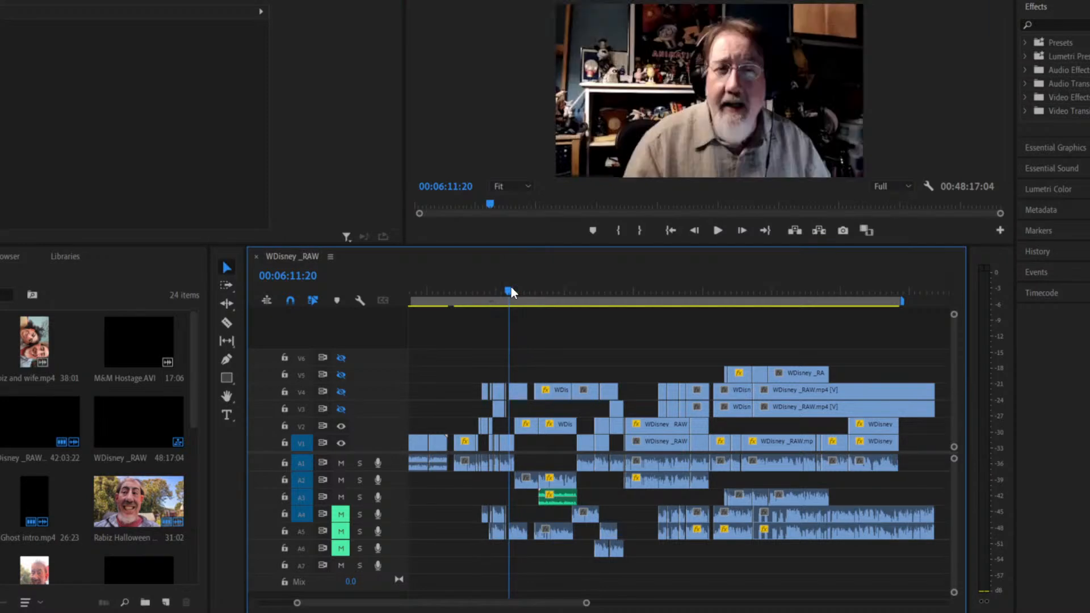
pyautogui.click(515, 295)
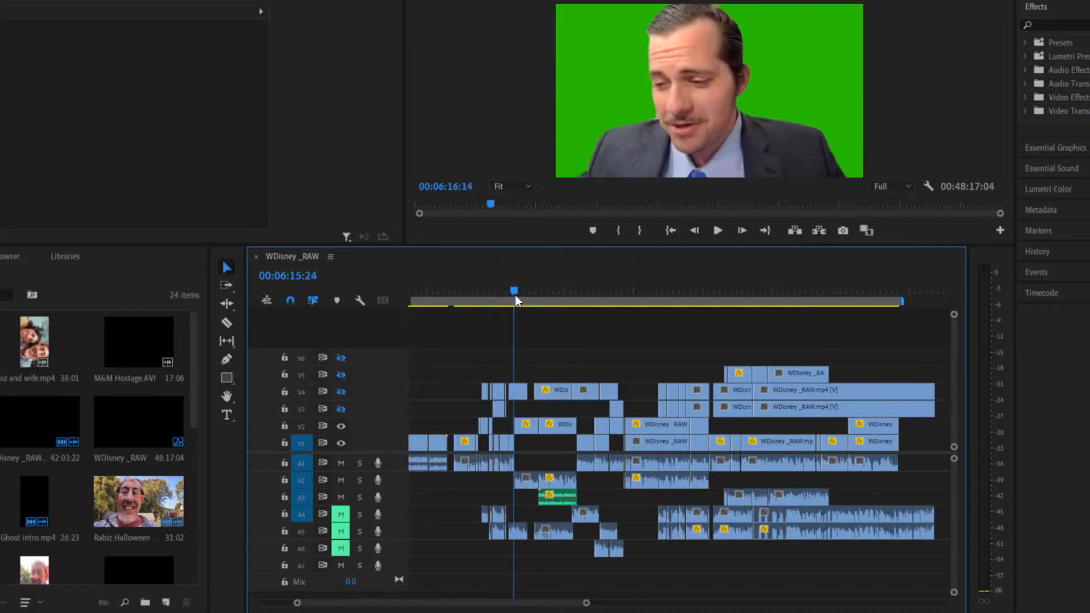
pyautogui.click(511, 295)
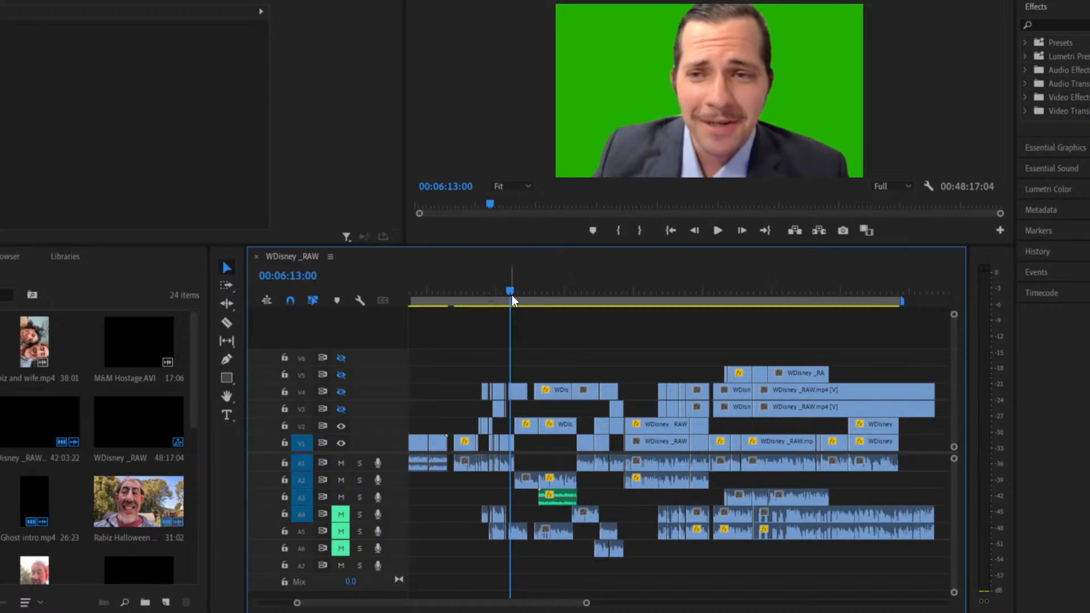
pyautogui.press('space')
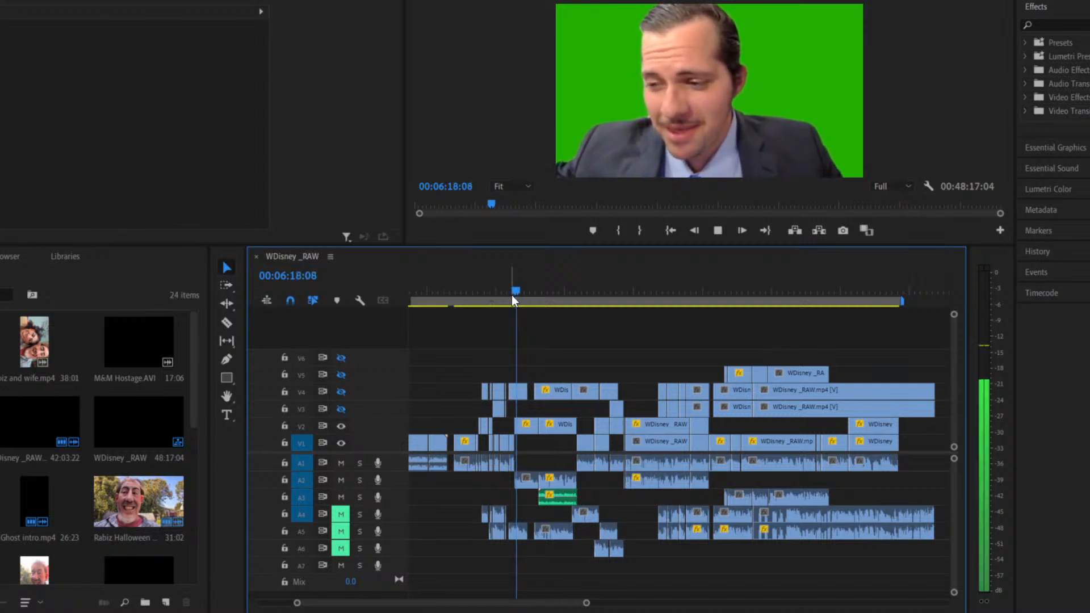
pyautogui.press('space')
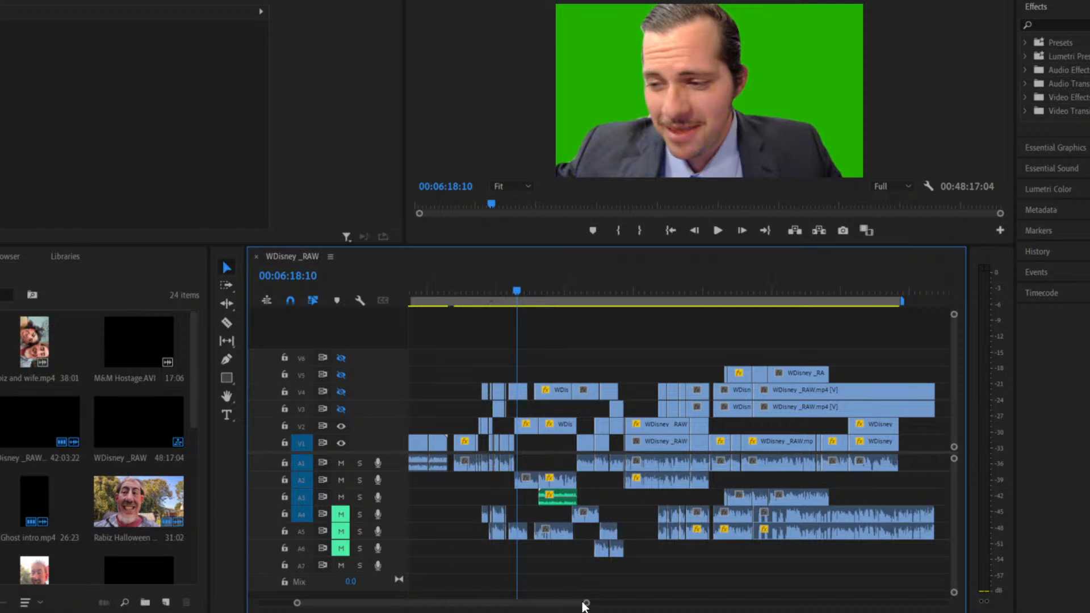
# Examine the short clips between 00:05:56 and 00:06:09, playing the green-screen clip from 00:06:01:00.
pyautogui.moveTo(584, 604); pyautogui.dragTo(491, 602)
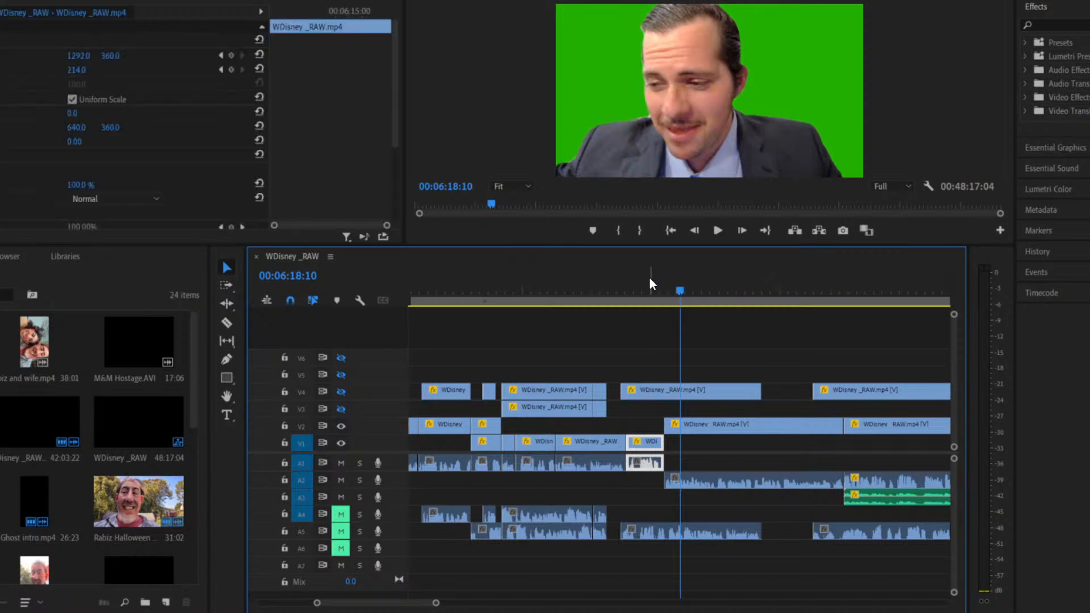
pyautogui.click(603, 291)
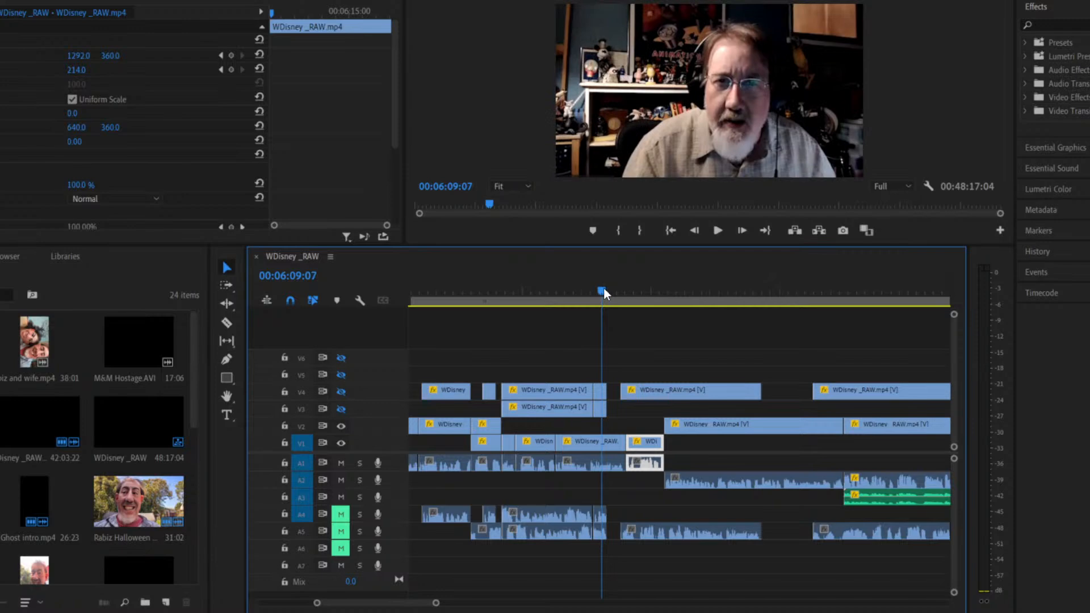
pyautogui.click(546, 291)
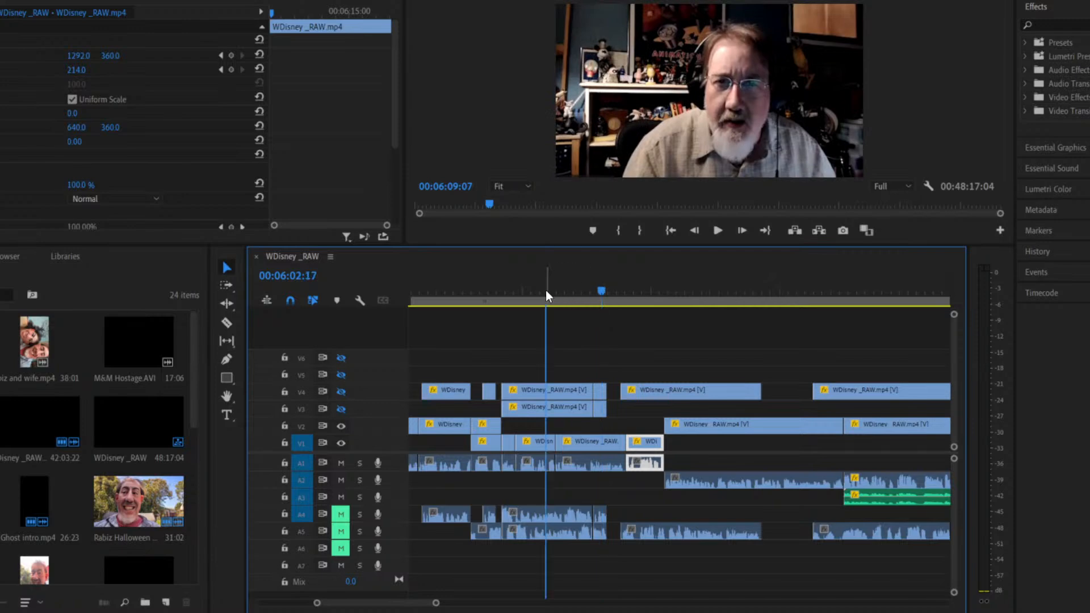
pyautogui.click(495, 290)
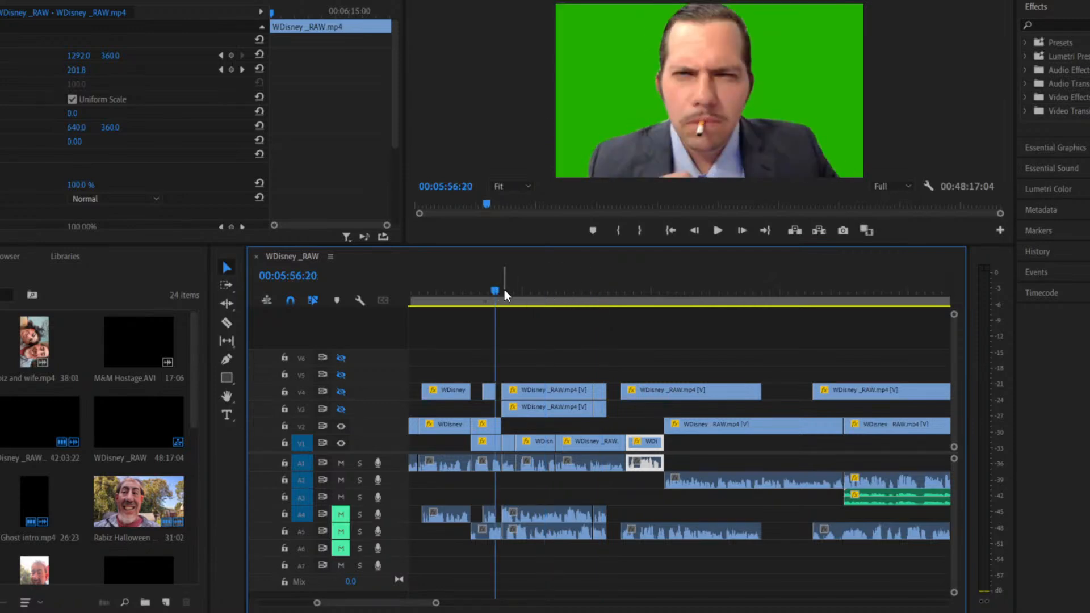
pyautogui.click(509, 291)
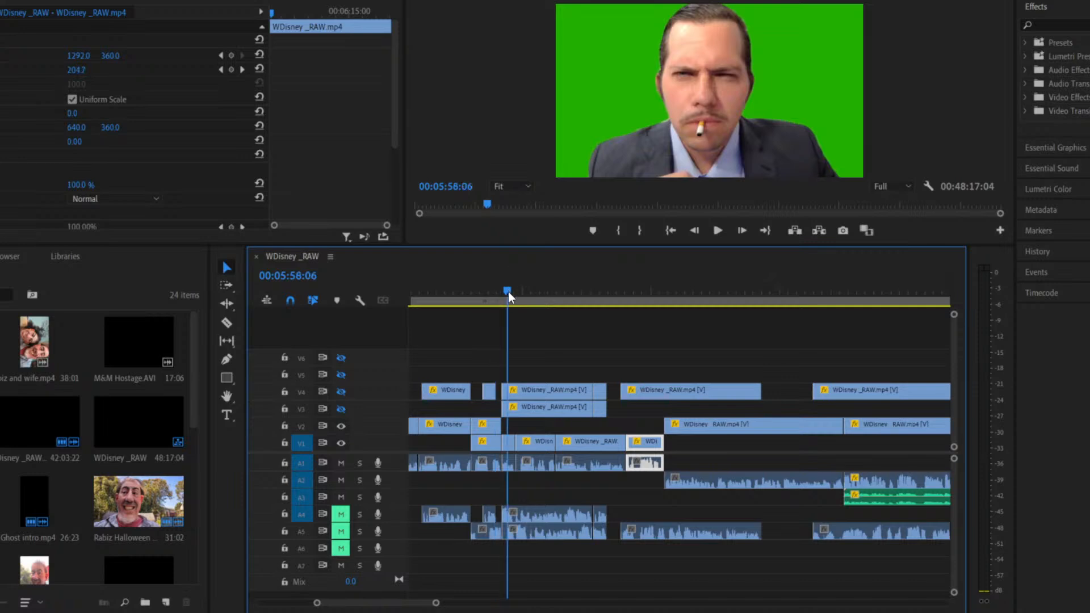
pyautogui.moveTo(508, 291); pyautogui.dragTo(530, 294)
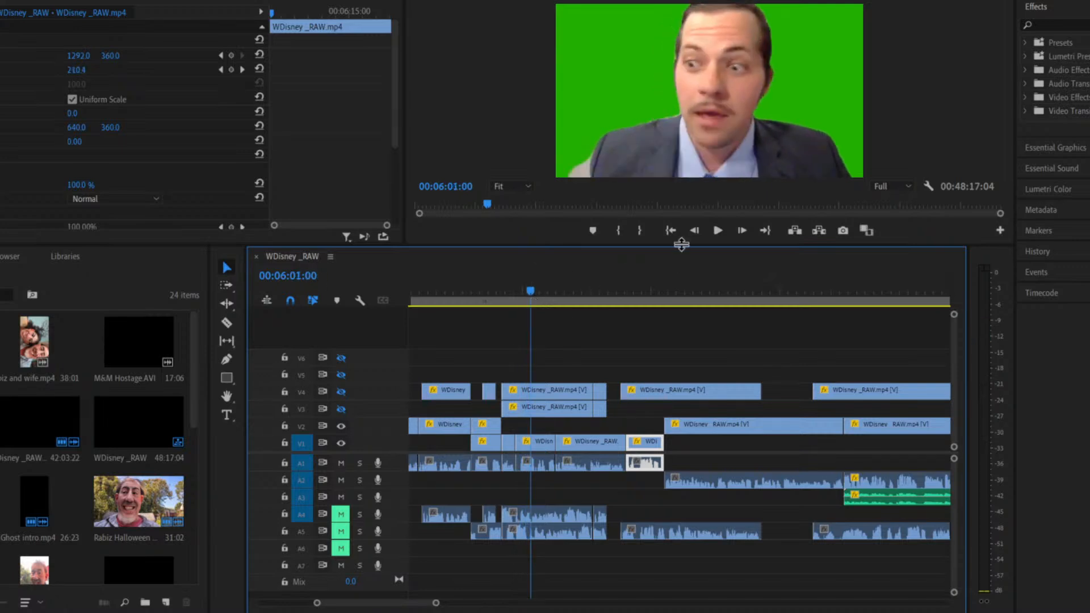
pyautogui.click(717, 231)
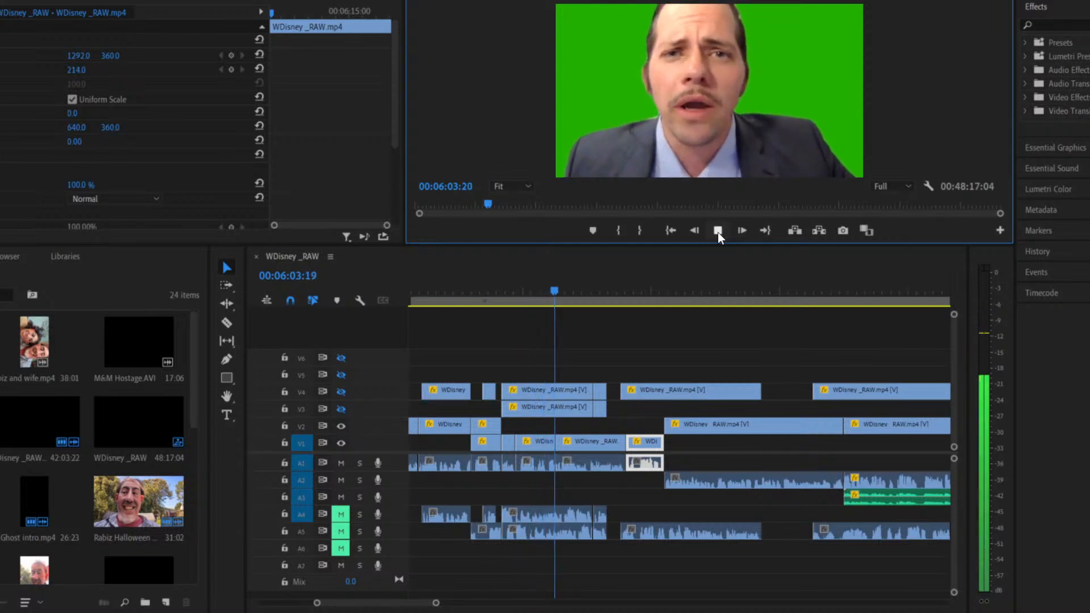
pyautogui.click(717, 231)
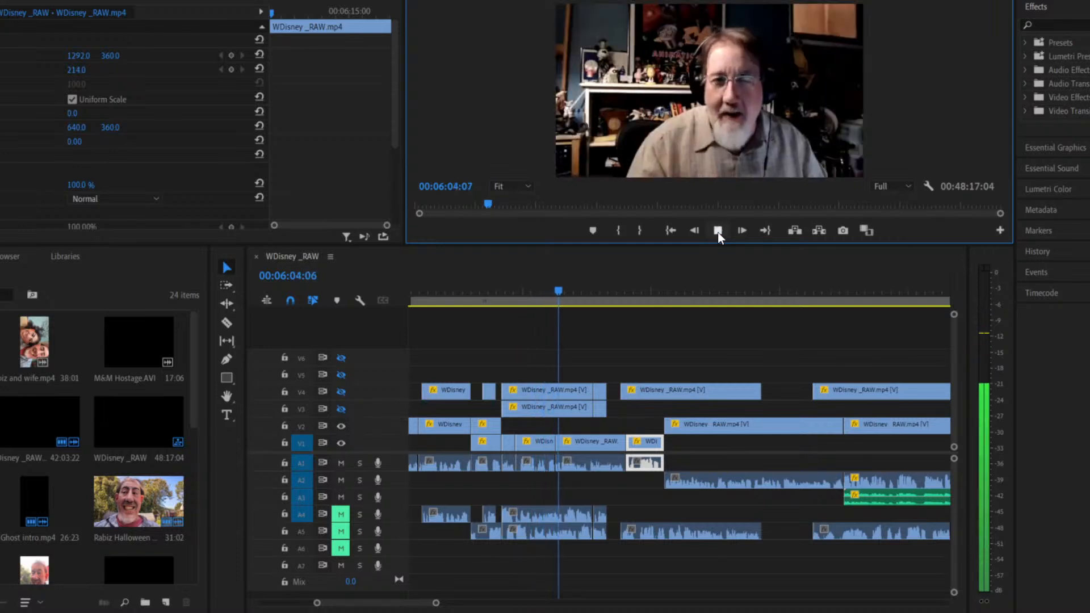
pyautogui.click(533, 291)
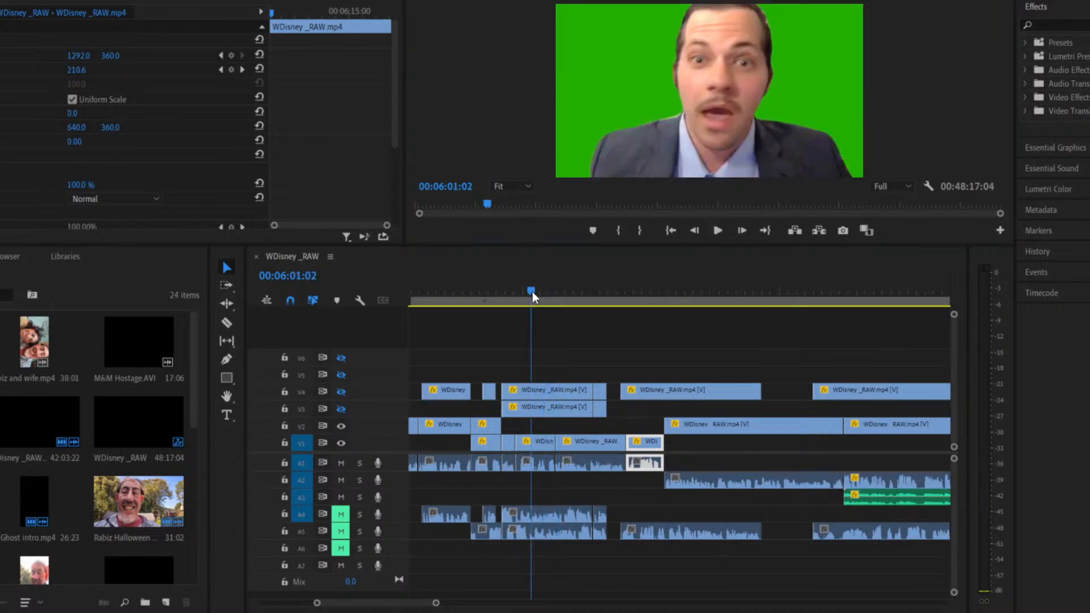
# Select the green-screen clip at 00:06:01:00 on V1 and narrow the work area to a short range around it.
pyautogui.click(539, 462)
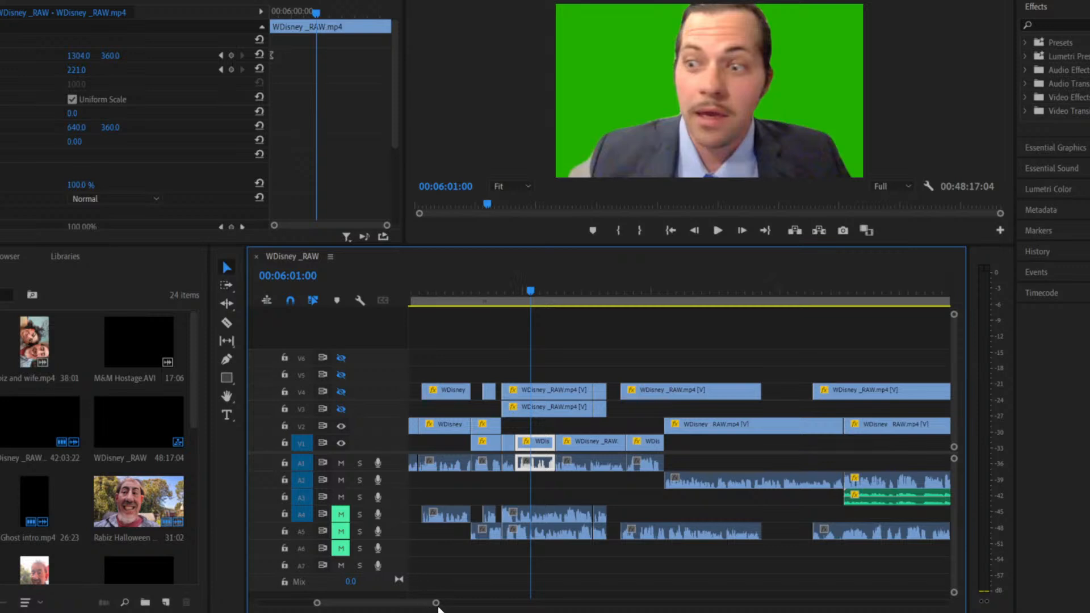
pyautogui.moveTo(436, 604); pyautogui.dragTo(622, 584)
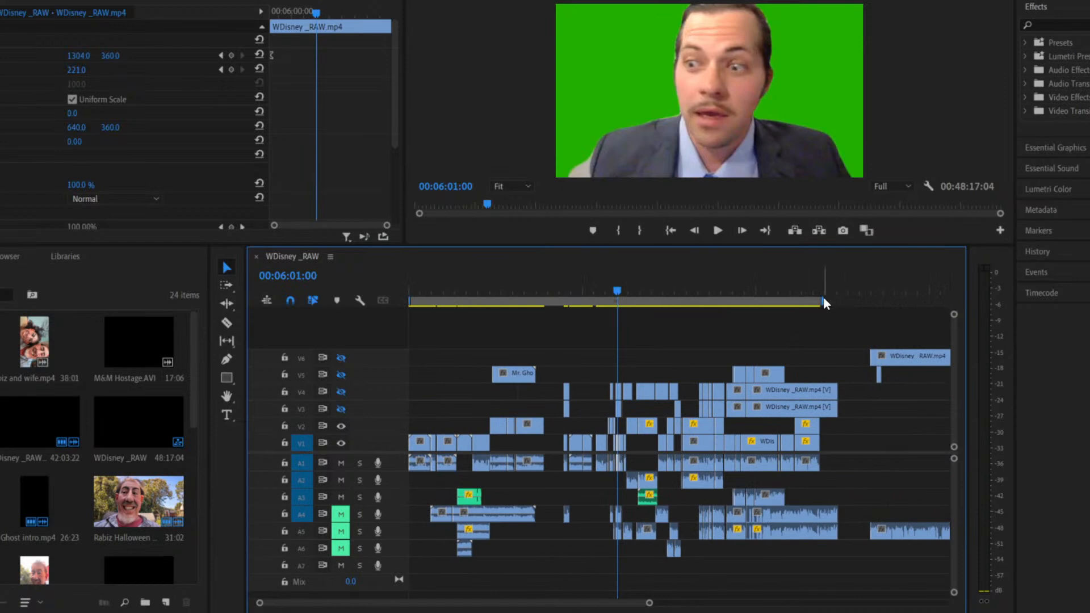
pyautogui.moveTo(822, 297); pyautogui.dragTo(629, 298)
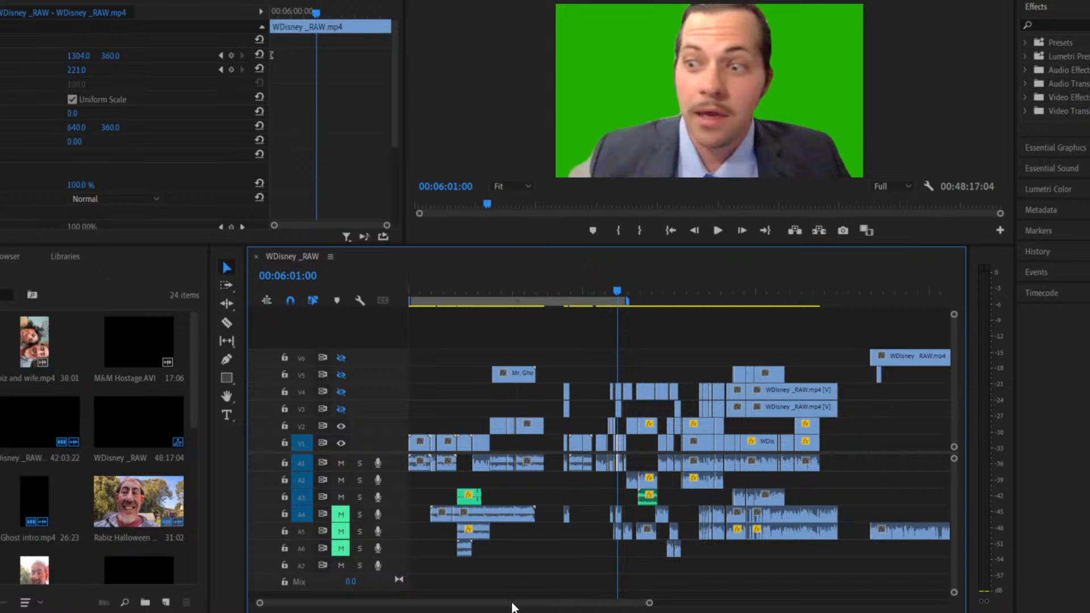
pyautogui.scroll(-3, 511, 603)
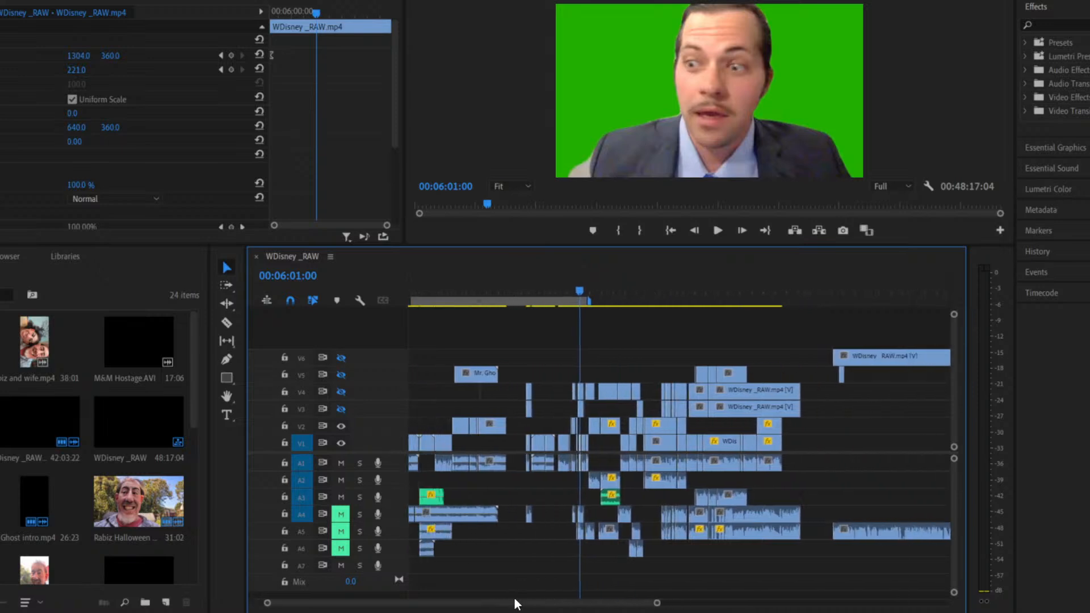
pyautogui.scroll(3, 511, 597)
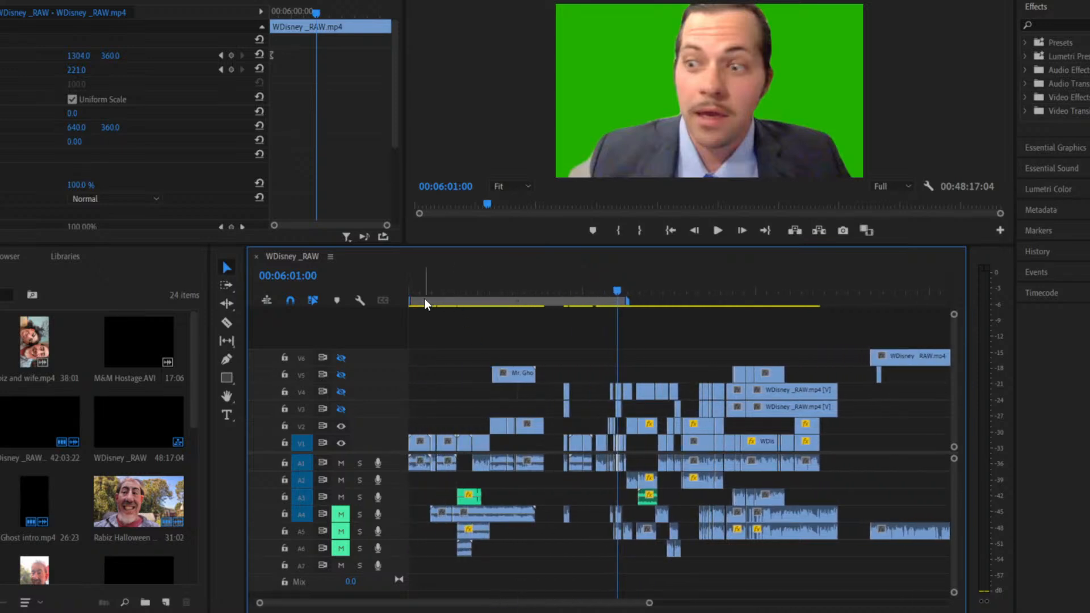
pyautogui.moveTo(412, 302); pyautogui.dragTo(606, 296)
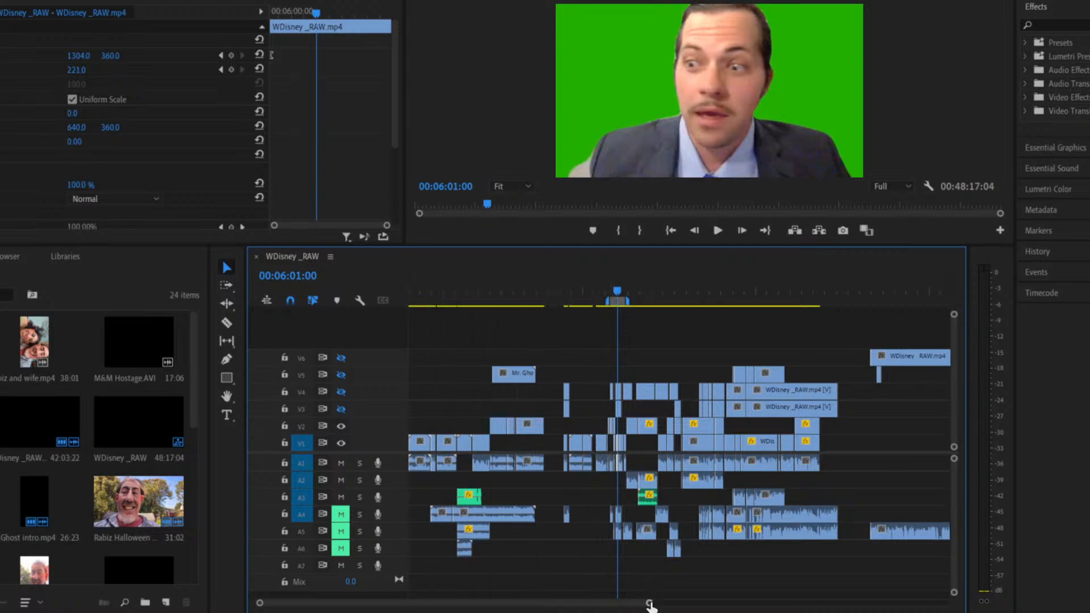
# Tighten both ends of the work area to the start and end of the selected green-screen clip.
pyautogui.moveTo(645, 603); pyautogui.dragTo(518, 579)
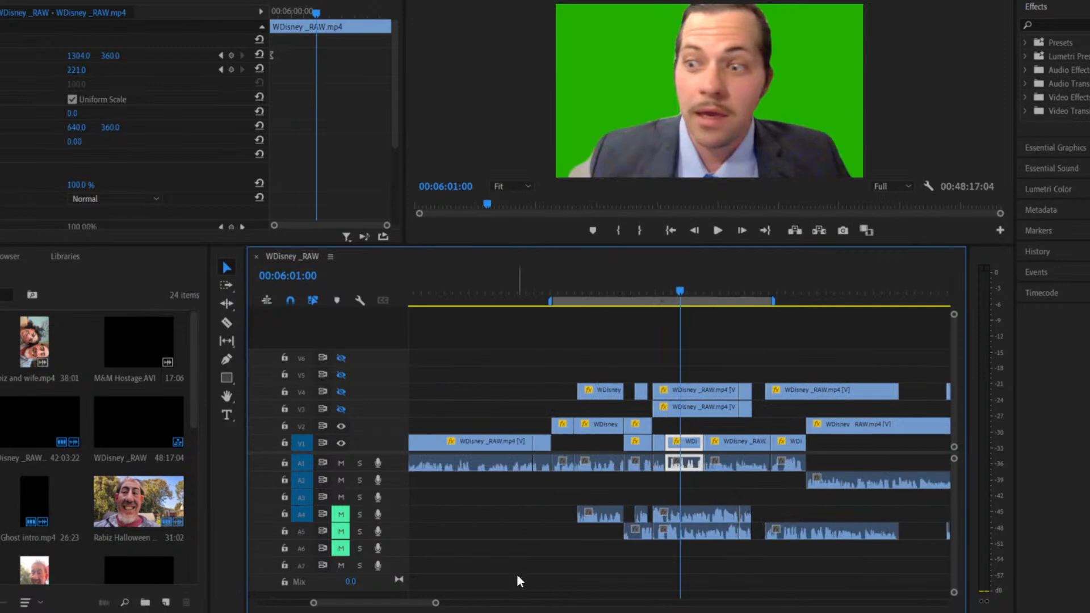
pyautogui.moveTo(549, 301); pyautogui.dragTo(663, 311)
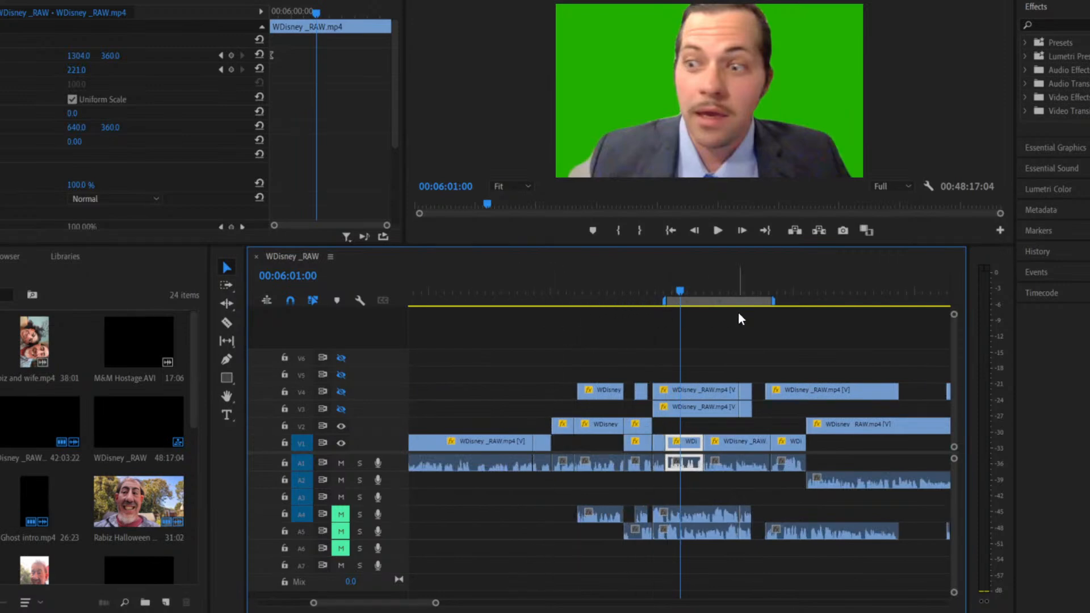
pyautogui.moveTo(773, 298); pyautogui.dragTo(713, 302)
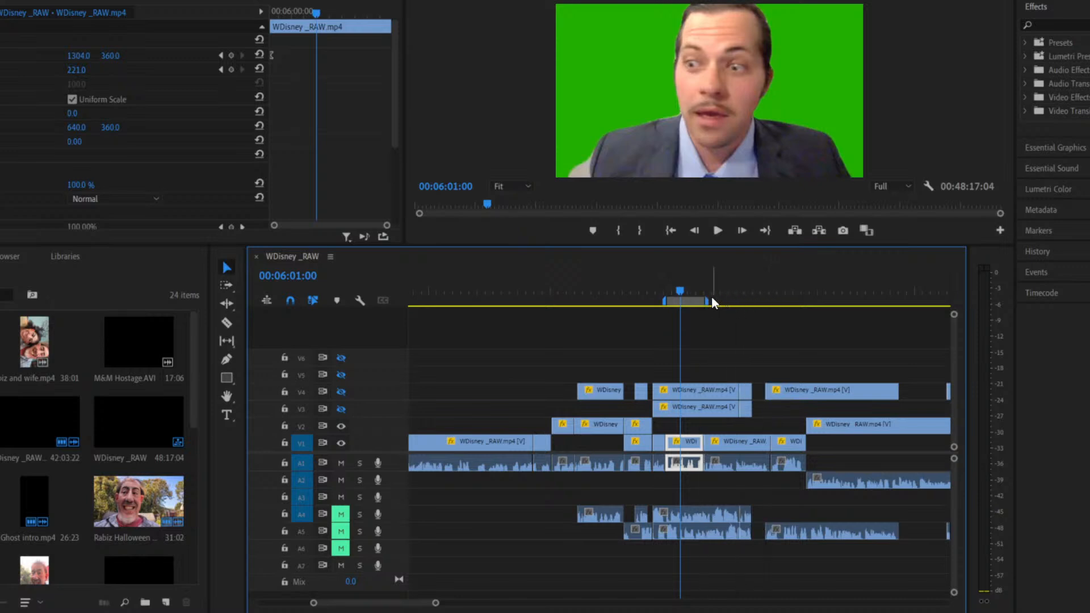
# Move the playhead to the clip's start at 00:05:59:17 and open the media export settings, choosing Waveform Audio as the format.
pyautogui.click(670, 282)
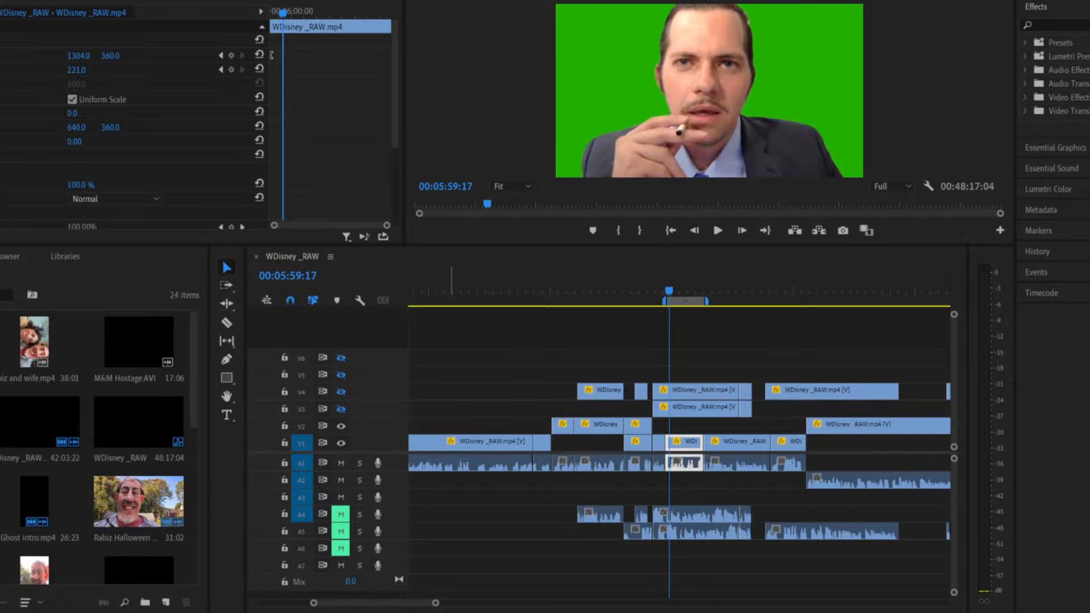
pyautogui.hotkey('alt', 'f')
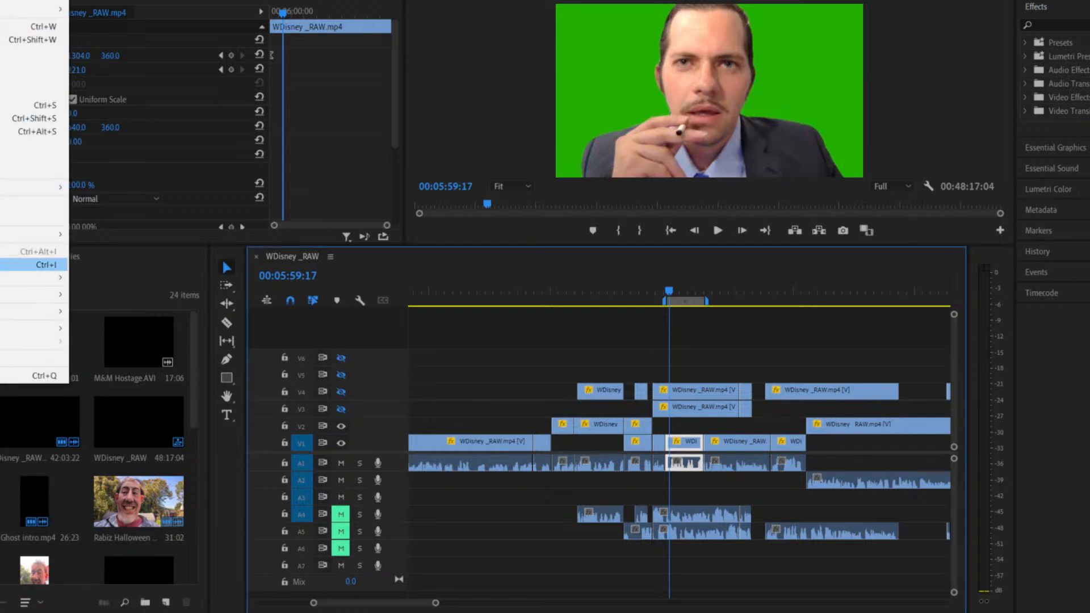
pyautogui.moveTo(28, 294)
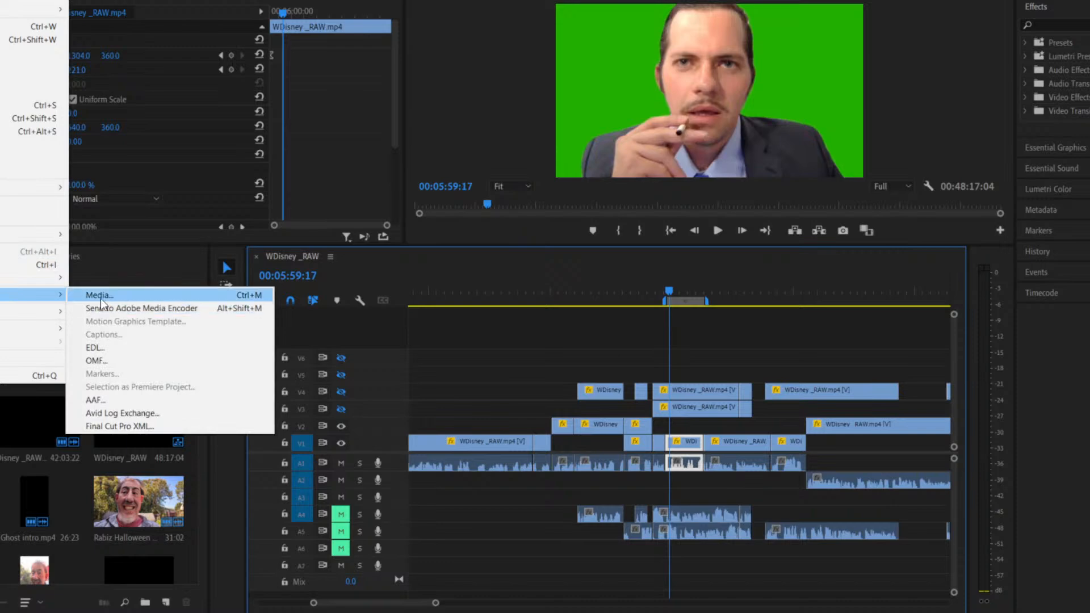
pyautogui.click(143, 294)
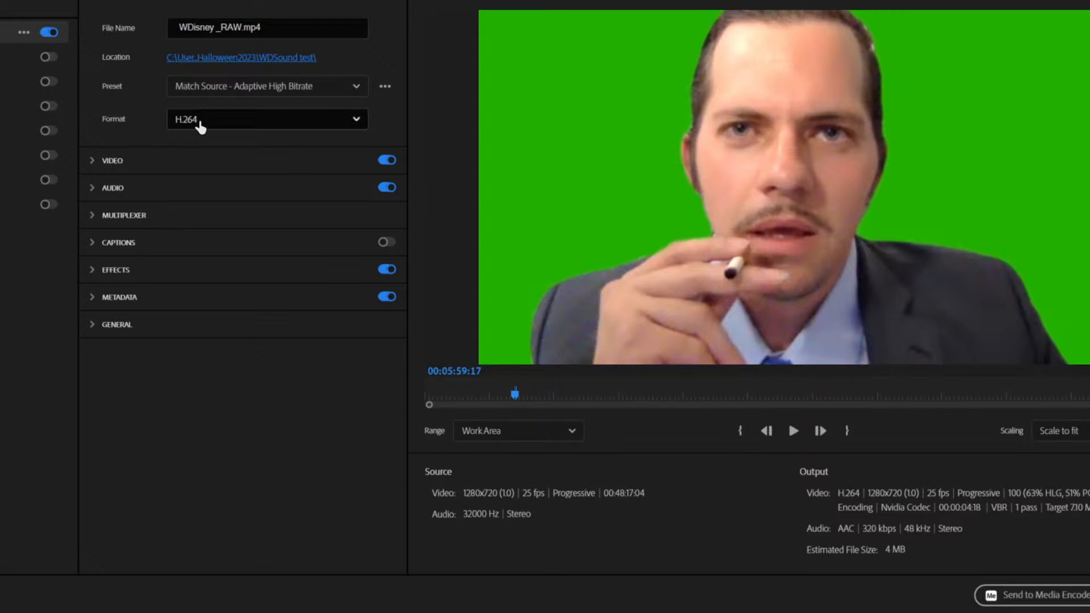
pyautogui.click(357, 121)
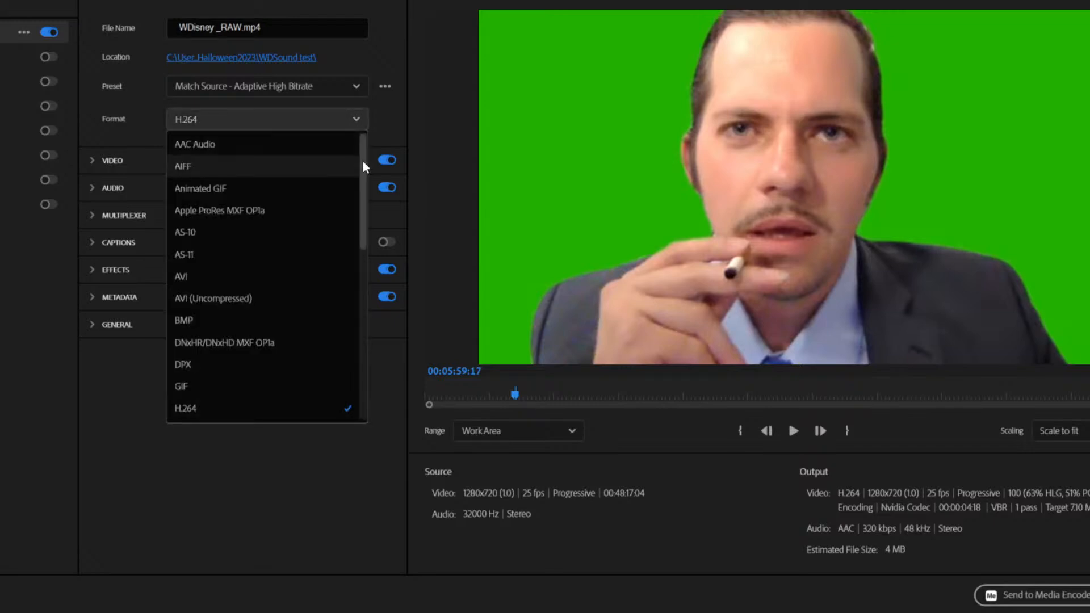
pyautogui.moveTo(362, 161); pyautogui.dragTo(353, 335)
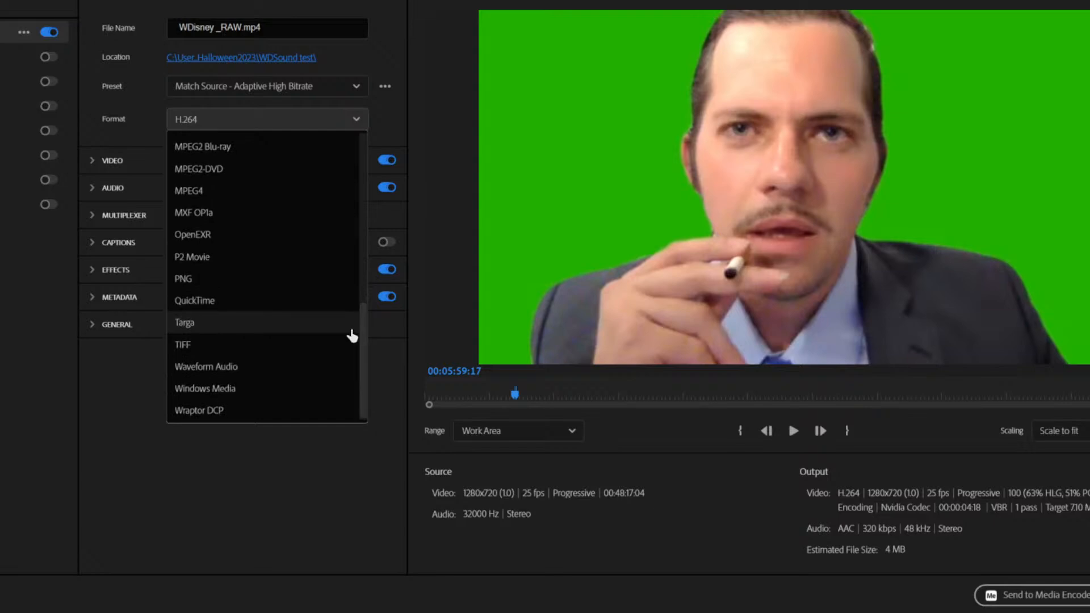
pyautogui.click(313, 368)
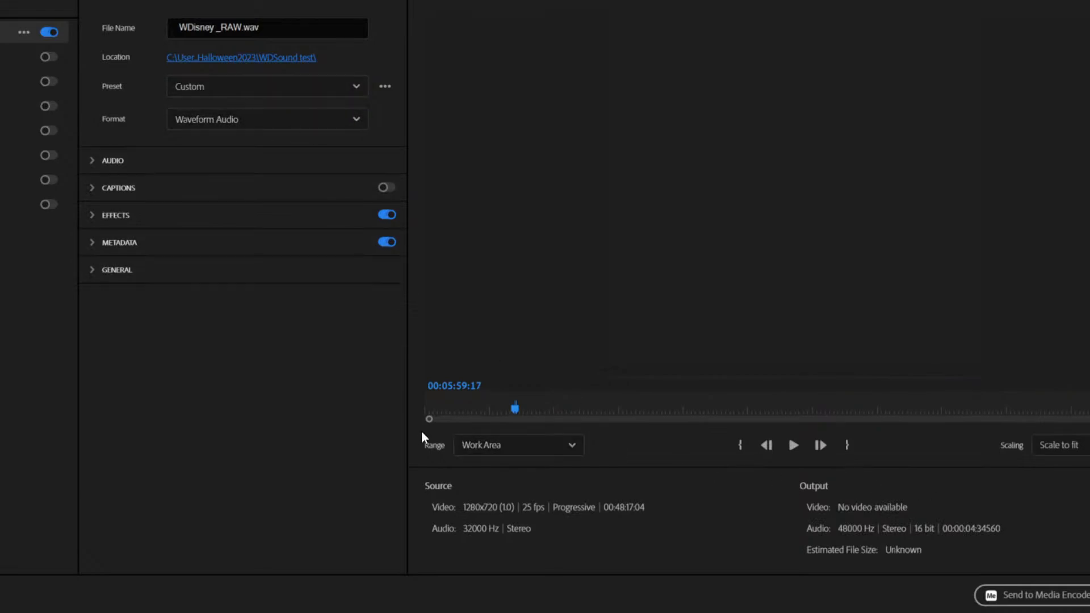
# Export the work area's audio to the WDSound test folder as WDisney _take01.wav.
pyautogui.moveTo(429, 420); pyautogui.dragTo(726, 416)
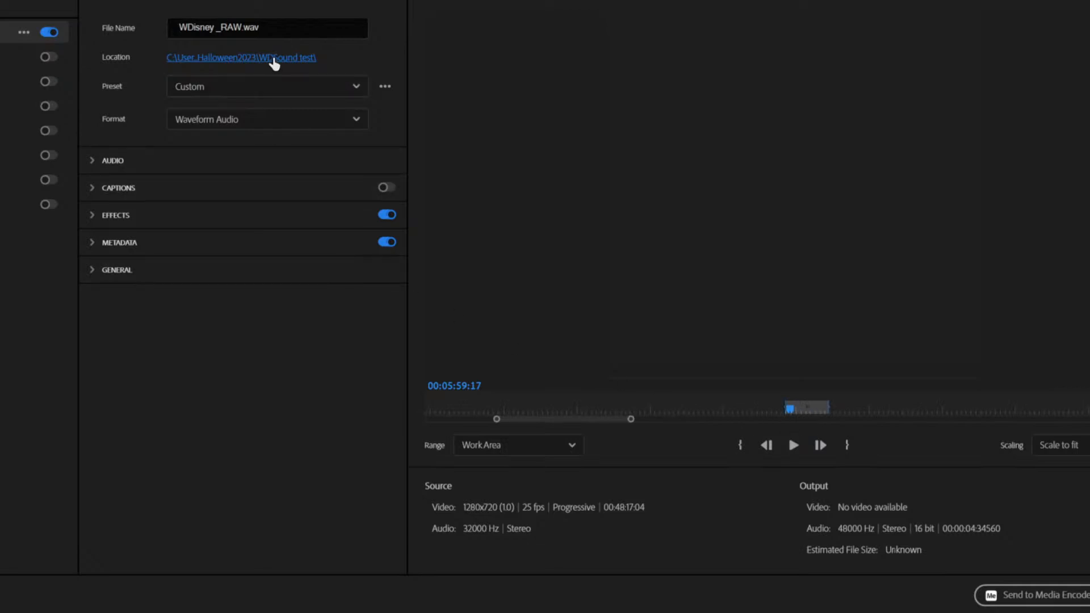
pyautogui.click(243, 59)
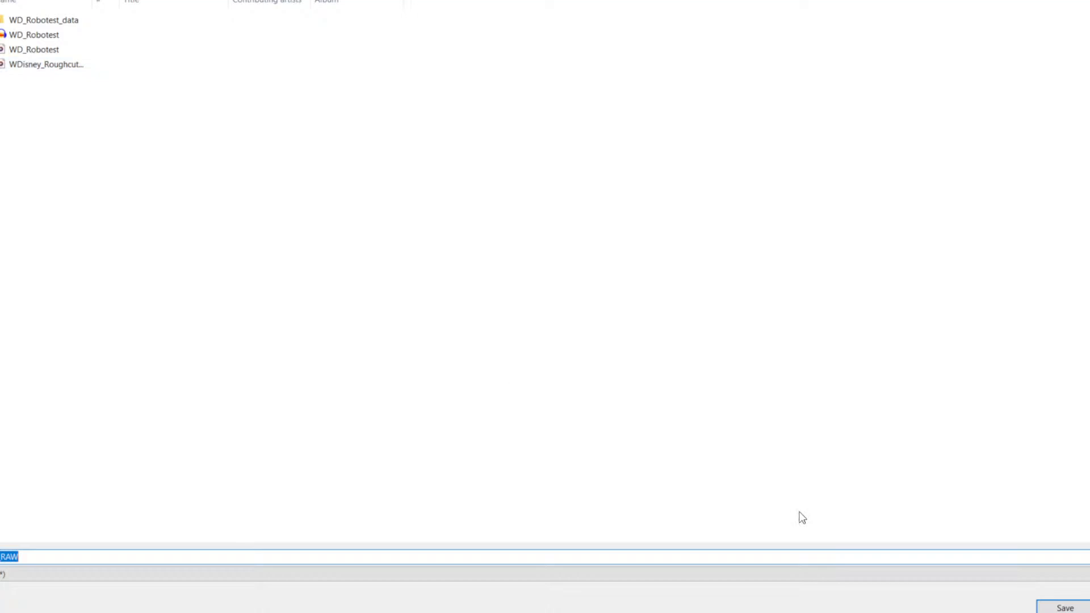
pyautogui.click(1064, 608)
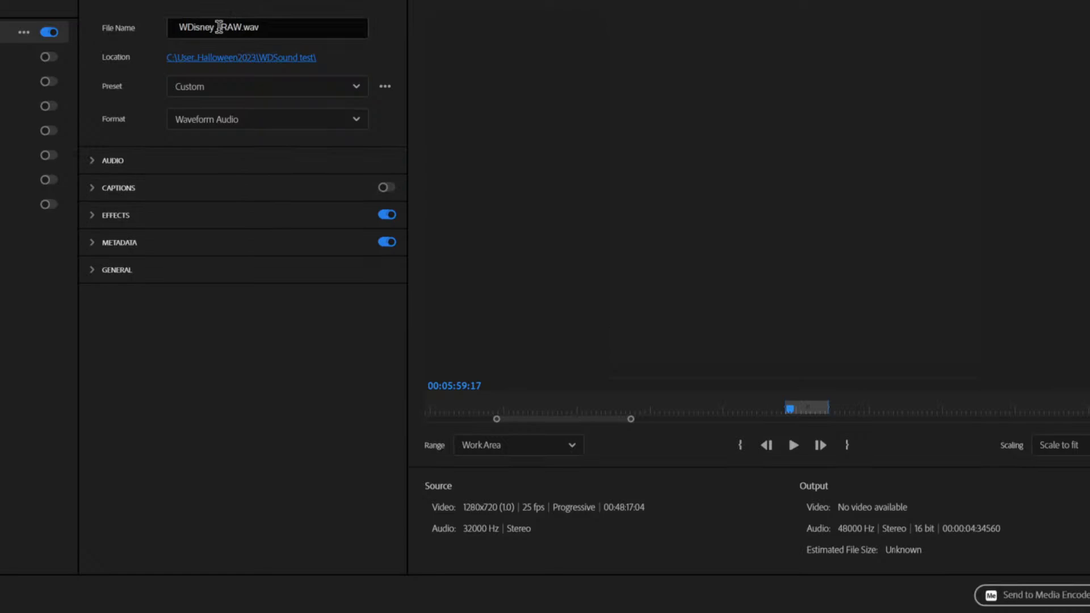
pyautogui.moveTo(220, 26); pyautogui.dragTo(238, 30)
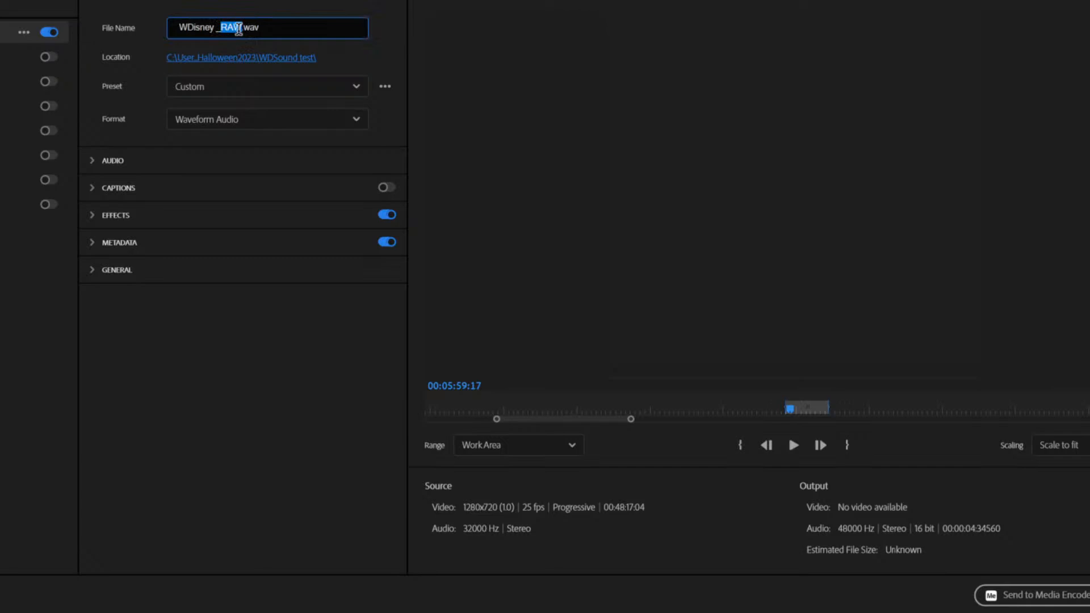
pyautogui.write('take01')
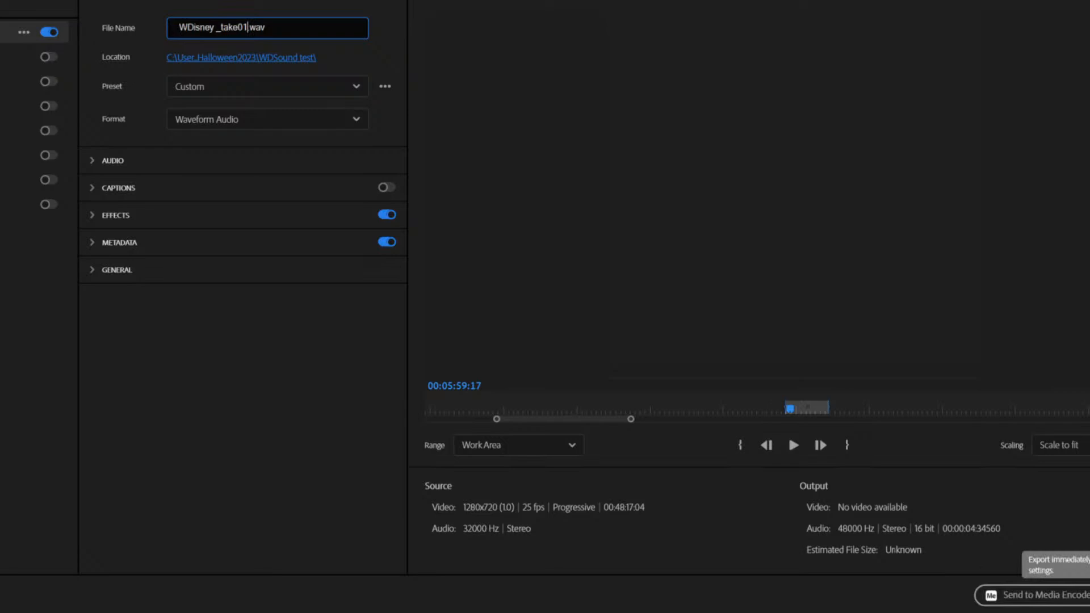
pyautogui.click(1089, 594)
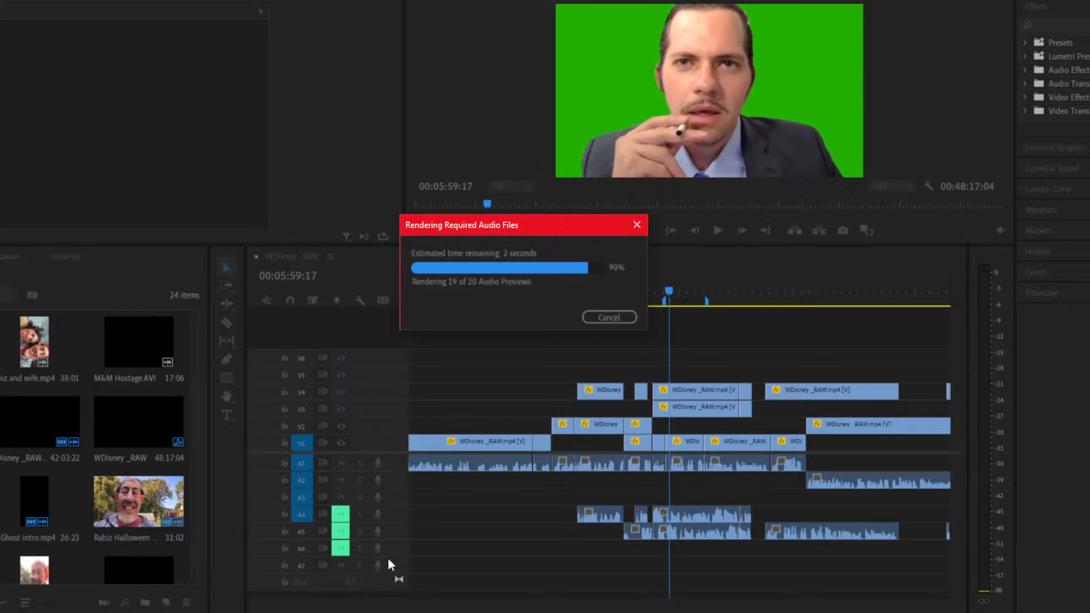
# Find and launch Audacity, clearing the file window out of the way.
pyautogui.press('super')
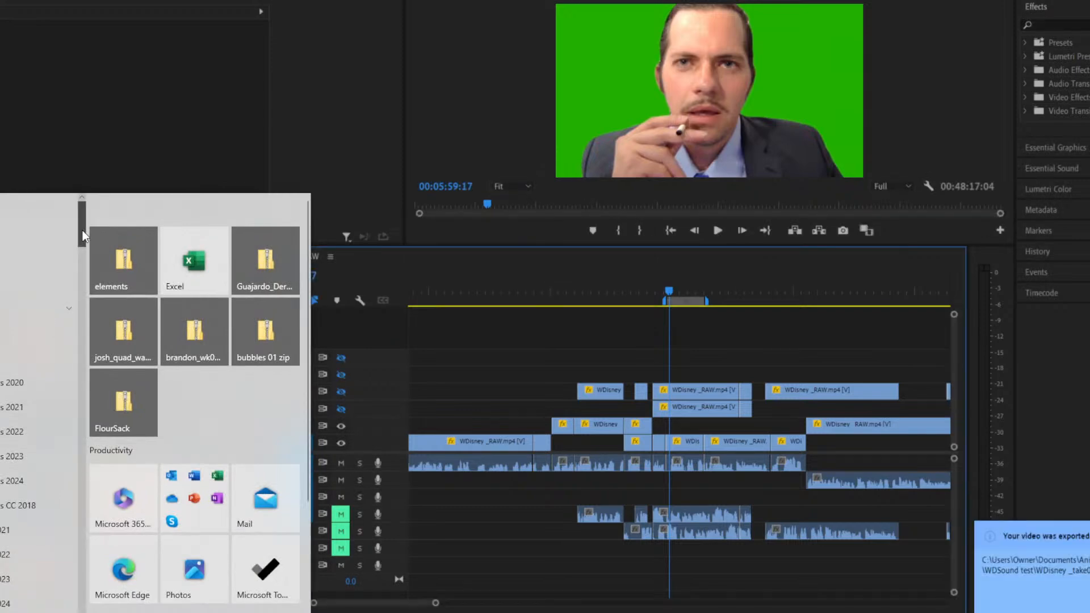
pyautogui.moveTo(82, 230)
pyautogui.mouseDown()
pyautogui.moveTo(79, 288)
pyautogui.moveTo(74, 246)
pyautogui.mouseUp()
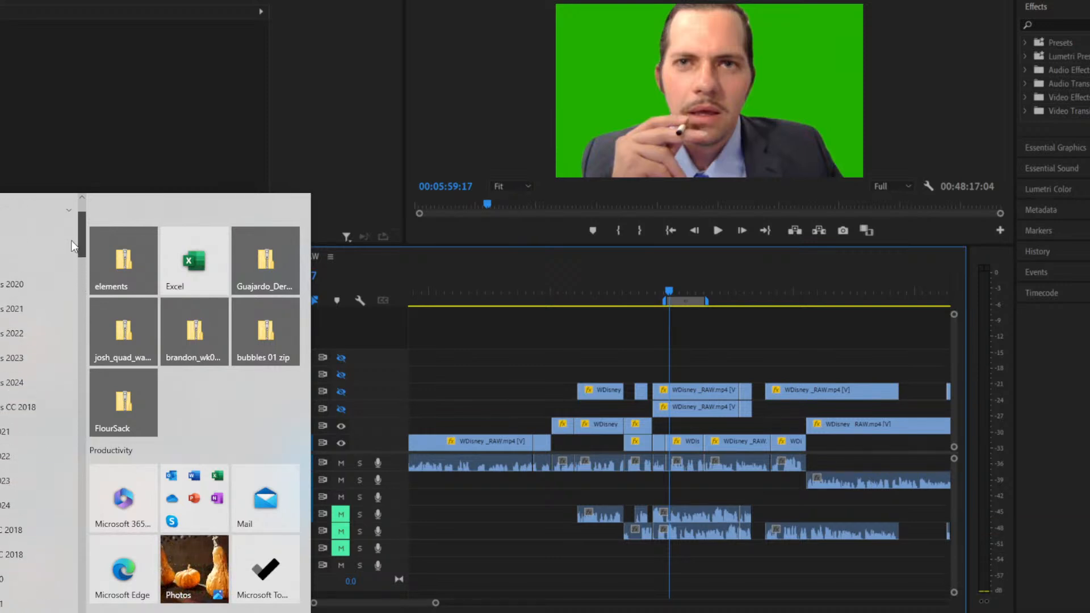
pyautogui.scroll(-5, 67, 267)
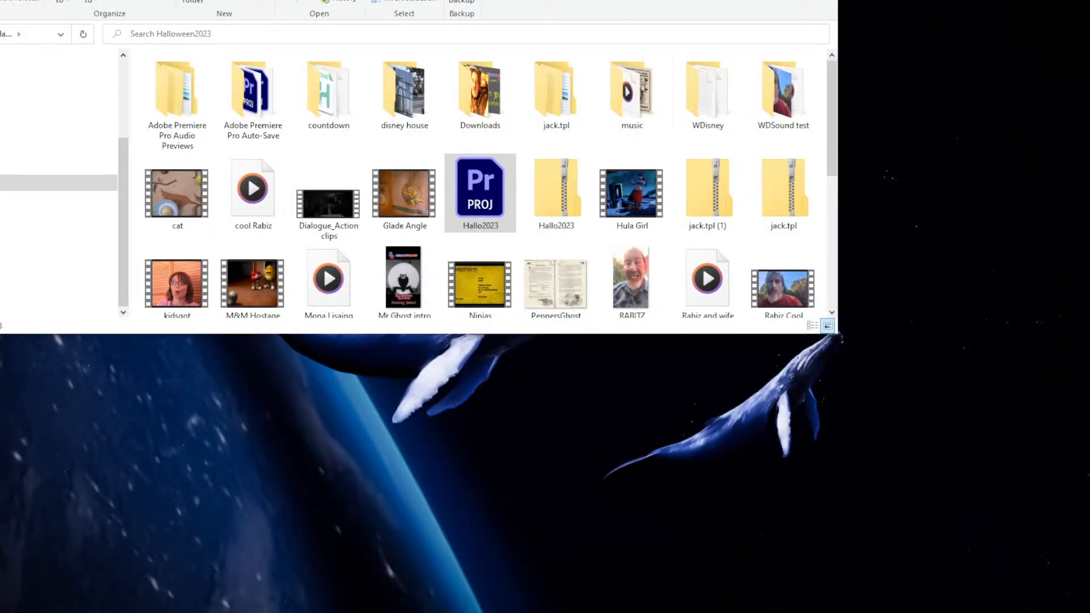
pyautogui.moveTo(563, 0); pyautogui.dragTo(825, 29)
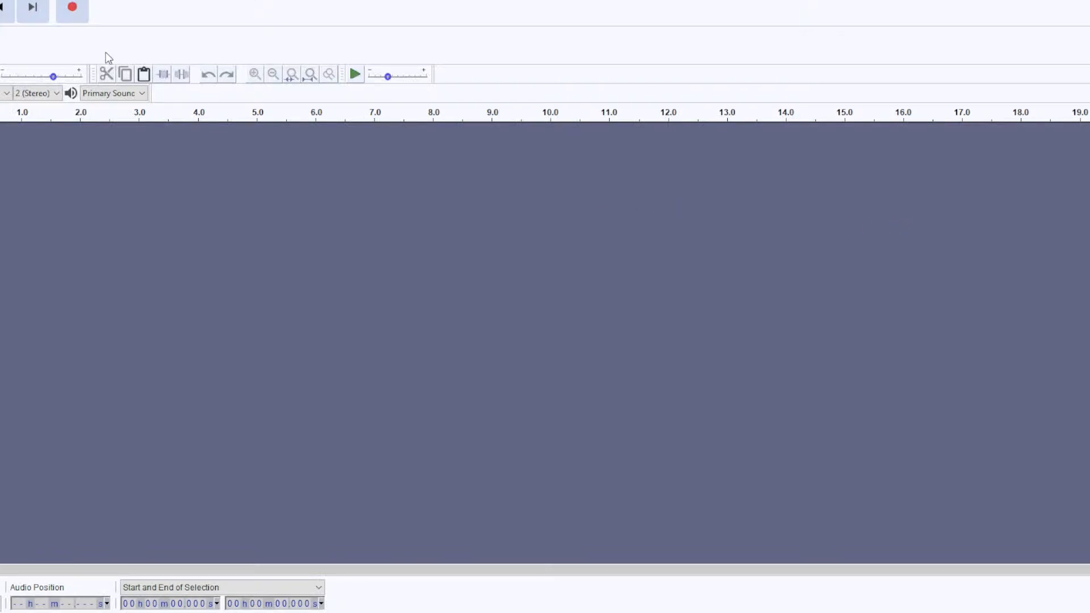
# Import the WDisney _take01 audio file into the empty Audacity project and play it.
pyautogui.hotkey('alt', 'f')
pyautogui.moveTo(1, 57)
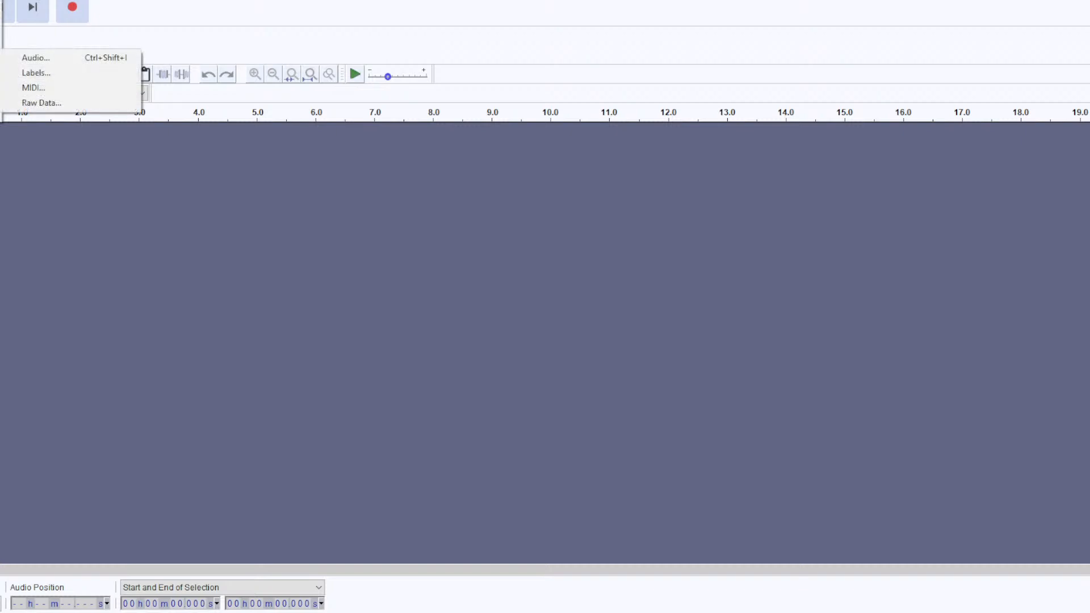
pyautogui.click(39, 61)
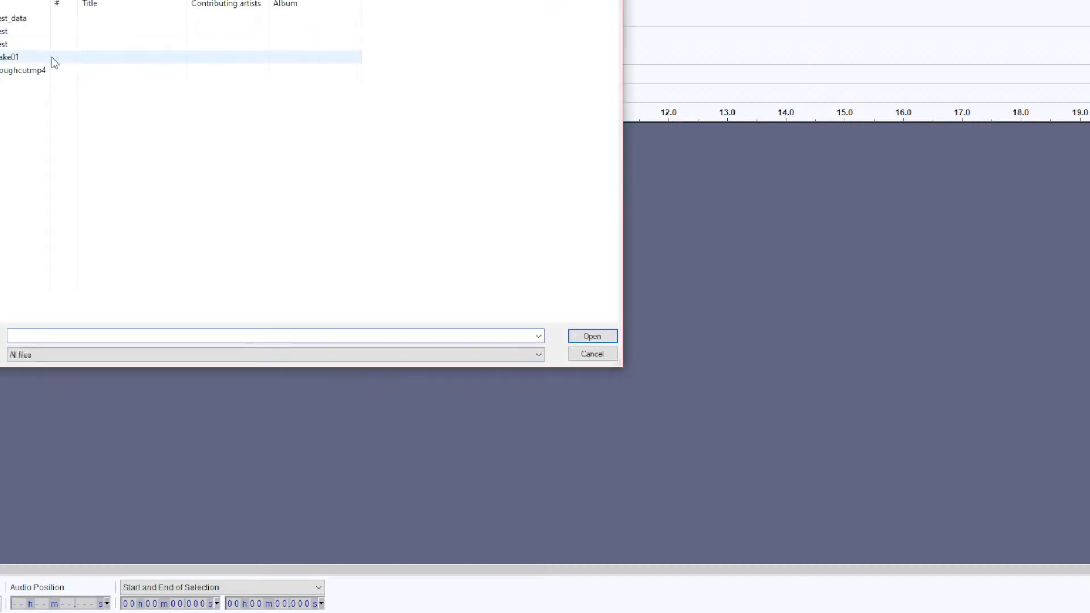
pyautogui.click(22, 57)
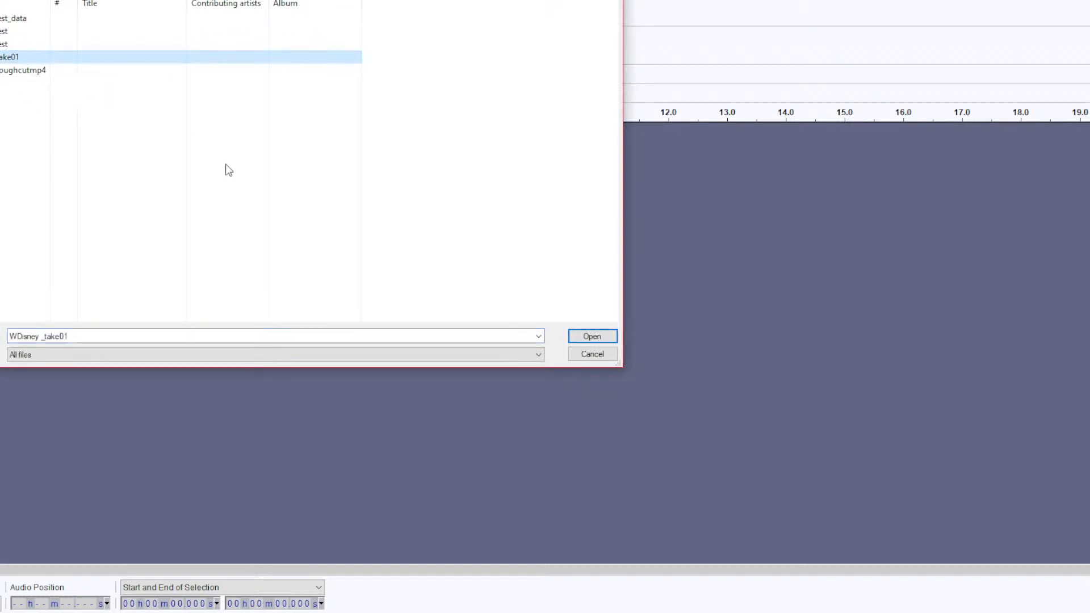
pyautogui.click(581, 336)
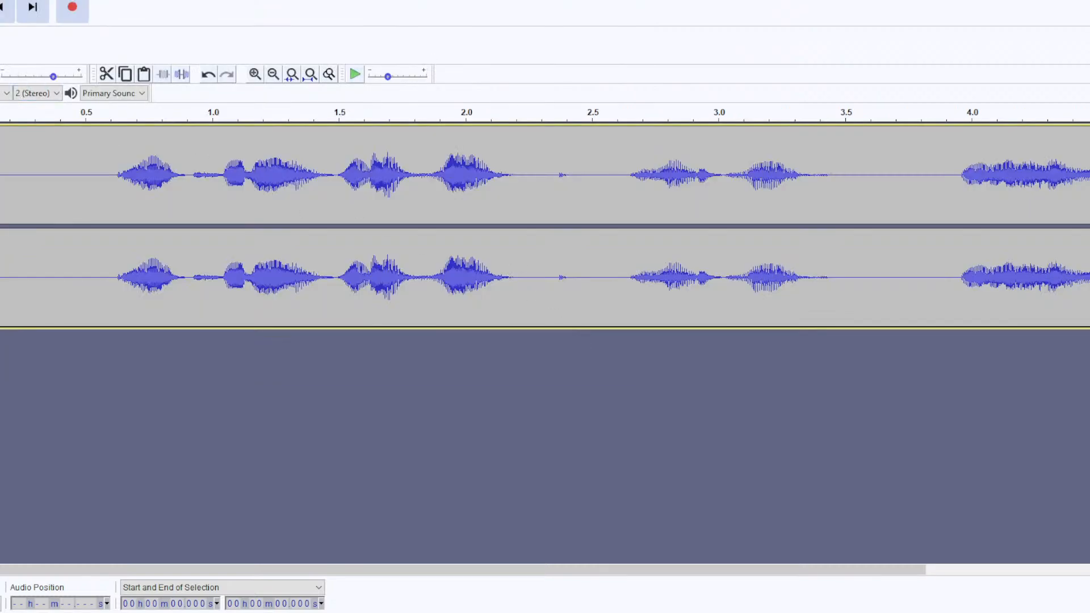
pyautogui.press('space')
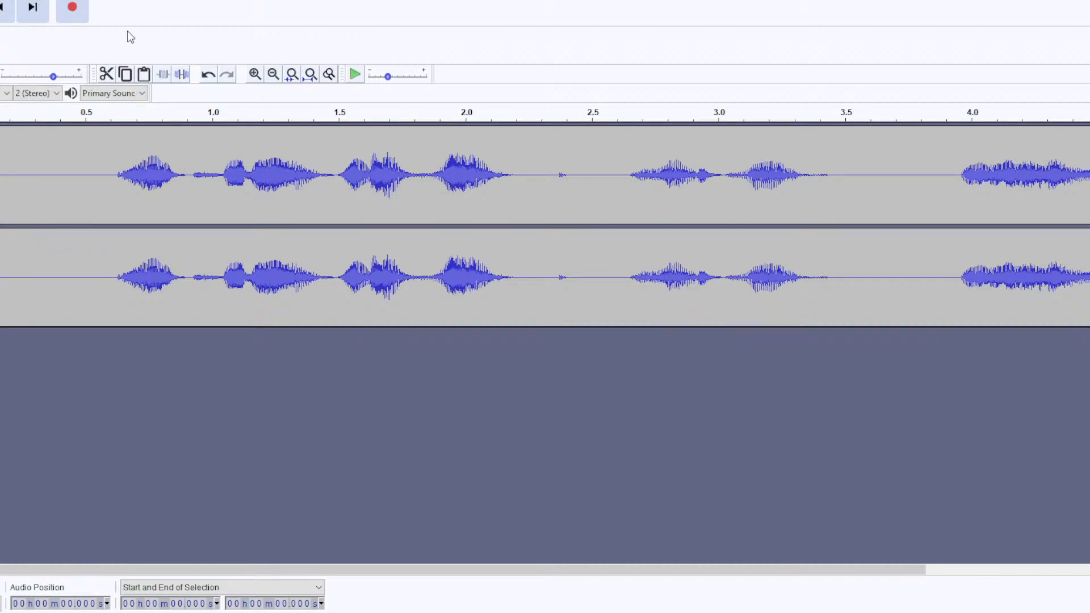
# Select the entire audio track and open the Change Tempo effect, closing it without applying.
pyautogui.hotkey('alt', 's')
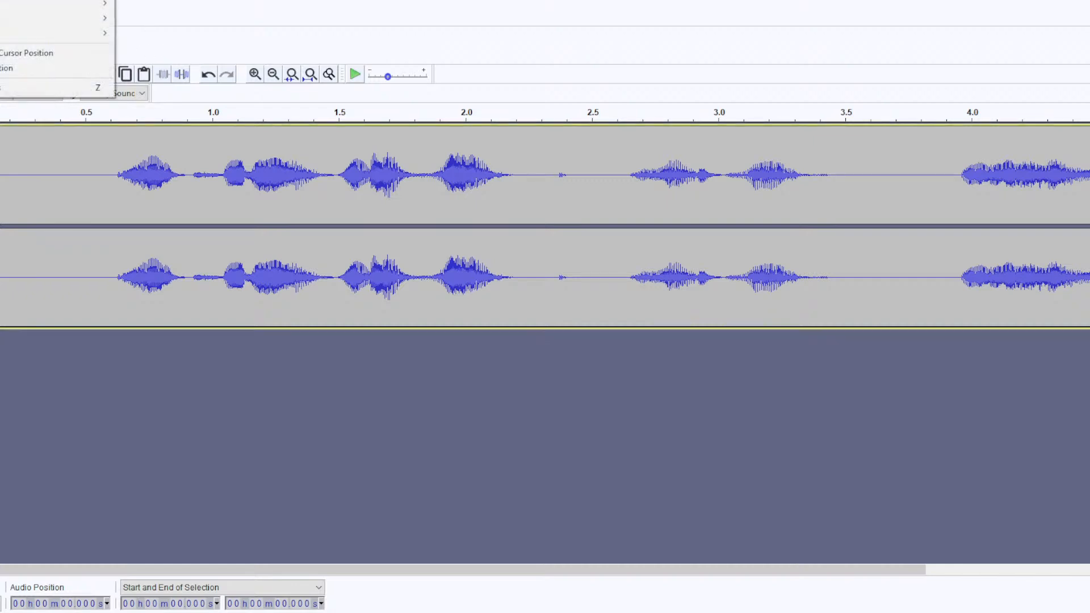
pyautogui.press('a')
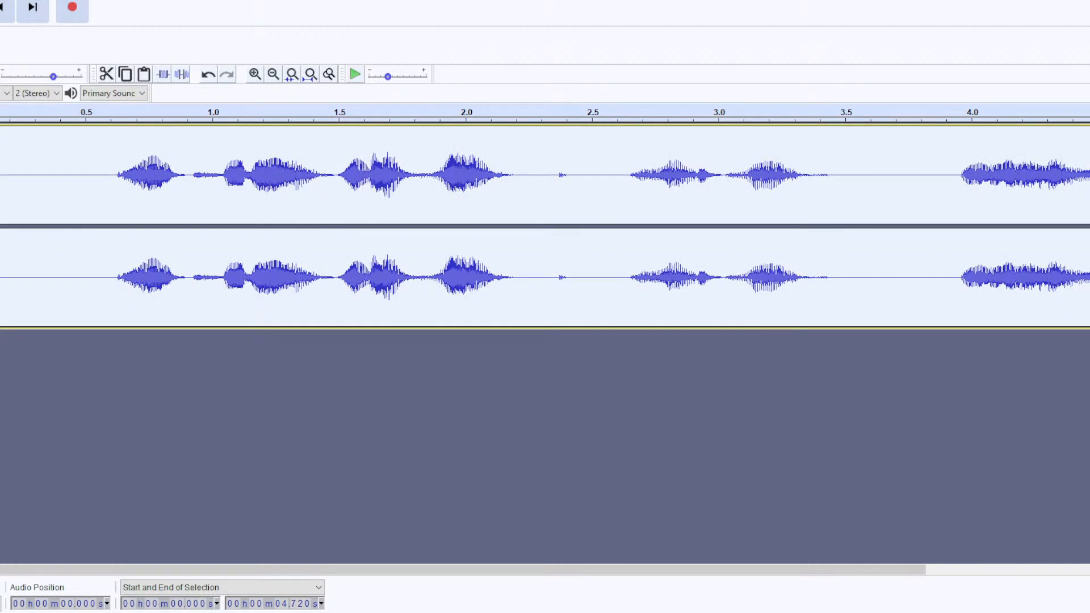
pyautogui.hotkey('alt', 'c')
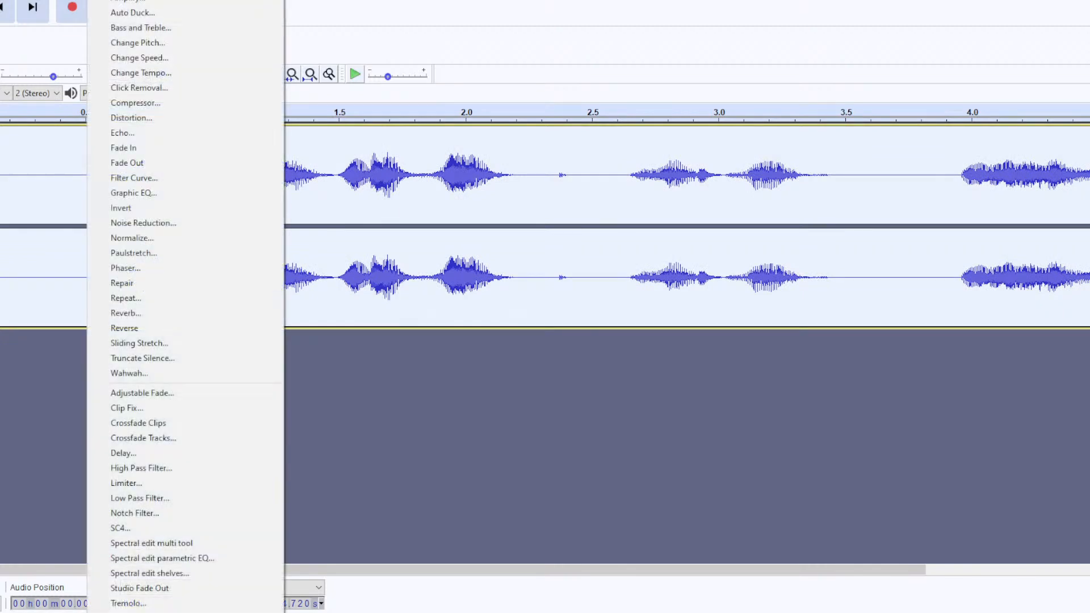
pyautogui.click(161, 73)
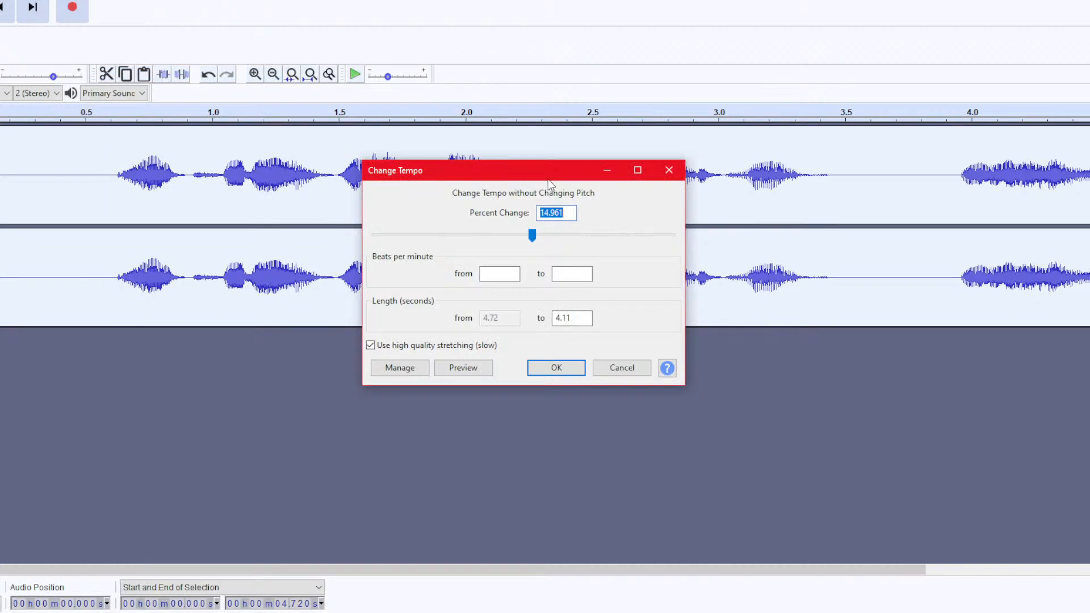
pyautogui.click(669, 170)
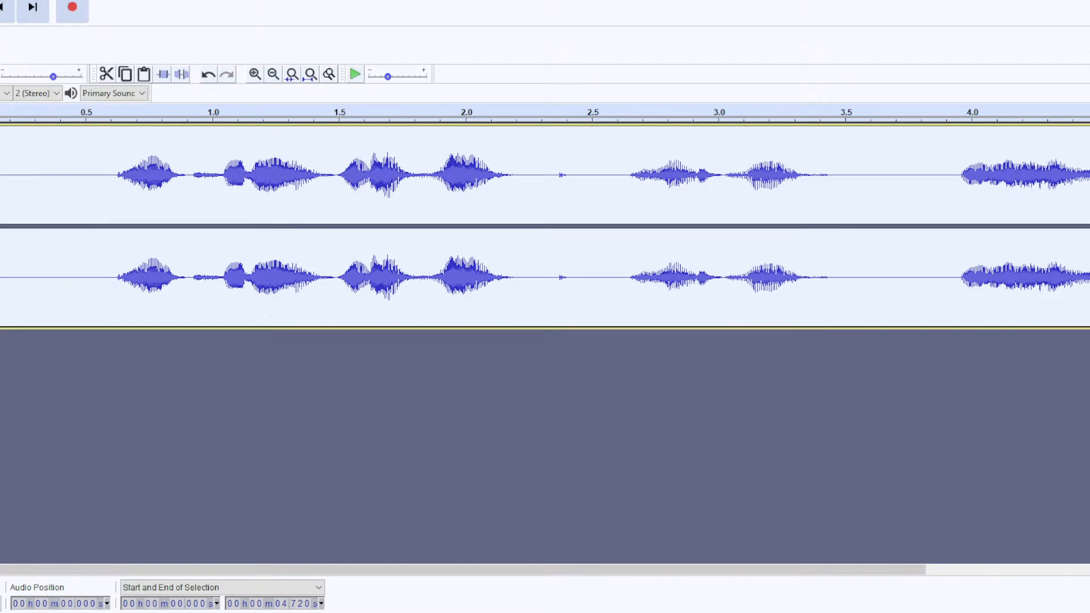
# Open the Change Pitch effect for the selected voice and preview it with its current settings.
pyautogui.click(102, 0)
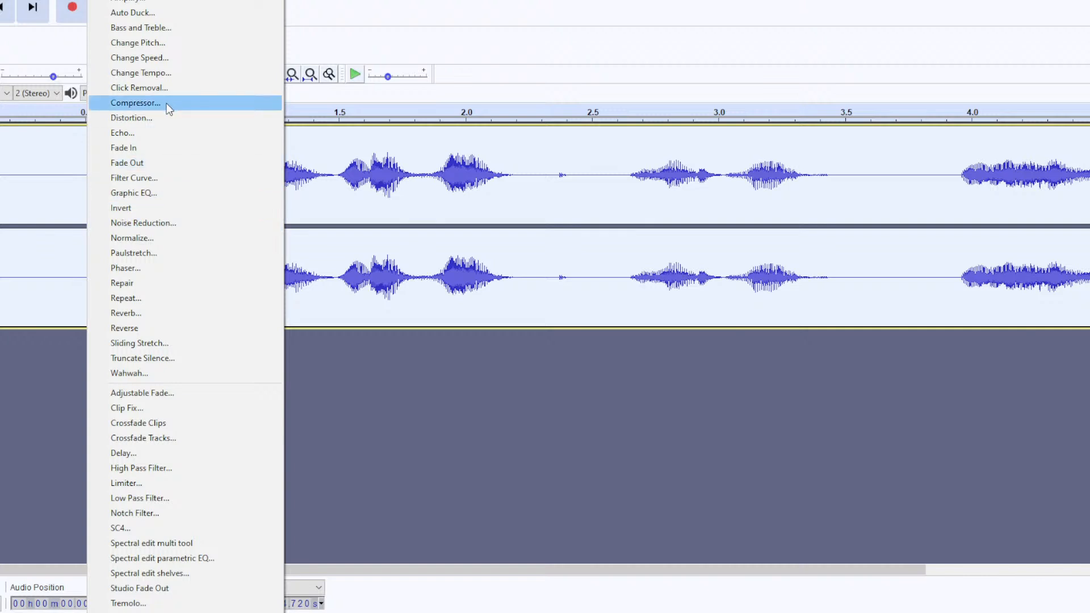
pyautogui.click(165, 44)
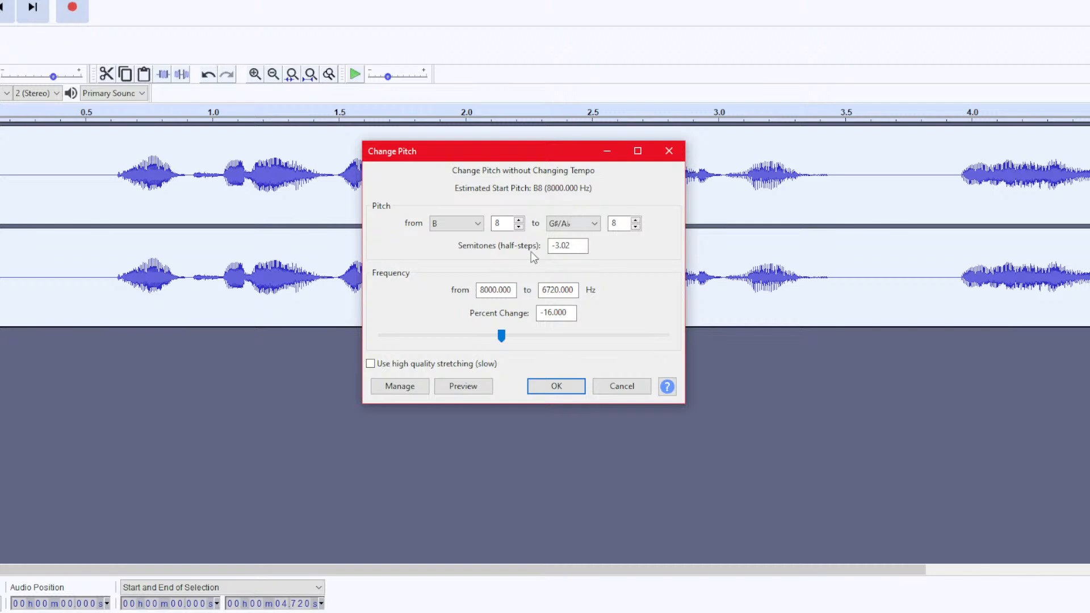
pyautogui.click(469, 391)
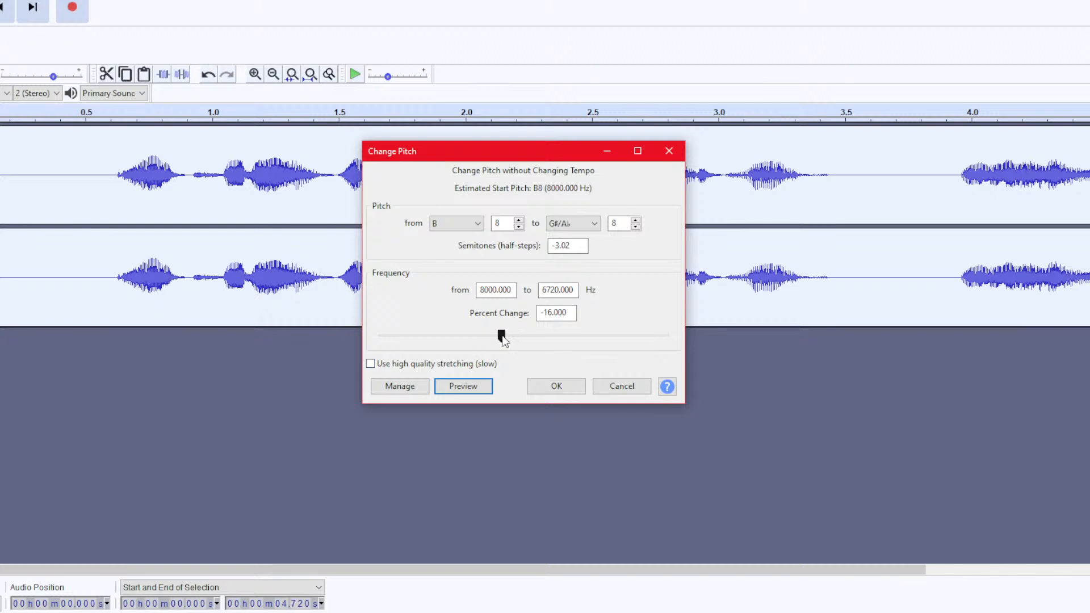
# Try pitch changes of -28 and -47 percent on the voice, previewing each one.
pyautogui.moveTo(500, 338); pyautogui.dragTo(482, 339)
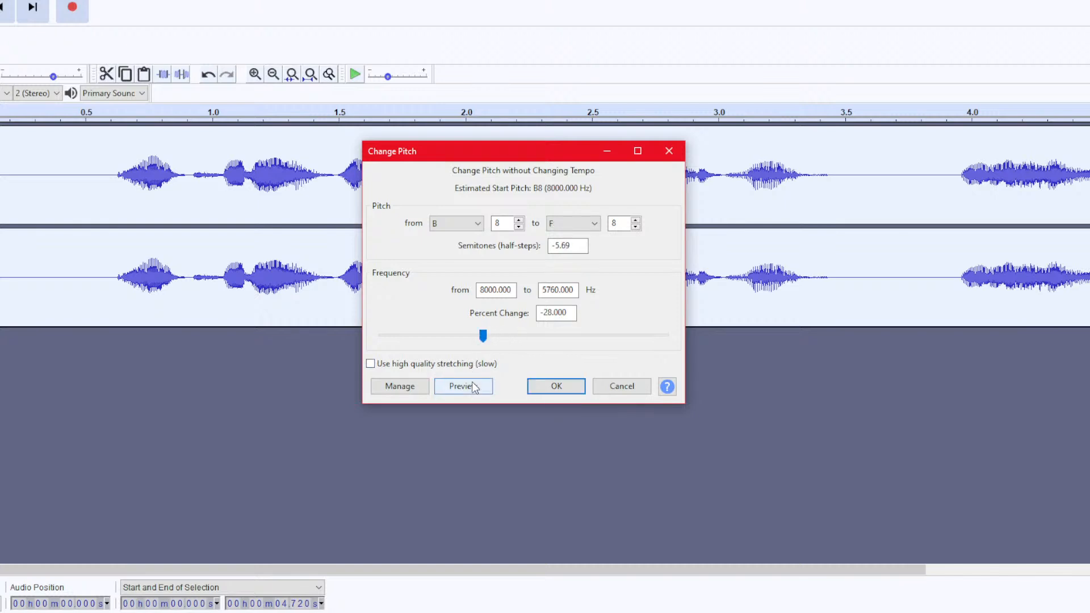
pyautogui.click(472, 386)
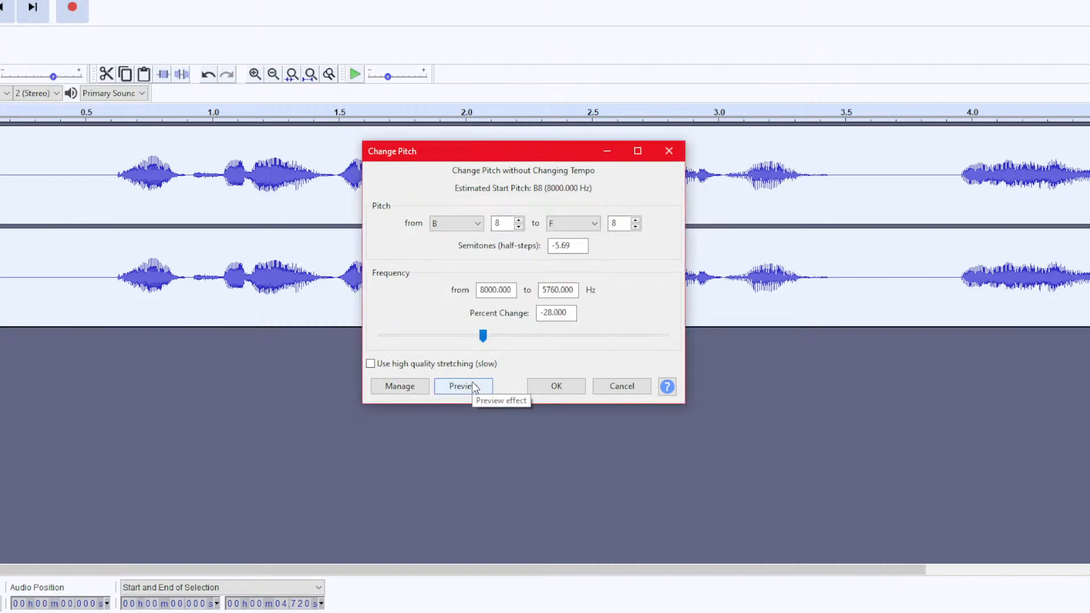
pyautogui.click(475, 387)
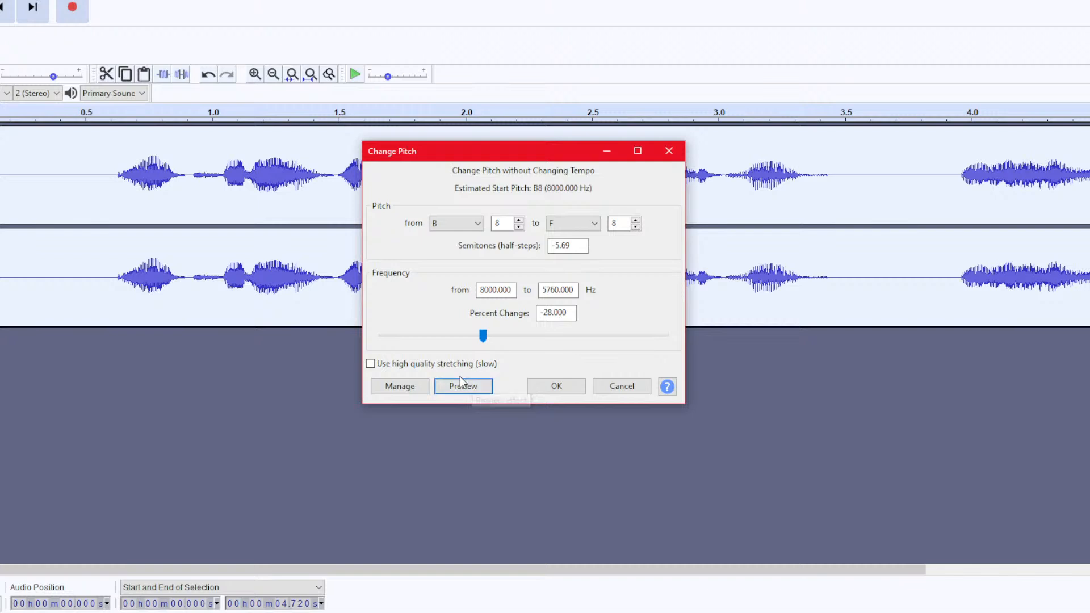
pyautogui.click(478, 337)
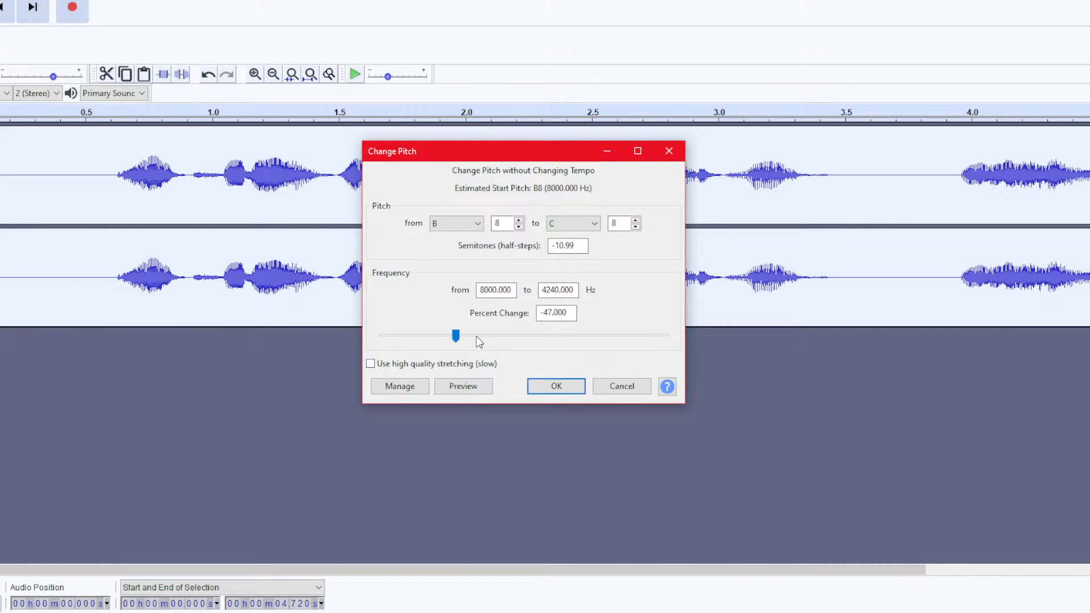
pyautogui.click(461, 389)
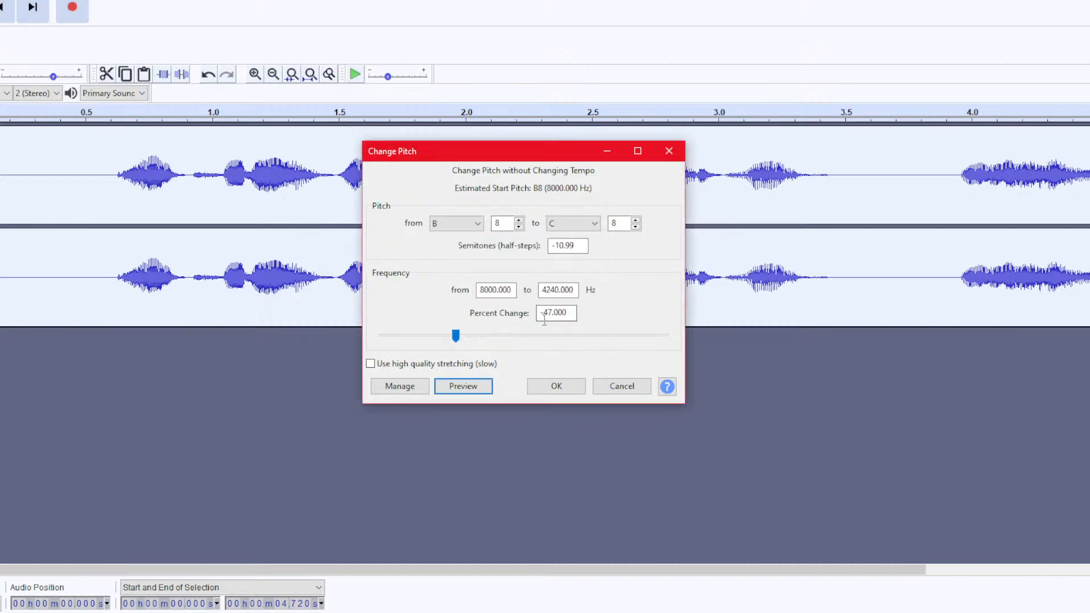
# Set the pitch change to -40 percent, preview it briefly and apply it to the voice.
pyautogui.moveTo(456, 335); pyautogui.dragTo(466, 335)
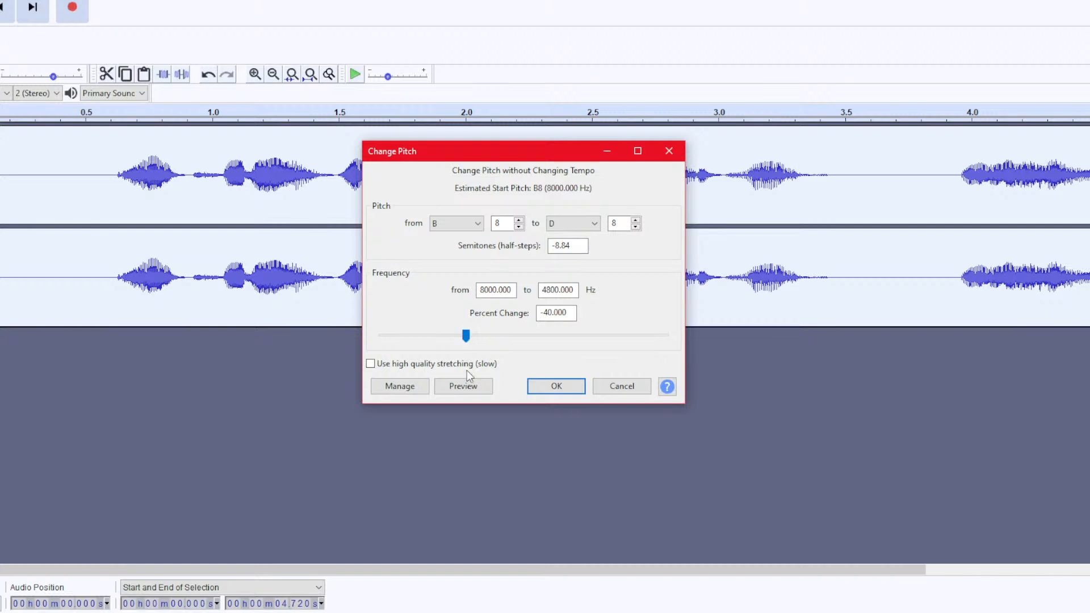
pyautogui.click(467, 388)
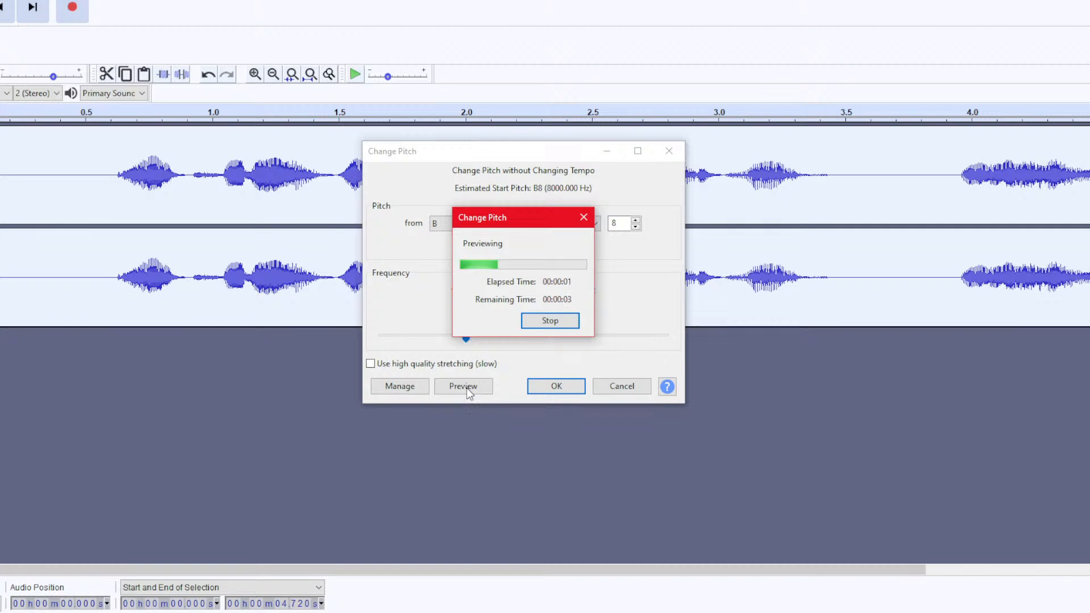
pyautogui.click(547, 321)
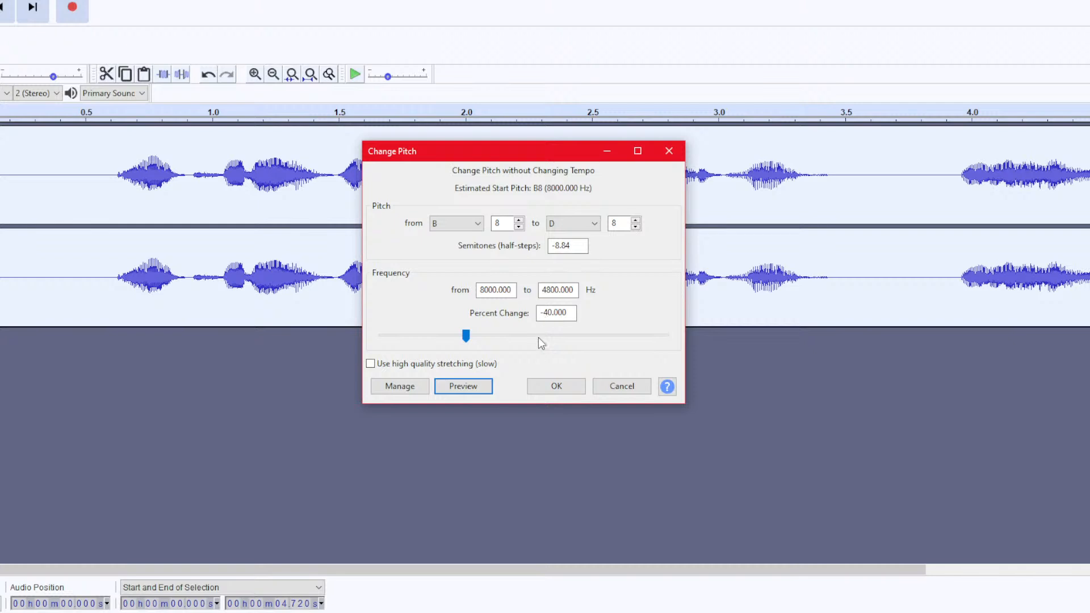
pyautogui.click(548, 388)
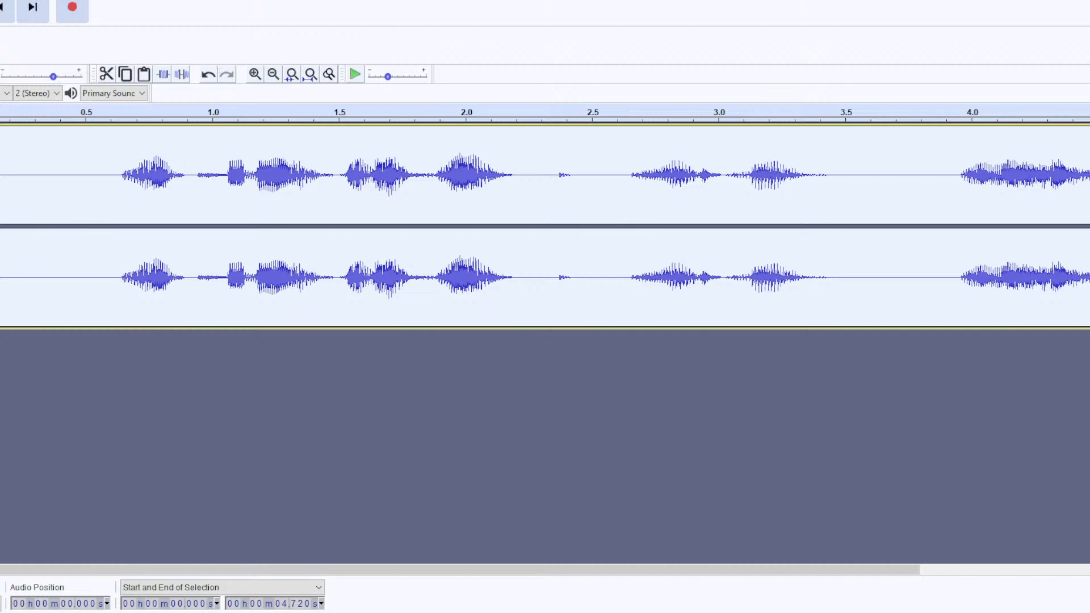
# Preview and apply the Reverb effect with its current settings to the voice, and play the processed track.
pyautogui.click(108, 1)
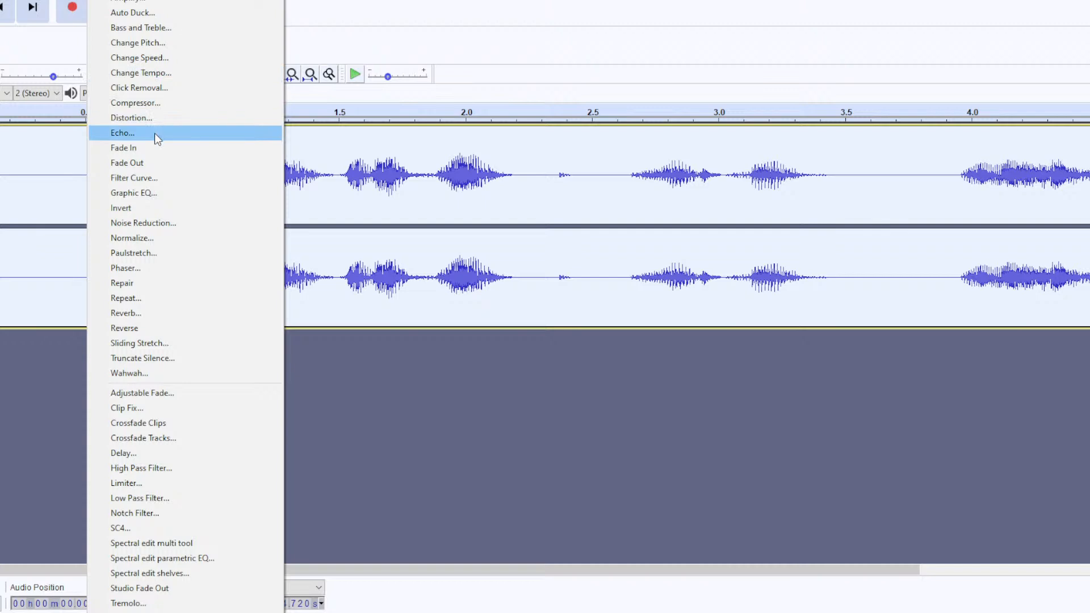
pyautogui.click(157, 138)
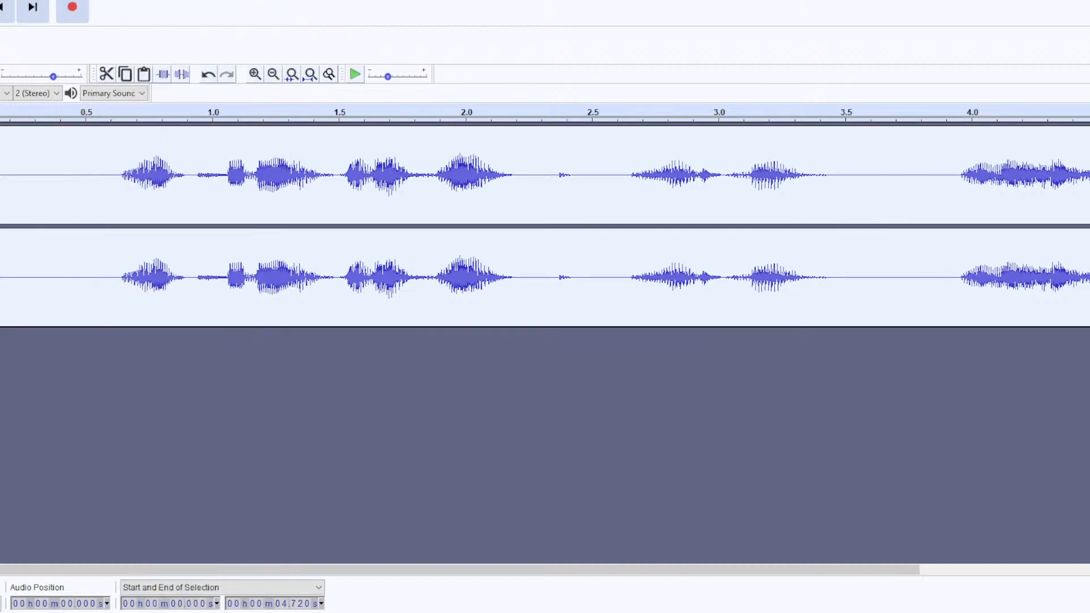
pyautogui.click(103, 0)
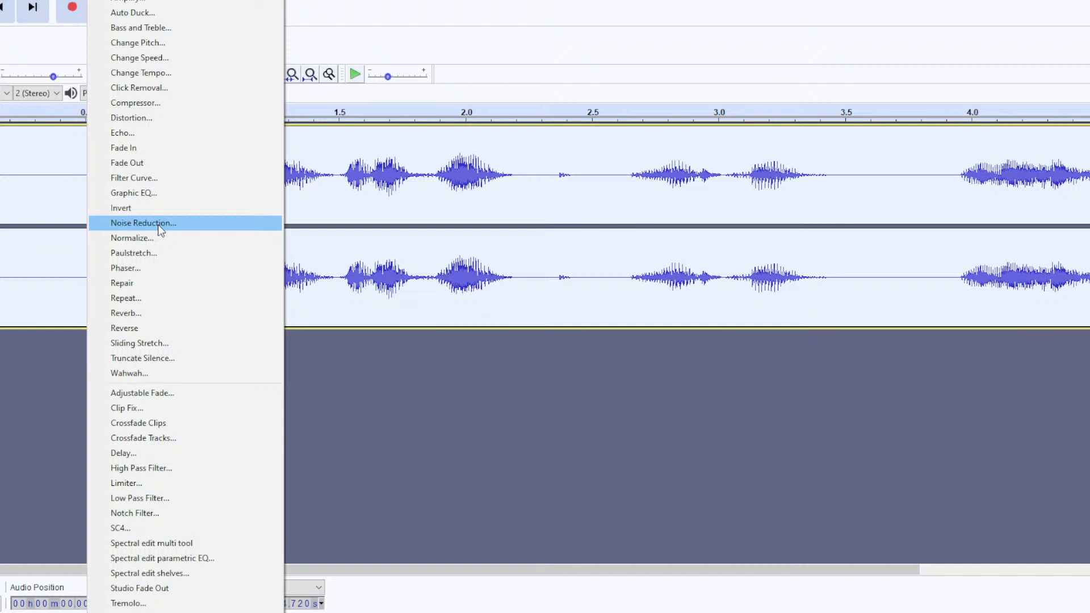
pyautogui.click(158, 315)
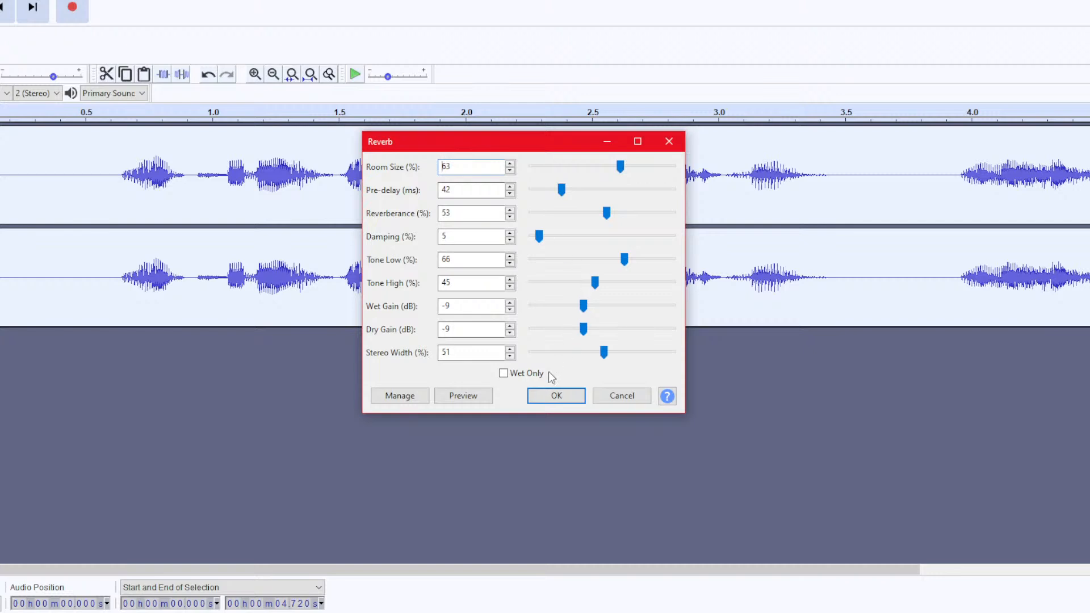
pyautogui.click(474, 397)
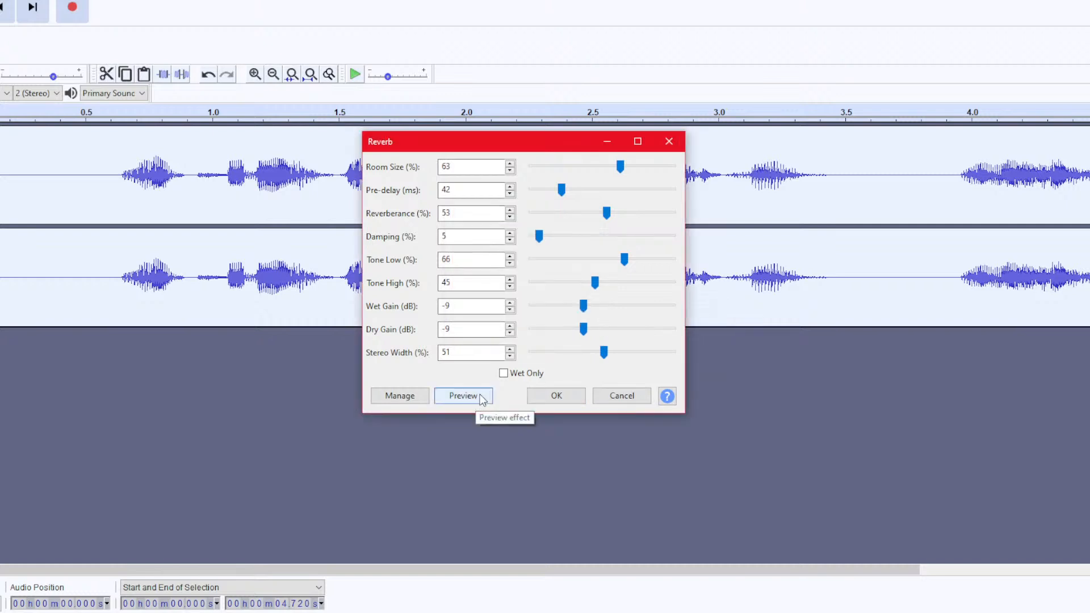
pyautogui.click(555, 397)
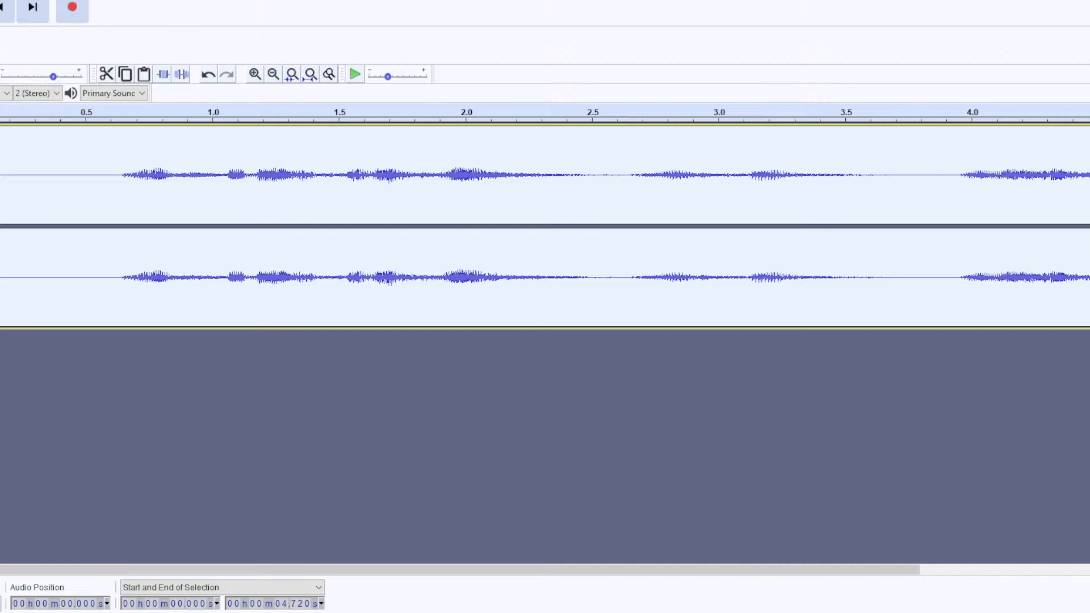
pyautogui.press('space')
# Export the altered voice as a 16-bit PCM WAV file named WD_take01.
pyautogui.moveTo(1, 57)
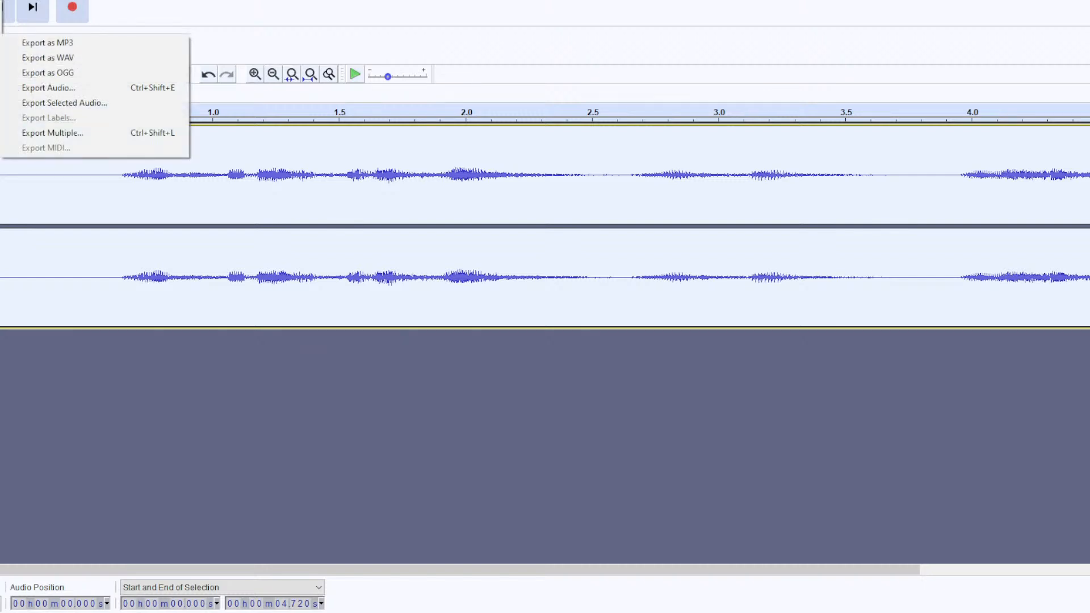
pyautogui.click(26, 58)
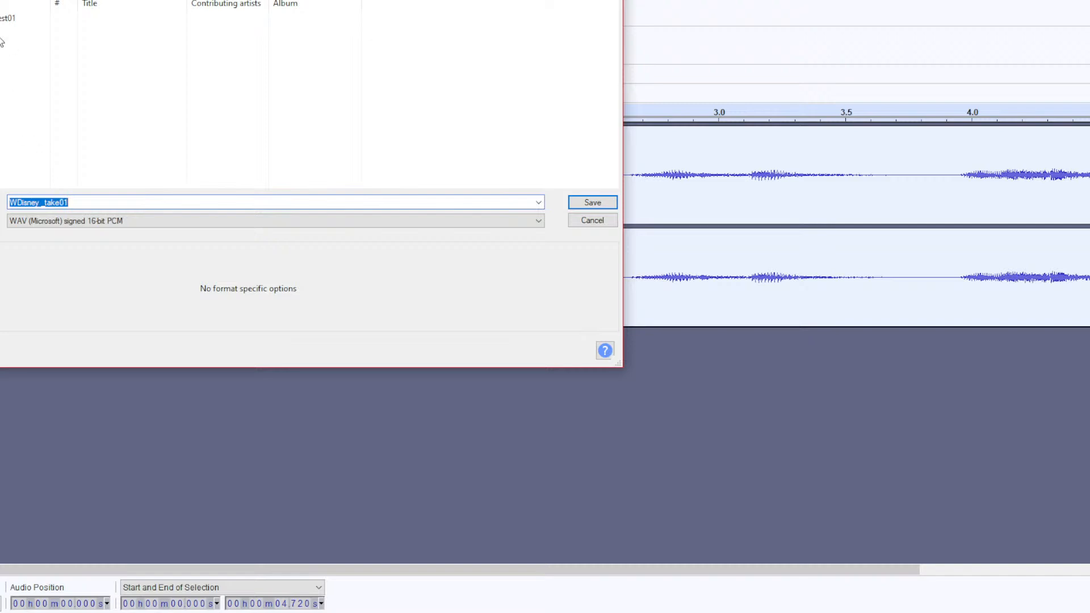
pyautogui.click(4, 18)
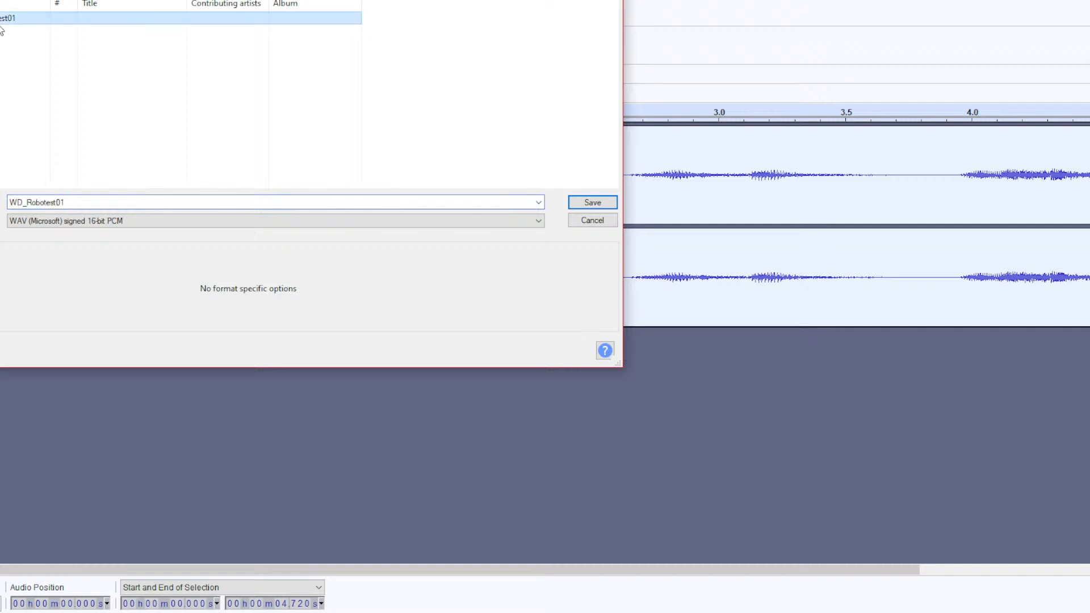
pyautogui.doubleClick(56, 203)
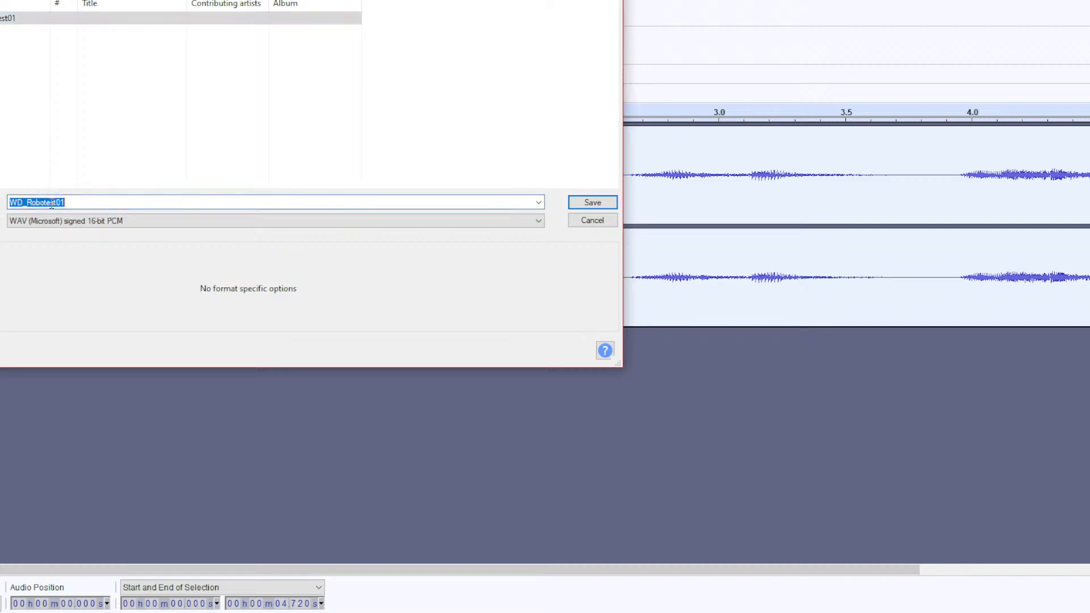
pyautogui.click(54, 203)
pyautogui.moveTo(54, 203); pyautogui.dragTo(29, 201)
pyautogui.write('take')
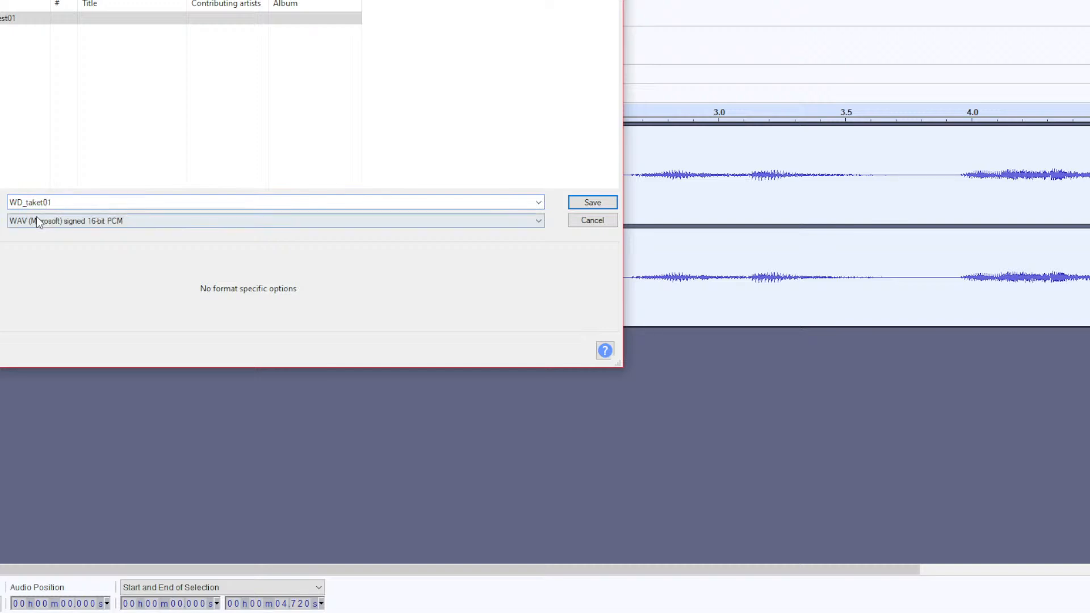
pyautogui.press('BackSpace')
pyautogui.click(594, 202)
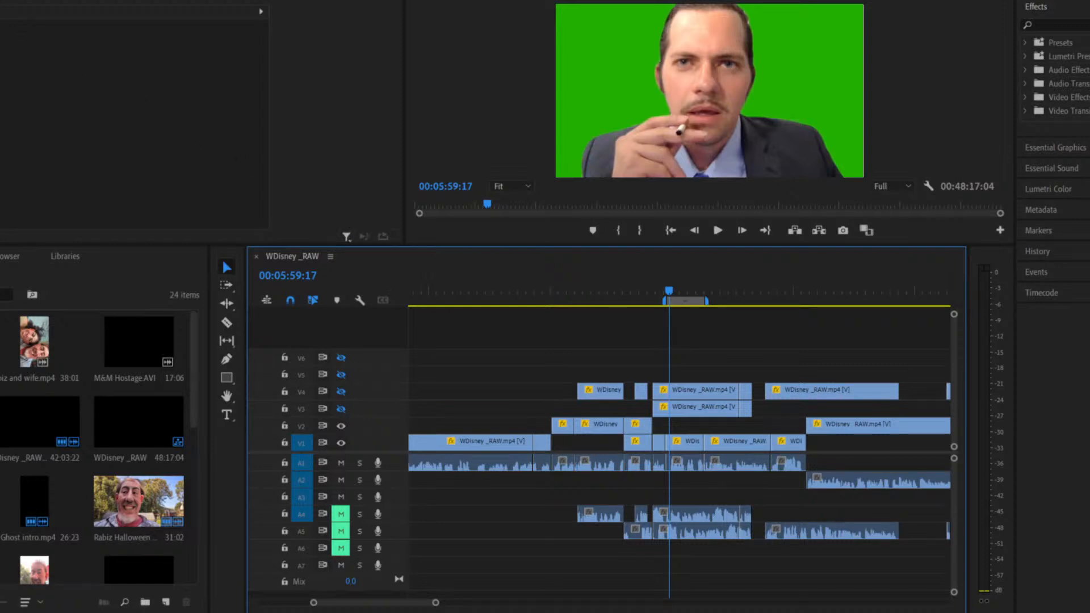
# In Premiere Pro, import the WDisney _take01 audio file from the WDSound test folder into the project.
pyautogui.hotkey('alt', 'f')
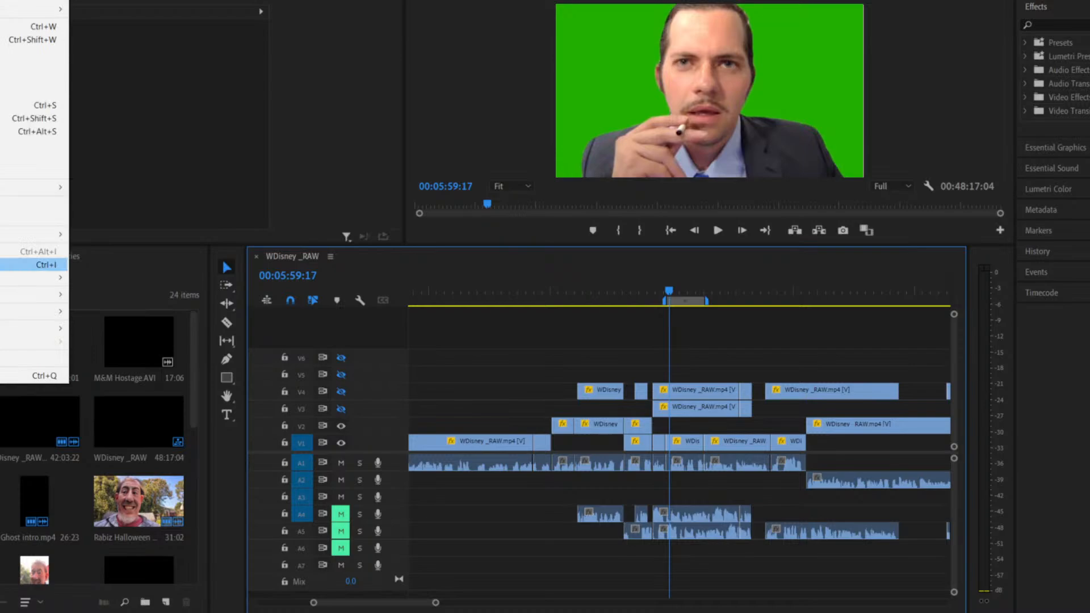
pyautogui.click(17, 265)
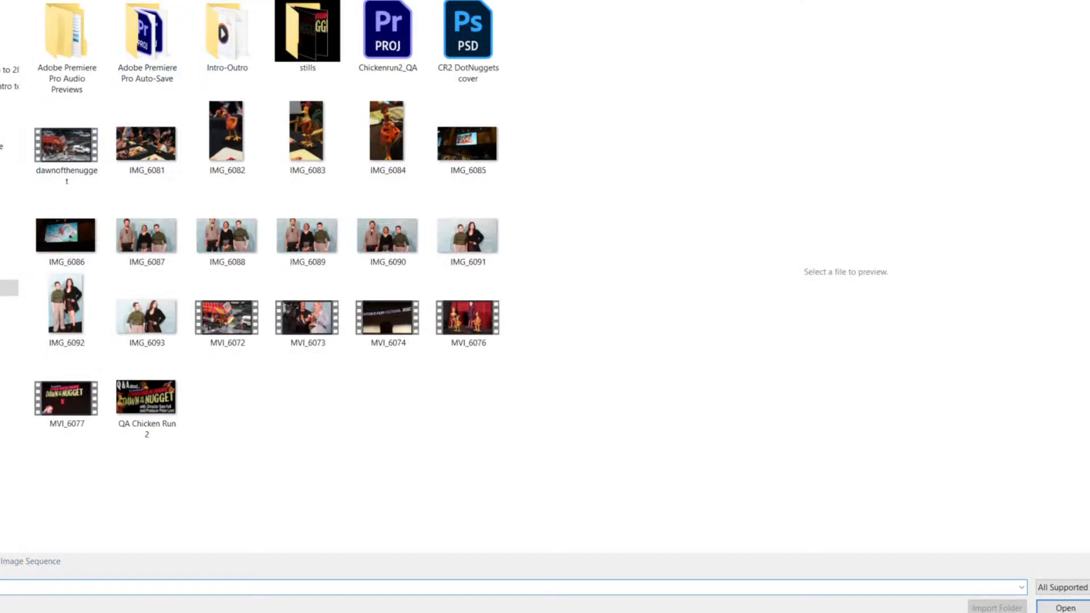
pyautogui.click(112, 0)
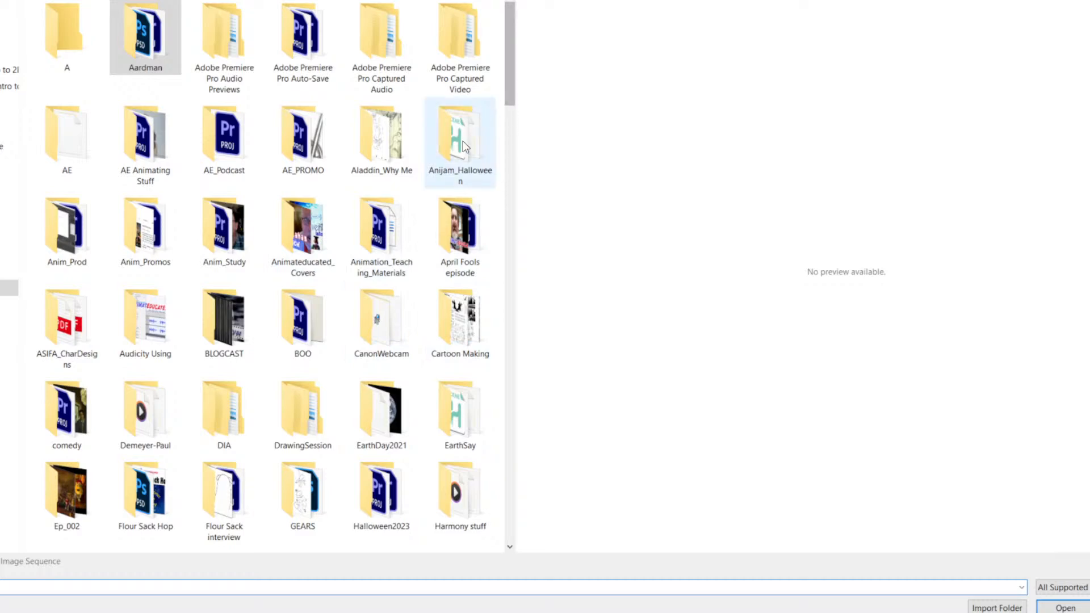
pyautogui.moveTo(508, 94); pyautogui.dragTo(508, 140)
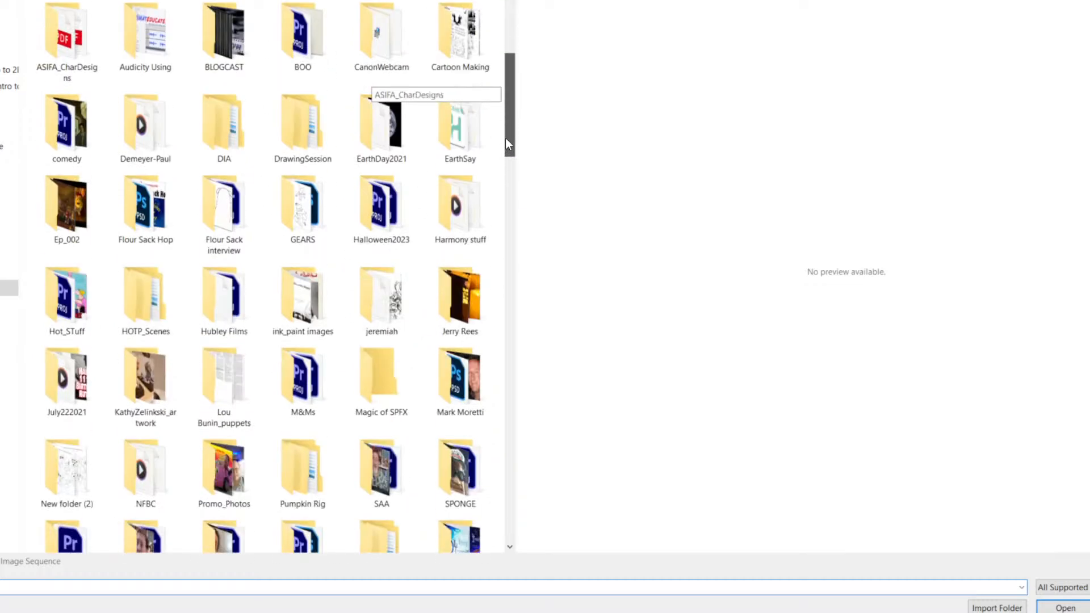
pyautogui.click(399, 216)
pyautogui.doubleClick(399, 215)
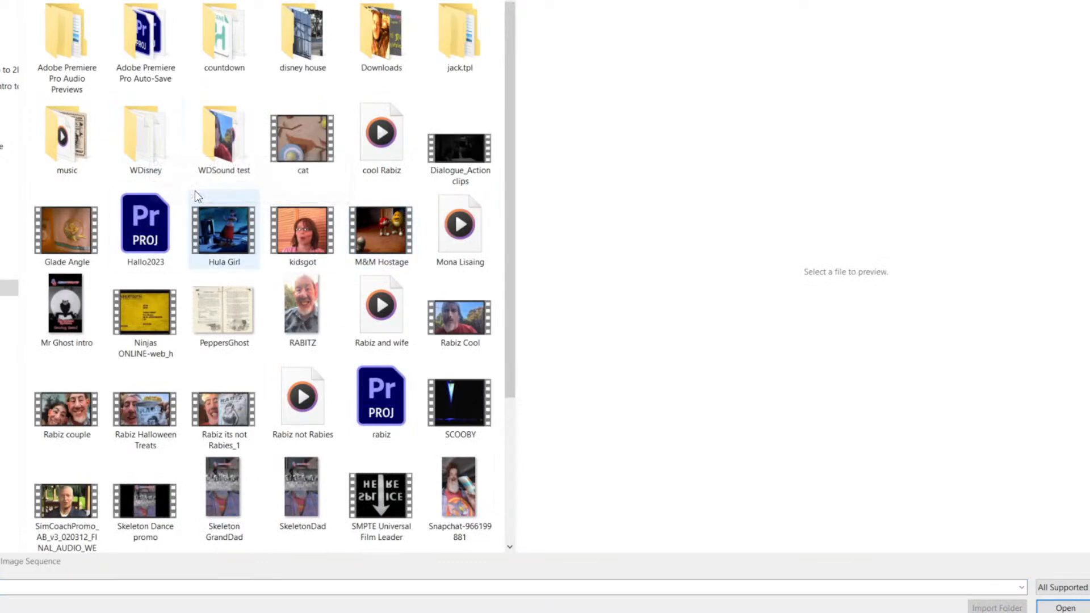
pyautogui.click(222, 143)
pyautogui.doubleClick(222, 143)
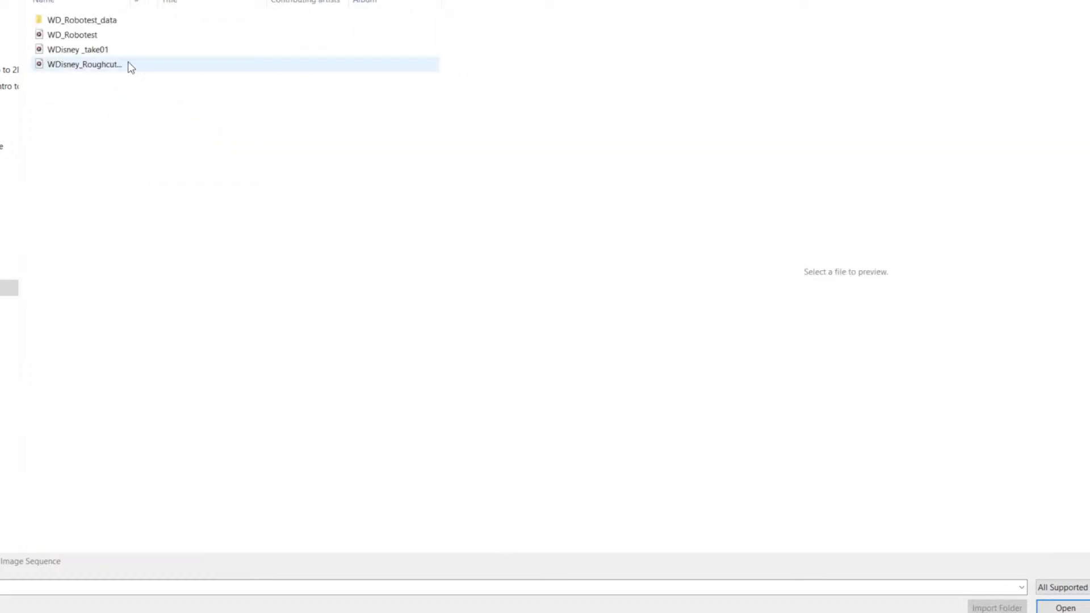
pyautogui.click(113, 52)
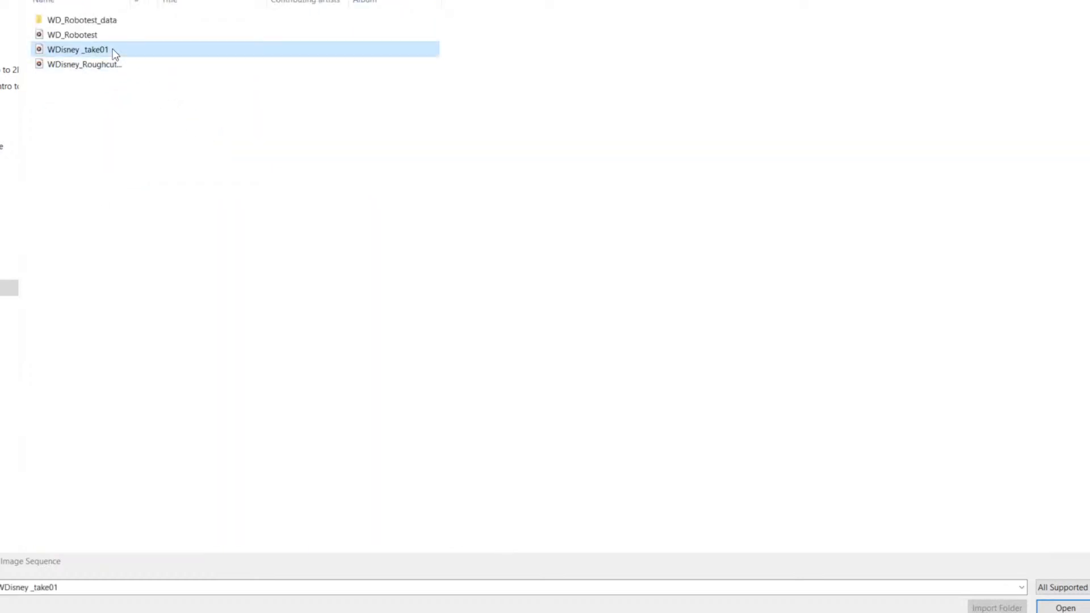
pyautogui.click(1066, 608)
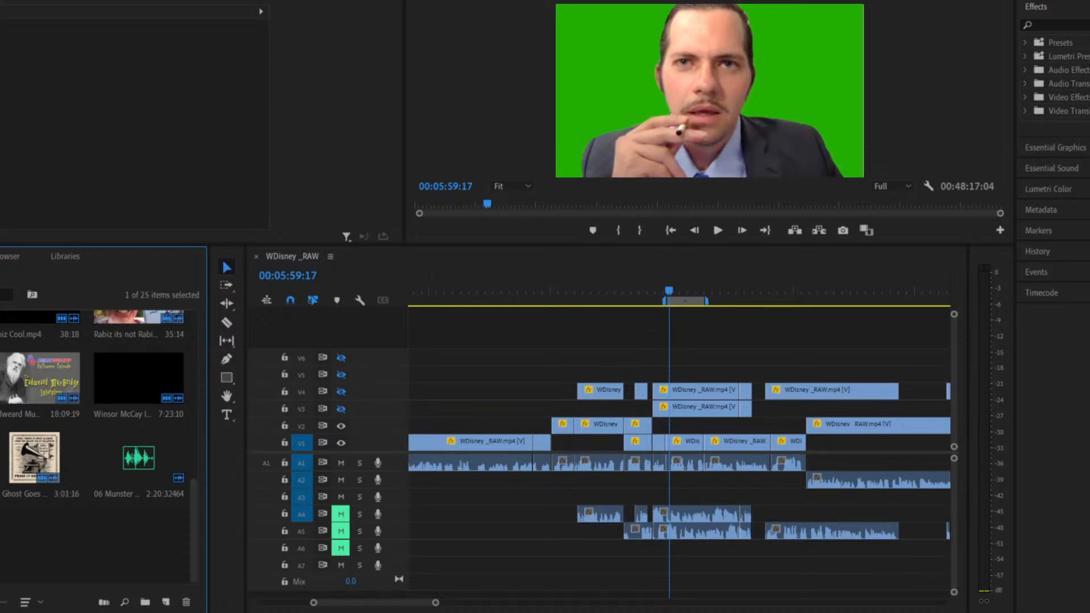
# Place WDisney _take01.wav on audio track A2, lined up under the matching WDisney _RAW segment near the playhead.
pyautogui.moveTo(208, 506); pyautogui.dragTo(516, 485)
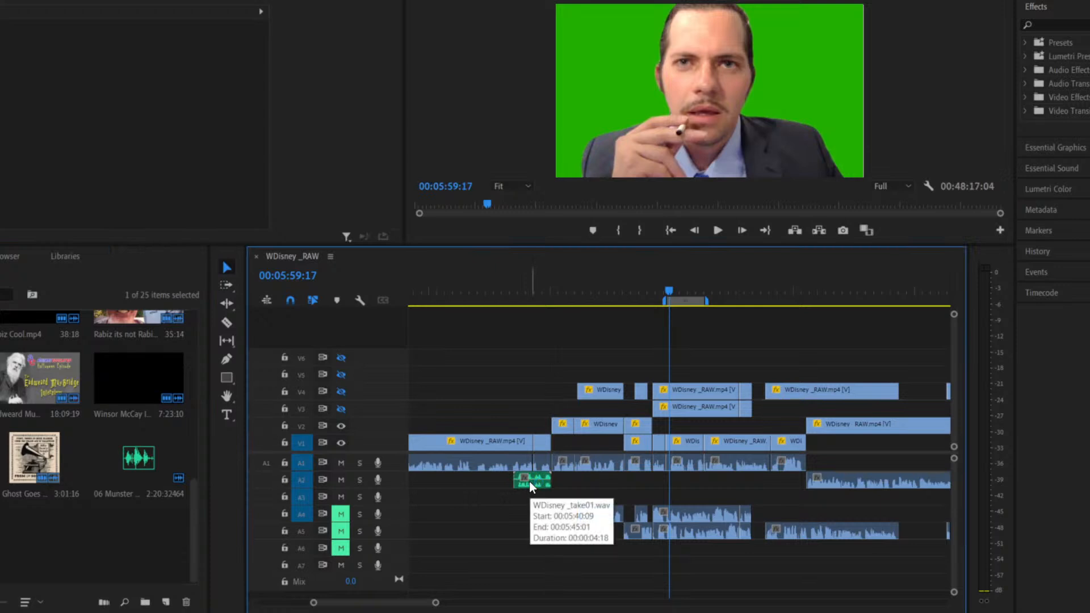
pyautogui.moveTo(533, 485); pyautogui.dragTo(687, 484)
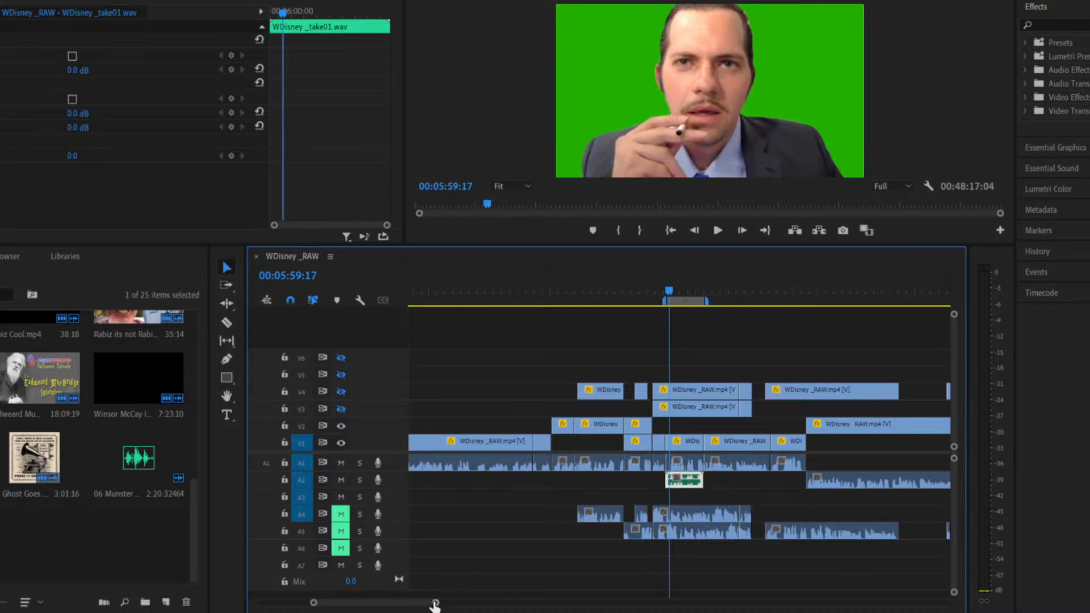
pyautogui.moveTo(436, 604); pyautogui.dragTo(397, 590)
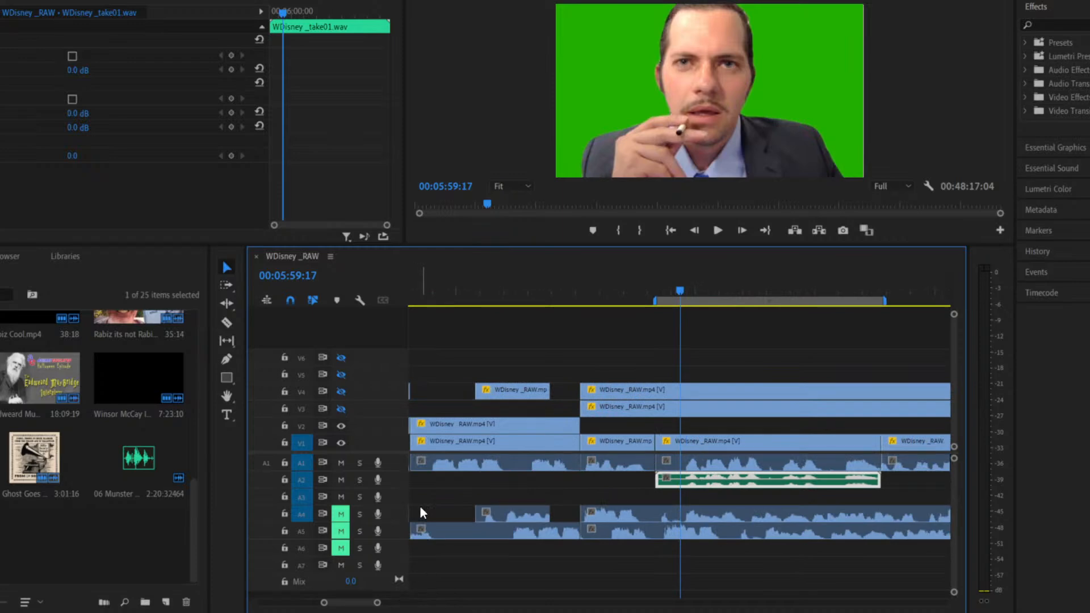
# Play the sequence from just before the clip on A2 to hear it together with the original audio.
pyautogui.click(645, 284)
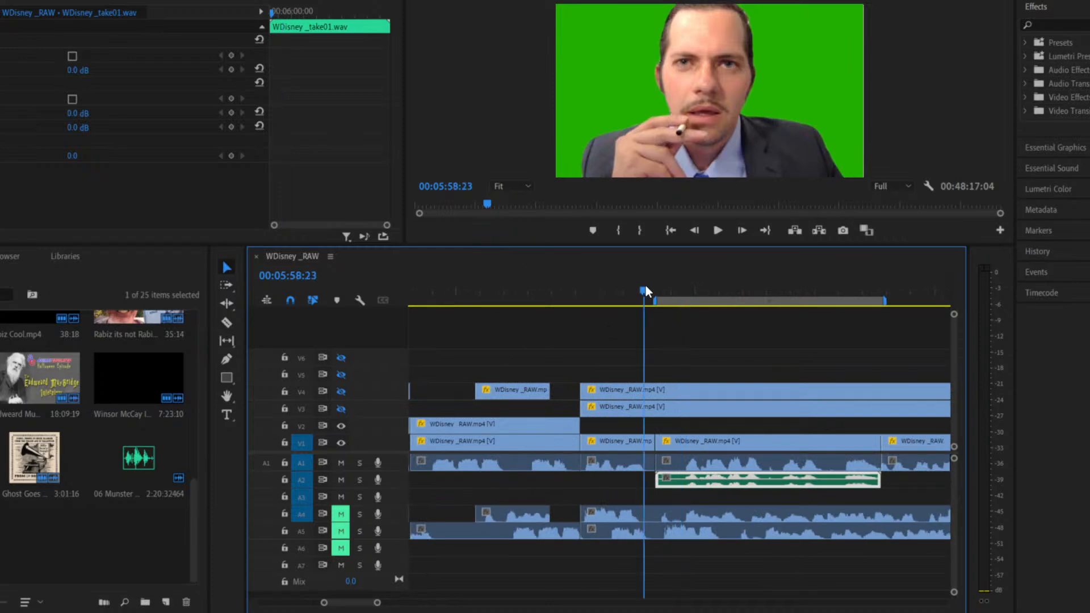
pyautogui.click(720, 228)
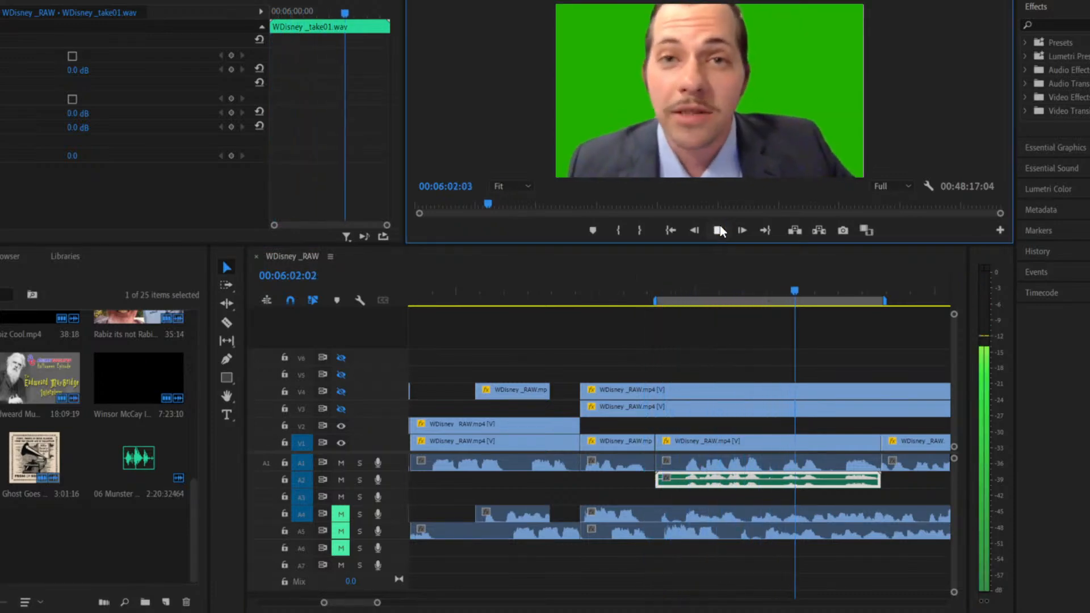
pyautogui.click(710, 273)
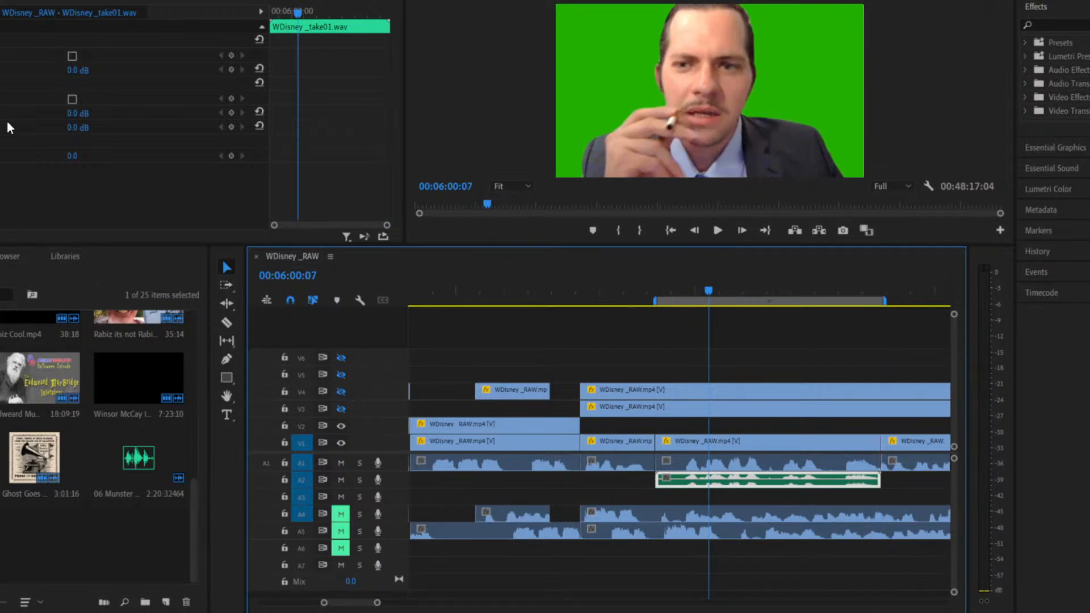
# Reopen the media import dialog and widen the file name column to inspect the files in the WDSound test folder.
pyautogui.hotkey('alt', 'f')
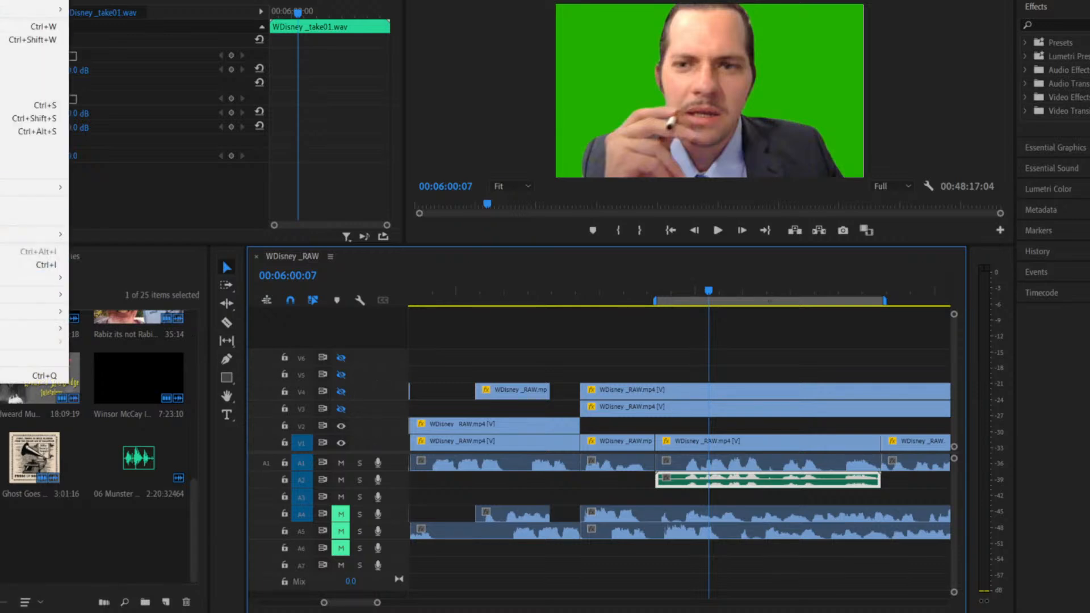
pyautogui.moveTo(28, 294)
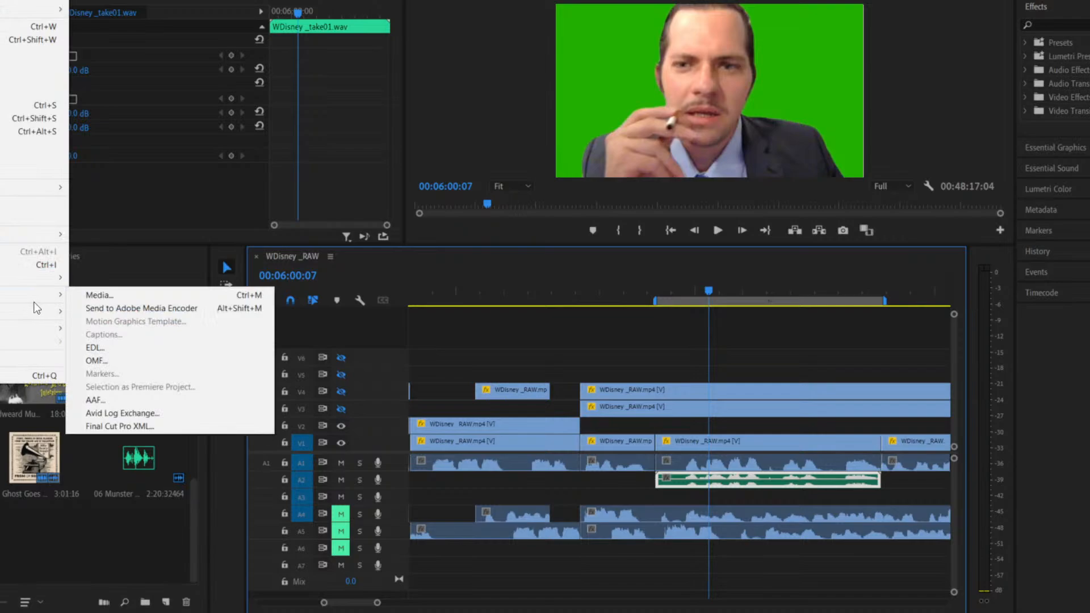
pyautogui.click(1, 268)
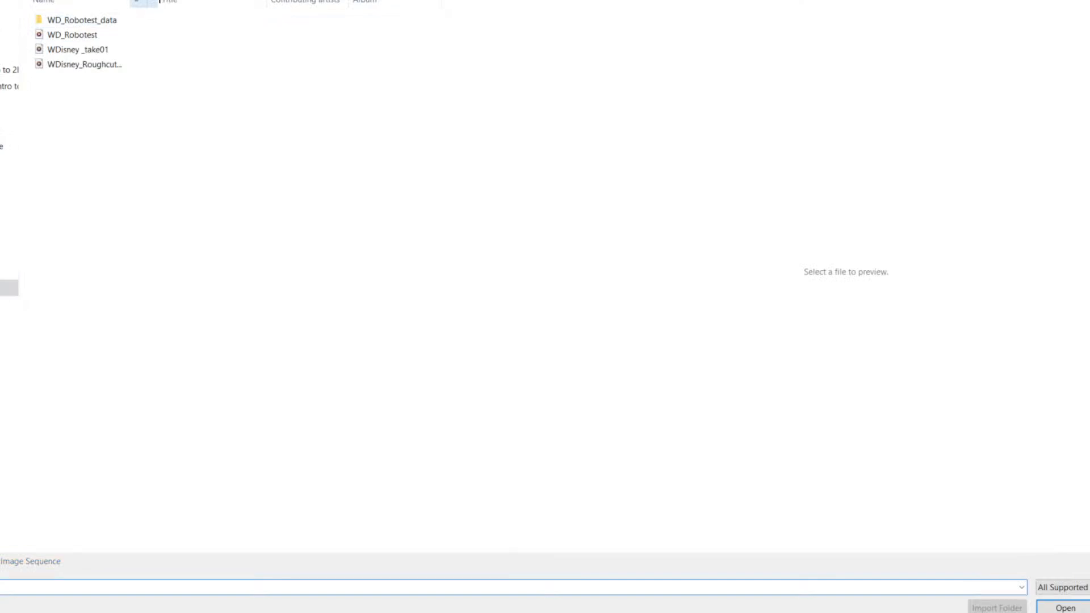
pyautogui.moveTo(158, 1); pyautogui.dragTo(276, 3)
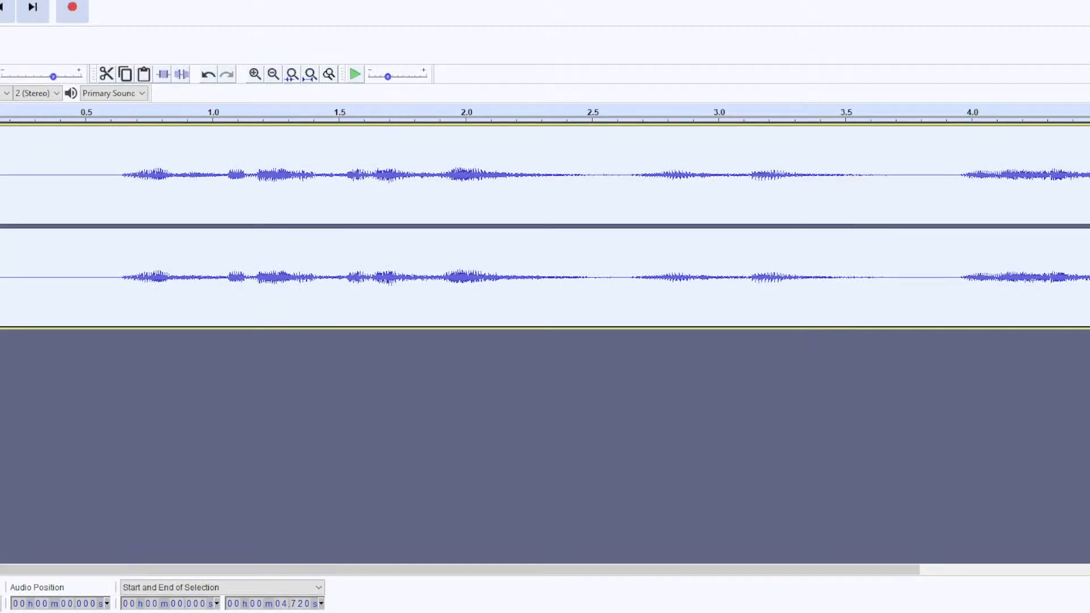
# Switch to Audacity and browse its WAV export dialog to the SOUND FIX folder to check where the altered voice was saved.
pyautogui.click(0, 0)
pyautogui.moveTo(0, 57)
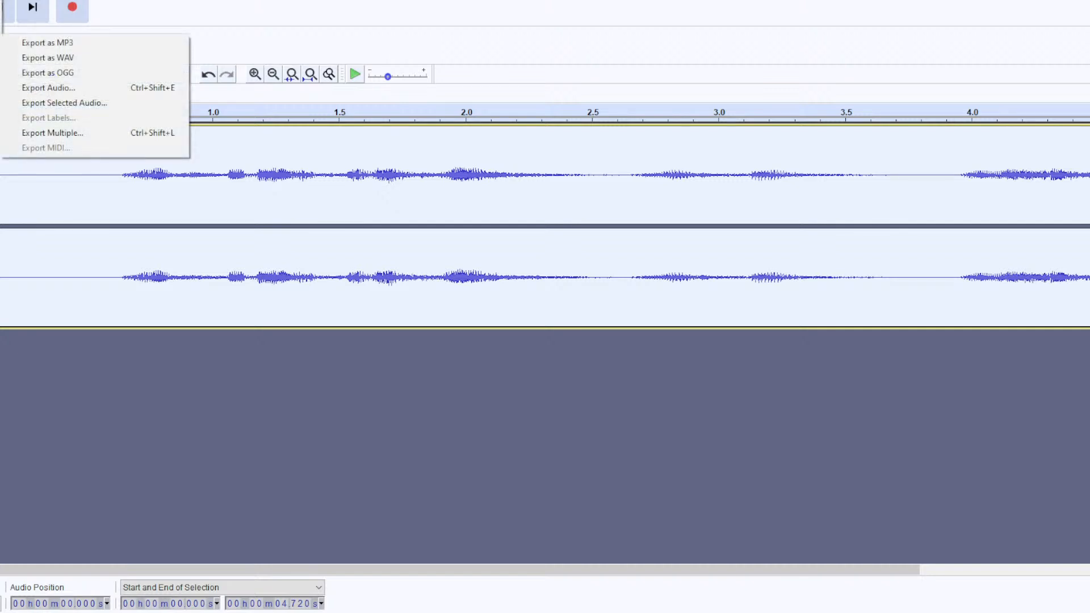
pyautogui.click(41, 59)
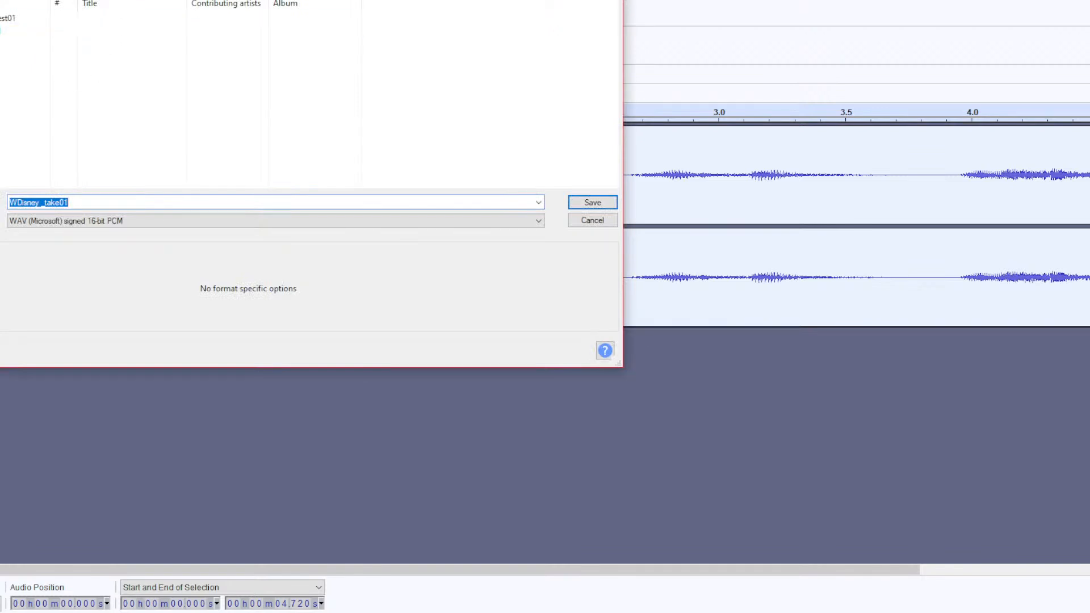
pyautogui.click(149, 0)
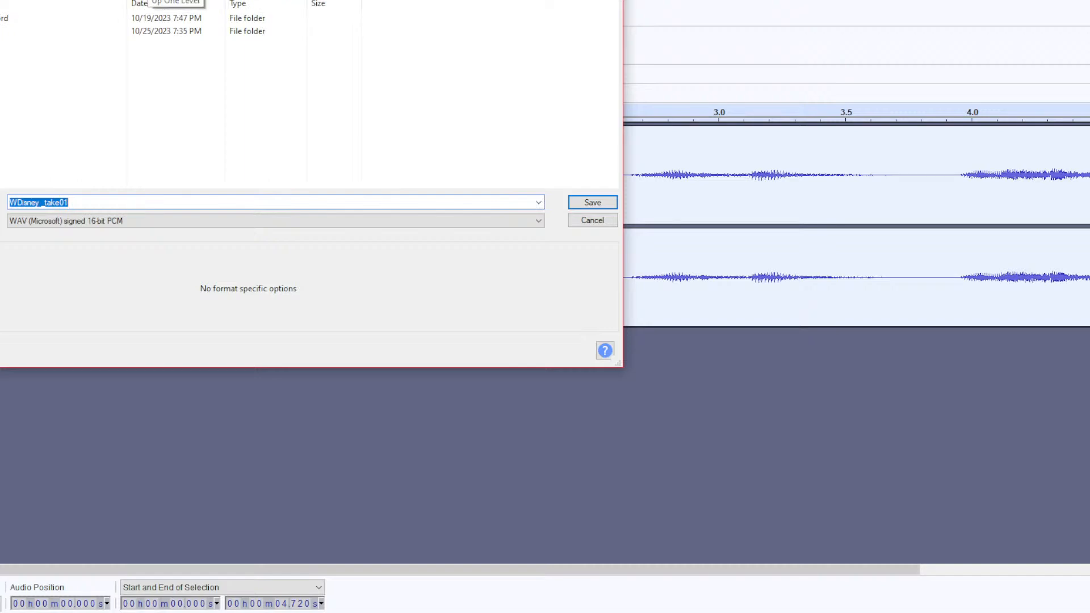
pyautogui.doubleClick(25, 34)
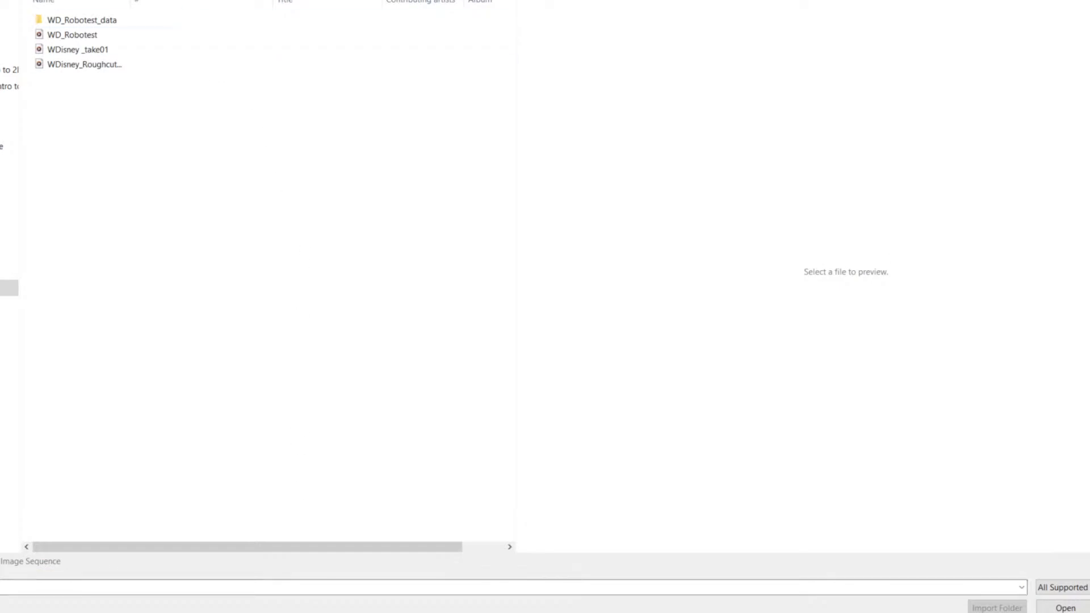
# Import WD_taket01 from the SOUND FIX folder inside the WDisney folder into the Premiere Pro project.
pyautogui.hotkey('alt', 'Up')
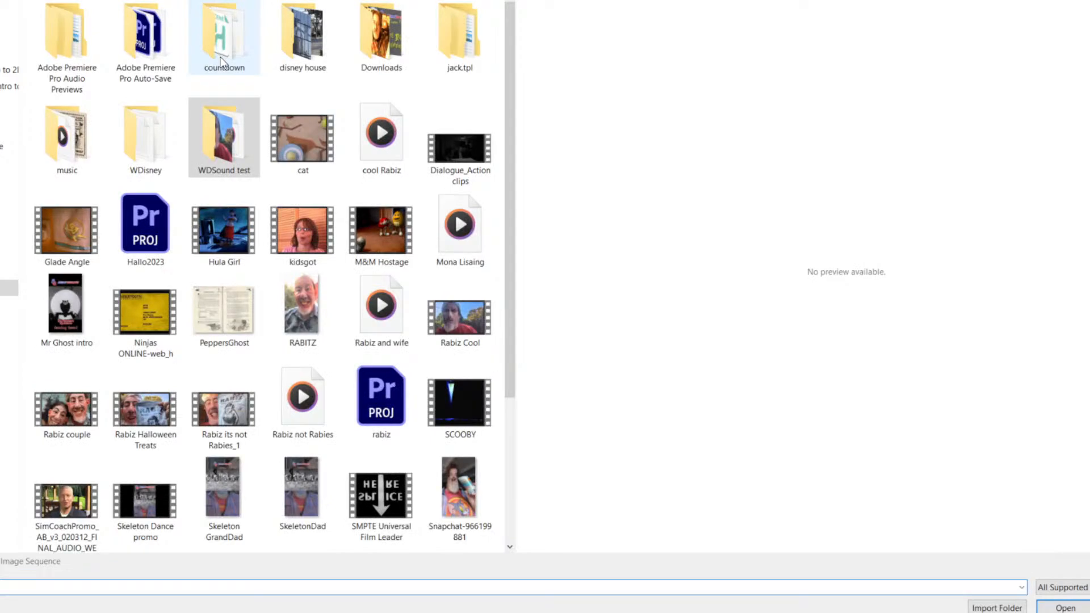
pyautogui.doubleClick(151, 121)
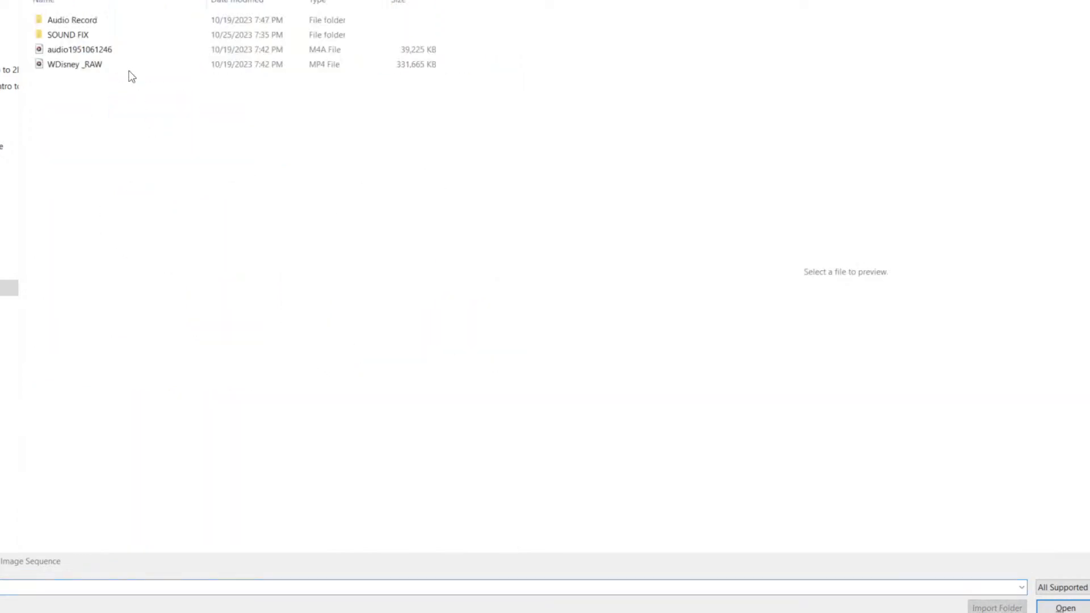
pyautogui.doubleClick(119, 35)
pyautogui.click(117, 35)
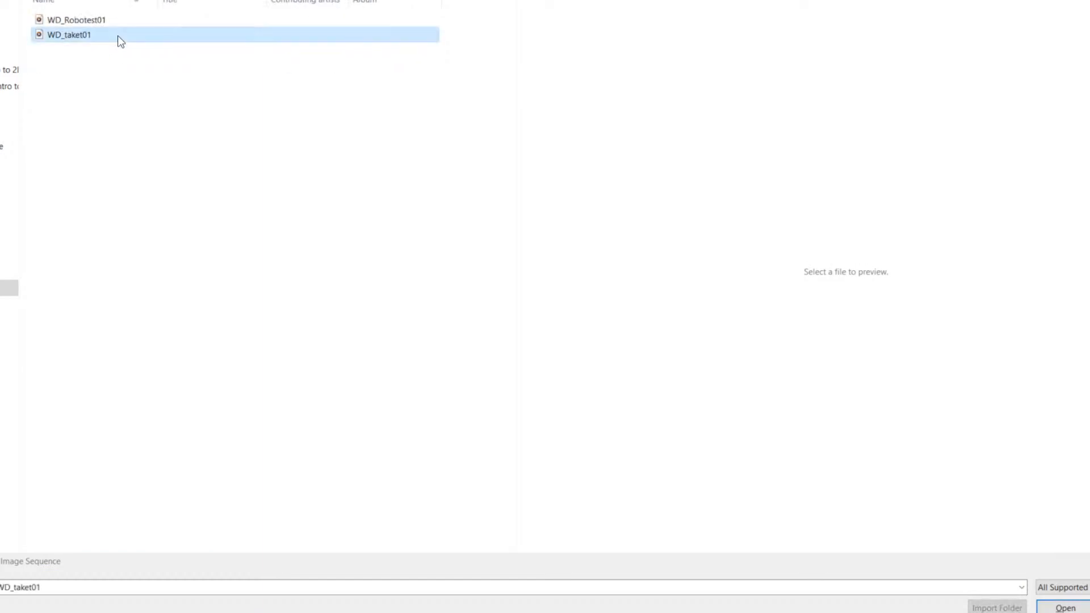
pyautogui.click(1065, 607)
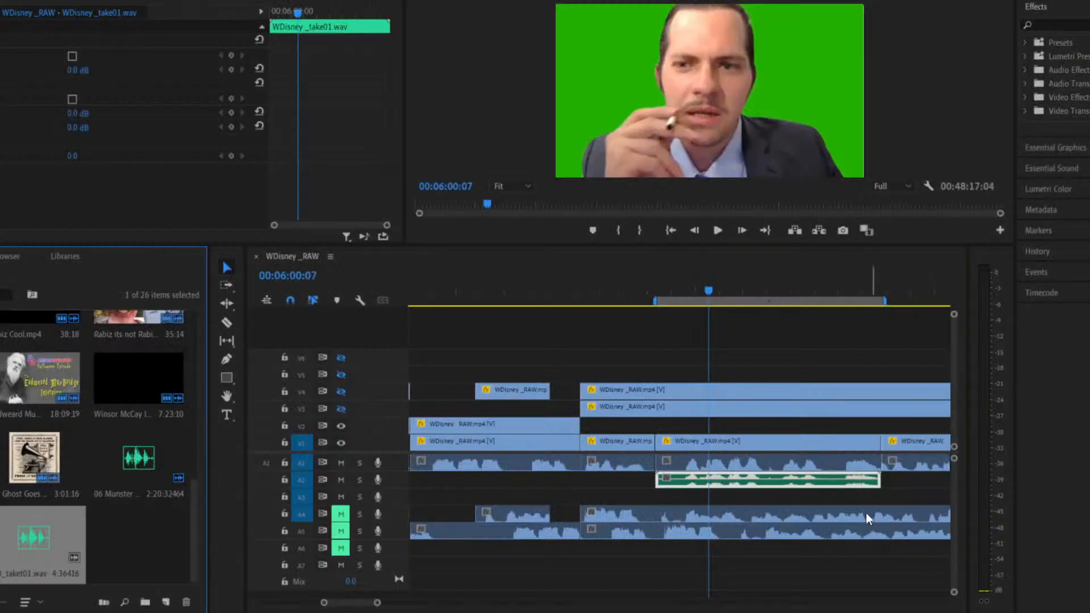
# Replace the WDisney _take01.wav clip on track A2 with WD_taket01.wav, aligned to the start of the WDisney _RAW segment above.
pyautogui.click(815, 485)
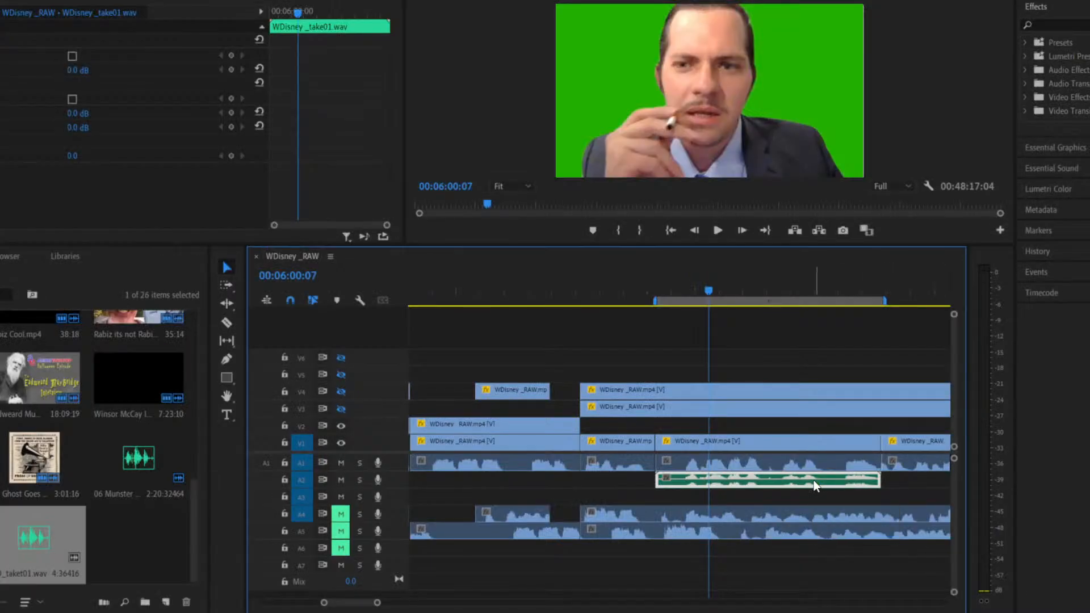
pyautogui.press('Delete')
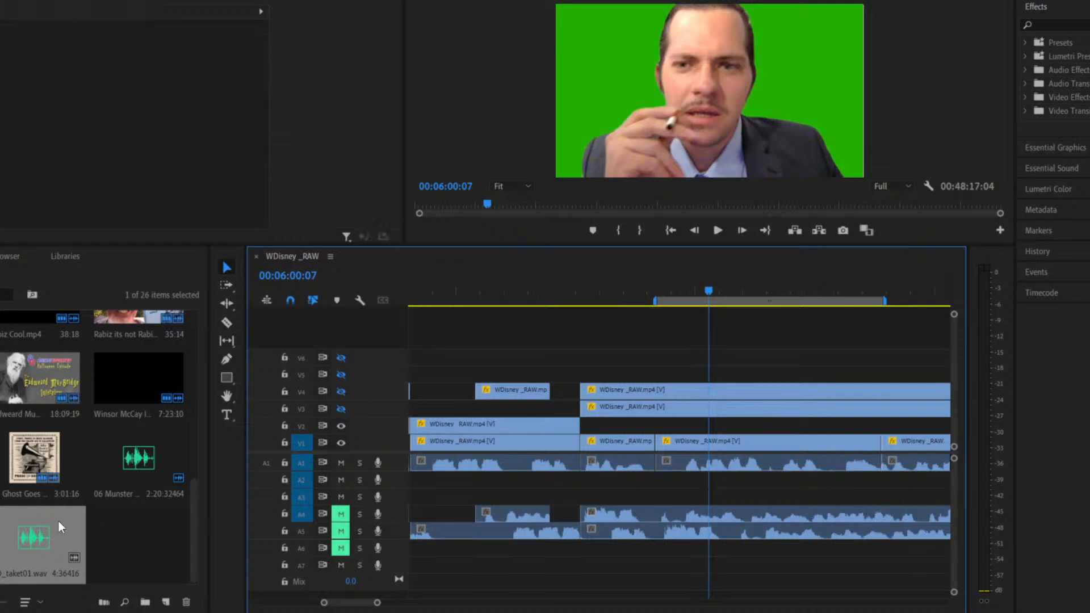
pyautogui.moveTo(23, 537); pyautogui.dragTo(656, 487)
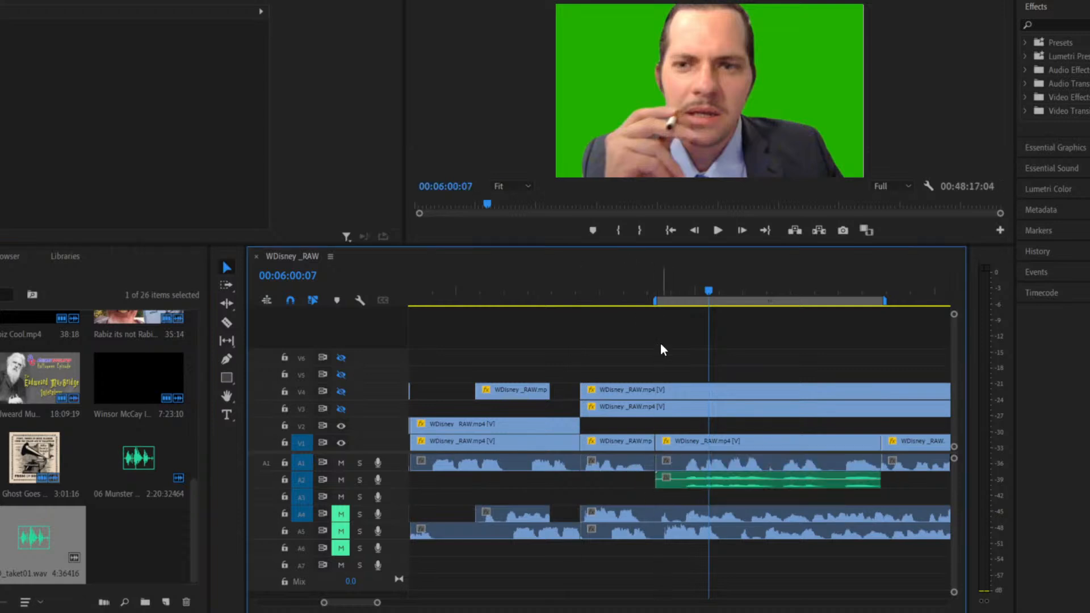
# Play the section with the new A2 clip twice, selecting the original WDisney _RAW segment above it before the second playback.
pyautogui.click(656, 289)
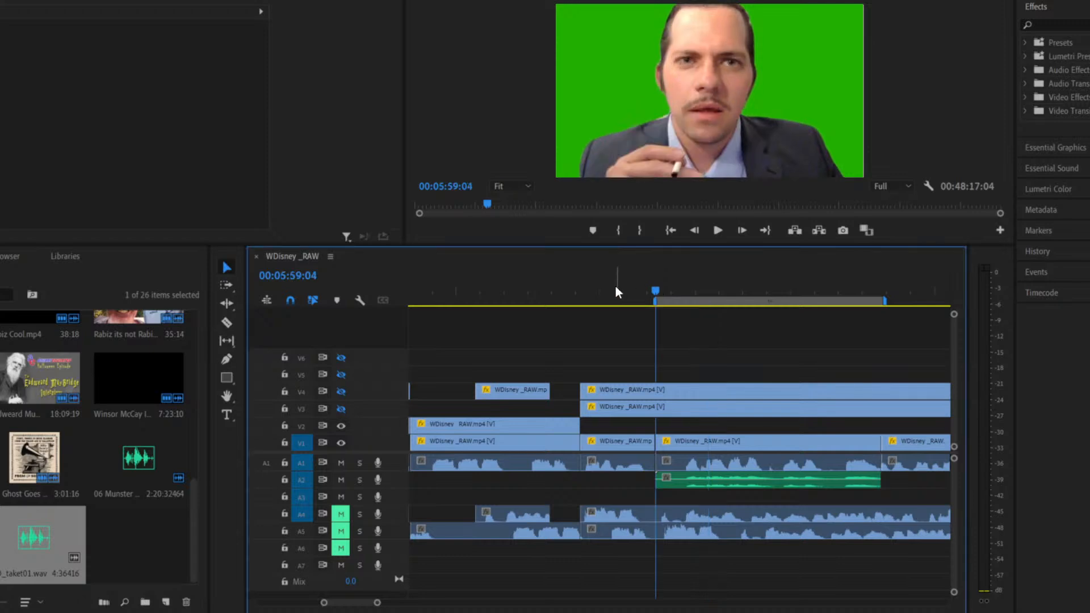
pyautogui.click(615, 288)
pyautogui.press('space')
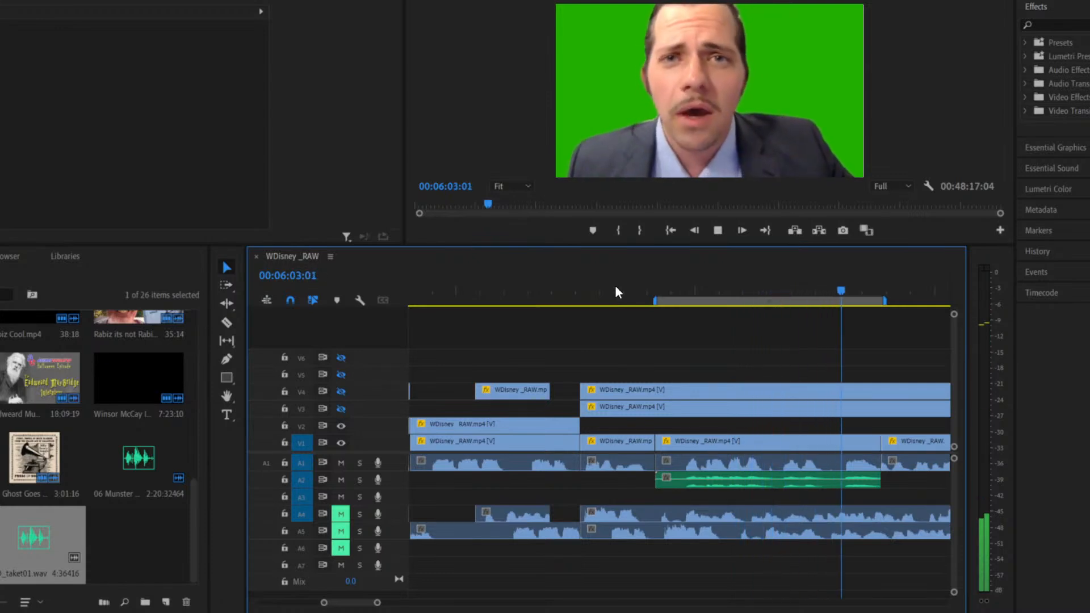
pyautogui.click(622, 289)
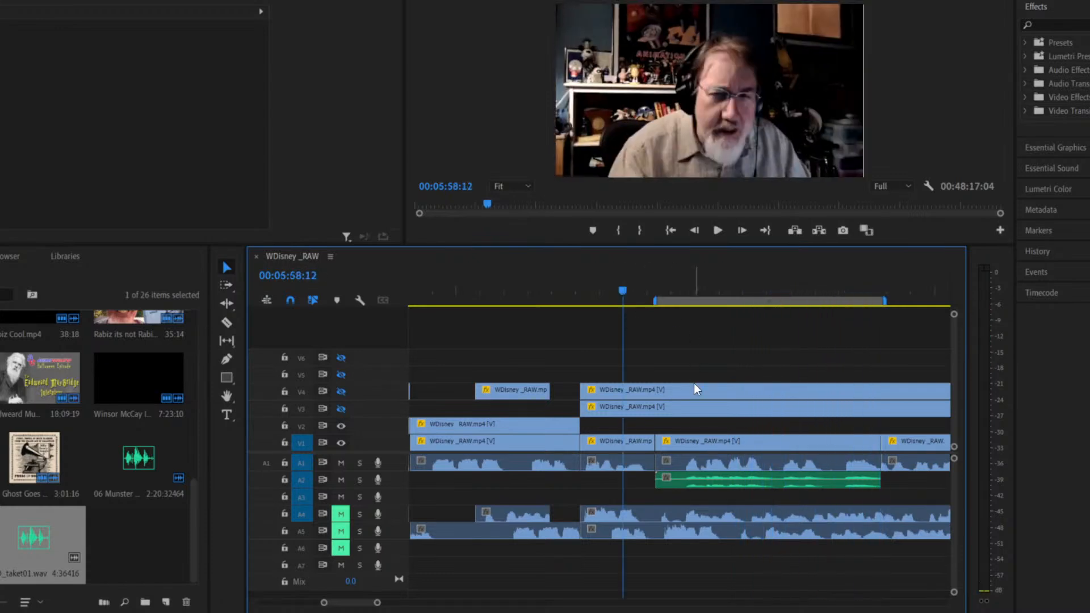
pyautogui.click(703, 461)
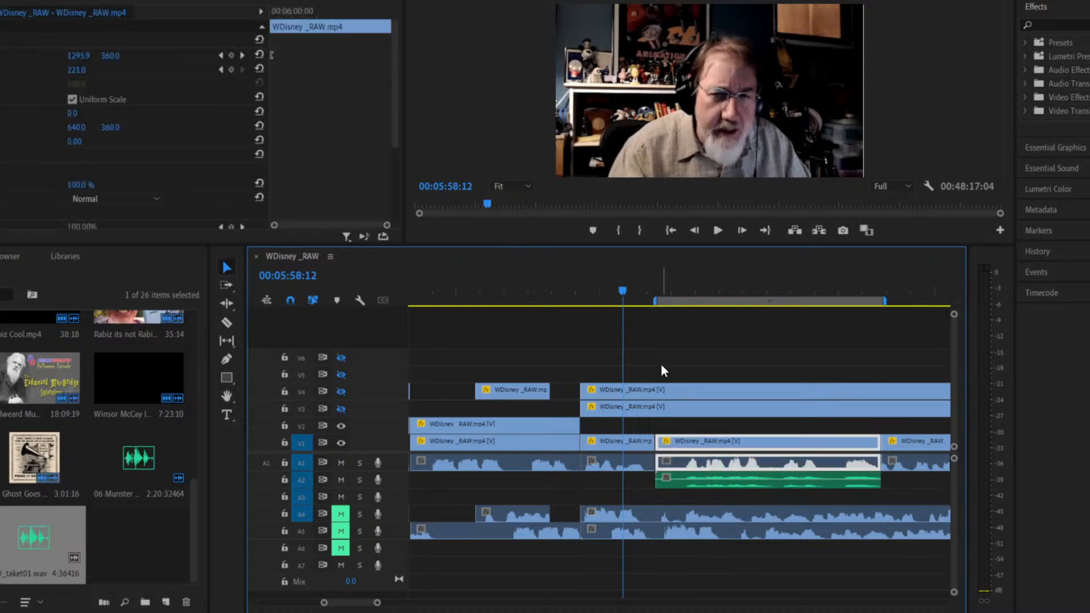
pyautogui.press('space')
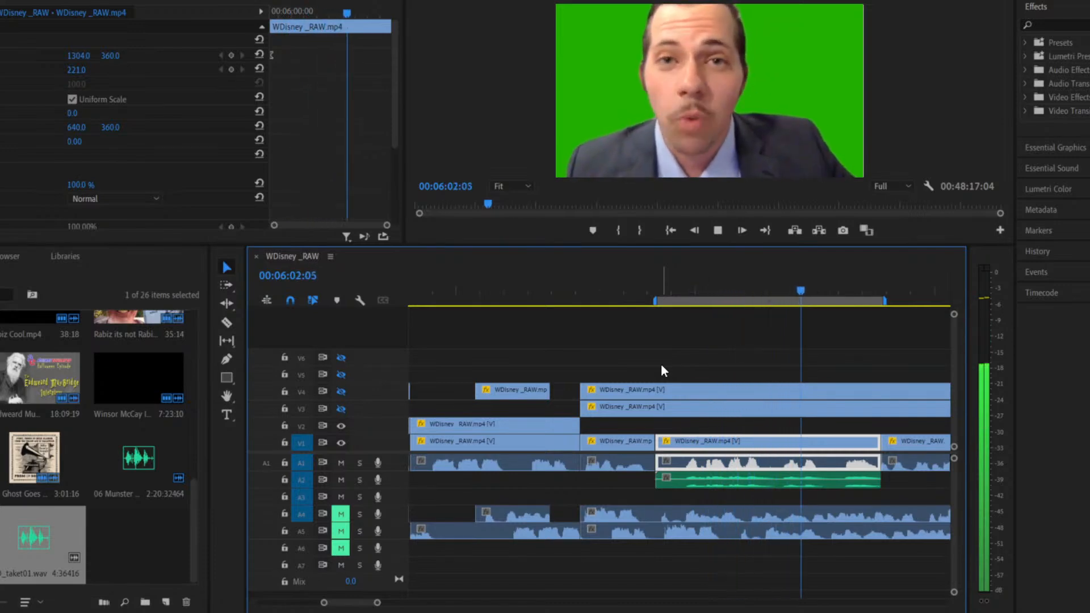
pyautogui.press('space')
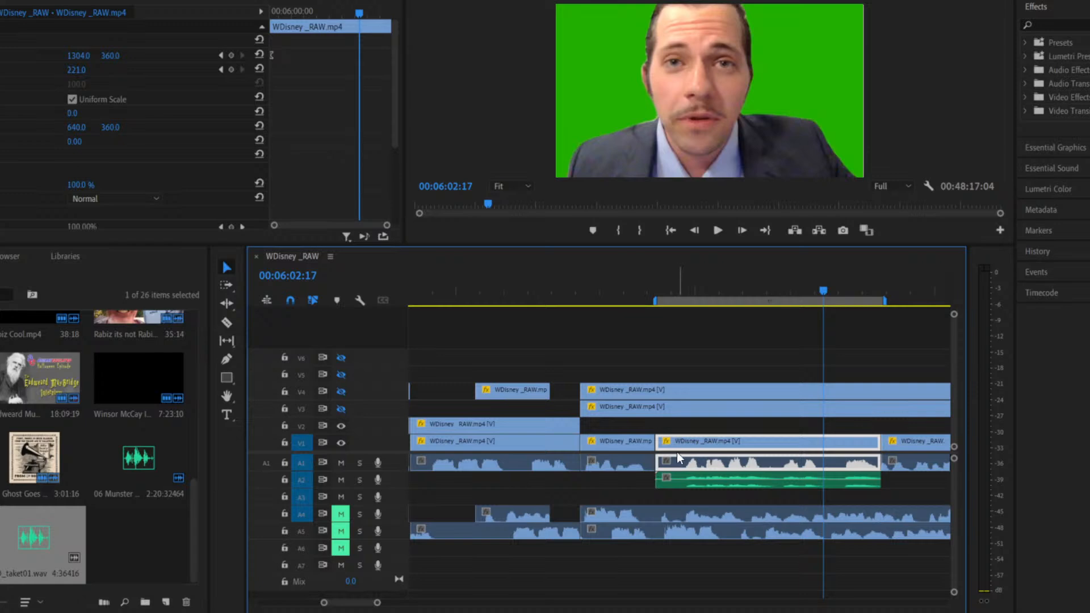
# Lower the volume of the original WDisney _RAW segment's audio on track A1 to -7.3 dB.
pyautogui.click(685, 334)
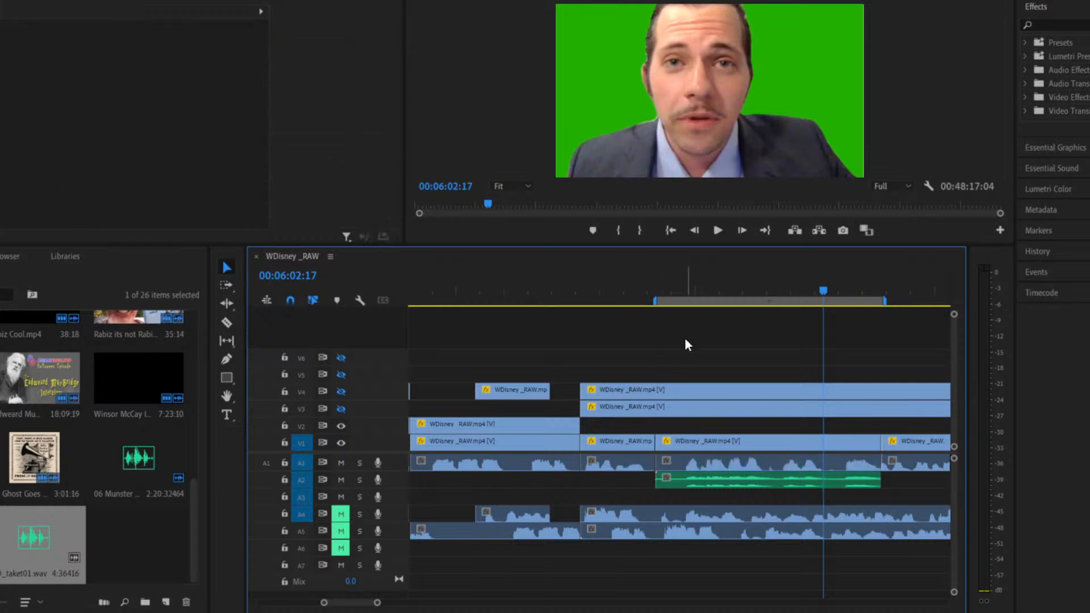
pyautogui.click(679, 459)
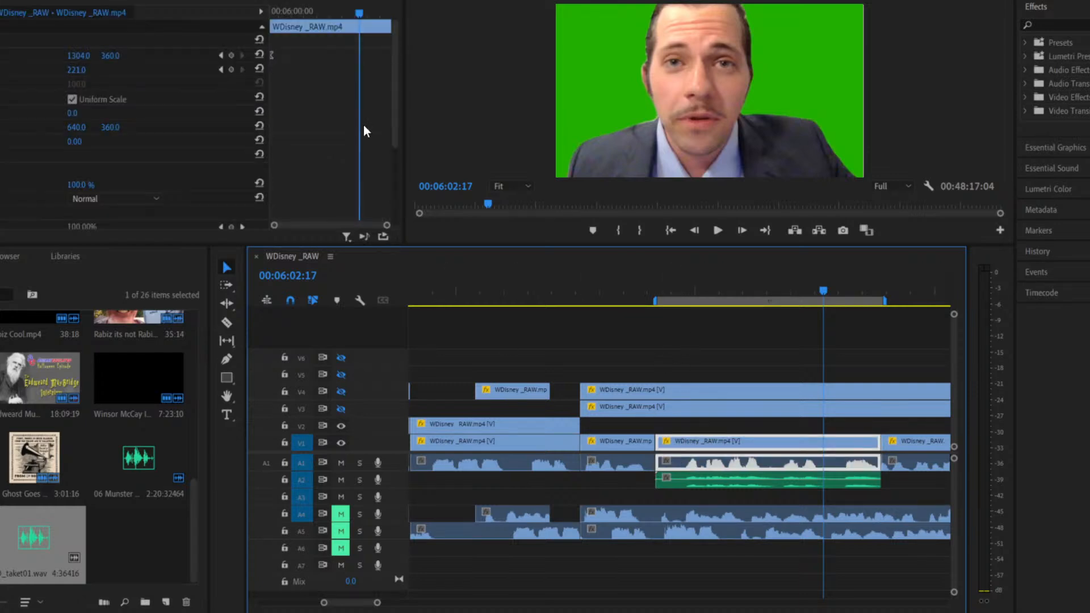
pyautogui.moveTo(394, 100); pyautogui.dragTo(388, 185)
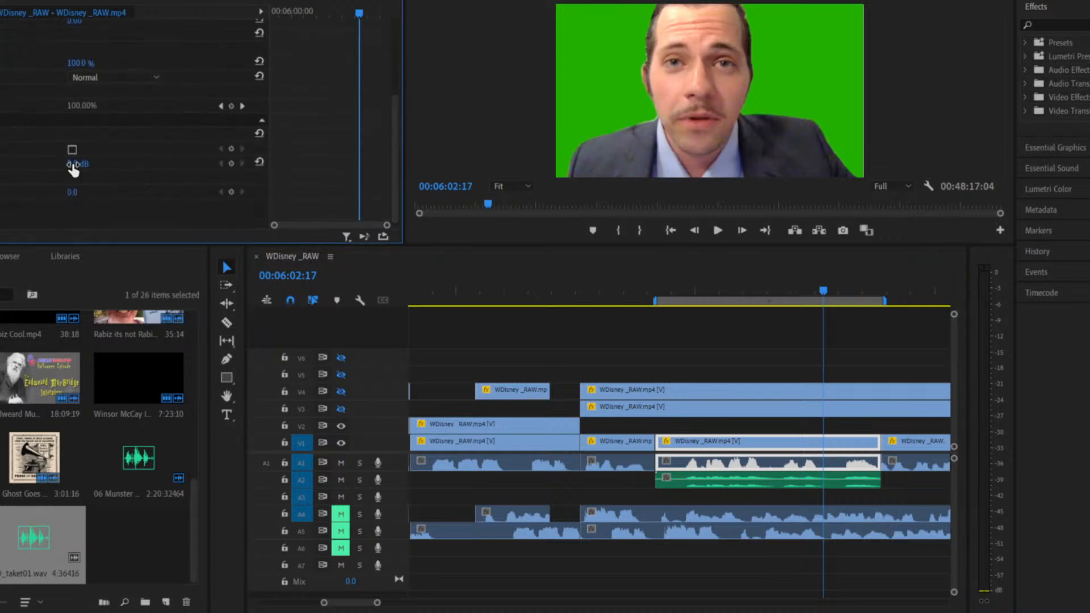
pyautogui.moveTo(73, 167); pyautogui.dragTo(57, 166)
pyautogui.moveTo(87, 164); pyautogui.dragTo(86, 165)
# Play the section from 00:05:59:19 to hear the quieter original voice together with WD_taket01.wav.
pyautogui.click(686, 295)
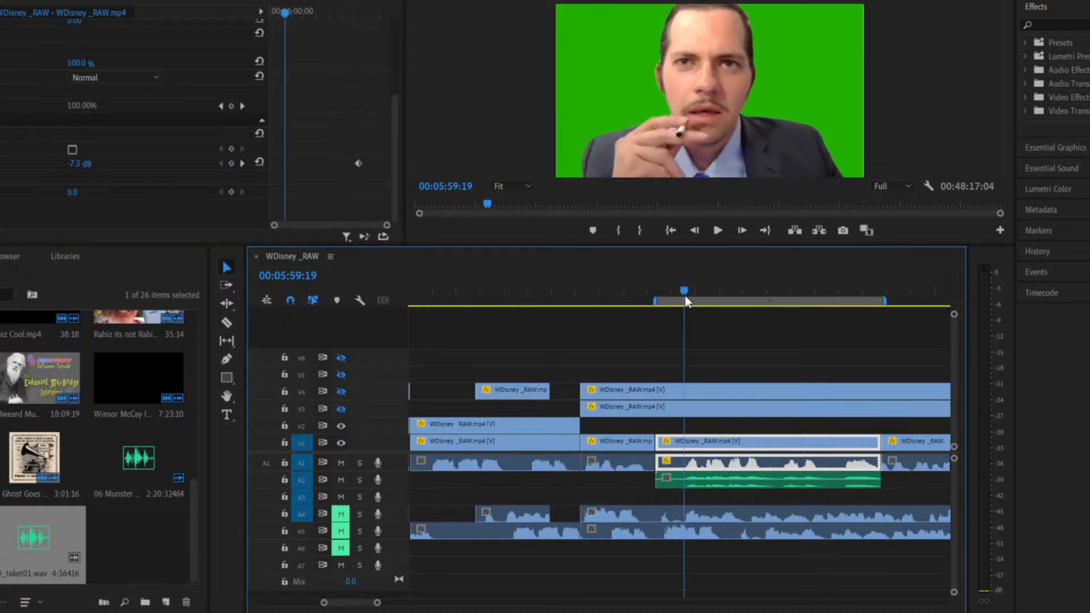
pyautogui.click(715, 231)
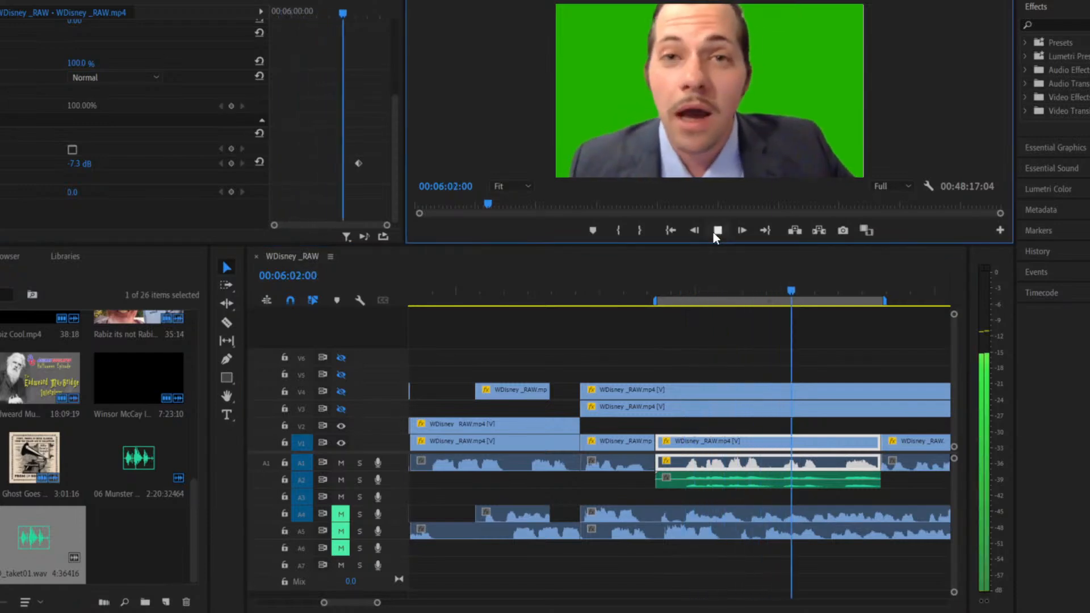
pyautogui.click(715, 230)
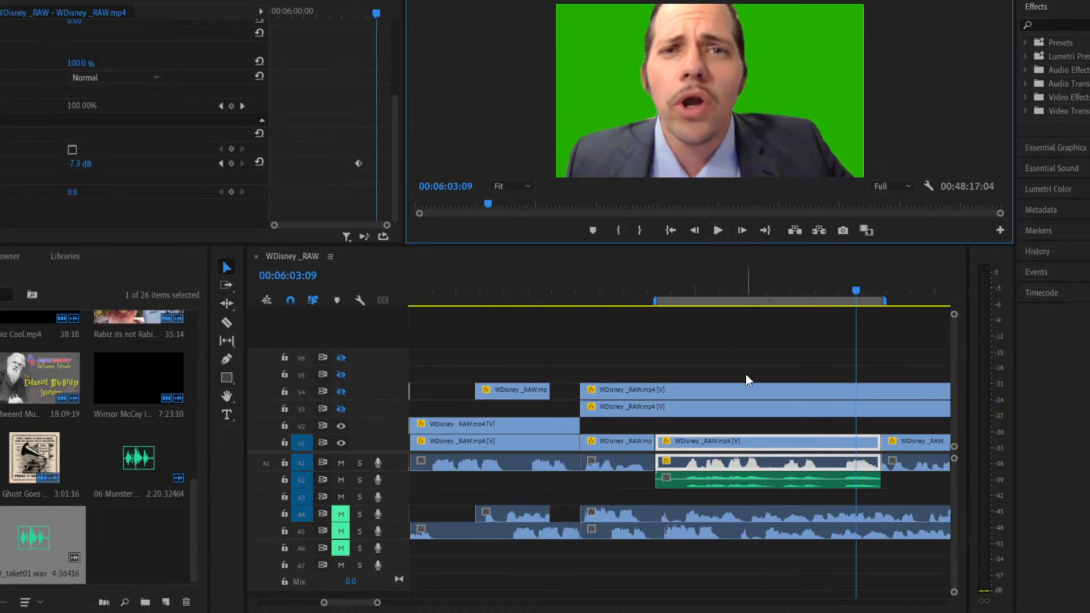
# Mute track A1 and start playback to hear the altered voice on track A2 alone.
pyautogui.click(742, 481)
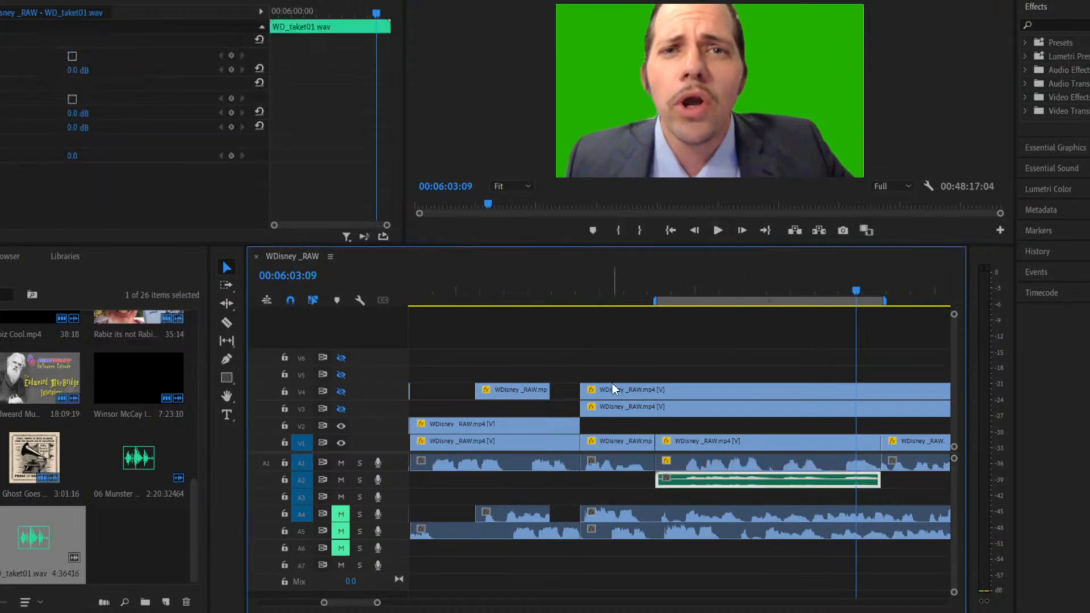
pyautogui.click(342, 463)
pyautogui.click(718, 230)
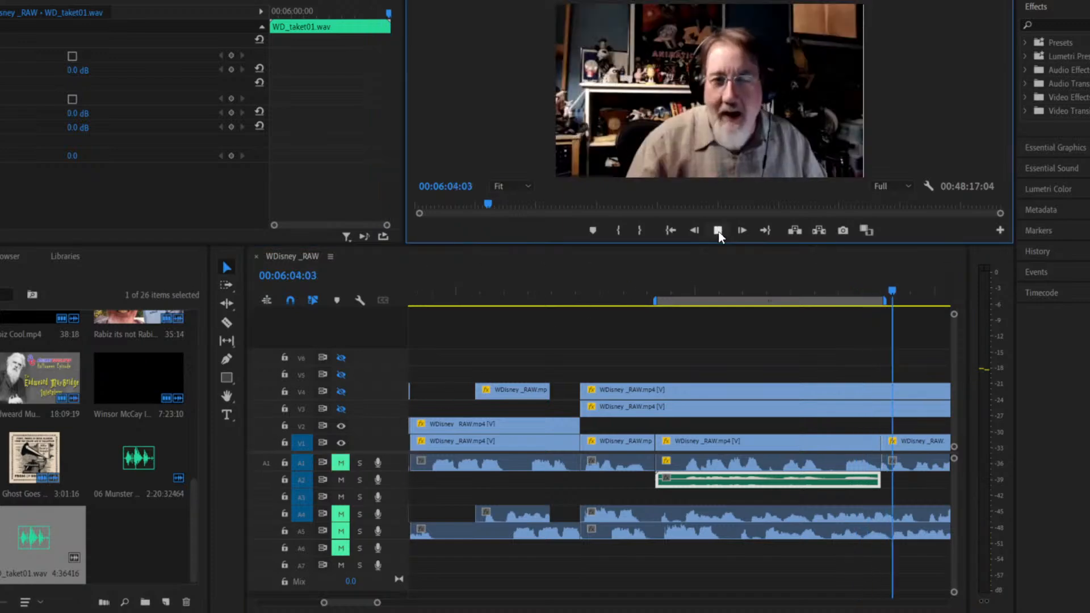
pyautogui.click(671, 596)
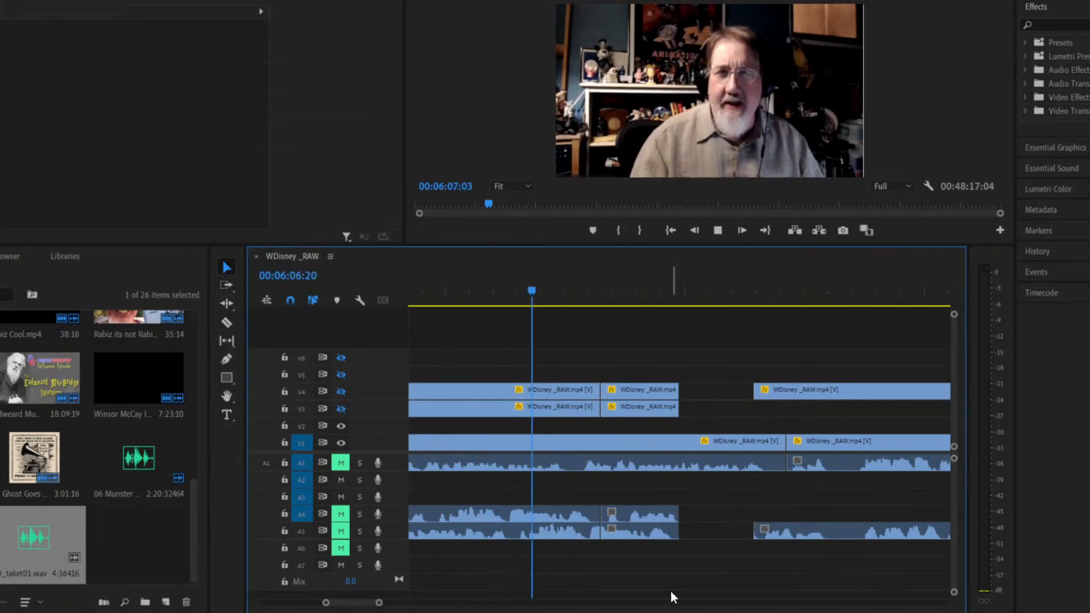
# Play the altered voice on its own from 00:05:59:11, then replay it from 00:06:01:09.
pyautogui.click(544, 283)
pyautogui.moveTo(506, 283); pyautogui.dragTo(448, 305)
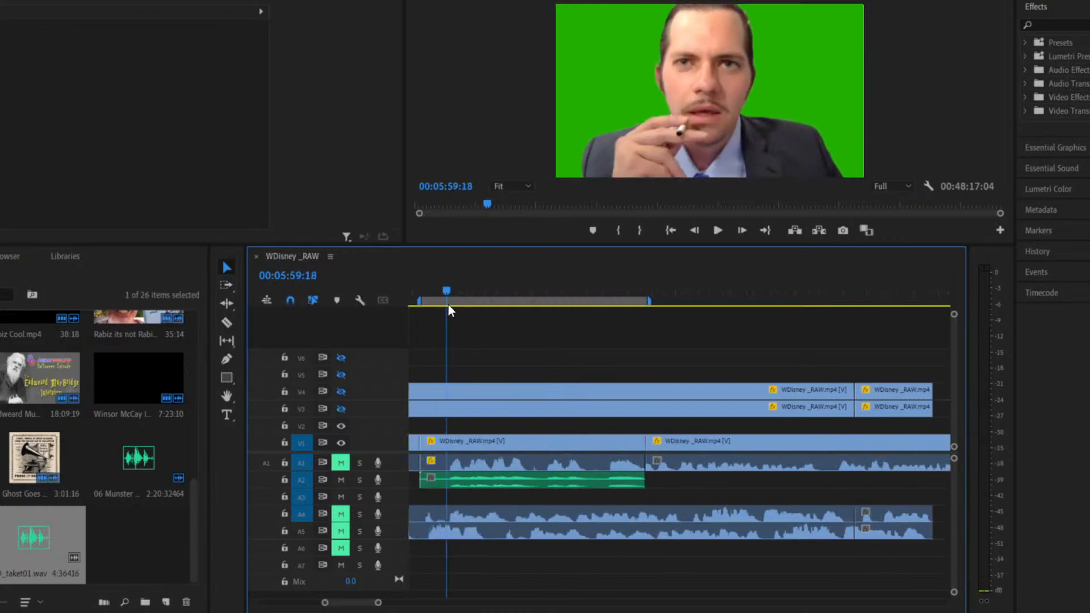
pyautogui.click(434, 288)
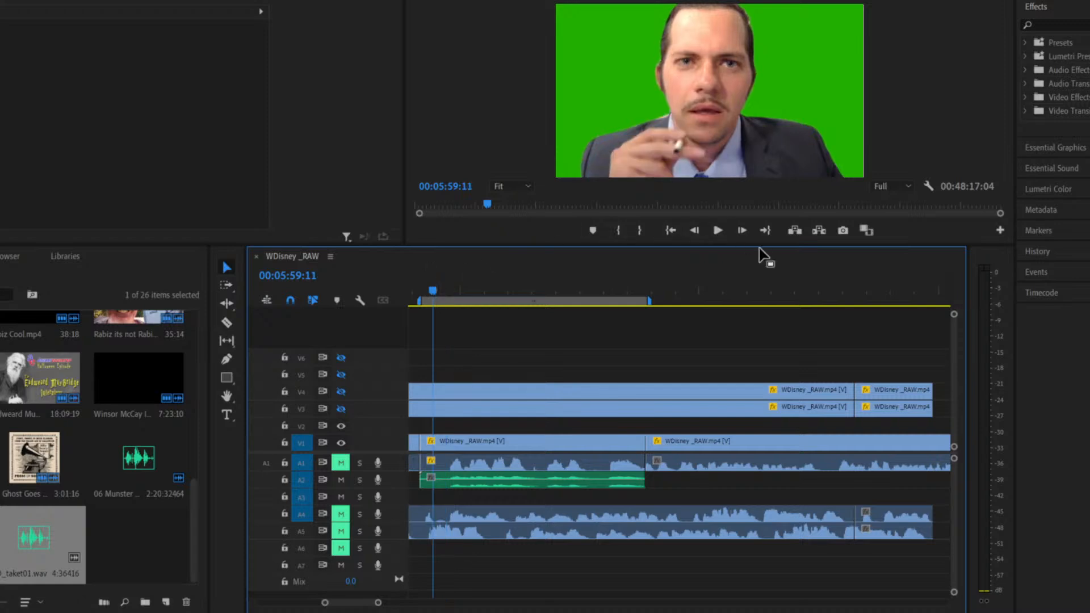
pyautogui.click(719, 230)
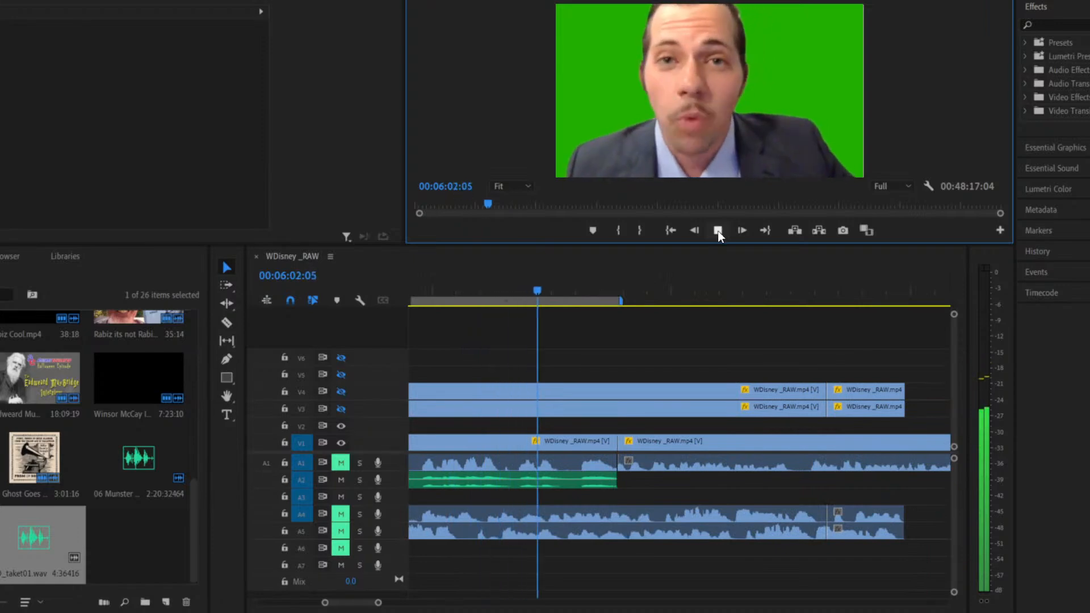
pyautogui.click(718, 229)
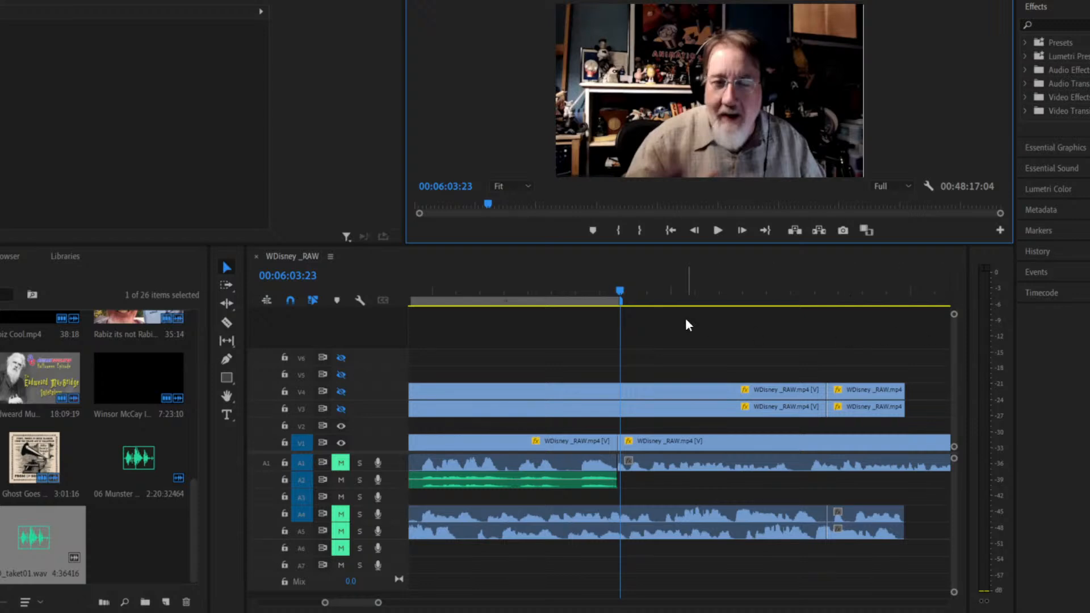
pyautogui.click(496, 291)
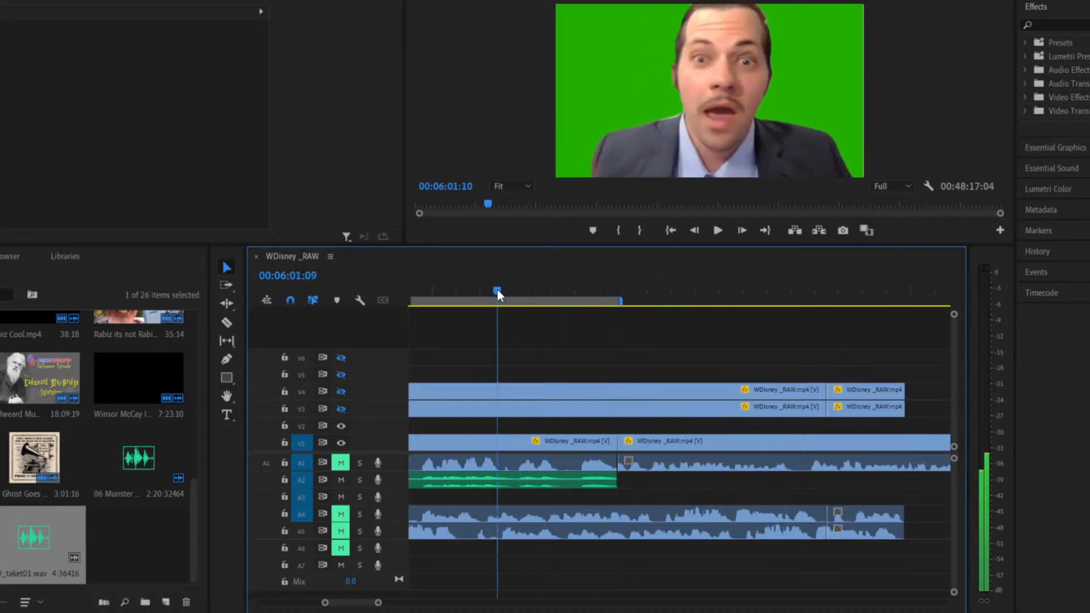
pyautogui.click(716, 232)
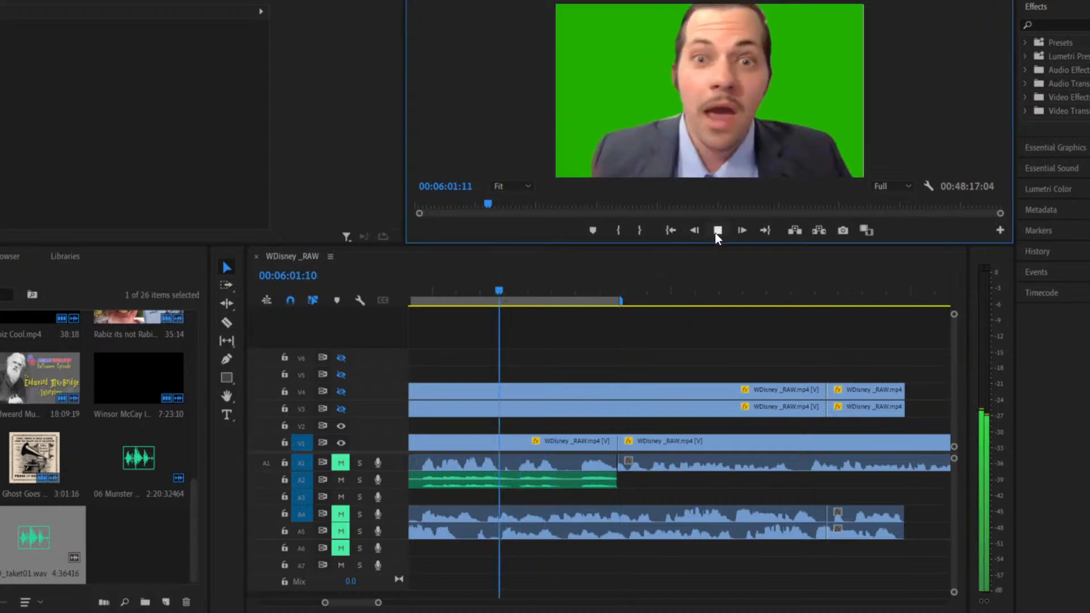
pyautogui.click(715, 232)
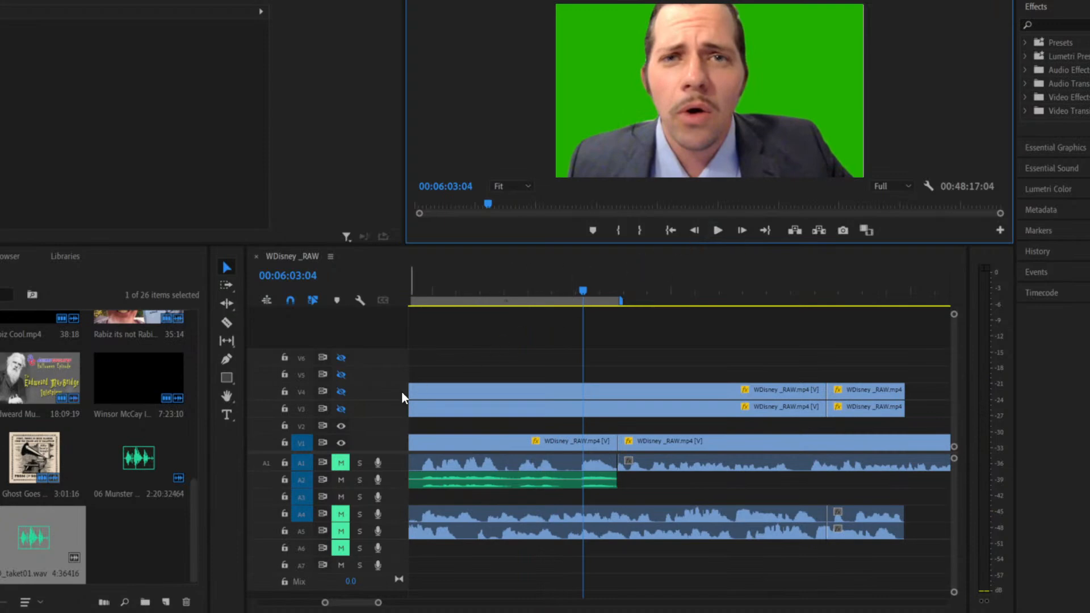
# Raise the WD_taket01.wav clip's volume on track A2 to 3.0 dB and play the section from 00:05:59:24.
pyautogui.click(495, 478)
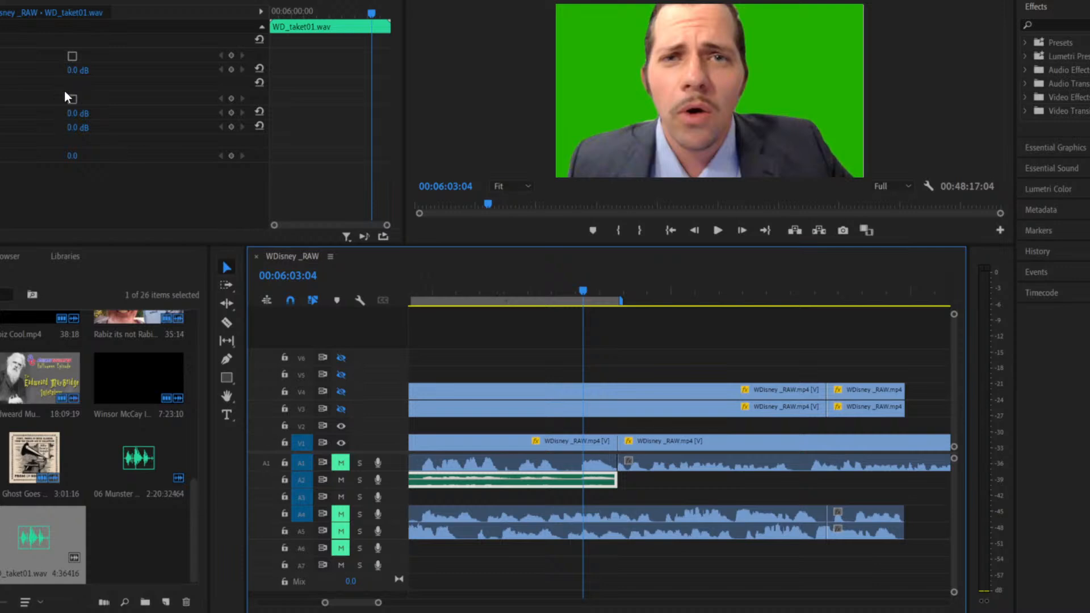
pyautogui.moveTo(71, 77); pyautogui.dragTo(81, 76)
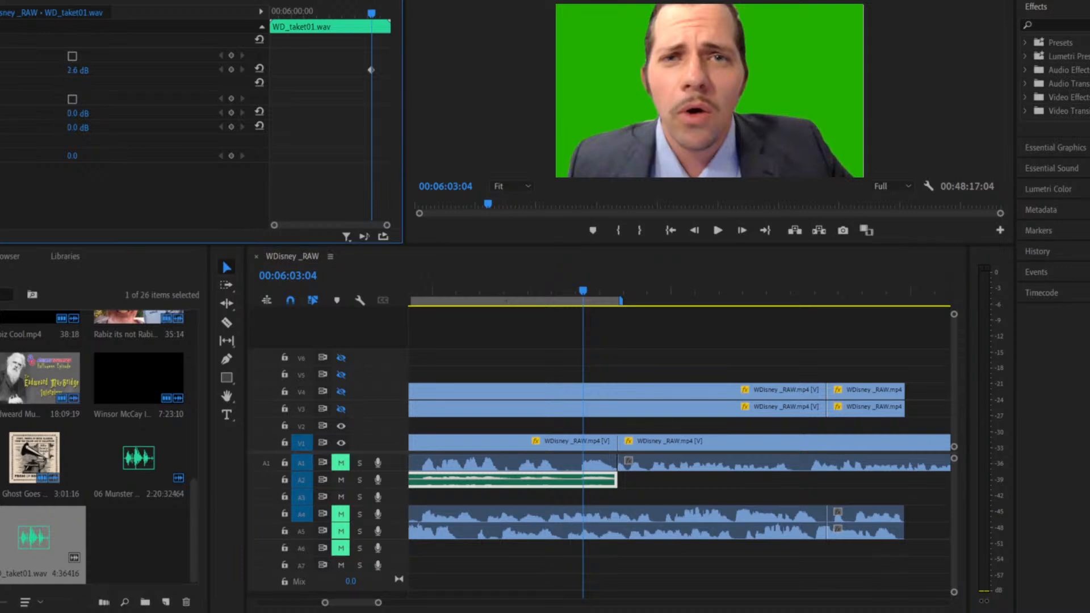
pyautogui.moveTo(81, 74); pyautogui.dragTo(88, 72)
pyautogui.click(432, 286)
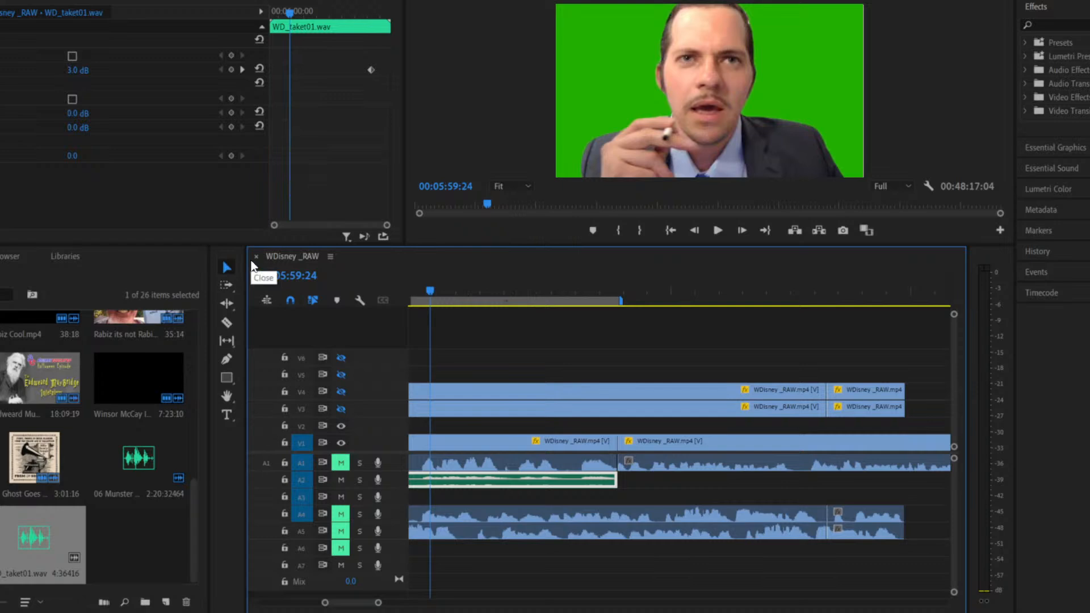
pyautogui.press('space')
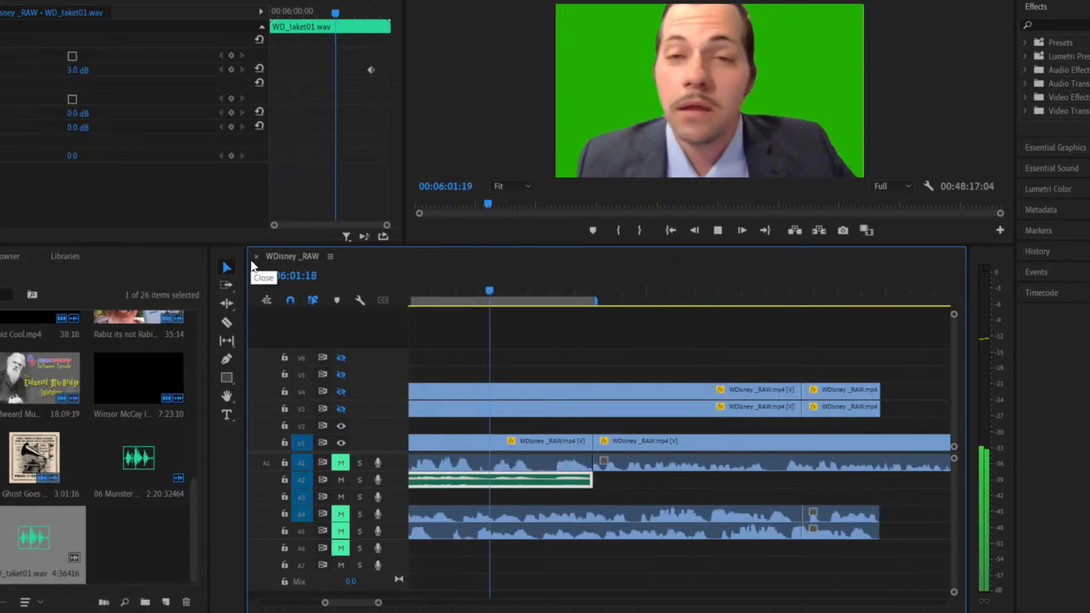
pyautogui.press('space')
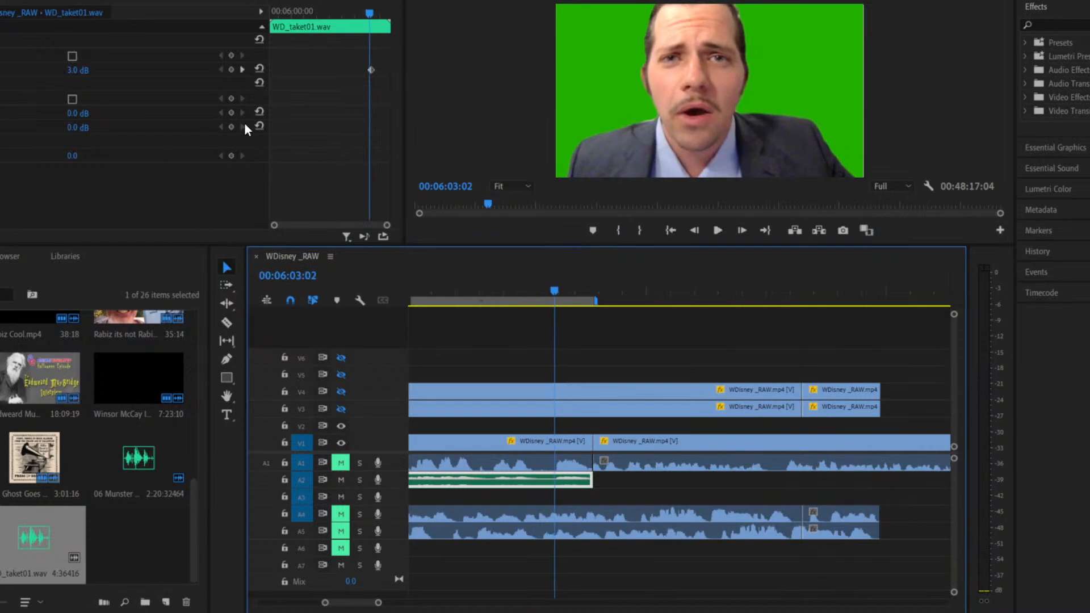
# Set the WD_taket01.wav clip's existing volume keyframe to 6.0 dB and replay the section.
pyautogui.click(241, 70)
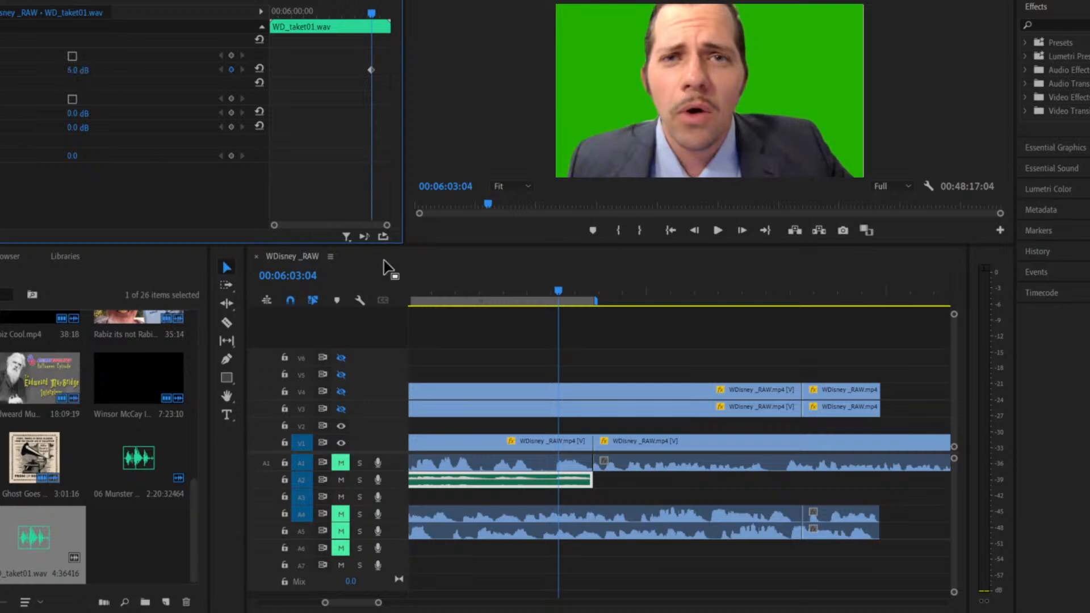
pyautogui.click(437, 282)
pyautogui.press('space')
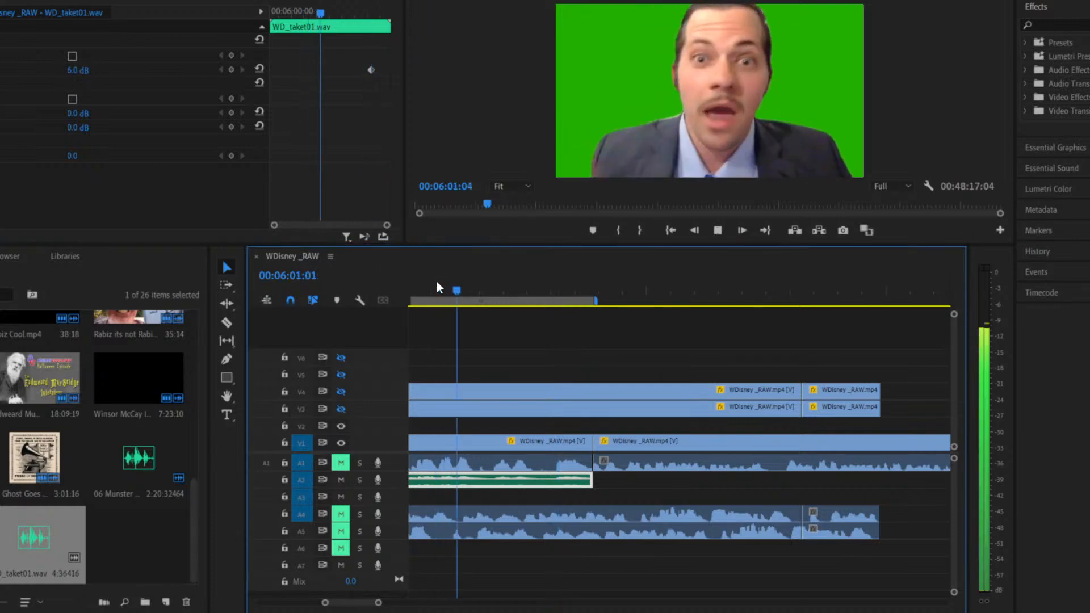
# Unmute track A1 and play from 00:05:57:10 to hear both voice layers together.
pyautogui.press('space')
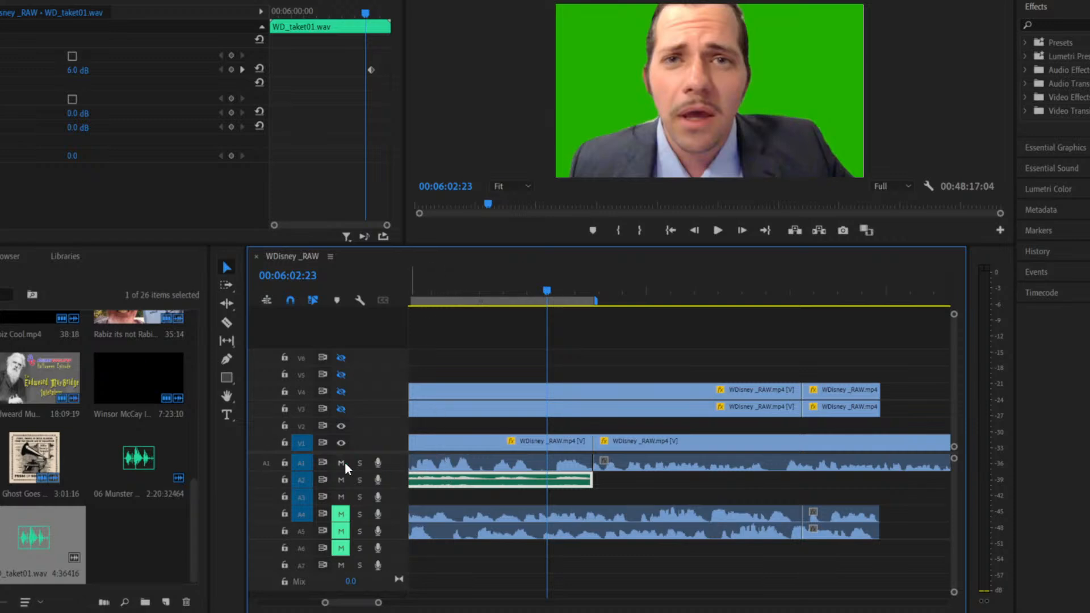
pyautogui.moveTo(520, 283); pyautogui.dragTo(587, 291)
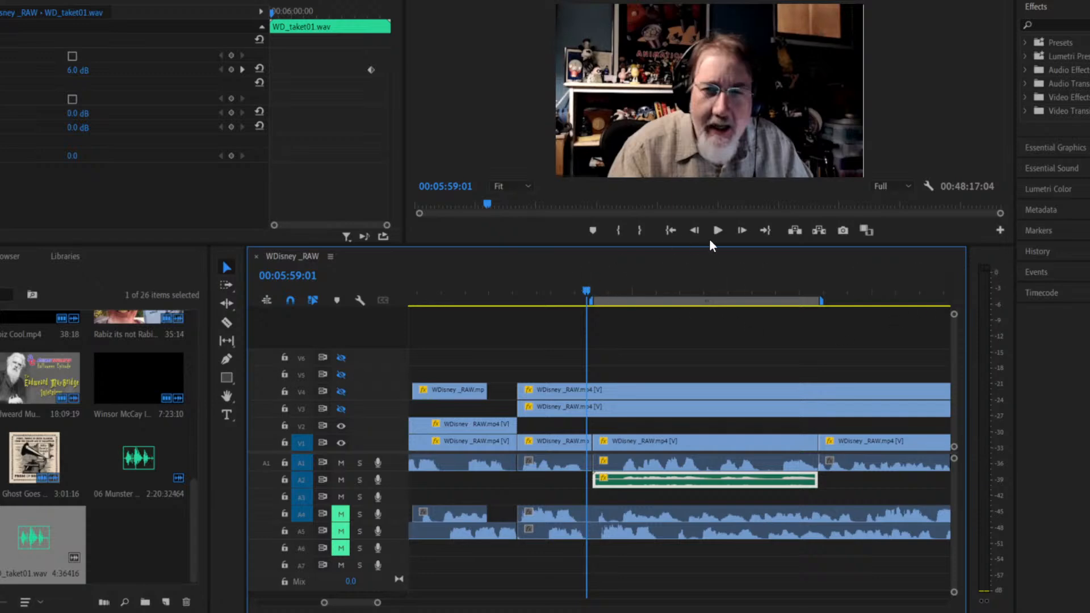
pyautogui.click(509, 290)
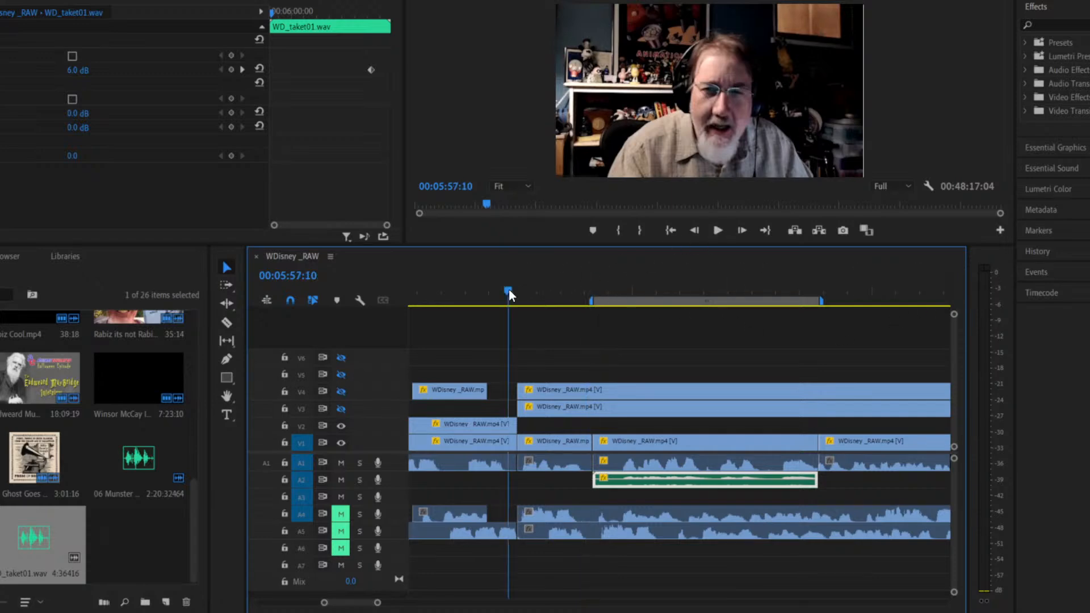
pyautogui.click(717, 233)
pyautogui.click(717, 232)
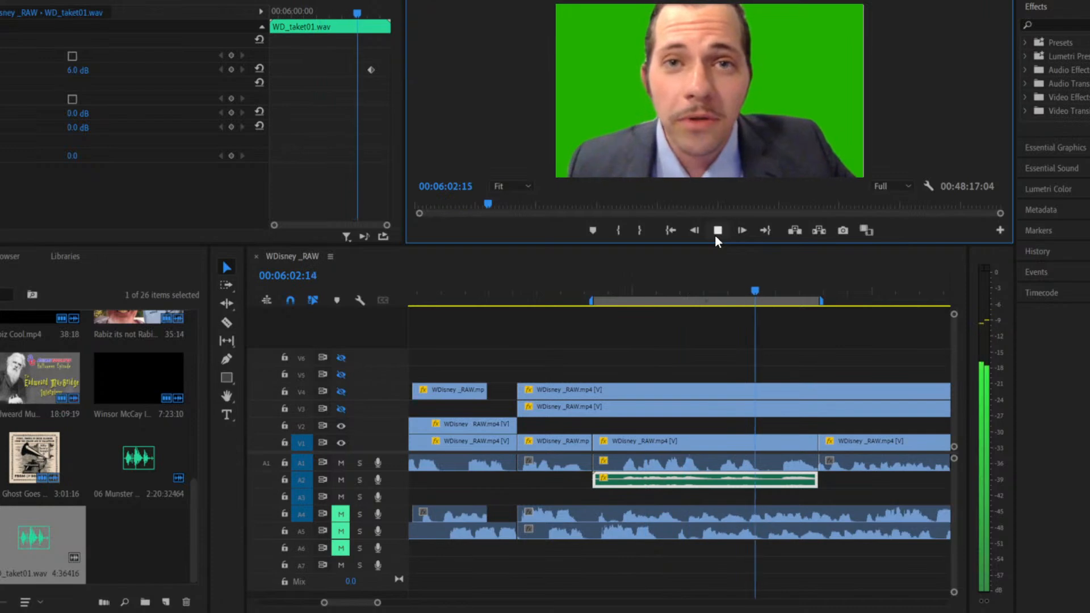
# Replay the combined voices from 00:05:59:02, just before the WD_taket01.wav clip starts.
pyautogui.click(730, 285)
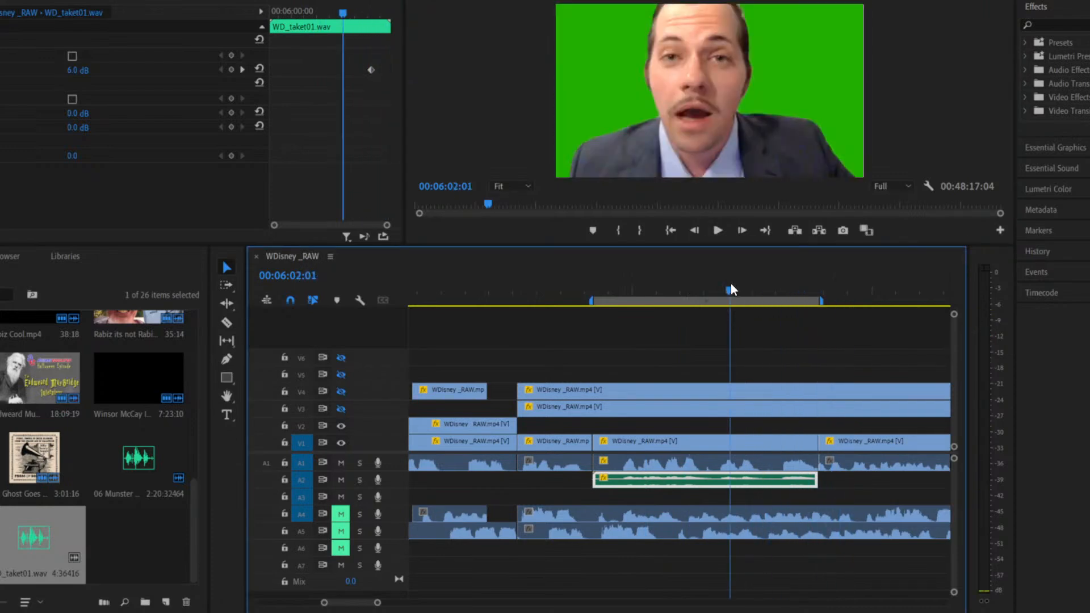
pyautogui.click(708, 288)
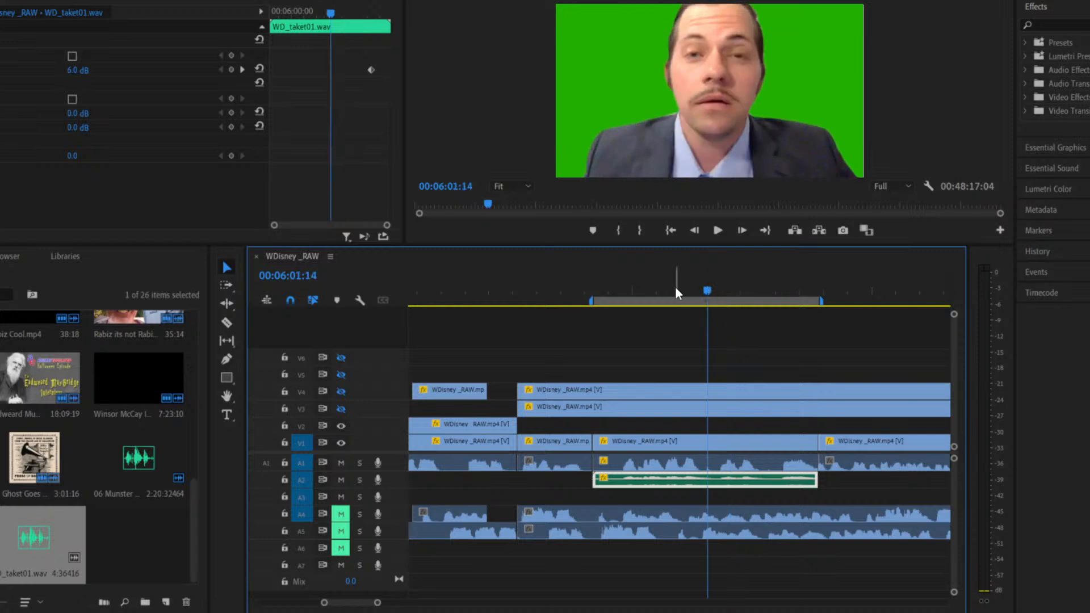
pyautogui.click(588, 288)
pyautogui.hscroll(2, 587, 288)
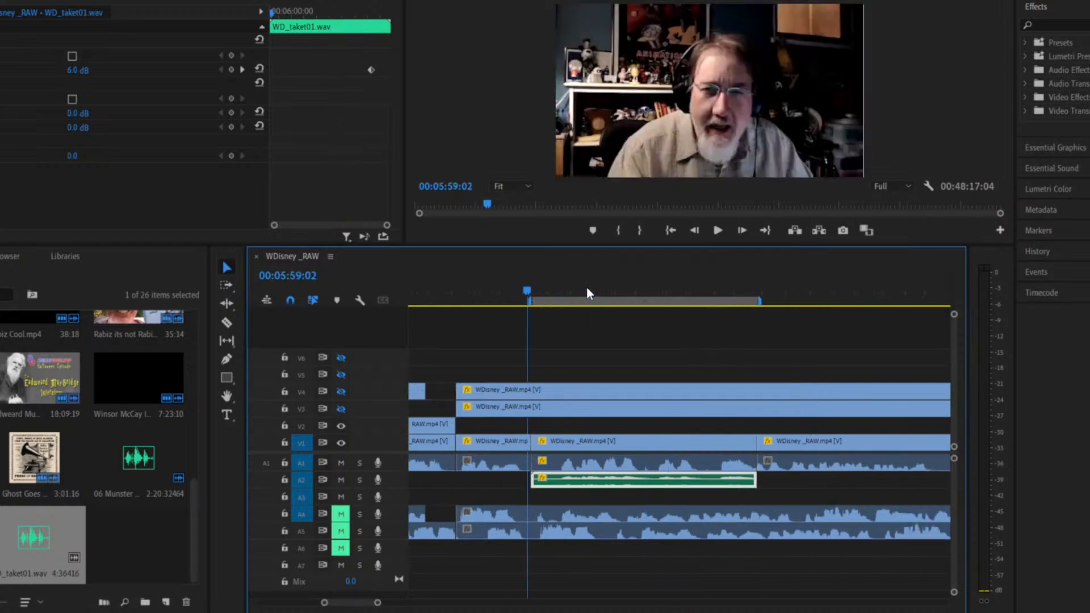
pyautogui.click(718, 231)
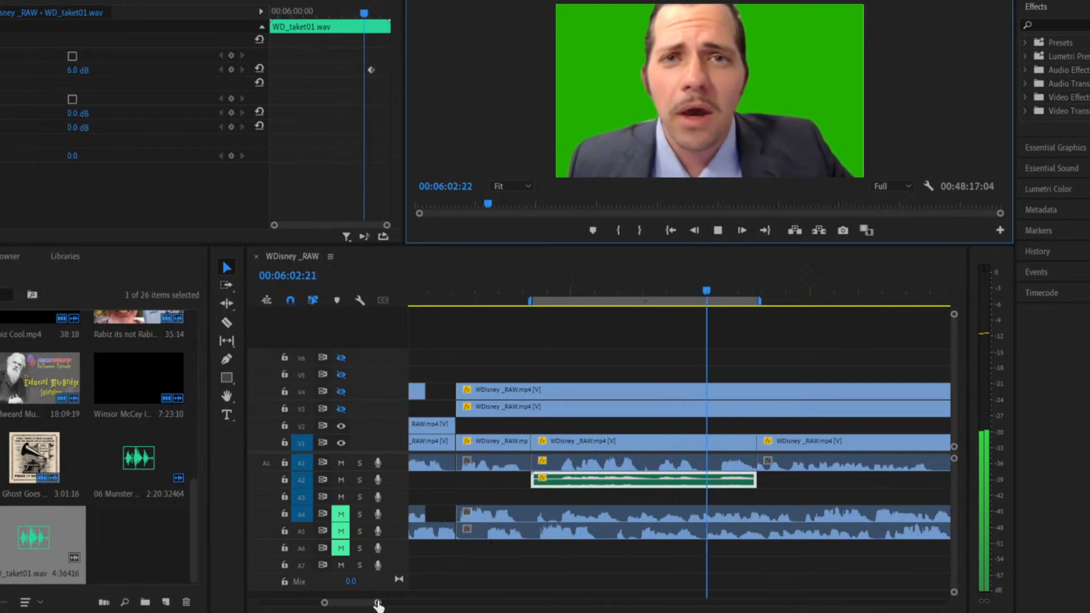
# Play the other layered voice section from 00:06:37:16, where a green audio clip sits on track A3.
pyautogui.moveTo(377, 605); pyautogui.dragTo(458, 603)
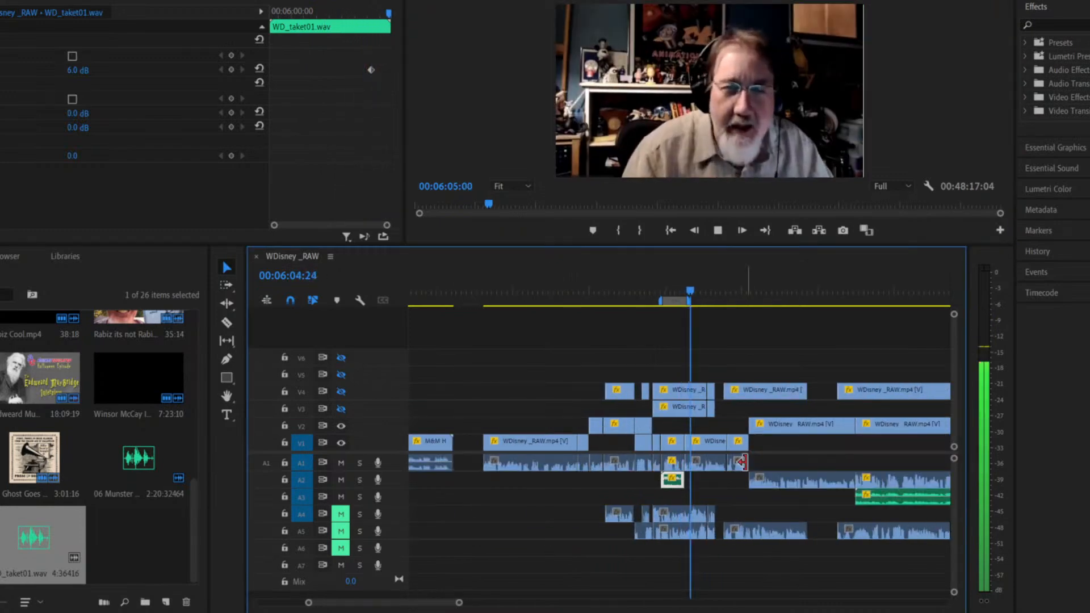
pyautogui.click(857, 292)
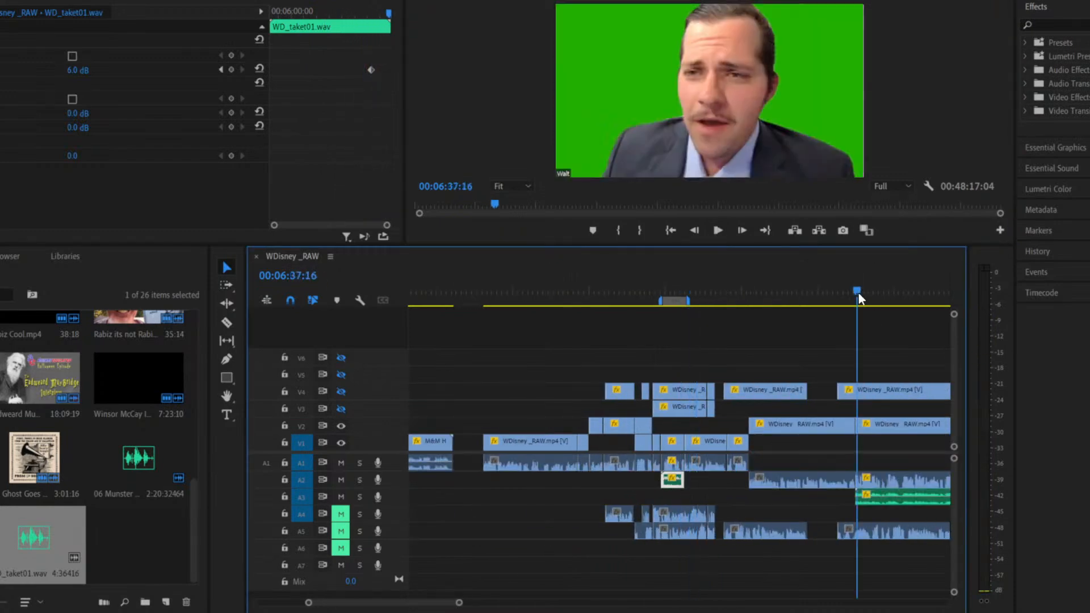
pyautogui.click(717, 231)
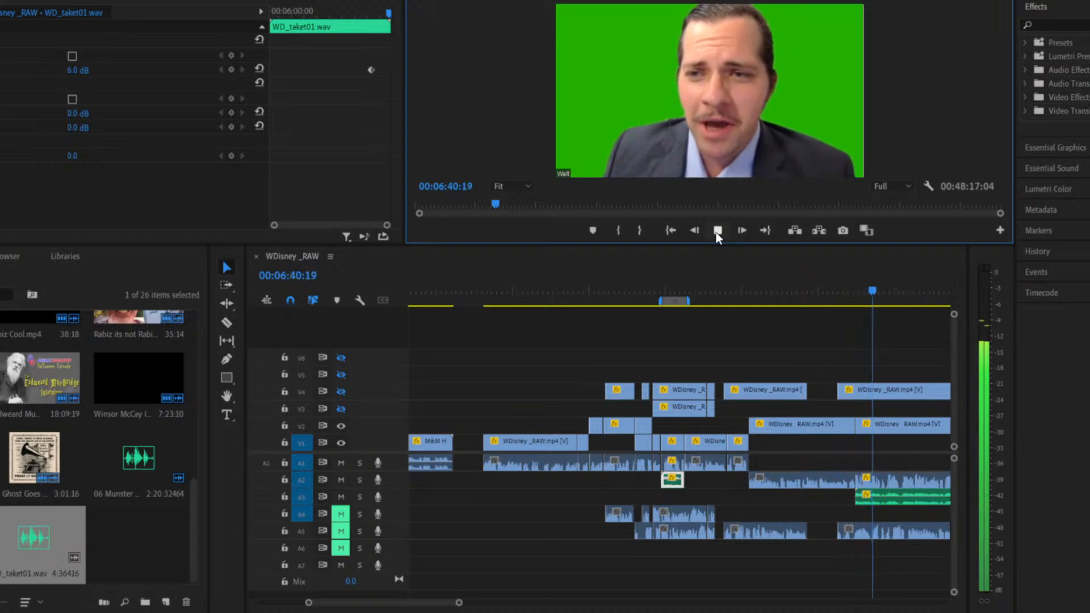
pyautogui.click(716, 233)
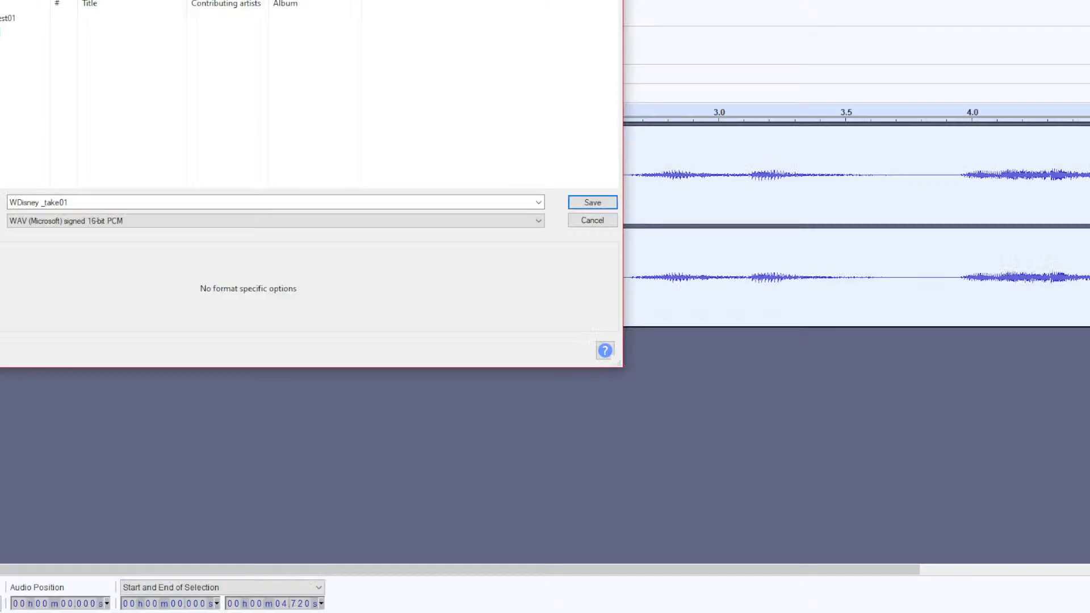
# Cancel the open WDisney _take01 WAV export in Audacity and play the voice track from its start.
pyautogui.click(600, 224)
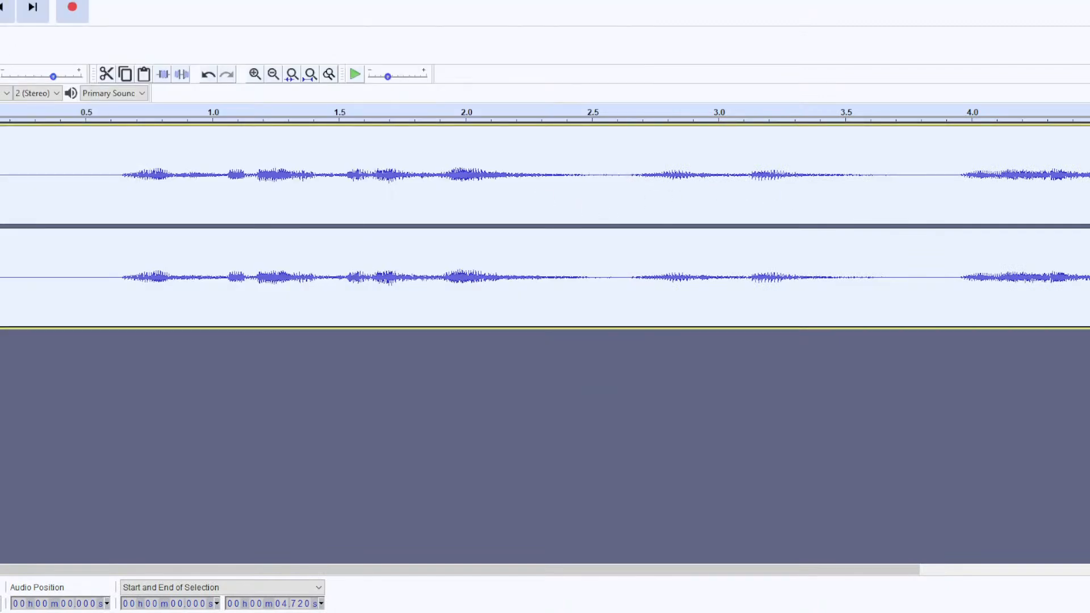
pyautogui.press('space')
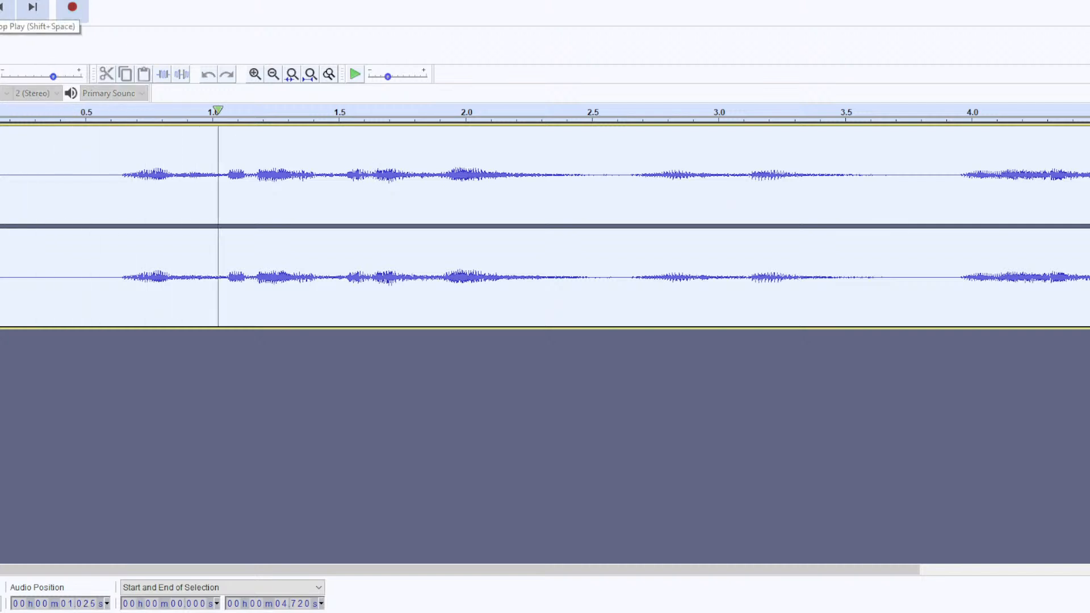
pyautogui.press('space')
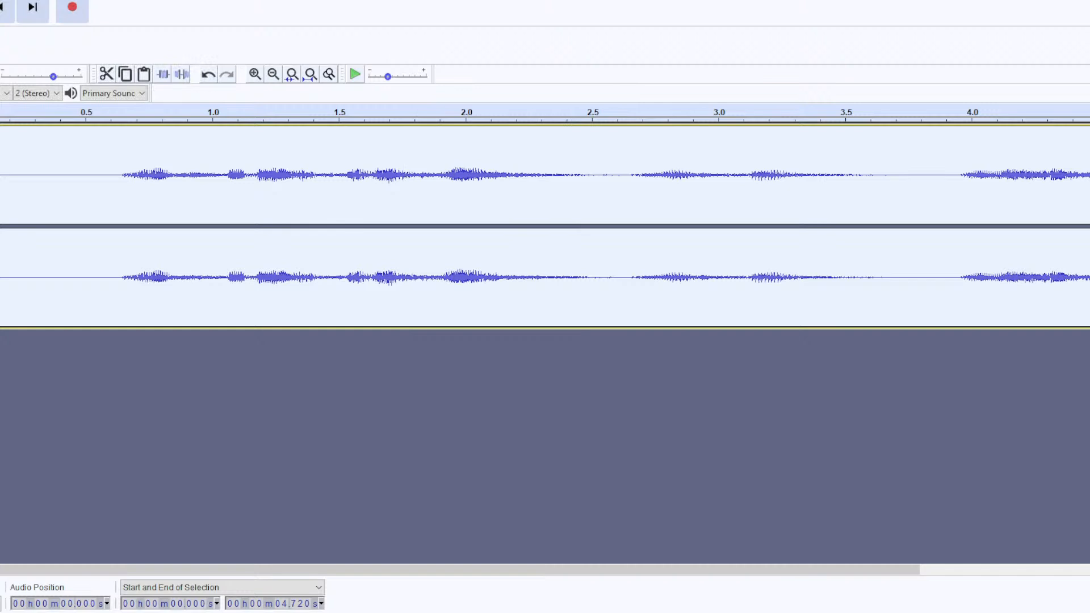
pyautogui.click(103, 0)
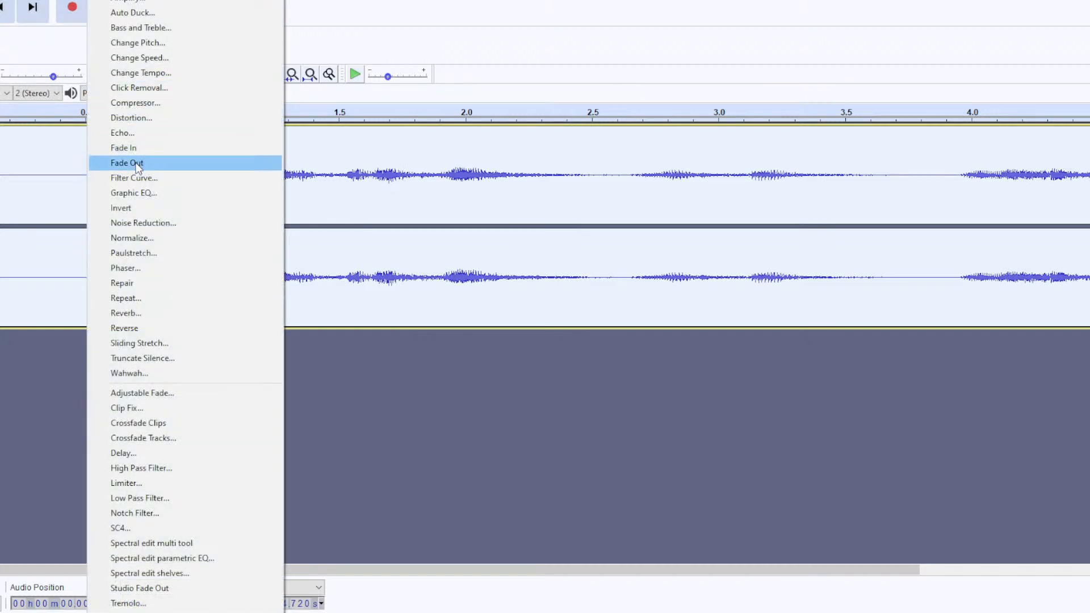
pyautogui.click(146, 314)
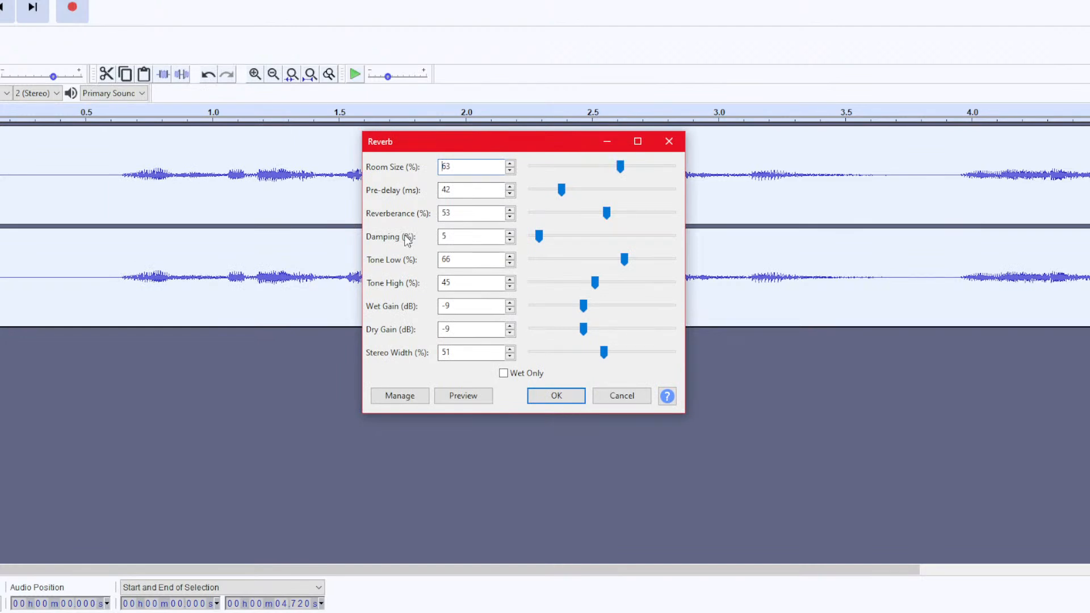
pyautogui.click(611, 400)
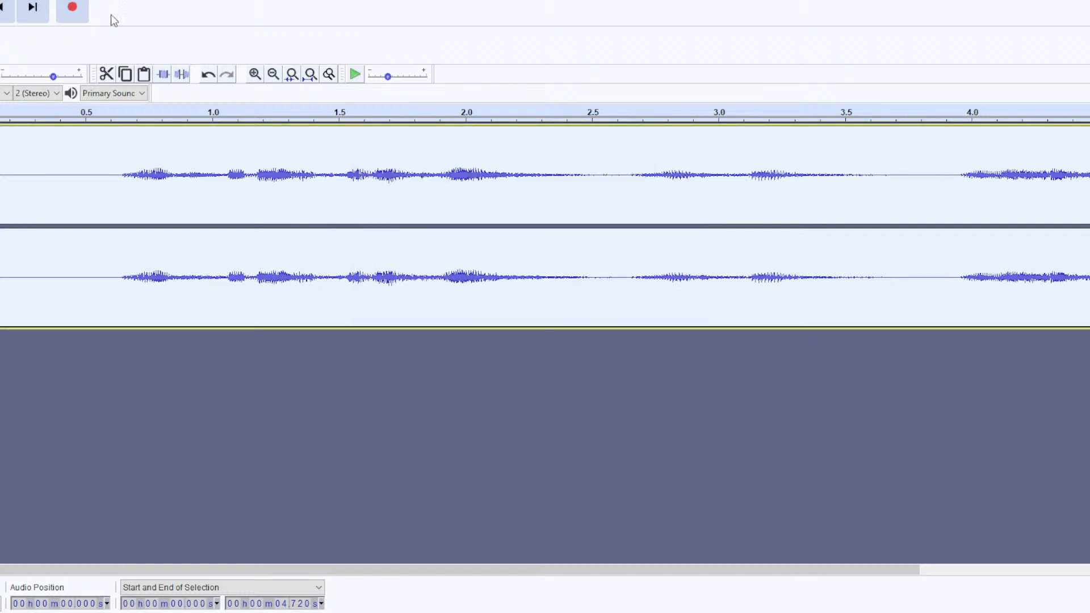
# Start Change Pitch on the selected voice track and briefly preview it with a percent change of -30.
pyautogui.click(105, 0)
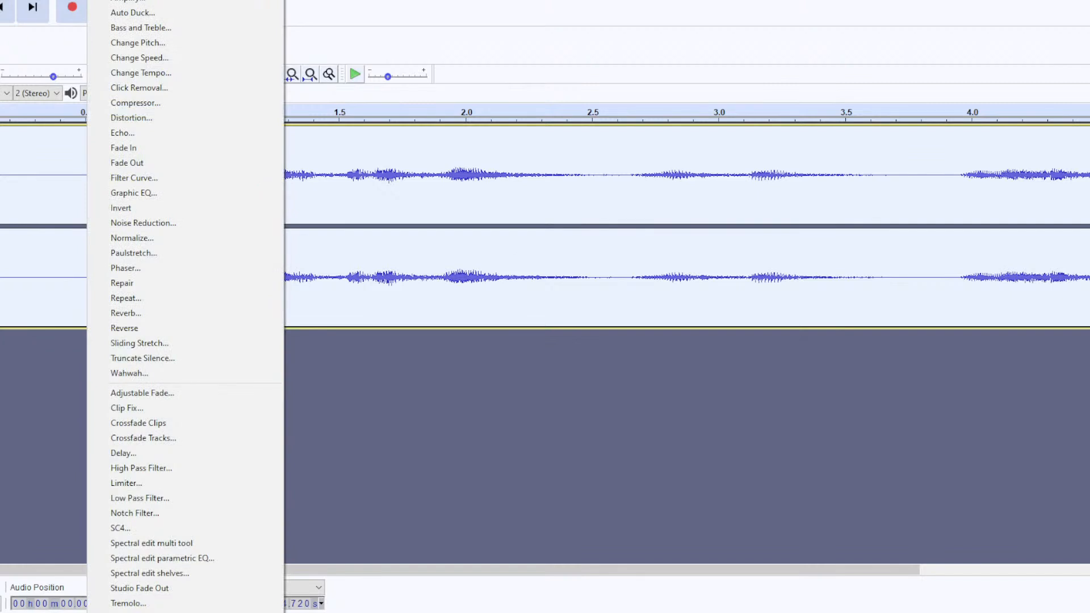
pyautogui.click(129, 42)
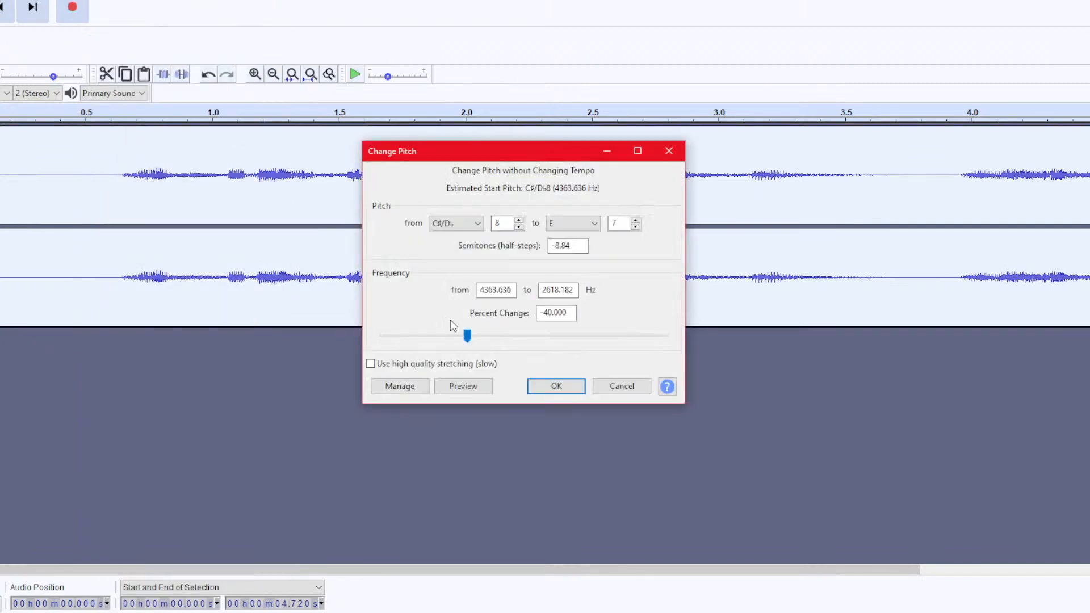
pyautogui.moveTo(470, 336); pyautogui.dragTo(482, 337)
pyautogui.click(478, 388)
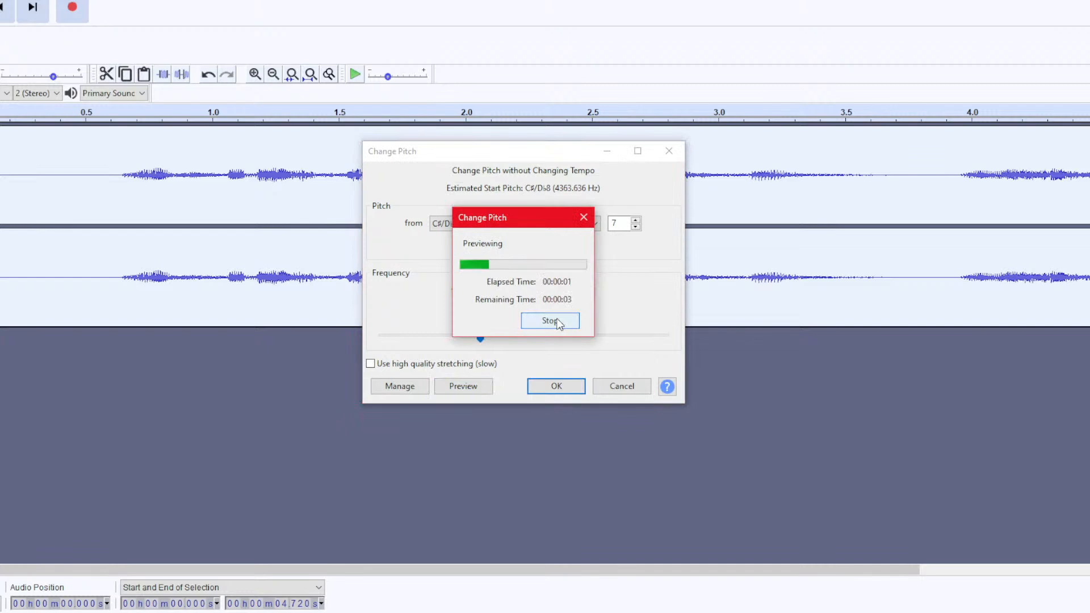
pyautogui.click(550, 320)
# Preview the voice with a pitch change of -10 percent, followed by about 25.36 percent.
pyautogui.click(480, 335)
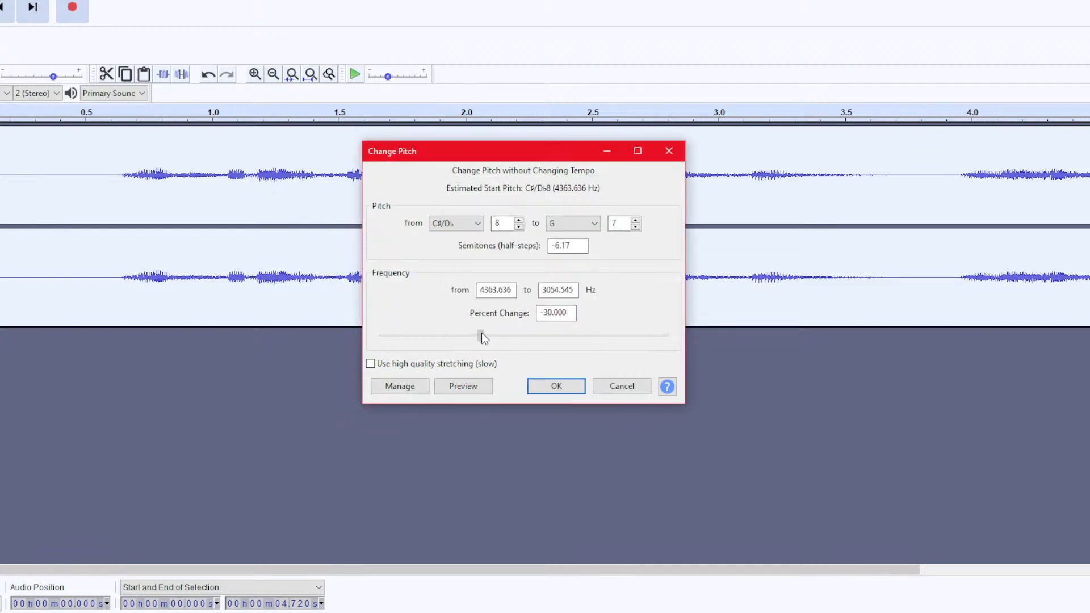
pyautogui.moveTo(481, 336); pyautogui.dragTo(509, 336)
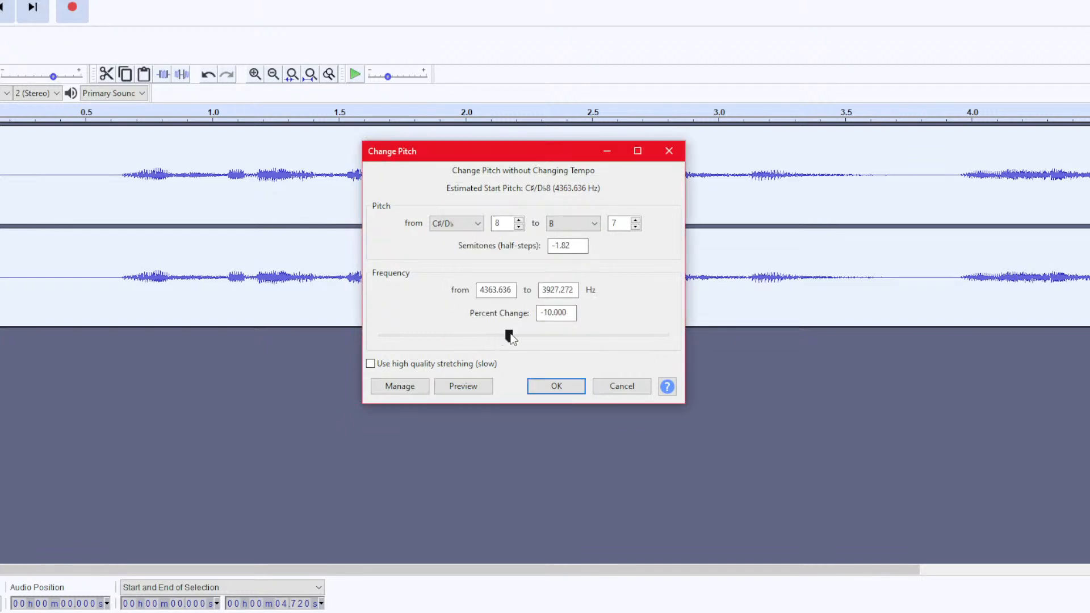
pyautogui.click(464, 386)
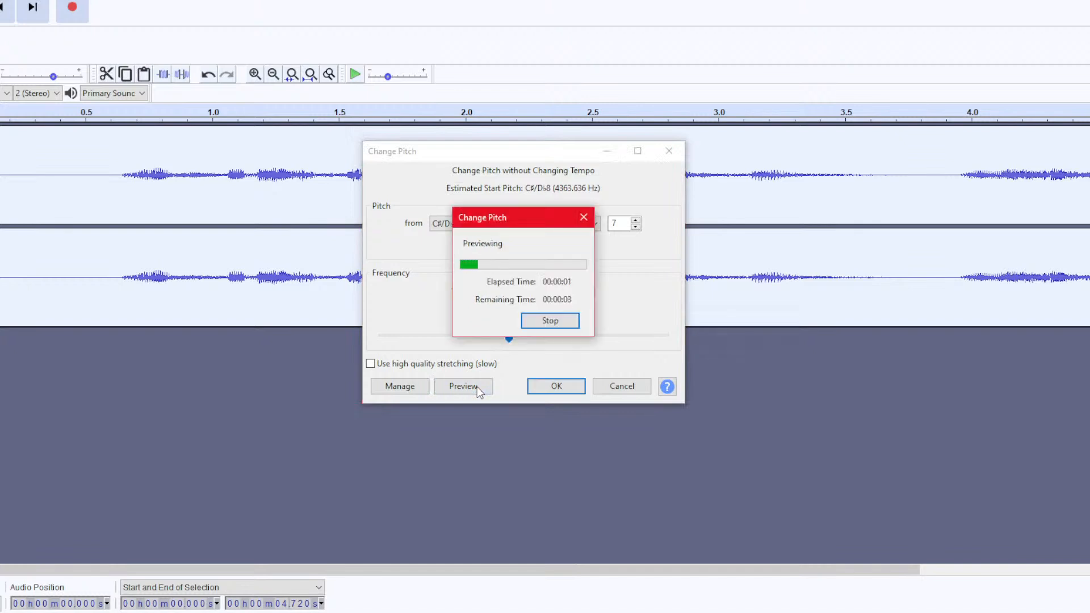
pyautogui.click(542, 322)
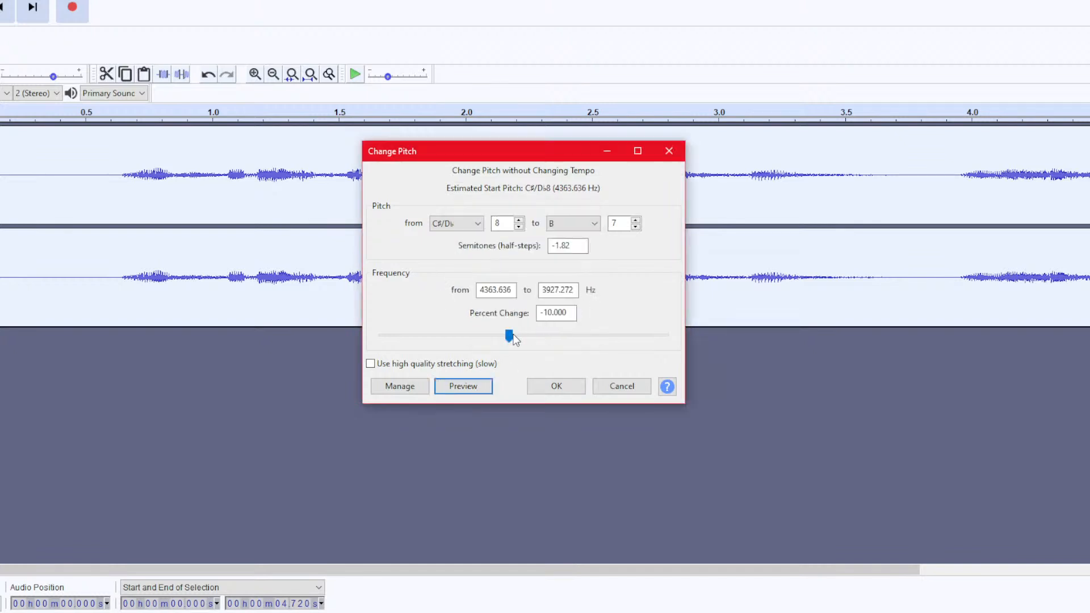
pyautogui.moveTo(512, 337); pyautogui.dragTo(539, 335)
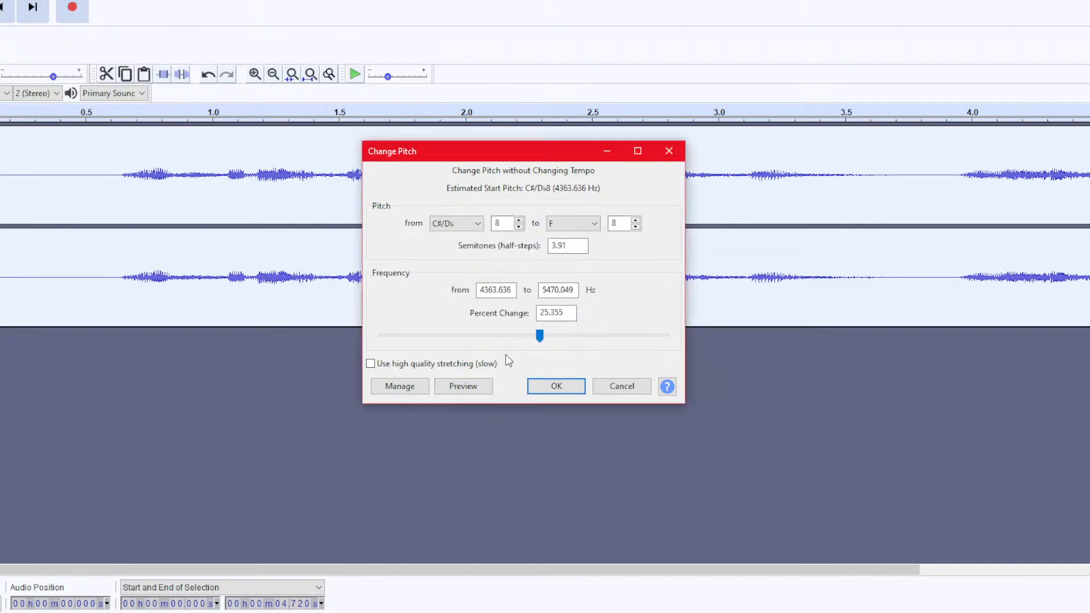
pyautogui.click(471, 388)
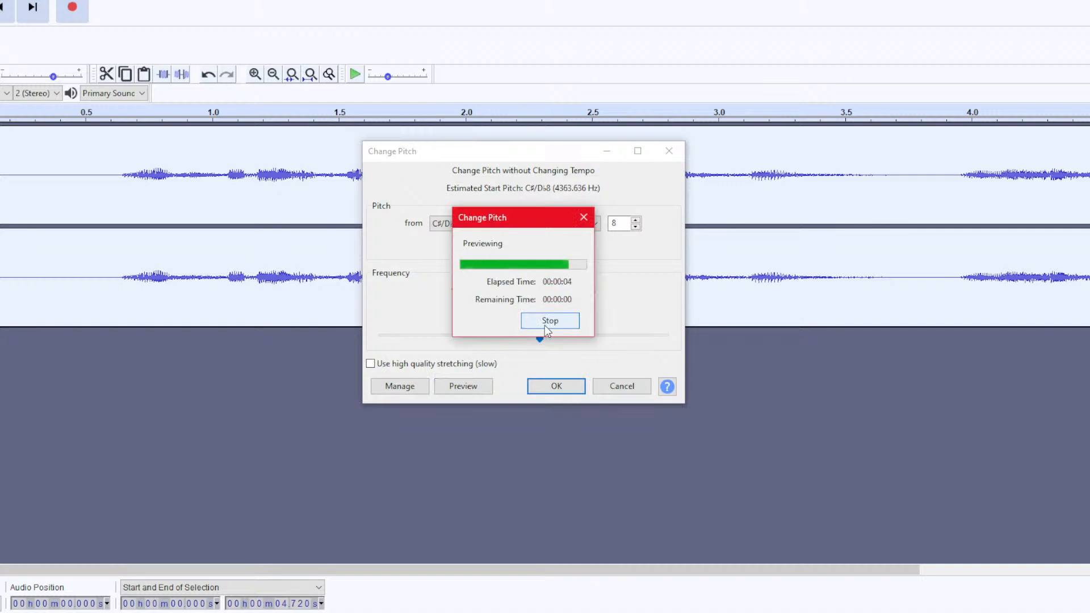
# Preview the voice at smaller pitch raises of about 2.46 percent and about 8.12 percent.
pyautogui.moveTo(539, 335); pyautogui.dragTo(527, 338)
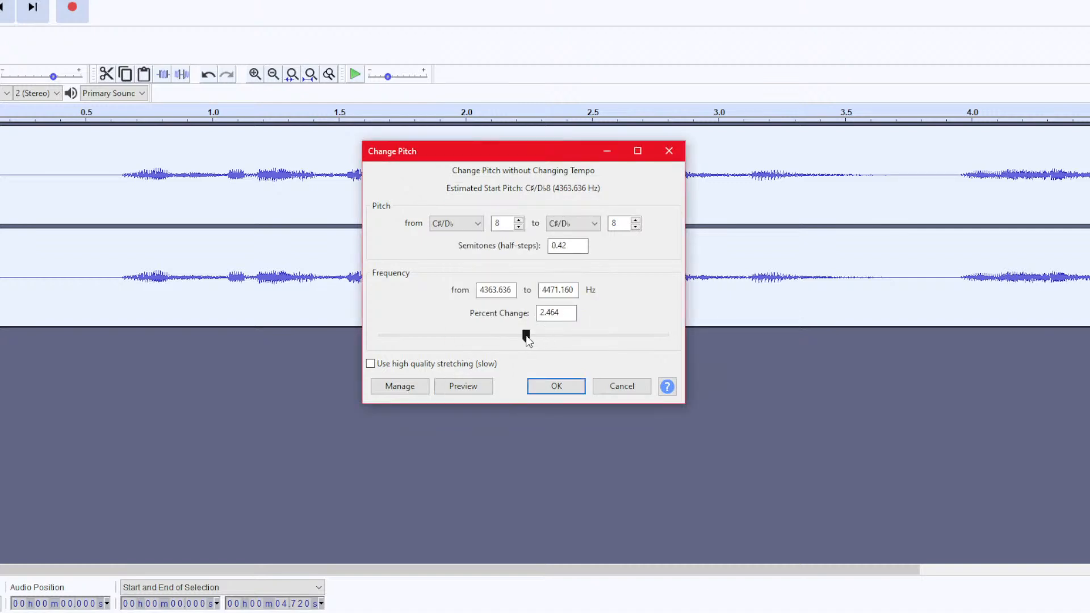
pyautogui.click(468, 387)
pyautogui.moveTo(527, 336); pyautogui.dragTo(531, 336)
pyautogui.click(479, 386)
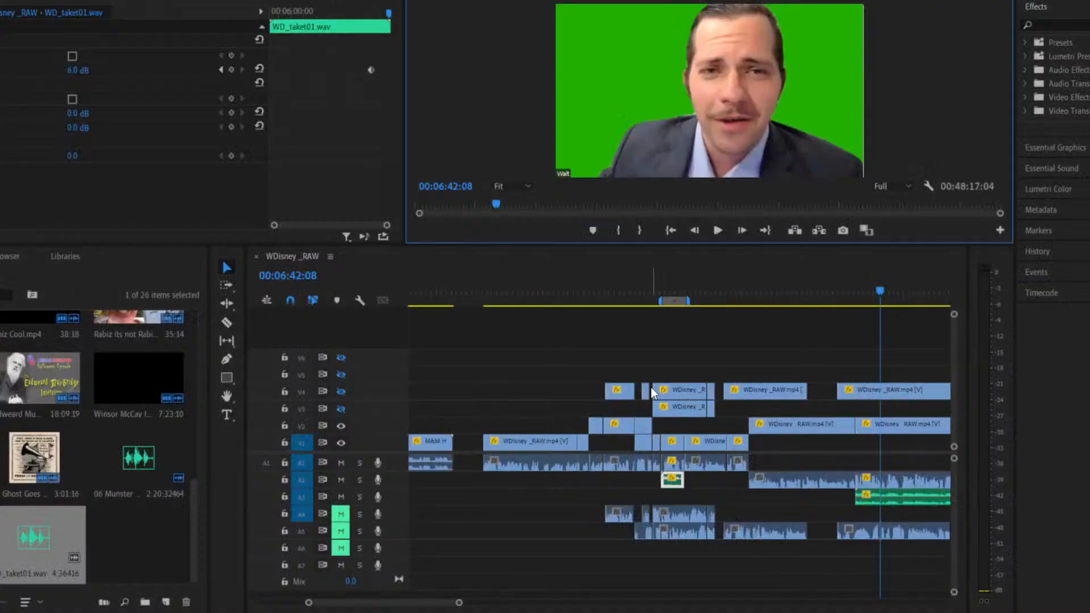
# Switch to Premiere Pro and play the layered voices from 00:06:42:08 and again from 00:06:00:14.
pyautogui.click(717, 230)
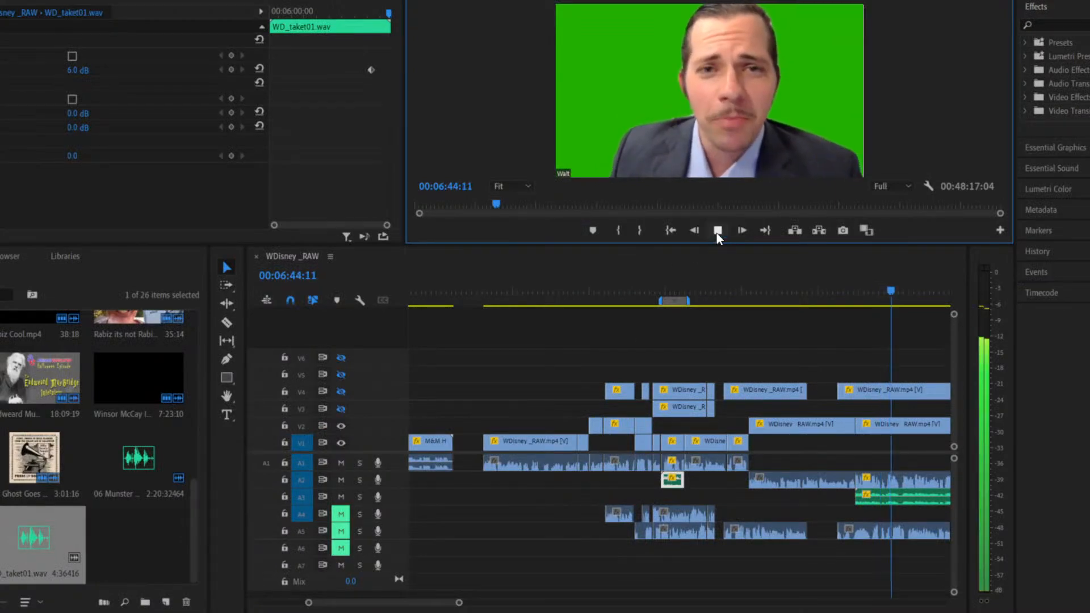
pyautogui.click(716, 231)
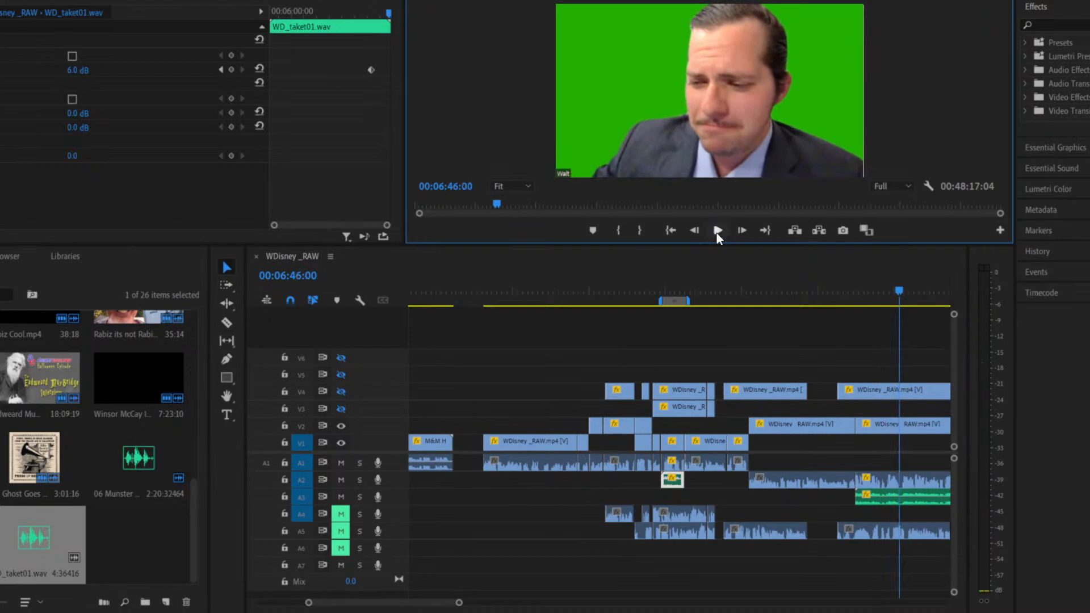
pyautogui.click(680, 280)
pyautogui.click(669, 288)
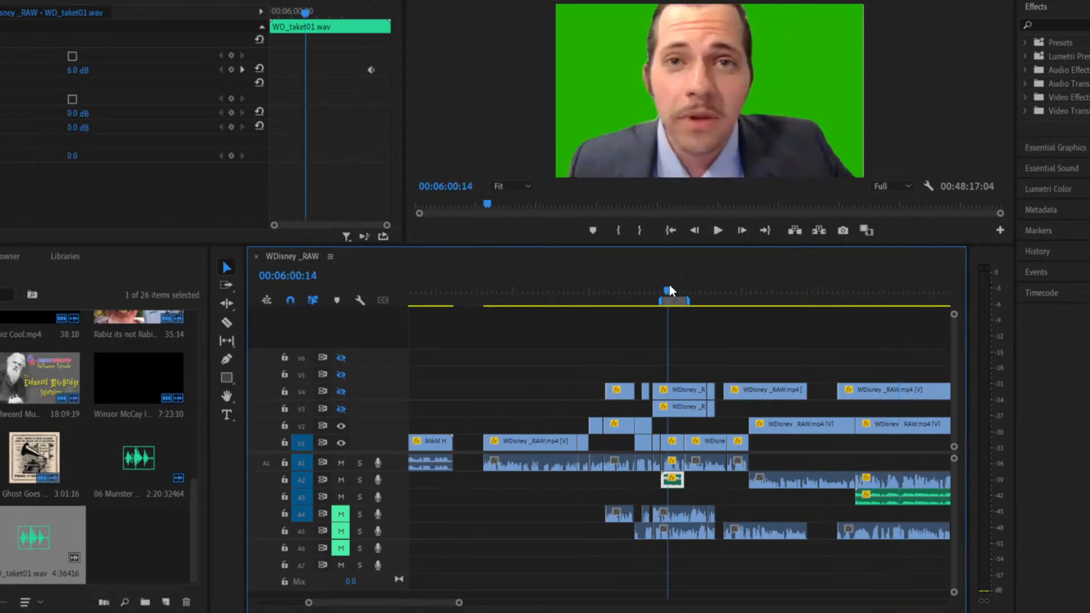
pyautogui.click(719, 233)
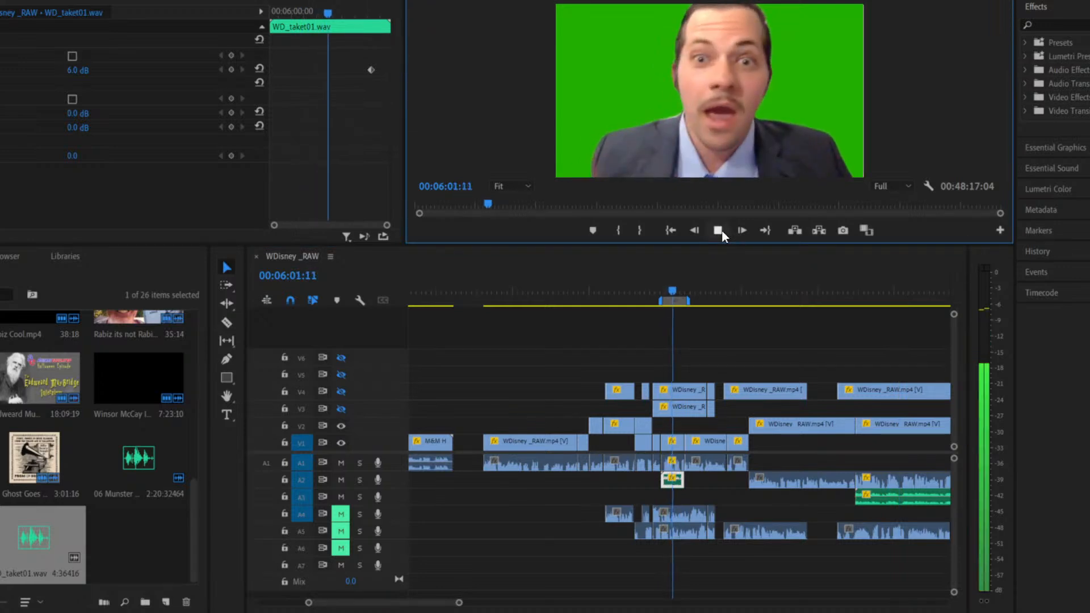
pyautogui.click(721, 229)
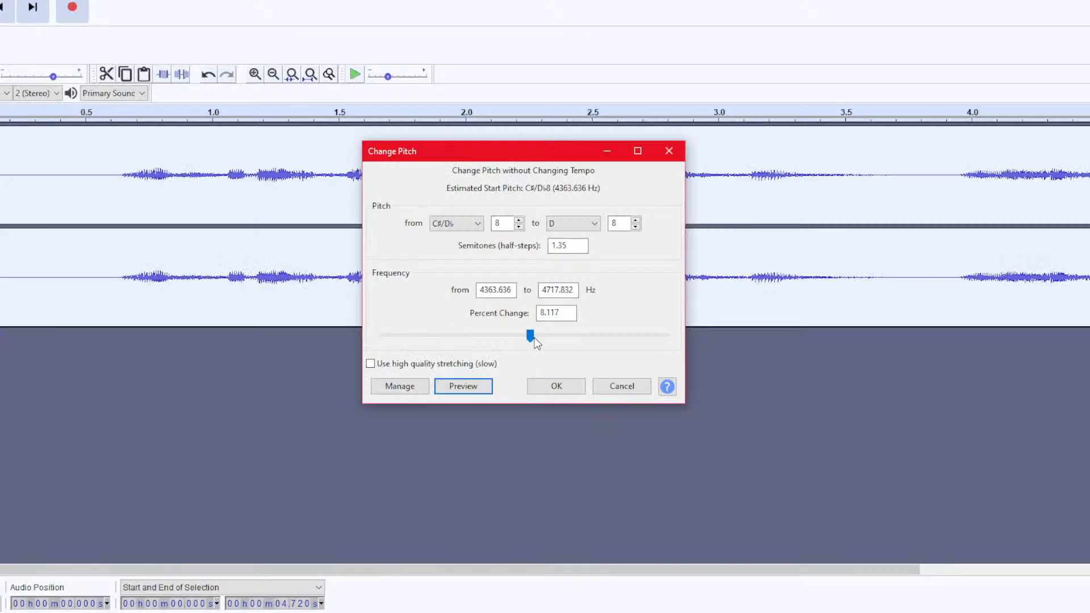
# Return to Audacity, raise the voice's pitch by about 17.44 percent, preview it and apply the effect.
pyautogui.moveTo(534, 337); pyautogui.dragTo(537, 340)
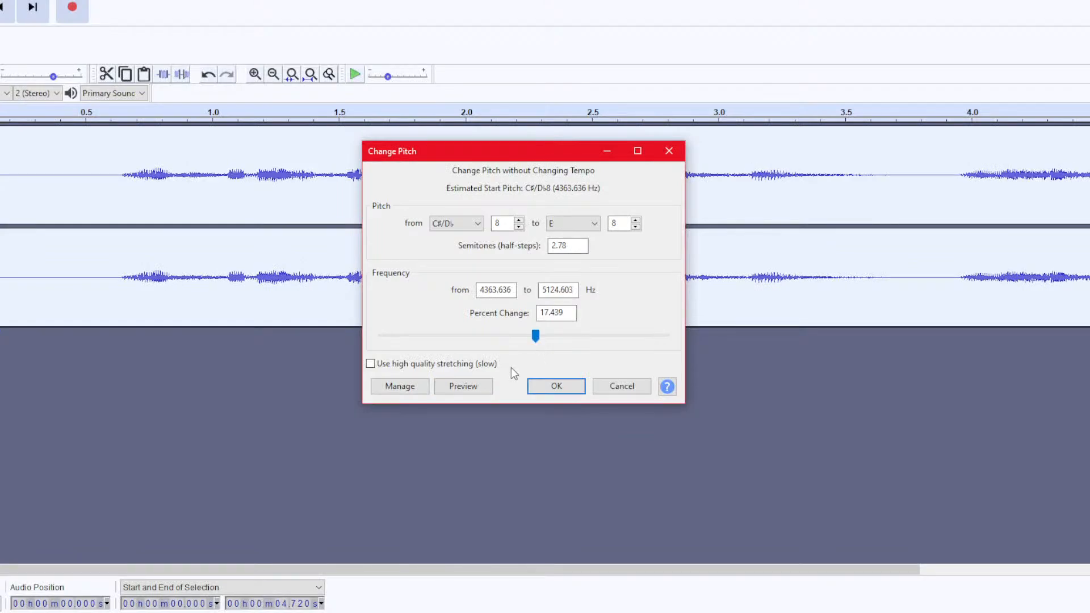
pyautogui.click(478, 387)
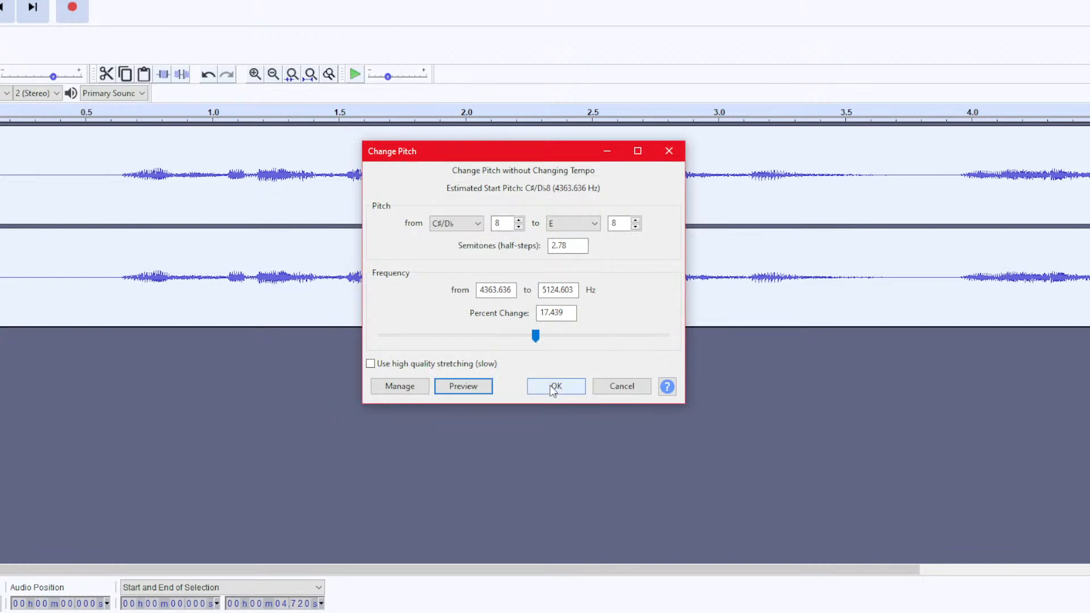
pyautogui.click(553, 386)
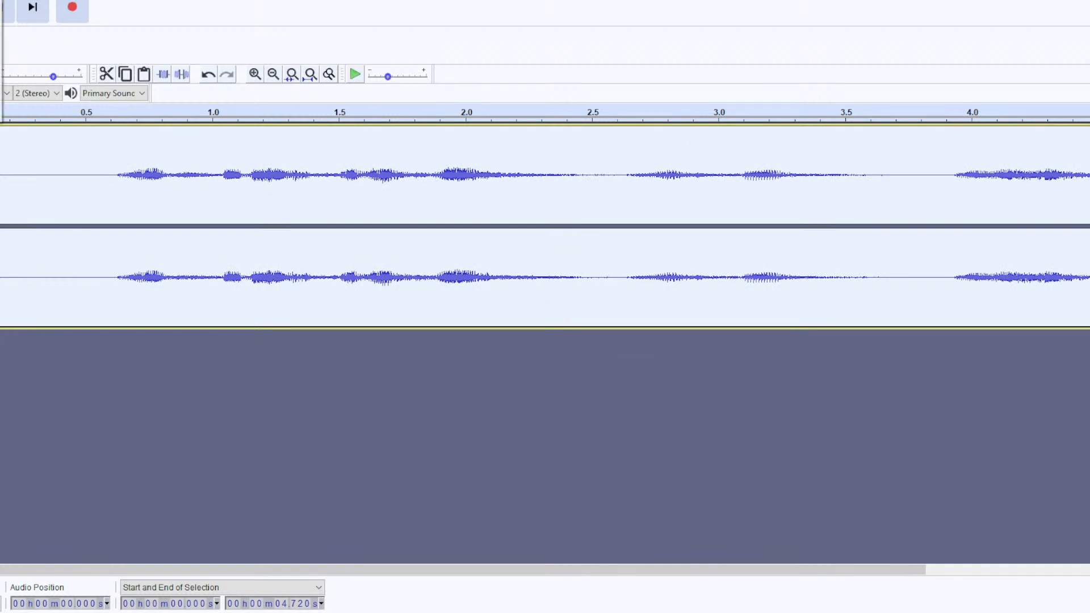
# Export the repitched voice as a signed 16-bit PCM WAV, replacing the existing WD_taket01.wav in the SOUND FIX folder.
pyautogui.moveTo(1, 43)
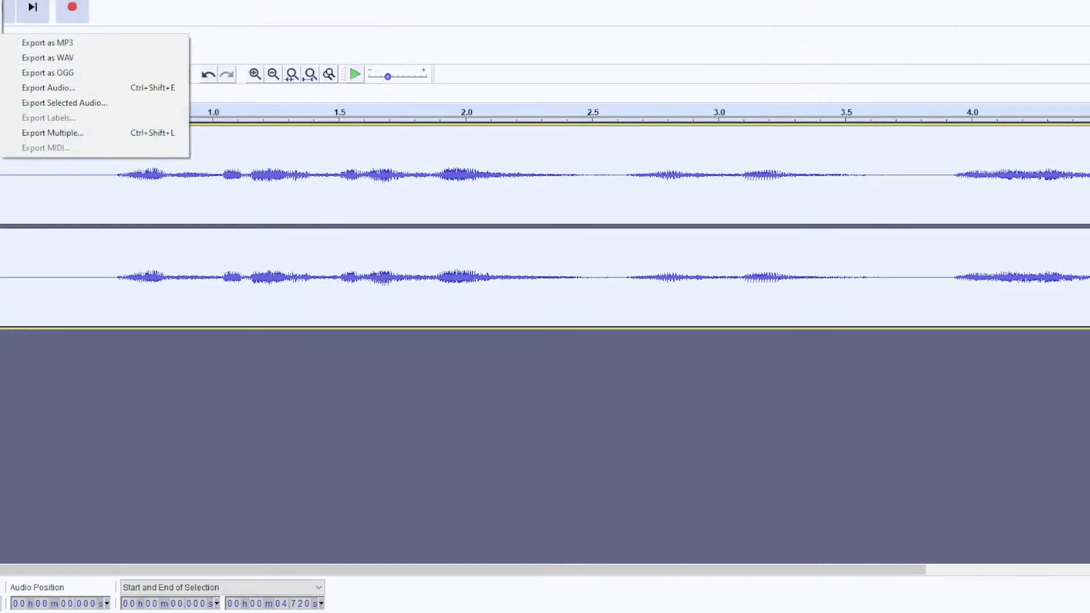
pyautogui.click(33, 57)
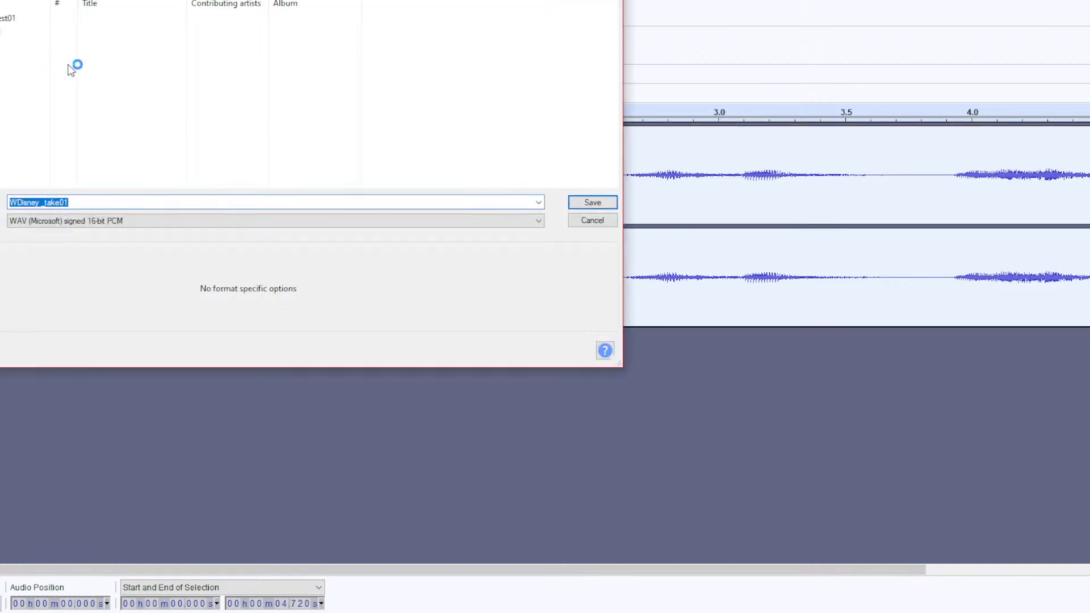
pyautogui.click(2, 34)
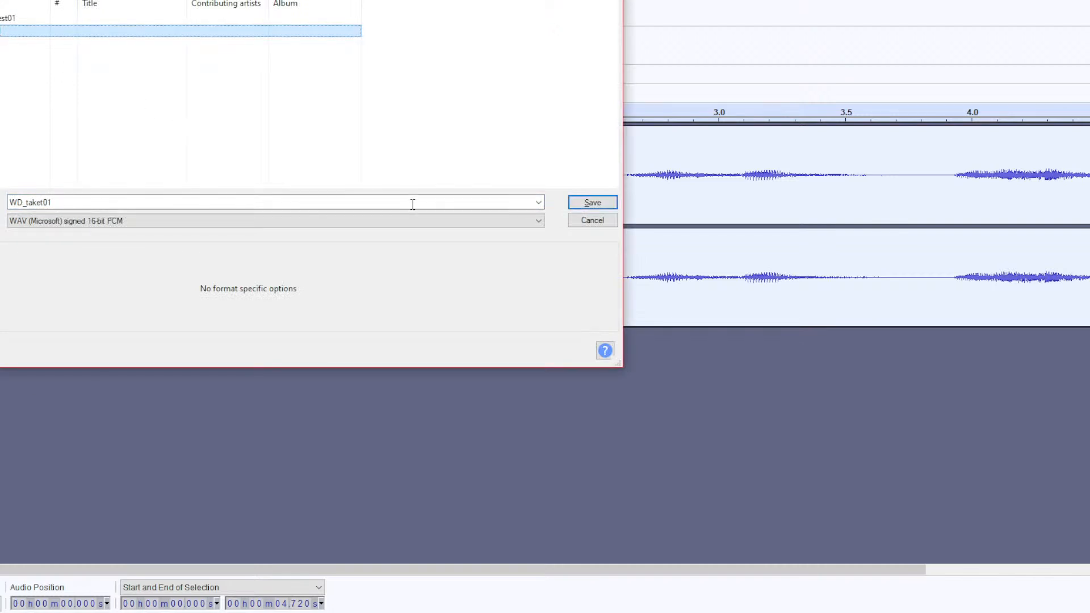
pyautogui.click(587, 208)
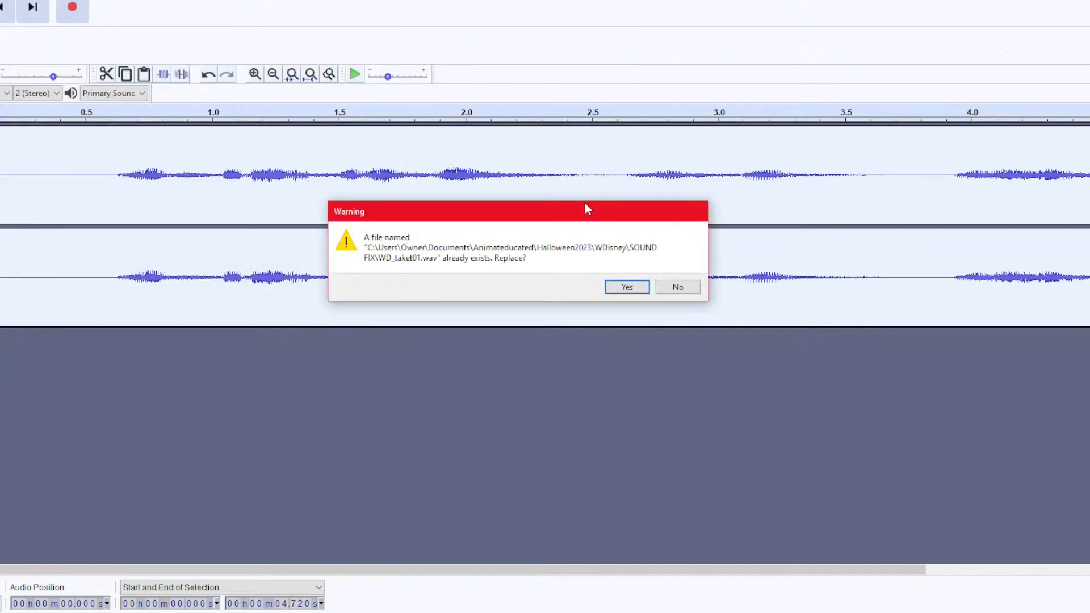
pyautogui.click(627, 287)
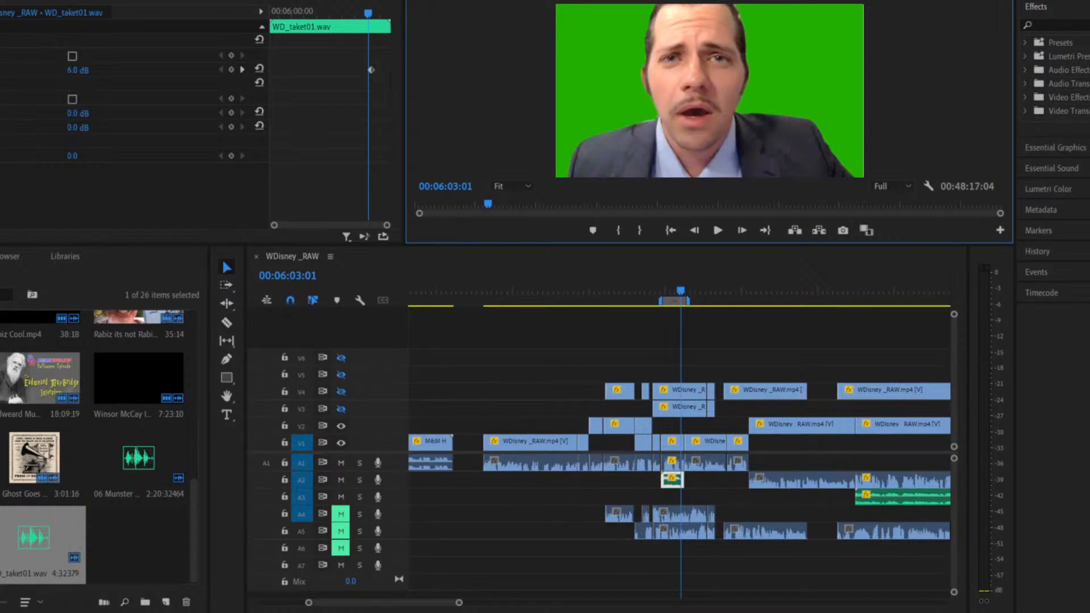
# Switch to Premiere Pro and import the re-exported WD_taket01.wav into the project.
pyautogui.hotkey('alt', 'f')
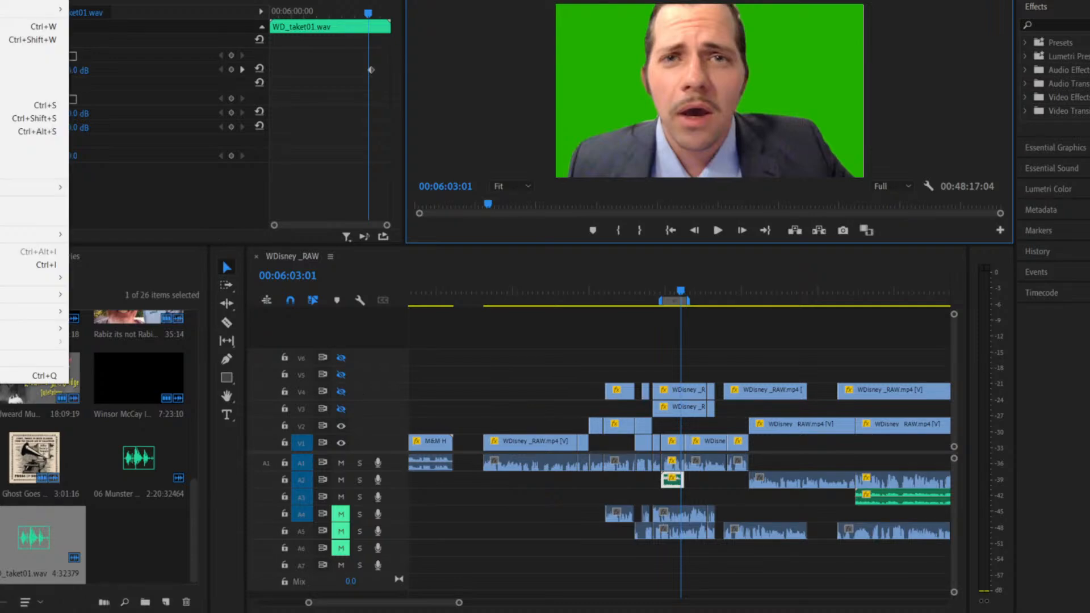
pyautogui.press('Return')
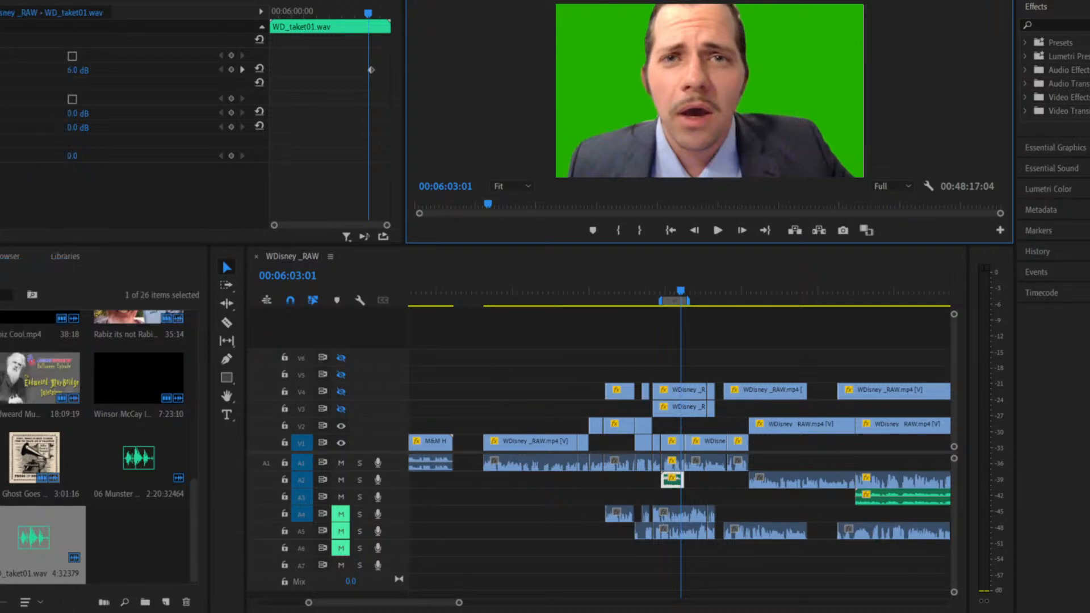
pyautogui.click(90, 35)
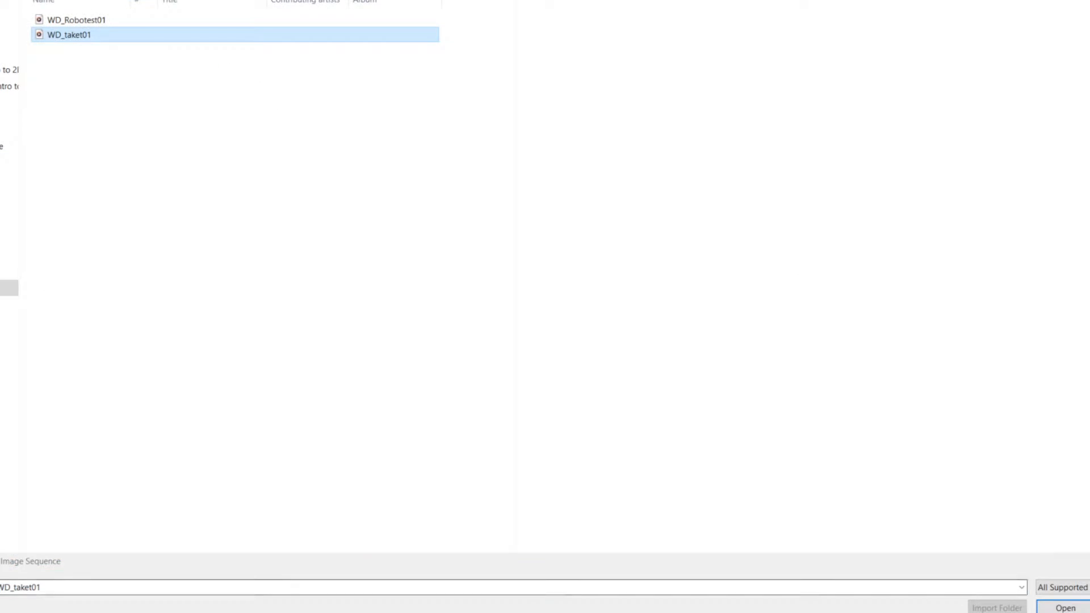
pyautogui.click(1064, 608)
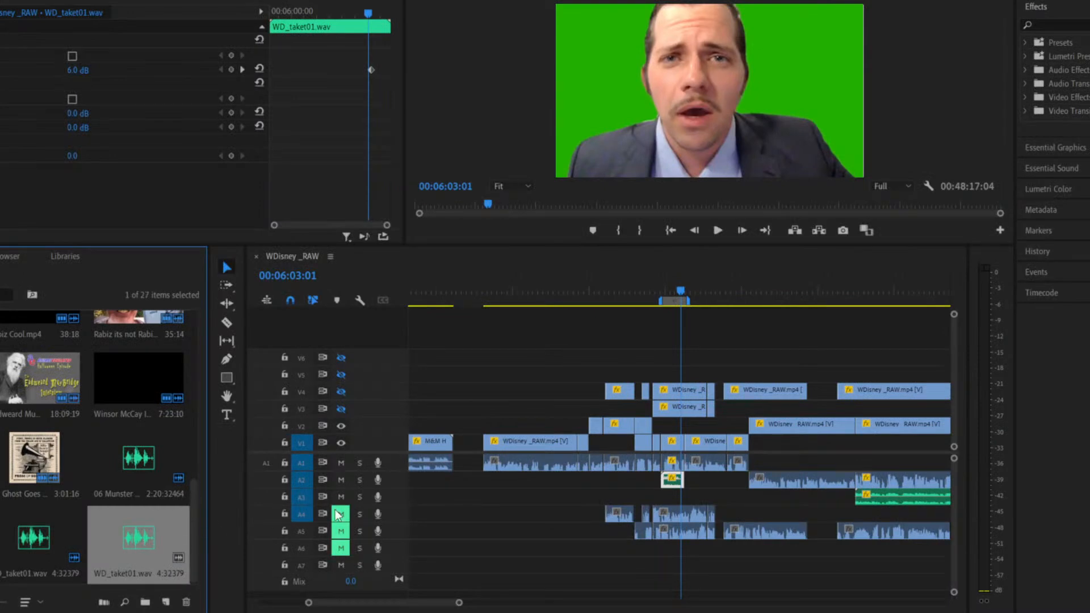
# Extend the work area in both directions around the WD_taket01.wav clip in the timeline.
pyautogui.rightClick(675, 480)
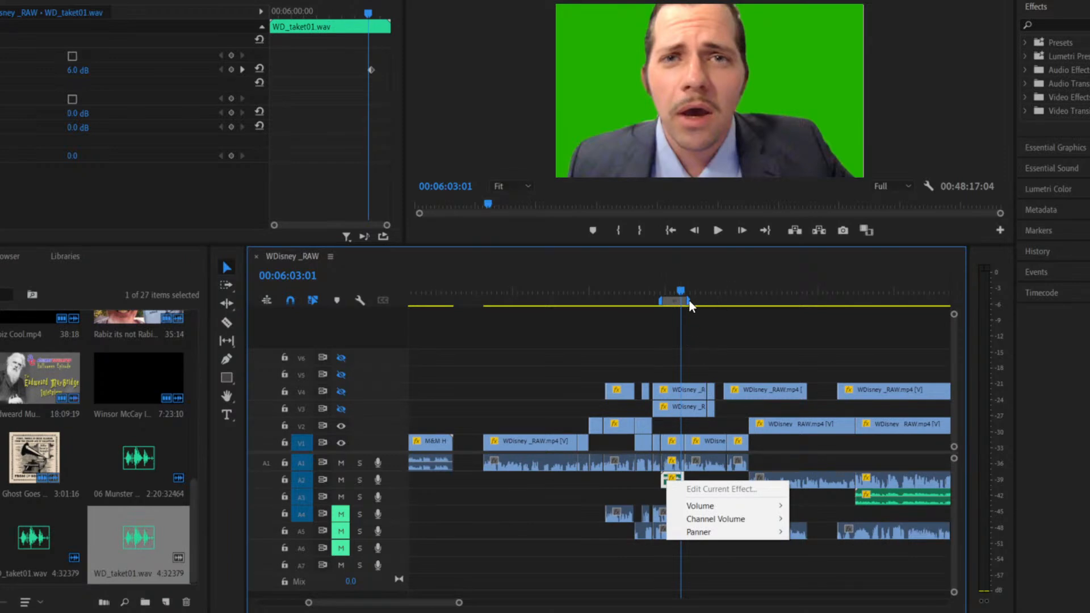
pyautogui.moveTo(688, 299); pyautogui.dragTo(789, 303)
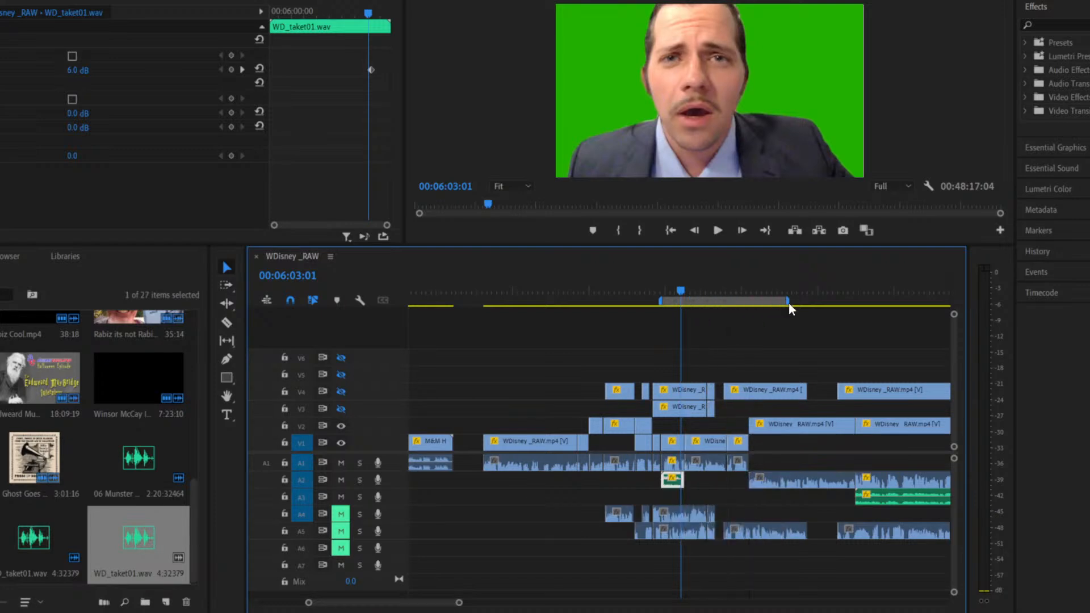
pyautogui.rightClick(674, 483)
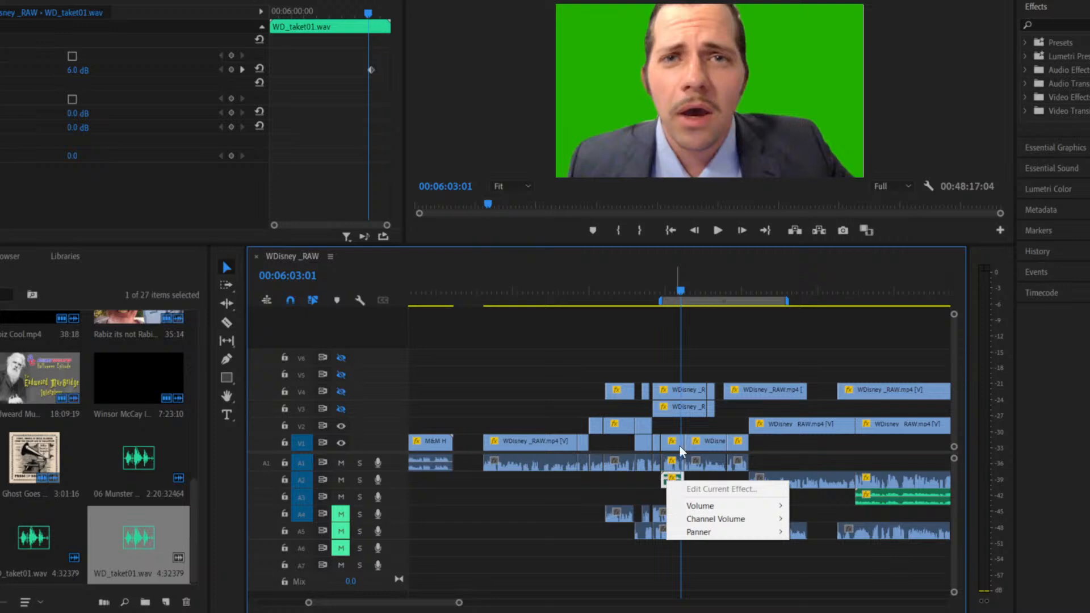
pyautogui.click(658, 288)
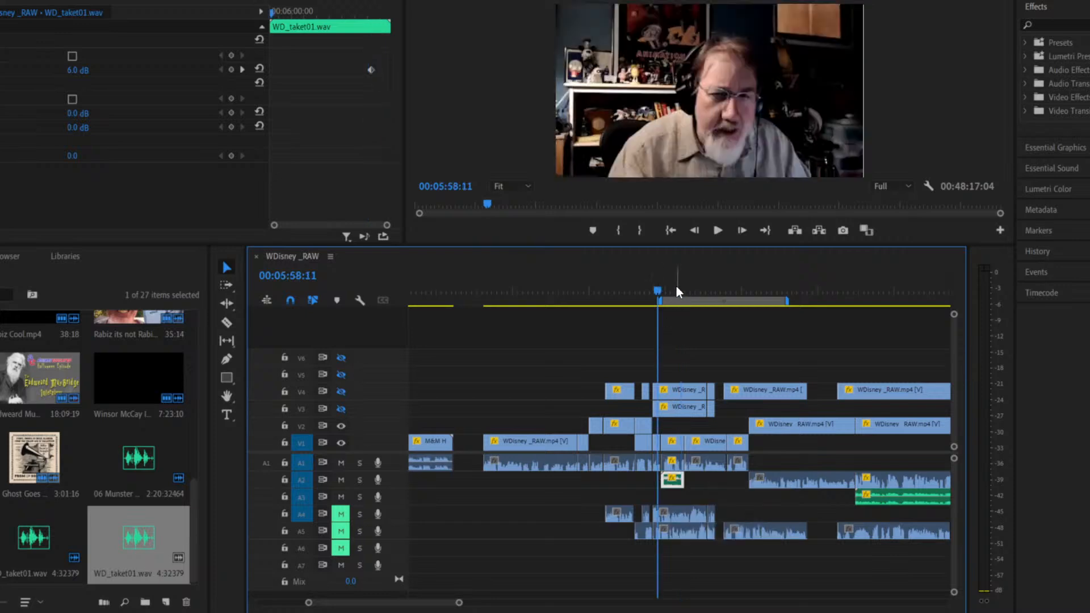
pyautogui.click(676, 290)
pyautogui.rightClick(676, 292)
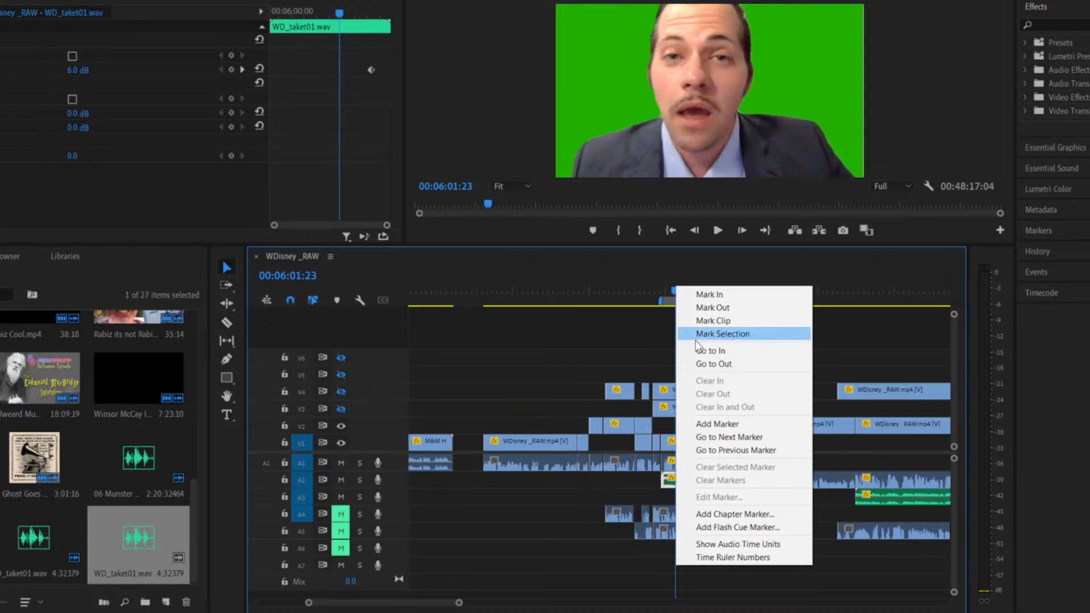
pyautogui.click(652, 354)
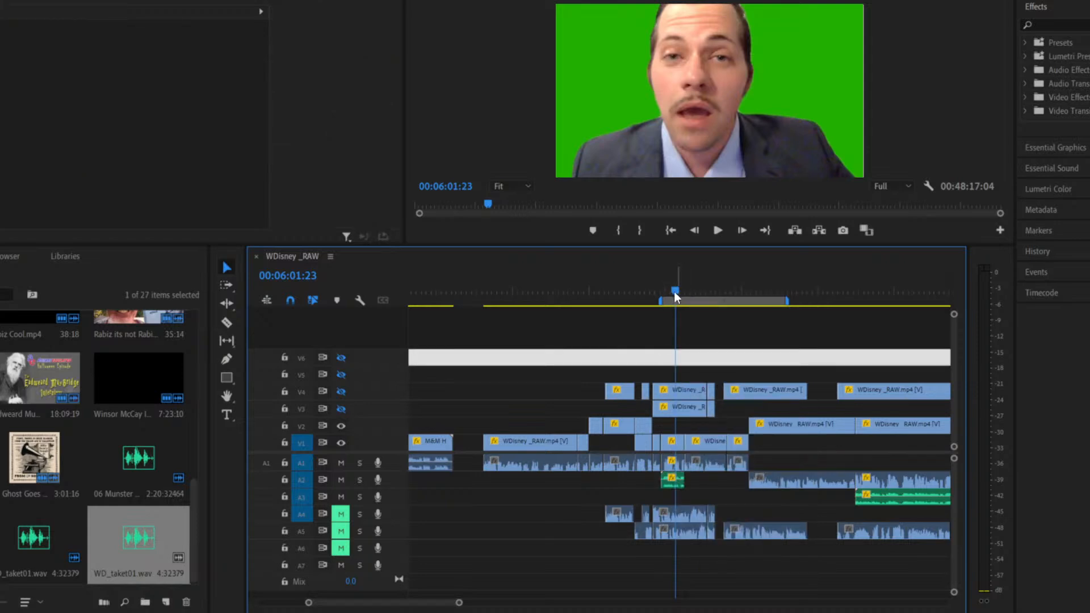
pyautogui.moveTo(662, 299); pyautogui.dragTo(588, 297)
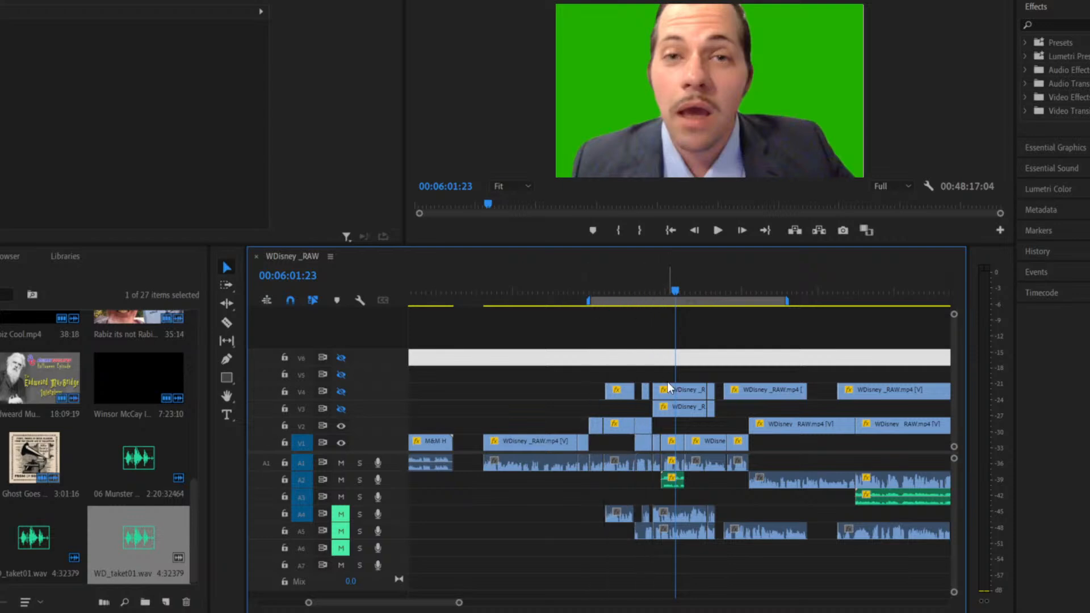
# Replace the WD_taket01.wav clip on track A2 with the re-exported WD_taket01.wav selected in the project bin.
pyautogui.click(676, 479)
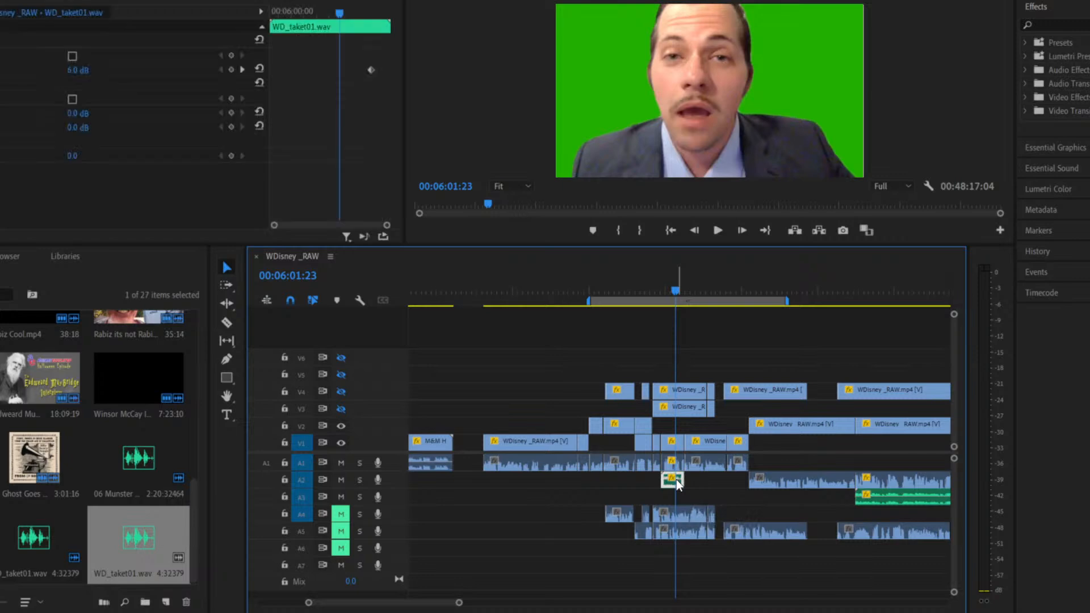
pyautogui.rightClick(676, 479)
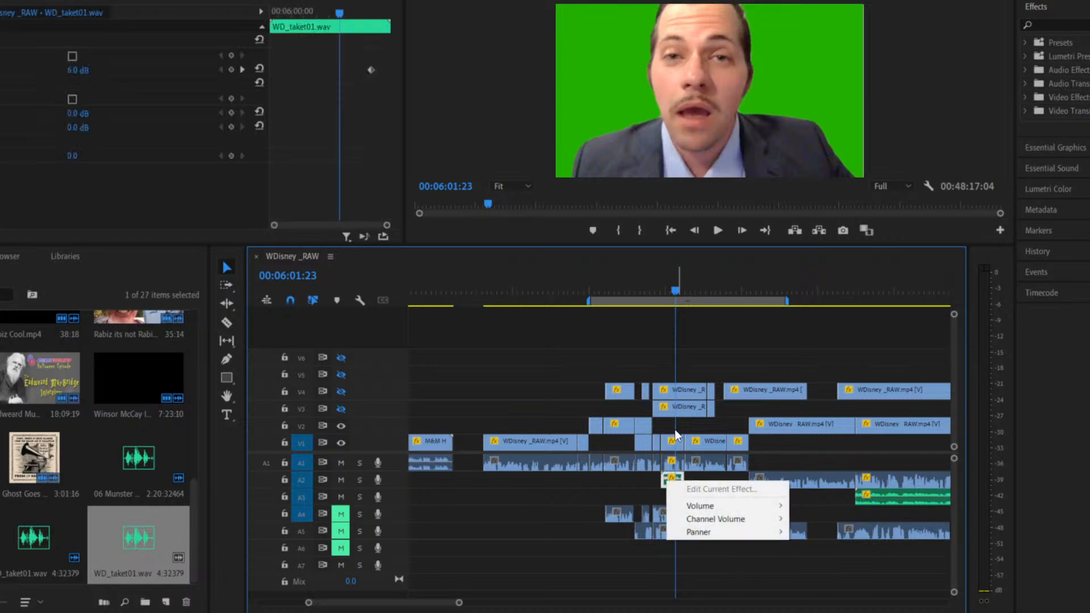
pyautogui.click(711, 276)
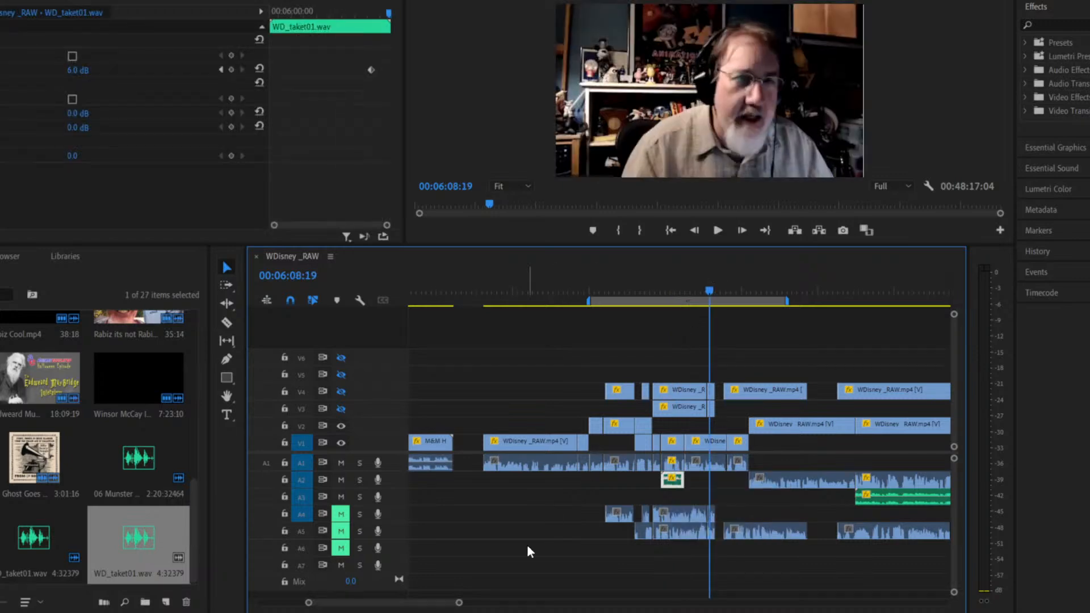
pyautogui.moveTo(458, 602)
pyautogui.mouseDown()
pyautogui.moveTo(504, 603)
pyautogui.moveTo(426, 604)
pyautogui.moveTo(441, 603)
pyautogui.mouseUp()
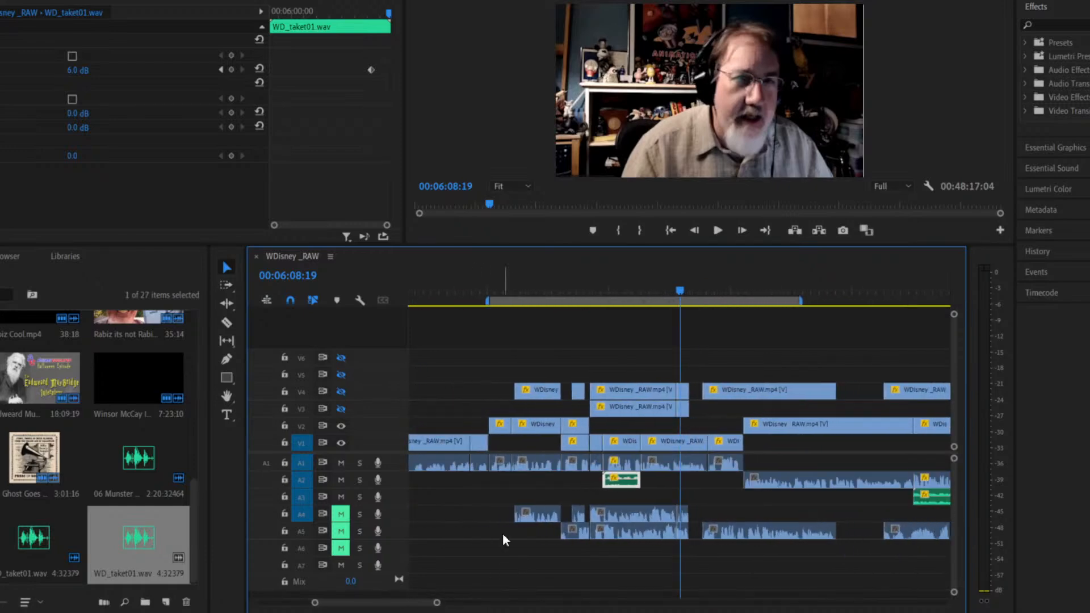
pyautogui.rightClick(612, 487)
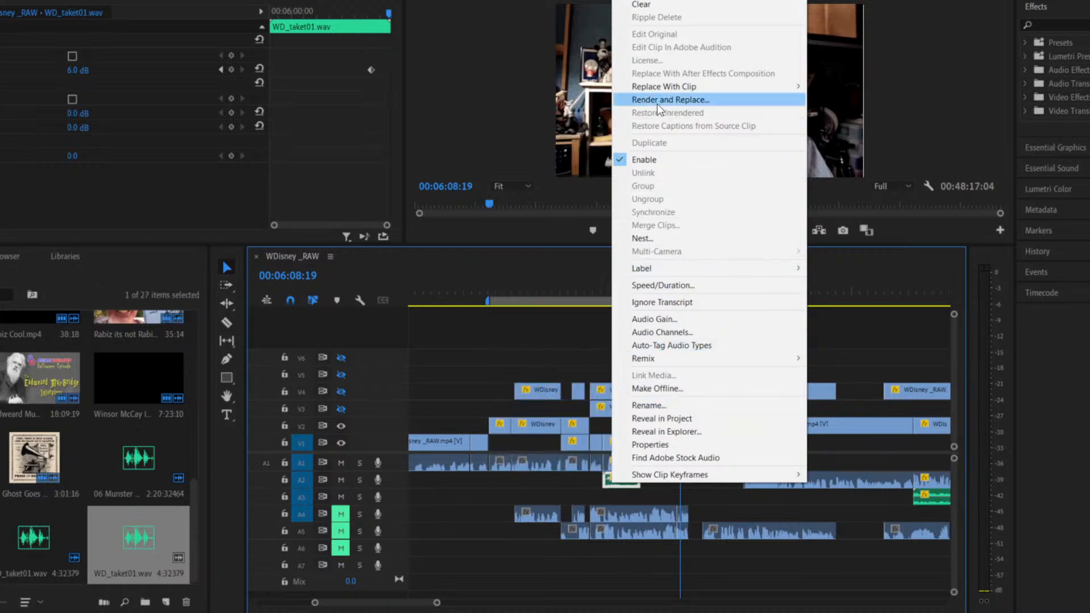
pyautogui.moveTo(659, 92)
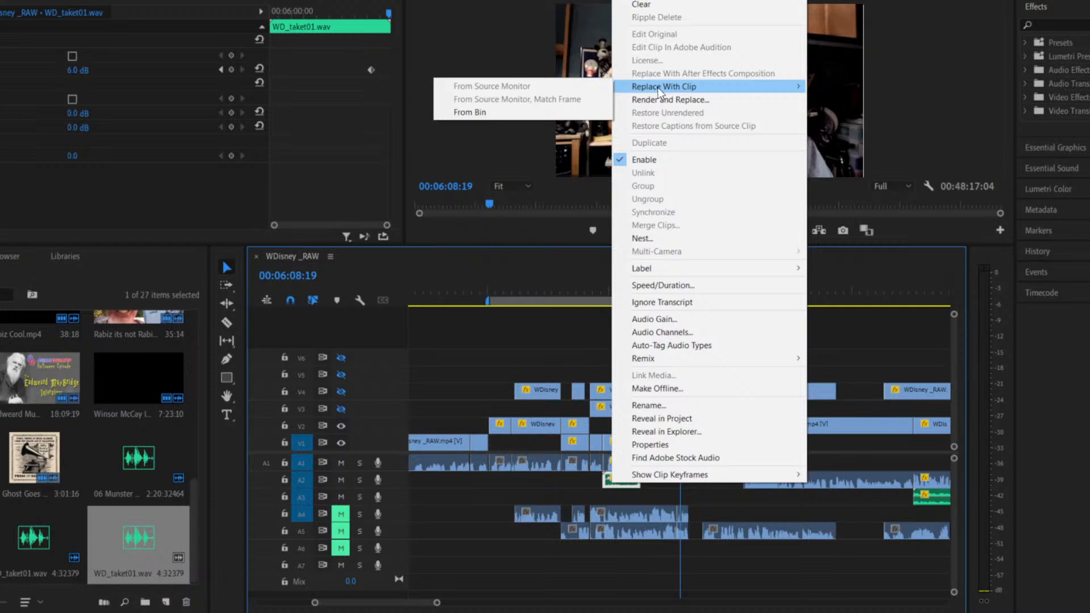
pyautogui.click(588, 112)
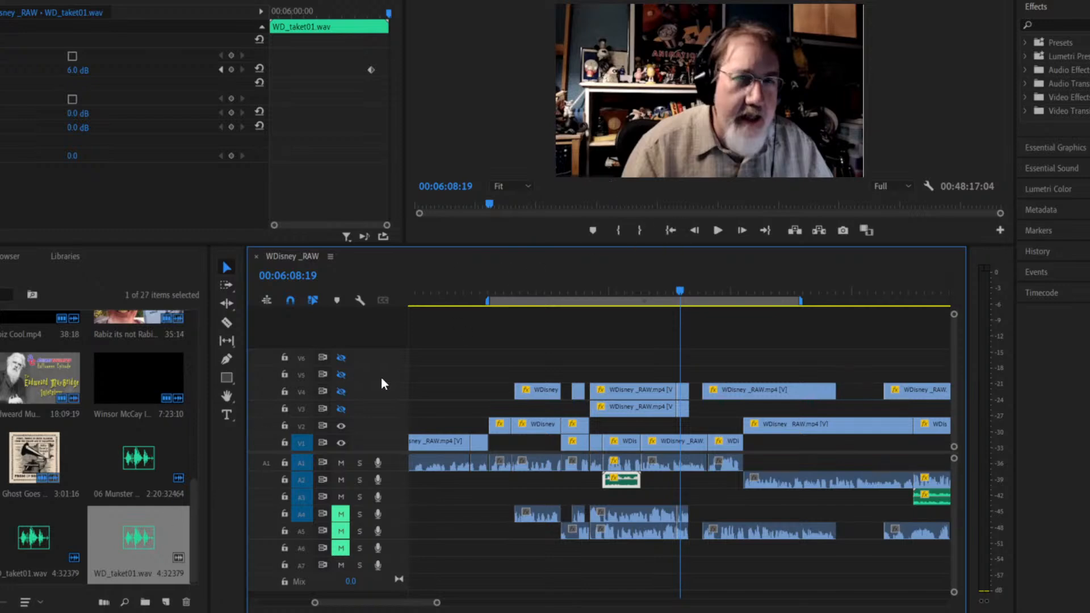
# Play the replaced voice clip from 00:05:58:24, and play the following WDisney section from 00:06:12:13.
pyautogui.click(602, 292)
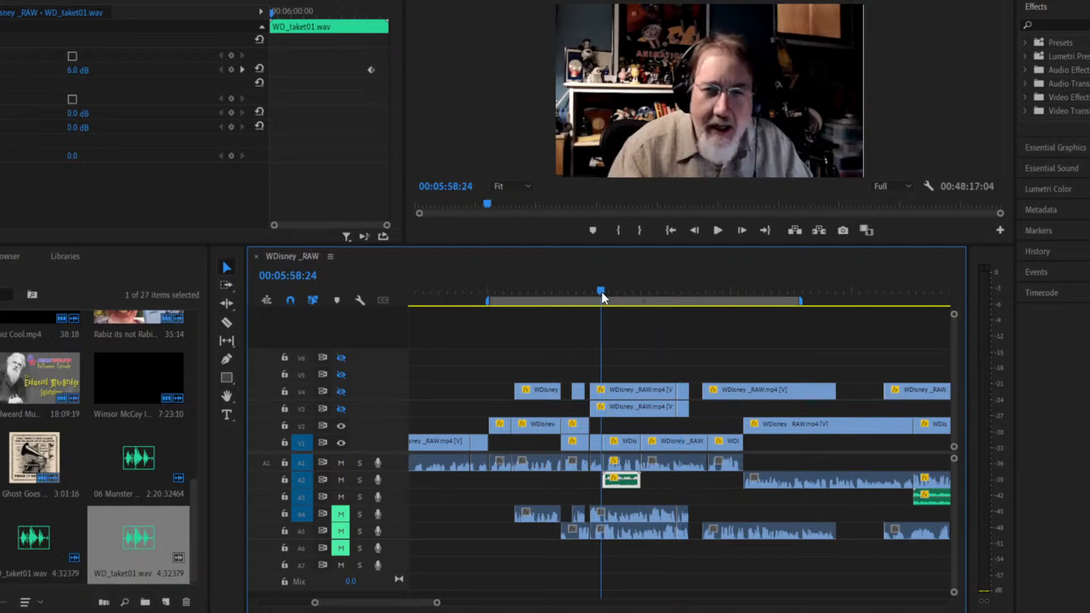
pyautogui.click(718, 230)
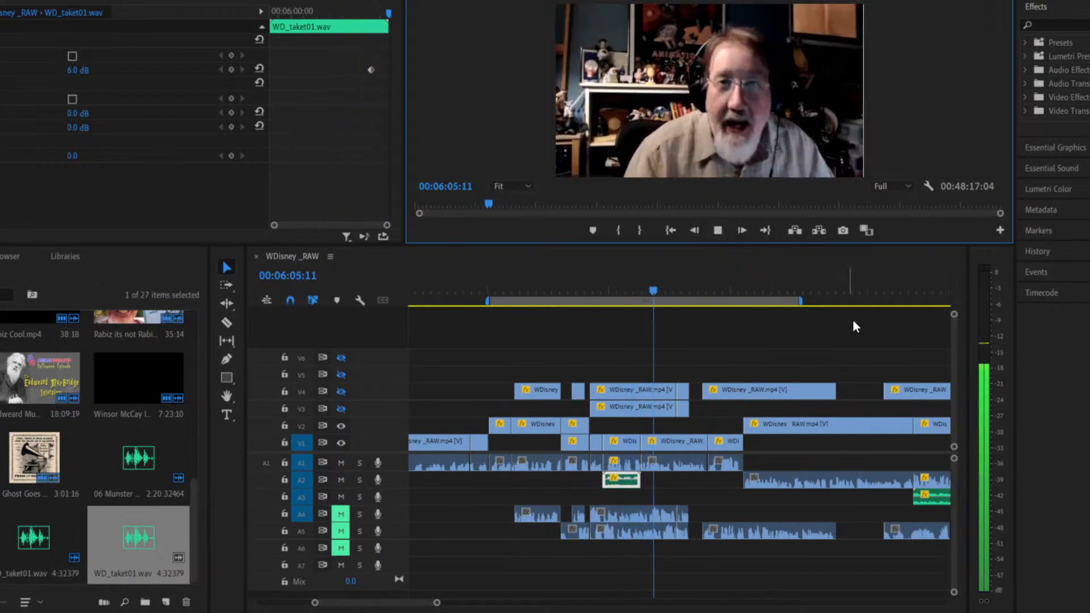
pyautogui.click(841, 299)
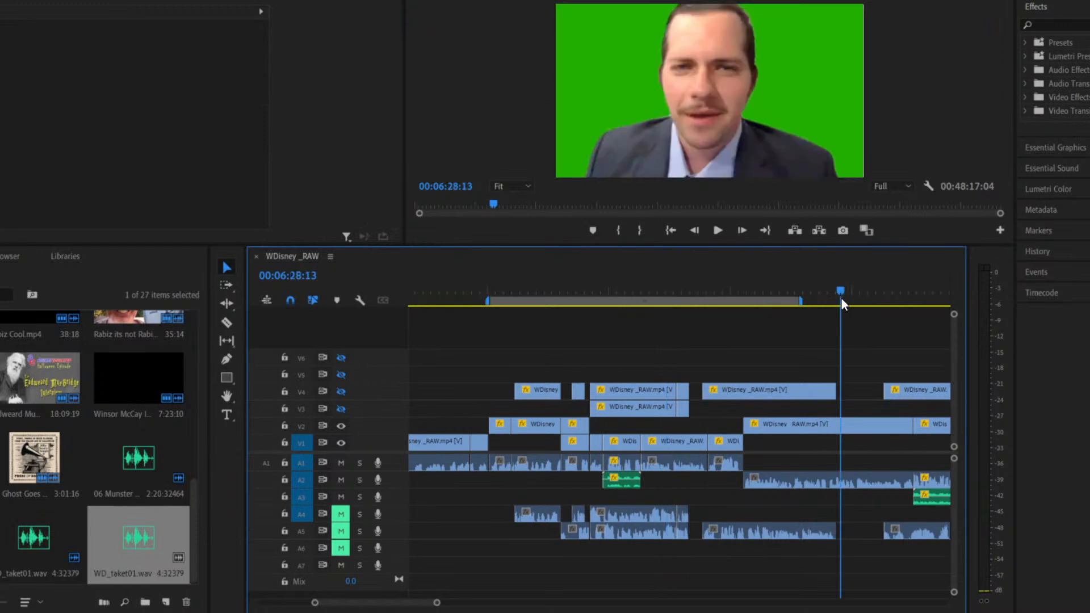
pyautogui.moveTo(754, 289); pyautogui.dragTo(710, 284)
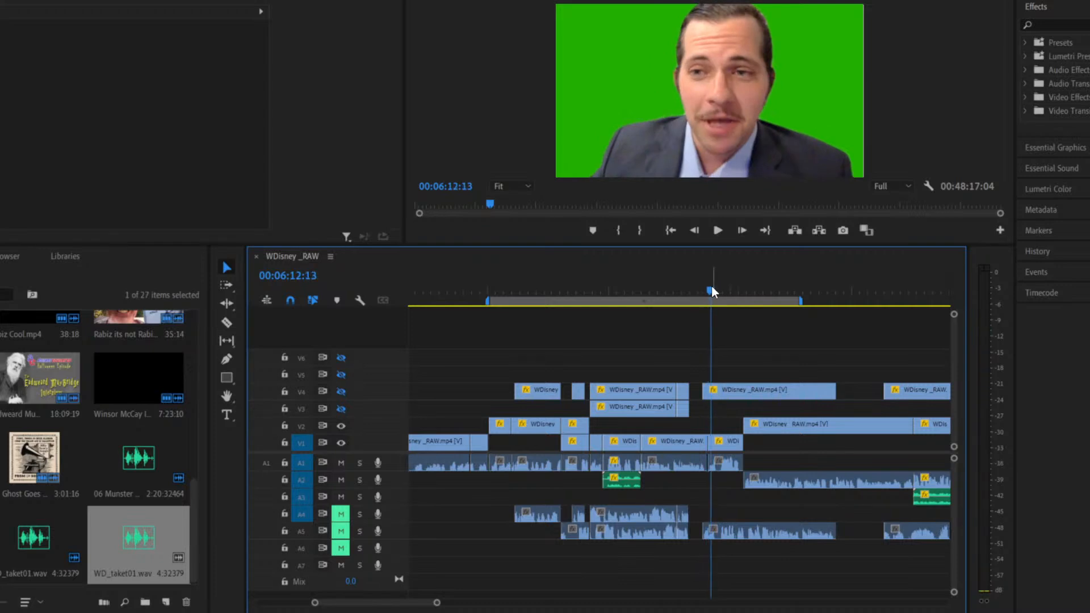
pyautogui.click(718, 230)
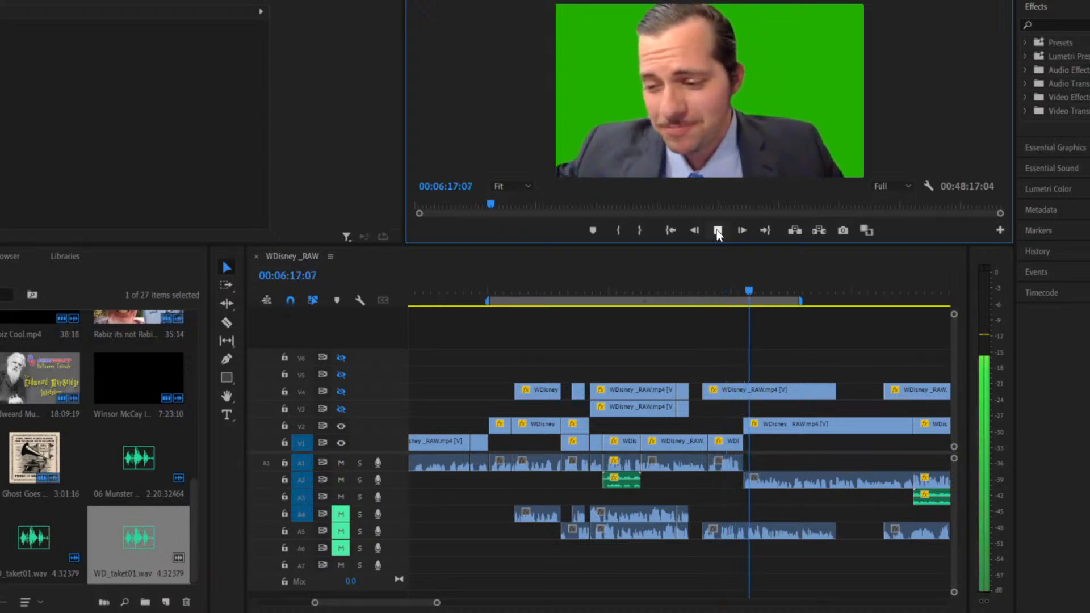
pyautogui.click(717, 231)
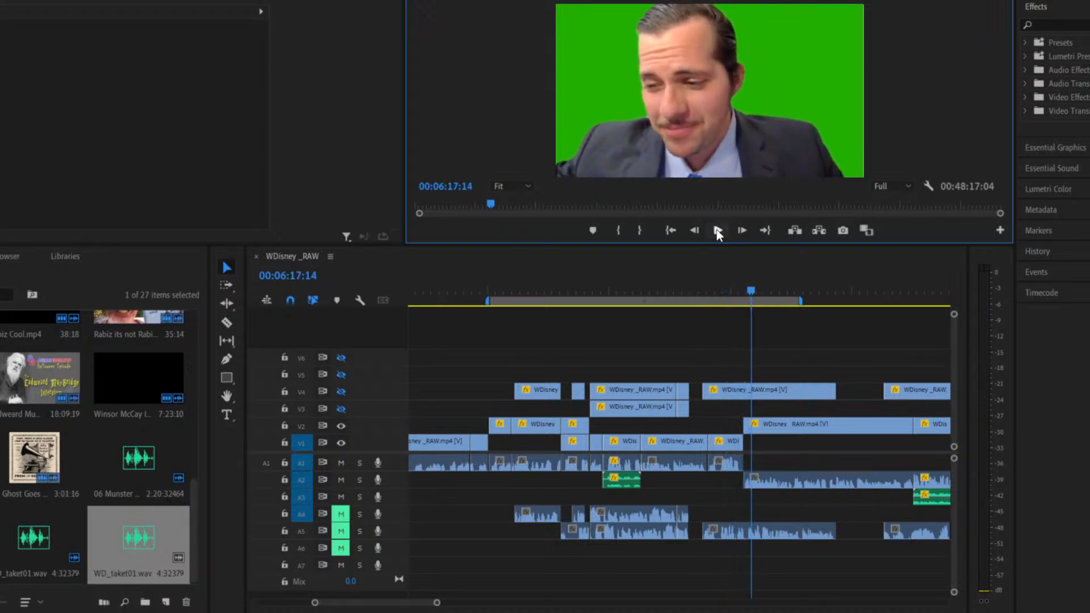
pyautogui.click(722, 463)
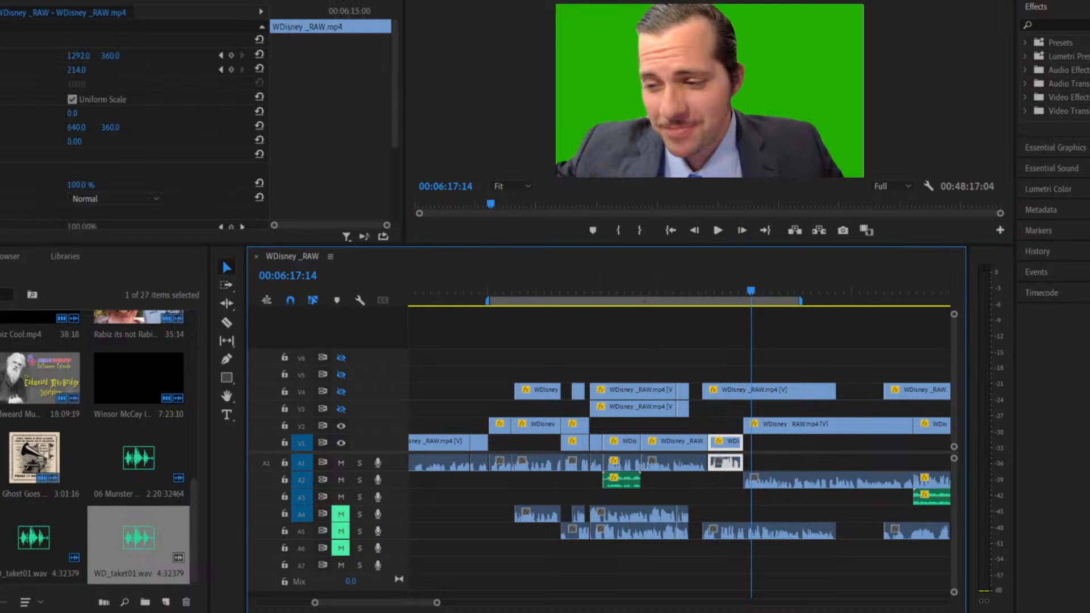
pyautogui.hotkey('alt', 'f')
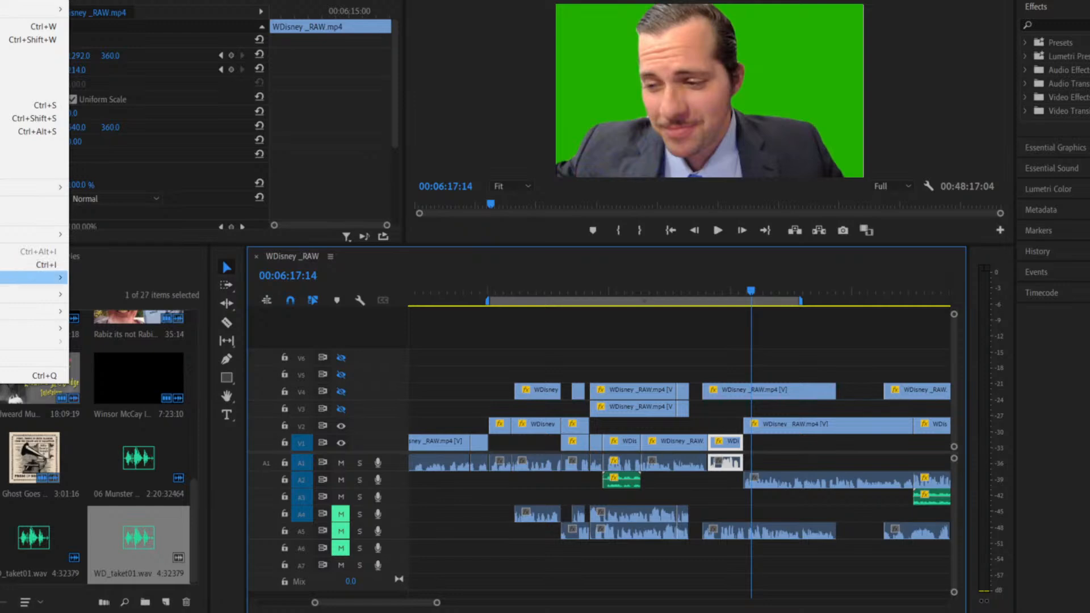
pyautogui.moveTo(54, 295)
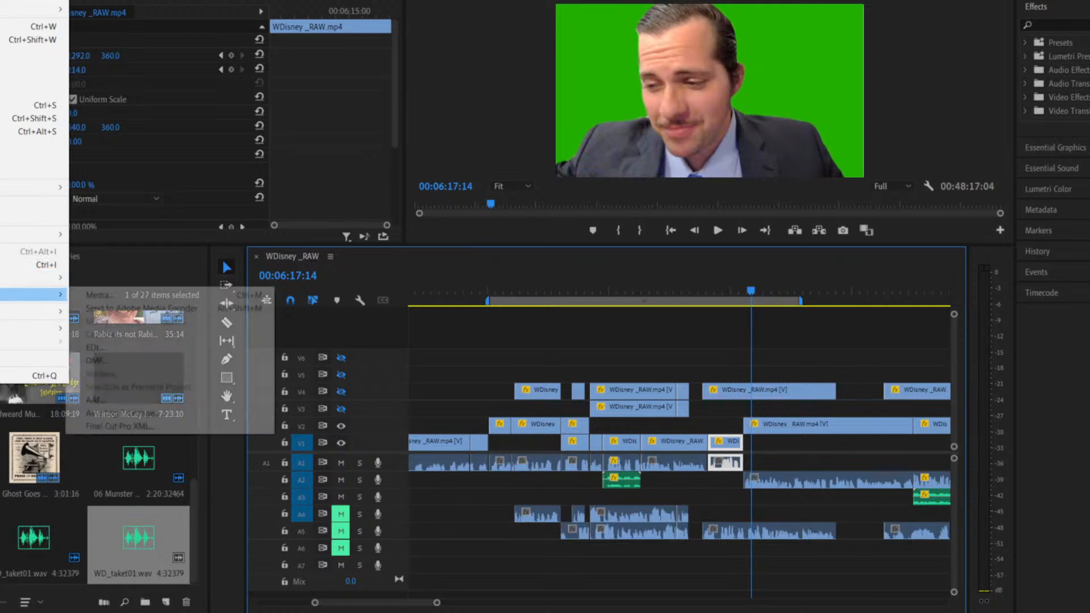
pyautogui.click(111, 295)
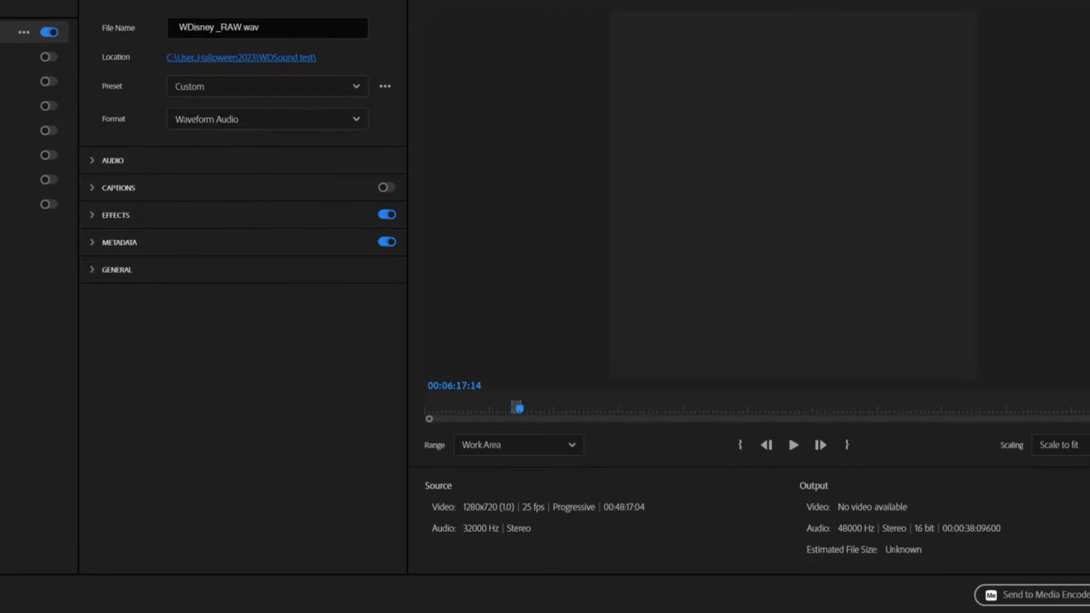
pyautogui.press('Escape')
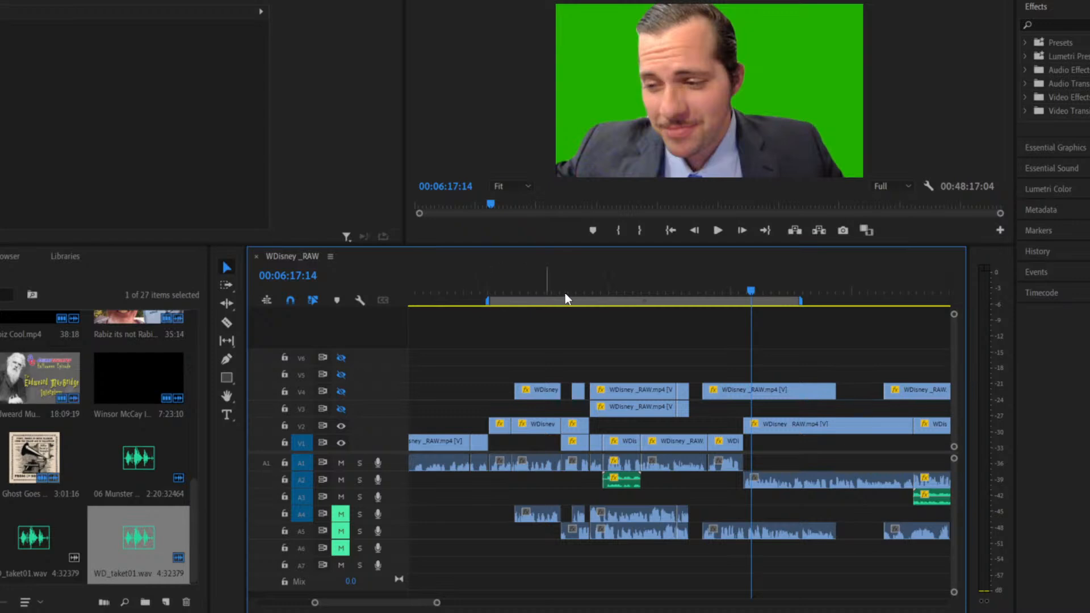
# Narrow the work area to the short WDisney _RAW.mp4 clip around 00:06:15:00 and play its ending.
pyautogui.click(723, 464)
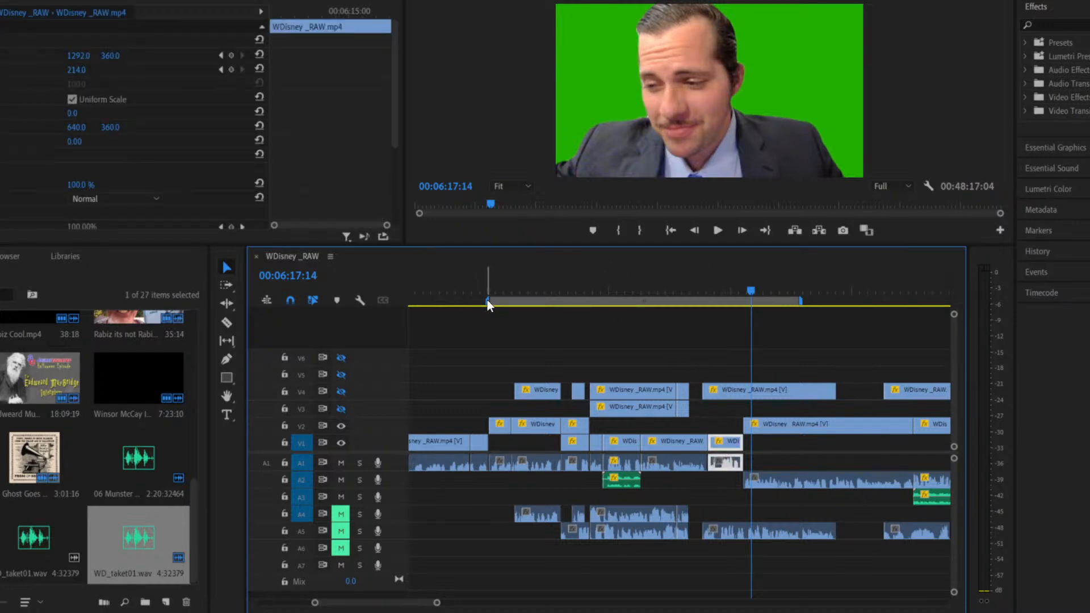
pyautogui.moveTo(487, 299); pyautogui.dragTo(706, 313)
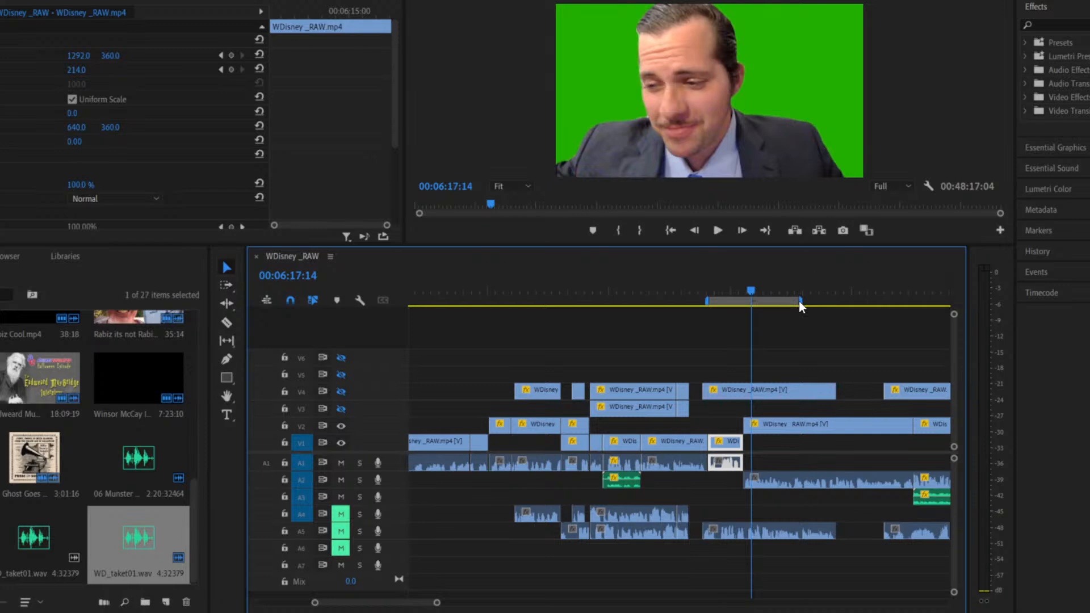
pyautogui.moveTo(800, 301); pyautogui.dragTo(746, 302)
pyautogui.click(732, 290)
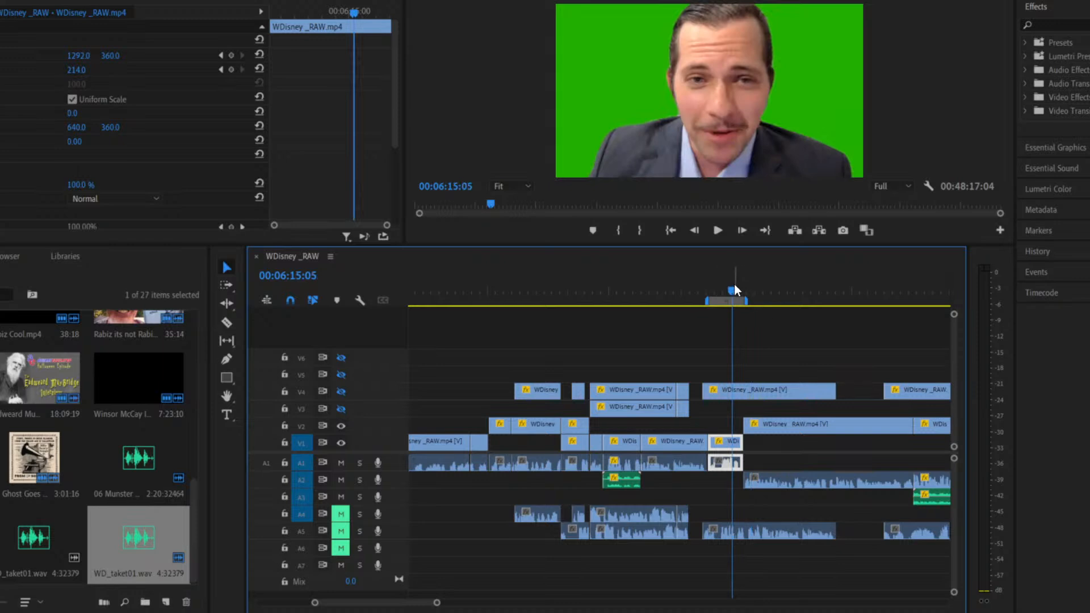
pyautogui.press('space')
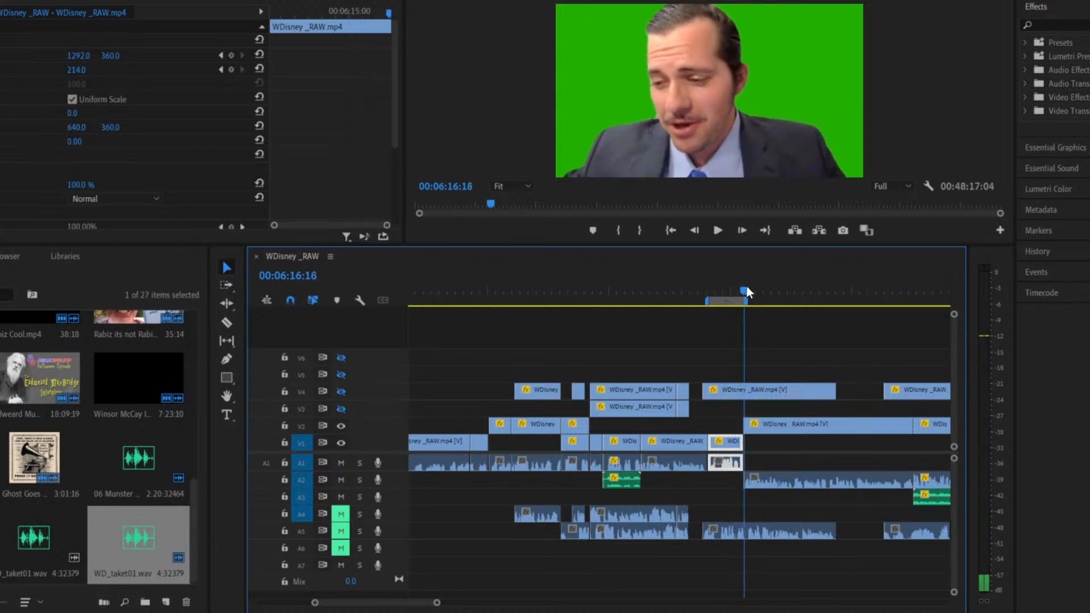
pyautogui.click(729, 290)
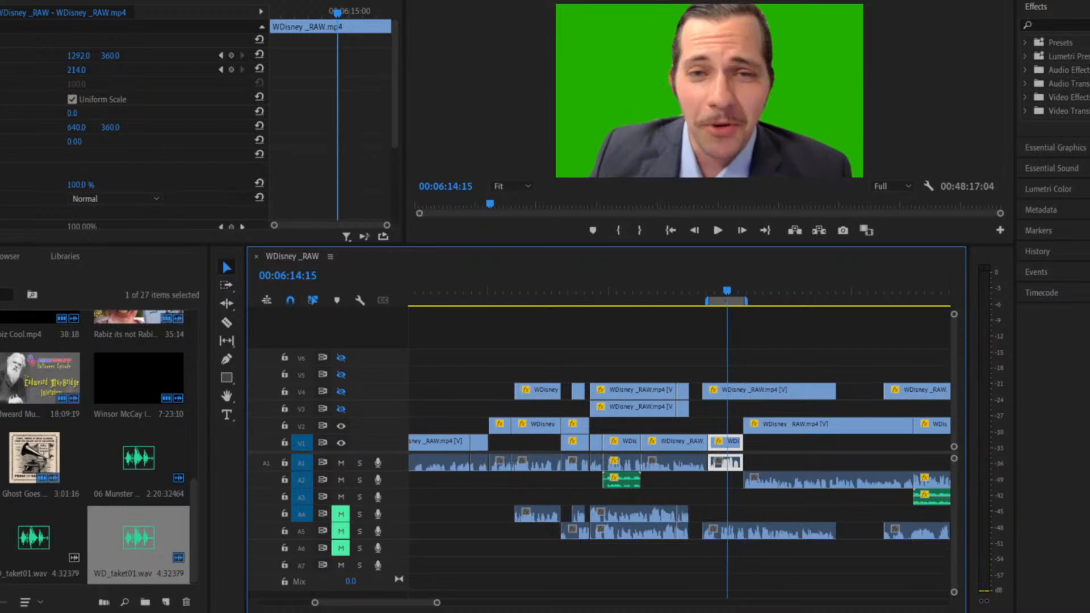
# Start a media export of the work area as Waveform Audio and set its location to the SOUND FIX folder inside WDisney.
pyautogui.click(0, 0)
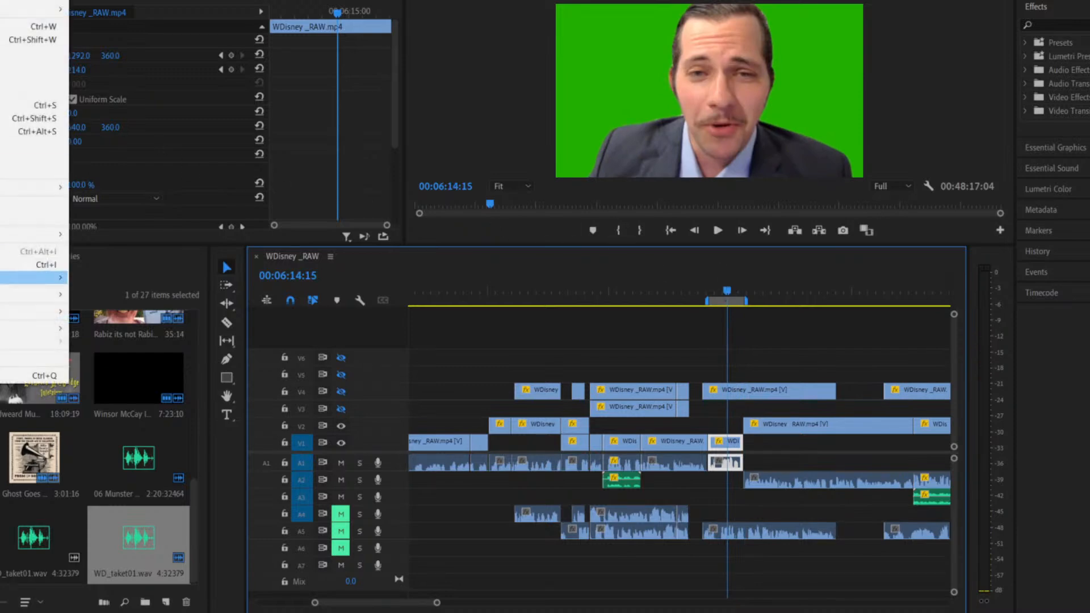
pyautogui.moveTo(34, 295)
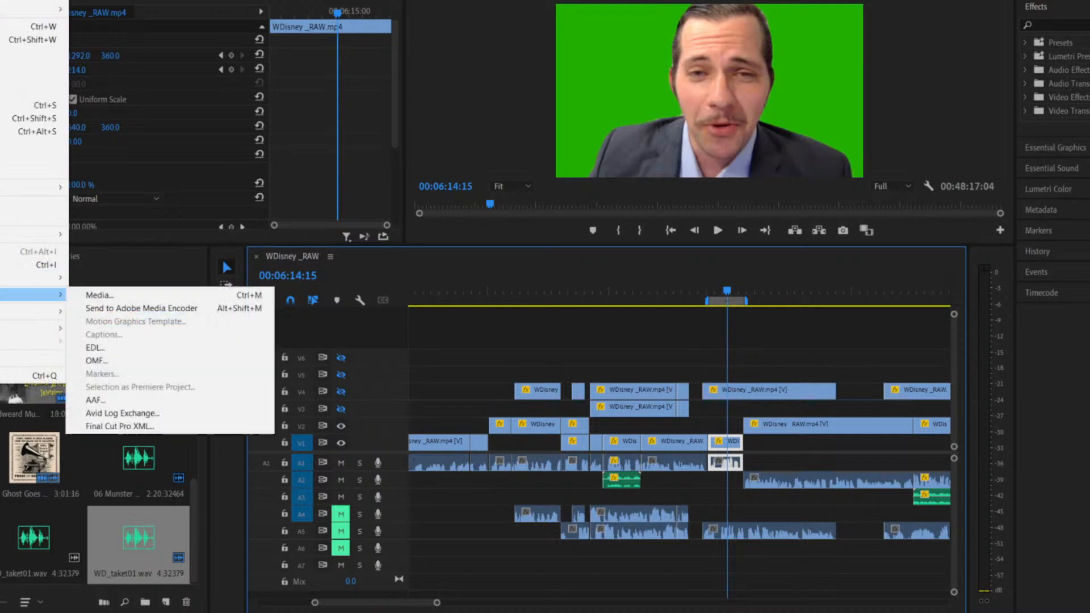
pyautogui.click(94, 293)
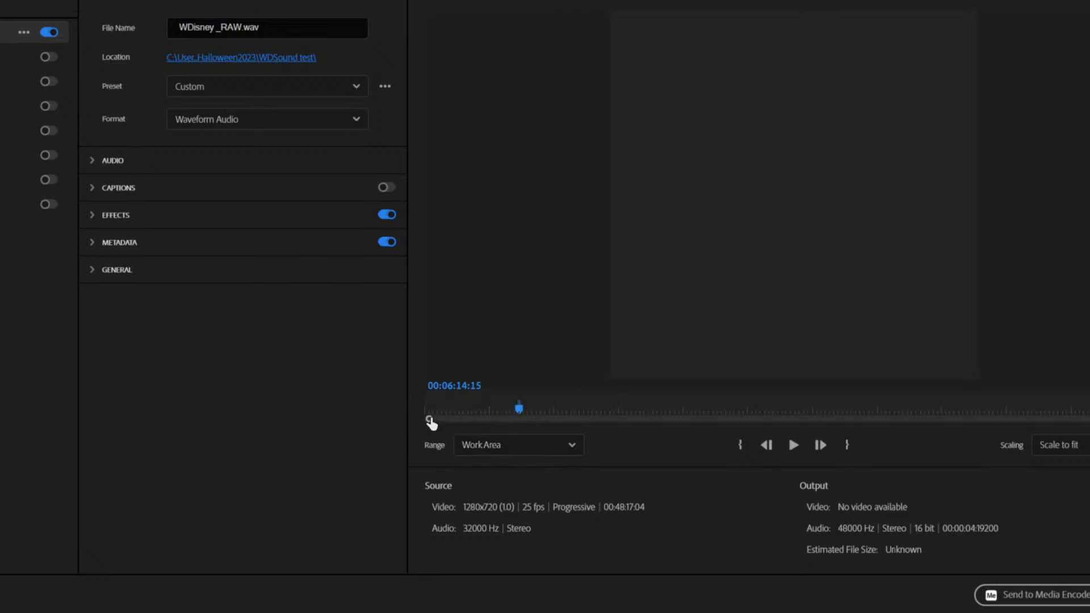
pyautogui.moveTo(430, 421); pyautogui.dragTo(566, 428)
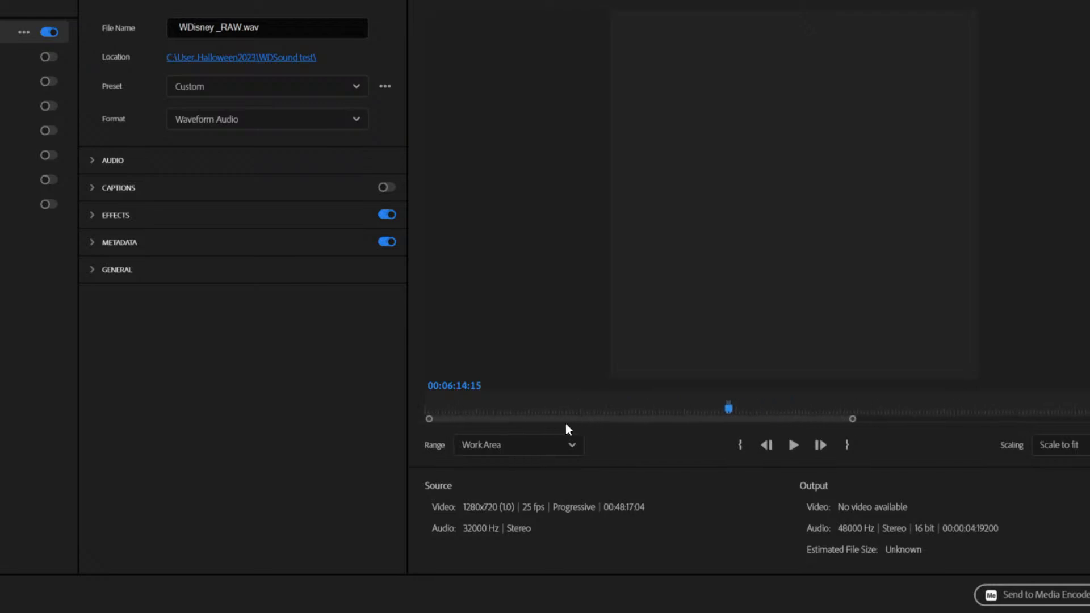
pyautogui.click(255, 60)
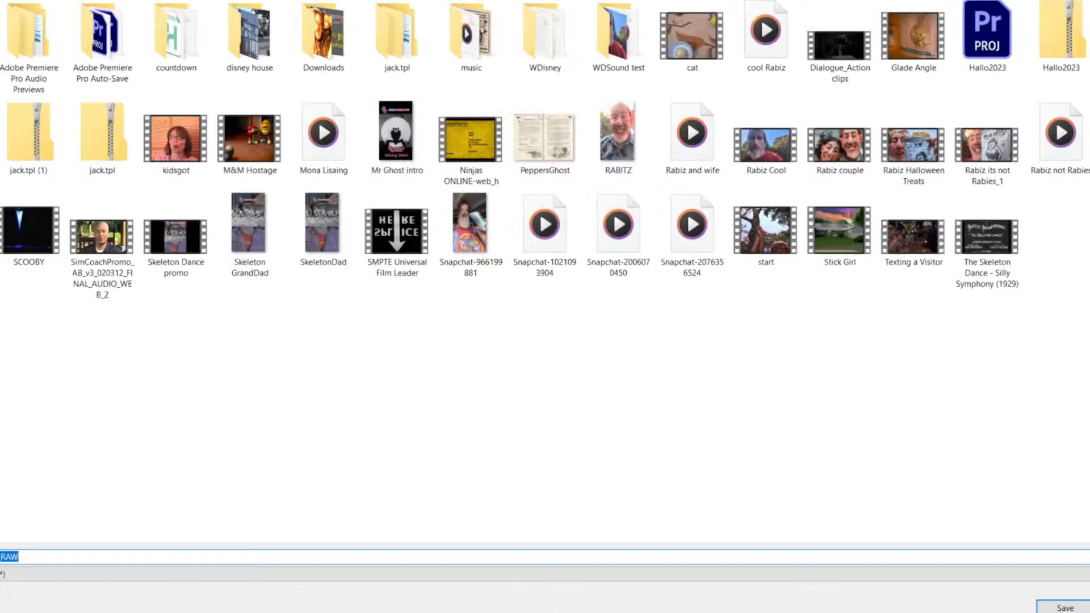
pyautogui.click(529, 49)
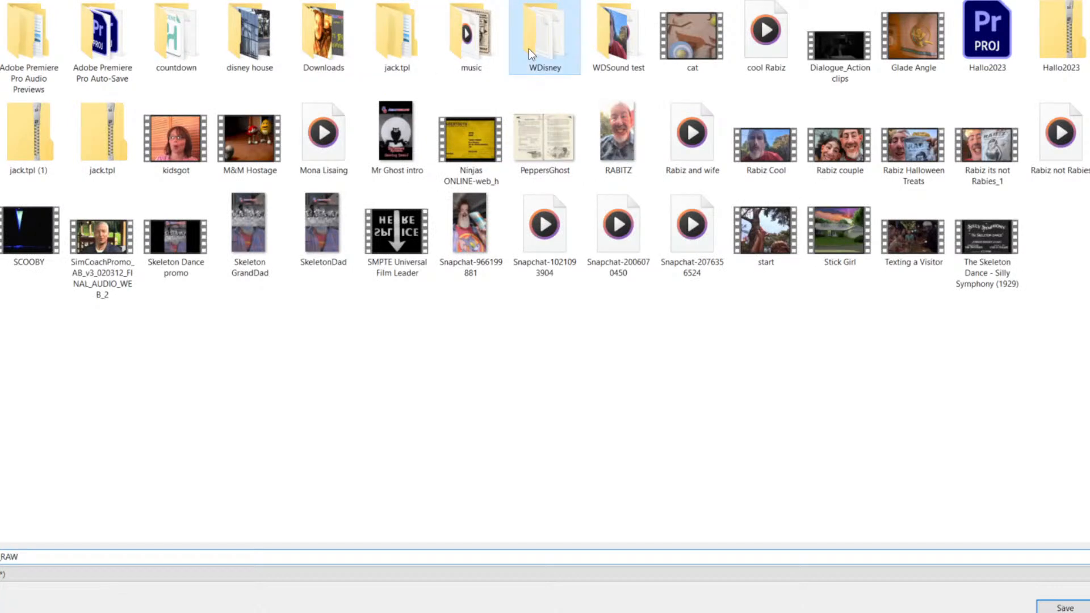
pyautogui.doubleClick(529, 49)
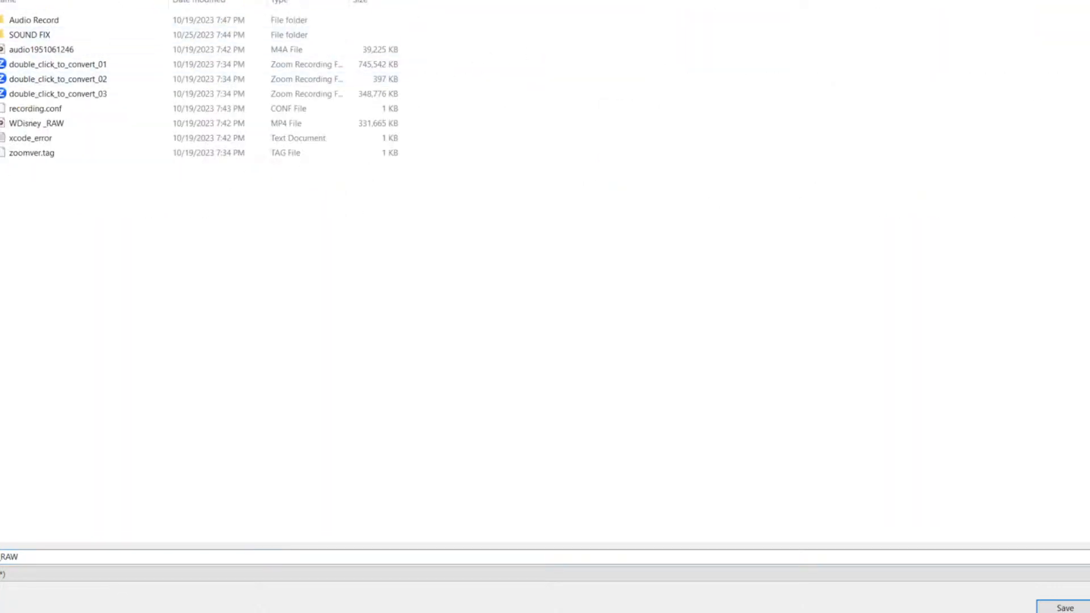
pyautogui.doubleClick(94, 35)
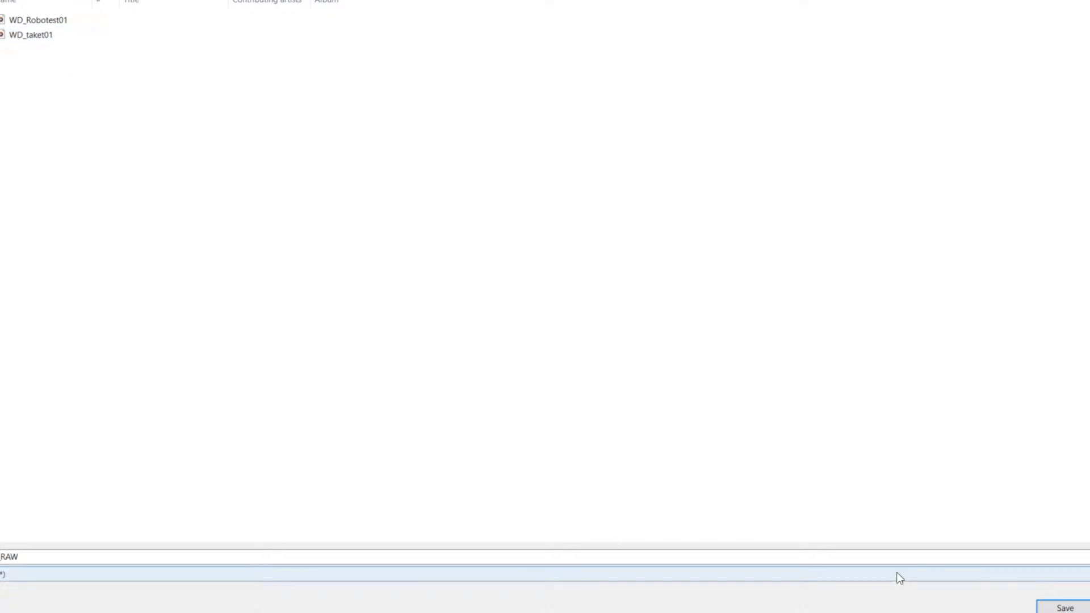
pyautogui.click(1065, 607)
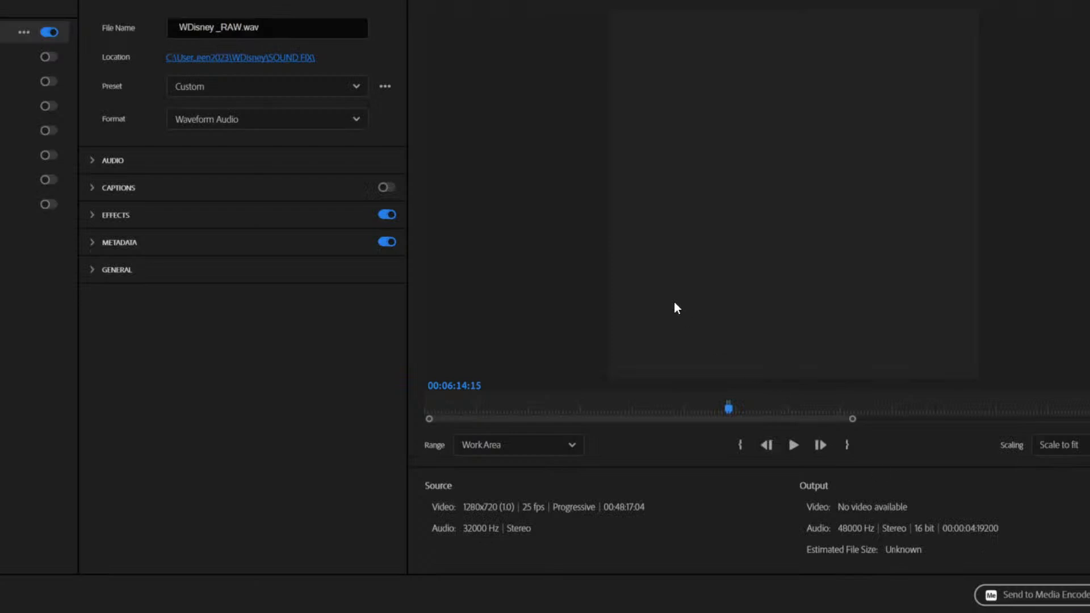
# Base the export's file name on WD_taket01, decline overwriting that file, and save the name as WD_taket02 in the SOUND FIX folder.
pyautogui.click(239, 29)
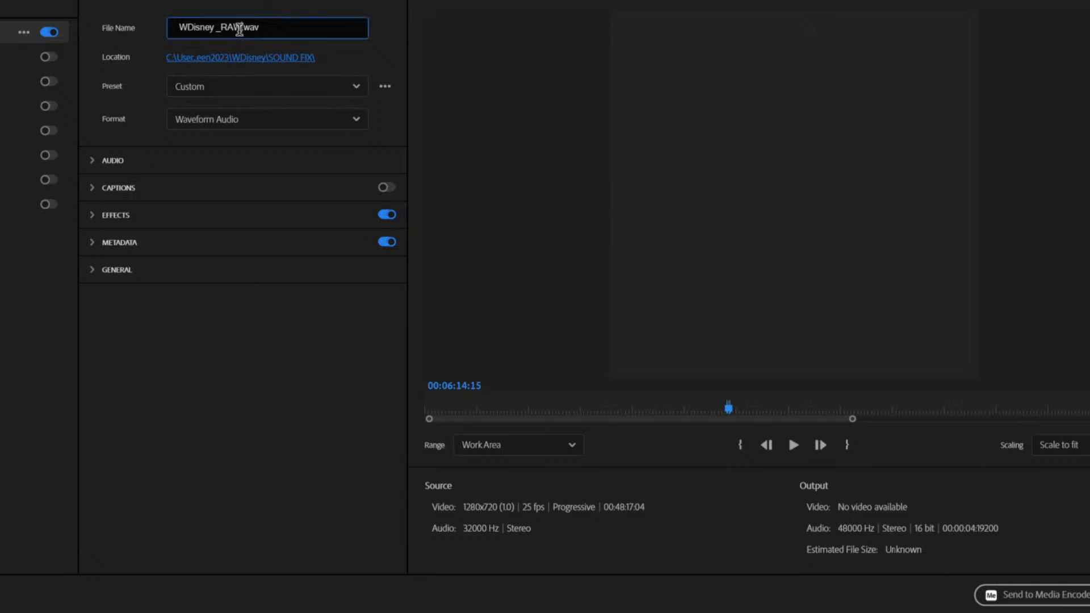
pyautogui.click(239, 55)
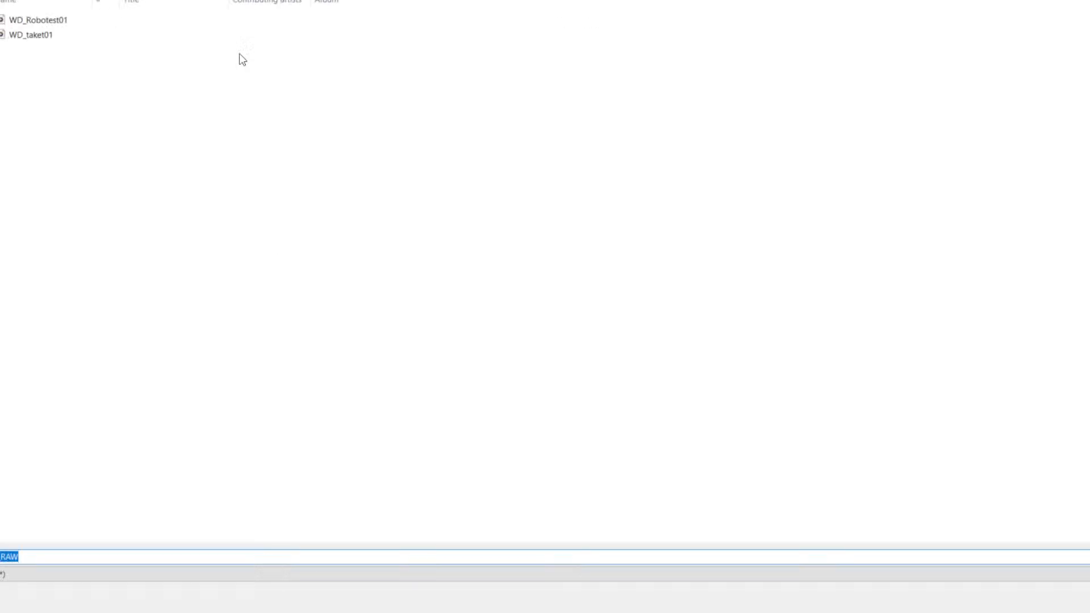
pyautogui.click(55, 36)
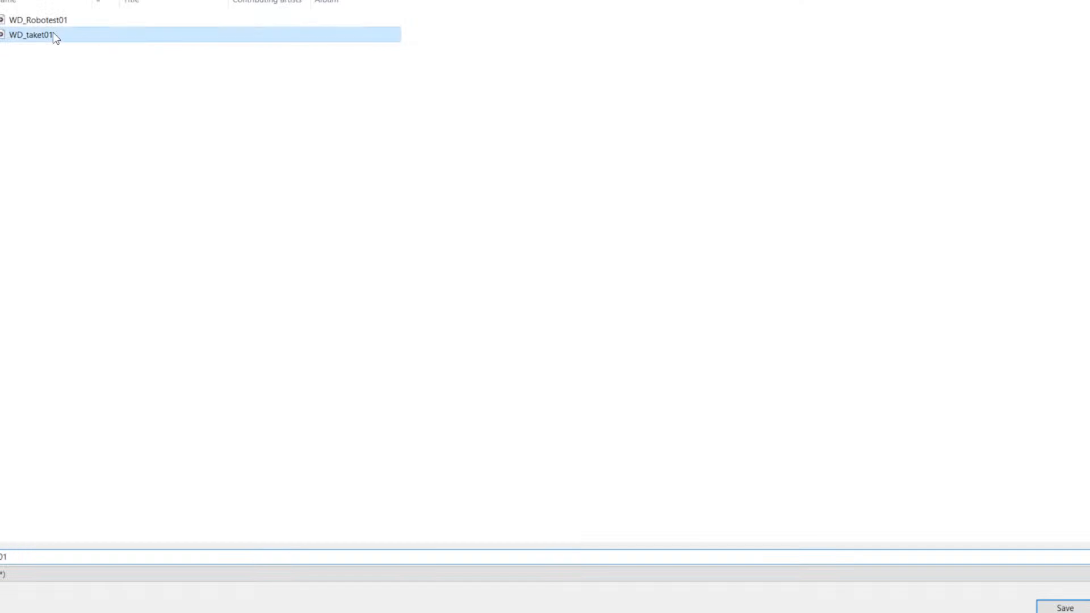
pyautogui.click(1055, 607)
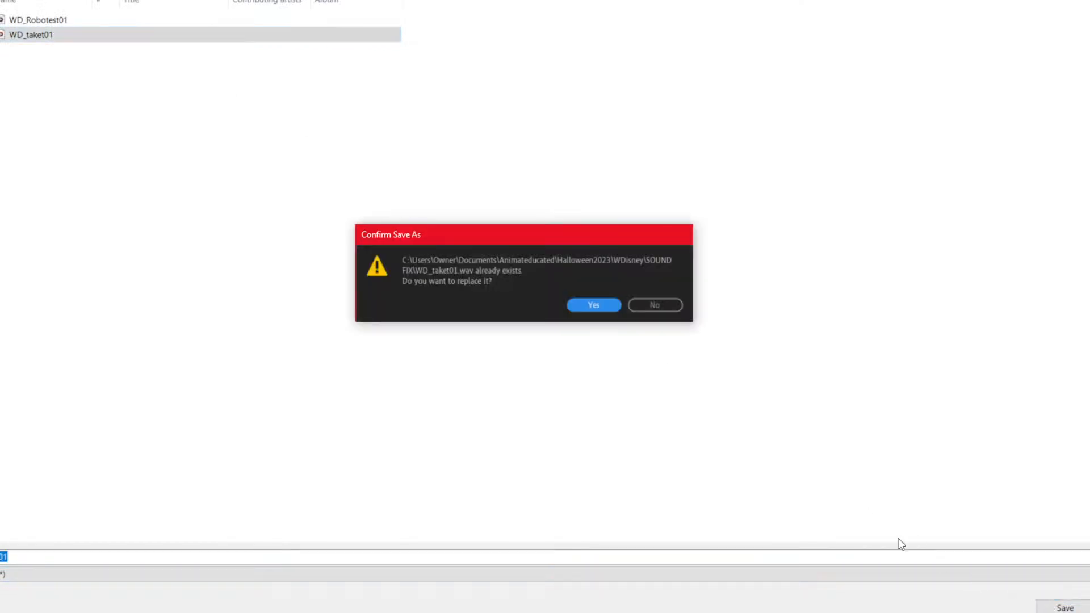
pyautogui.click(644, 310)
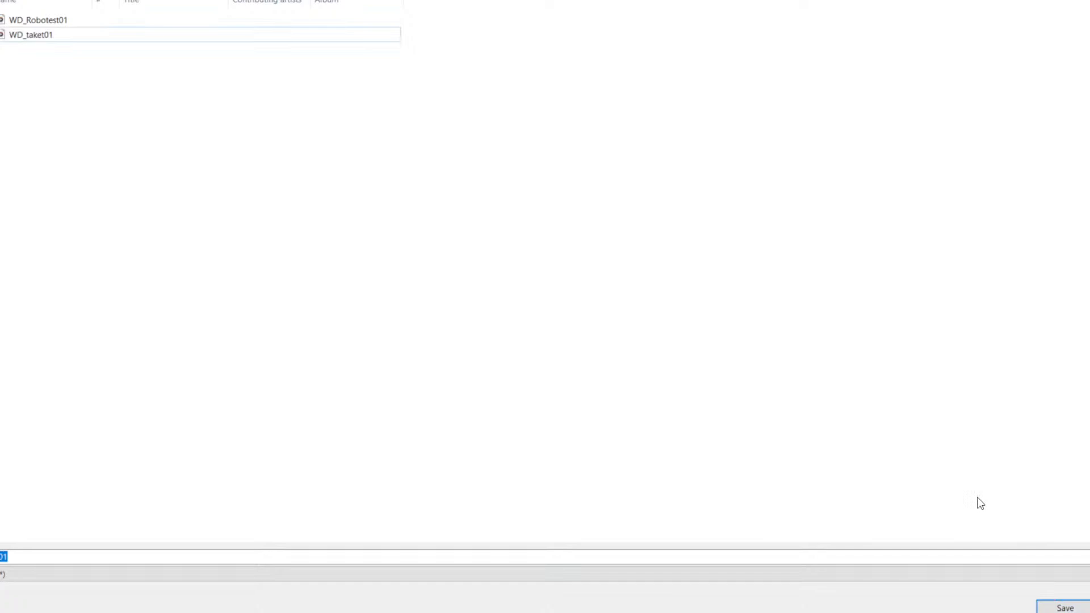
pyautogui.click(1067, 607)
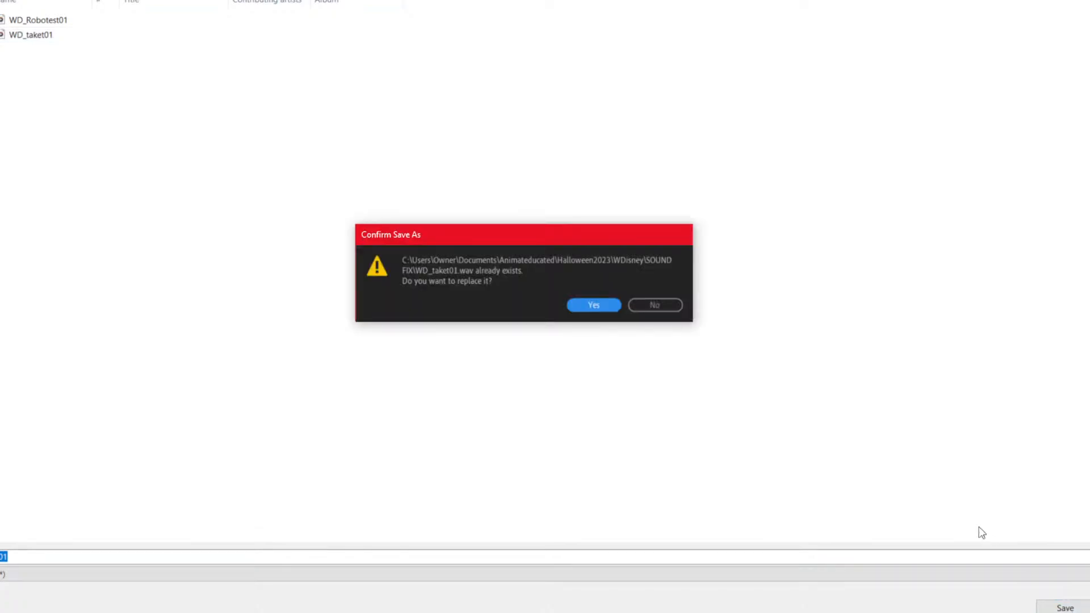
pyautogui.click(656, 305)
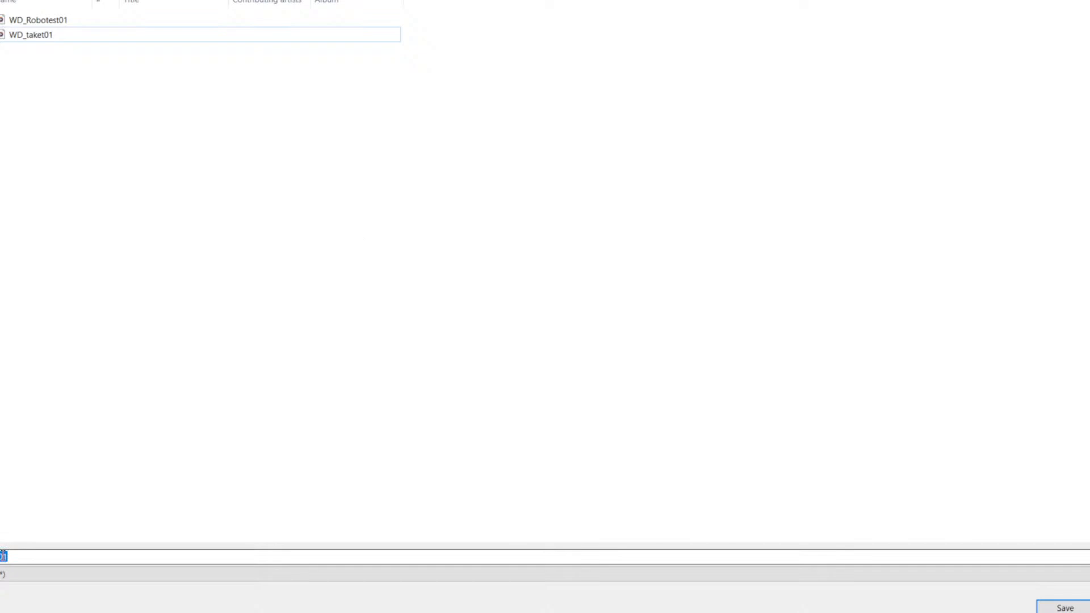
pyautogui.moveTo(3, 557); pyautogui.dragTo(11, 557)
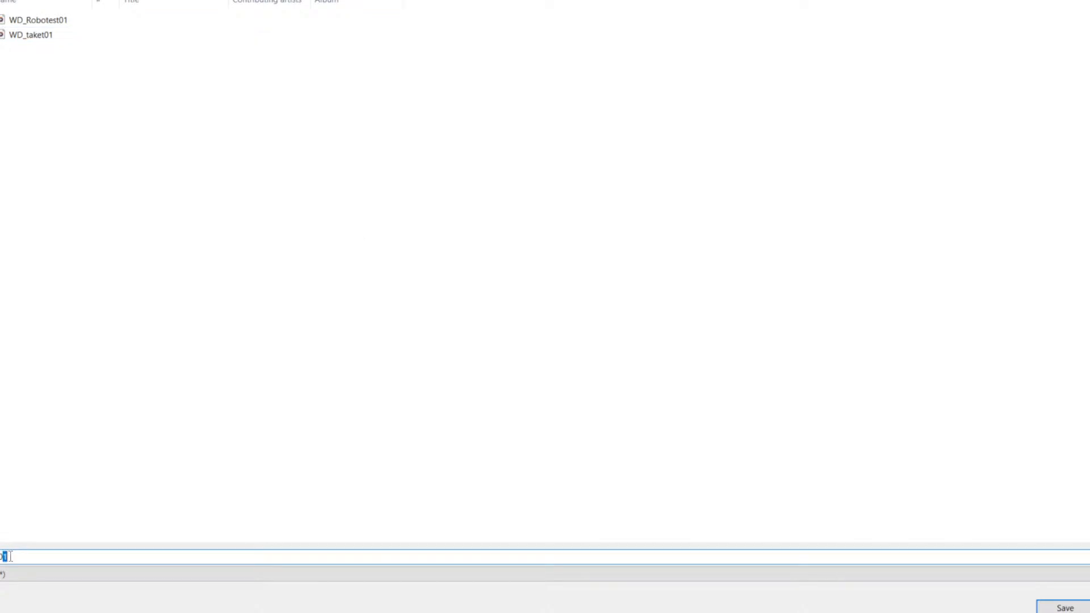
pyautogui.write('2')
pyautogui.click(1064, 607)
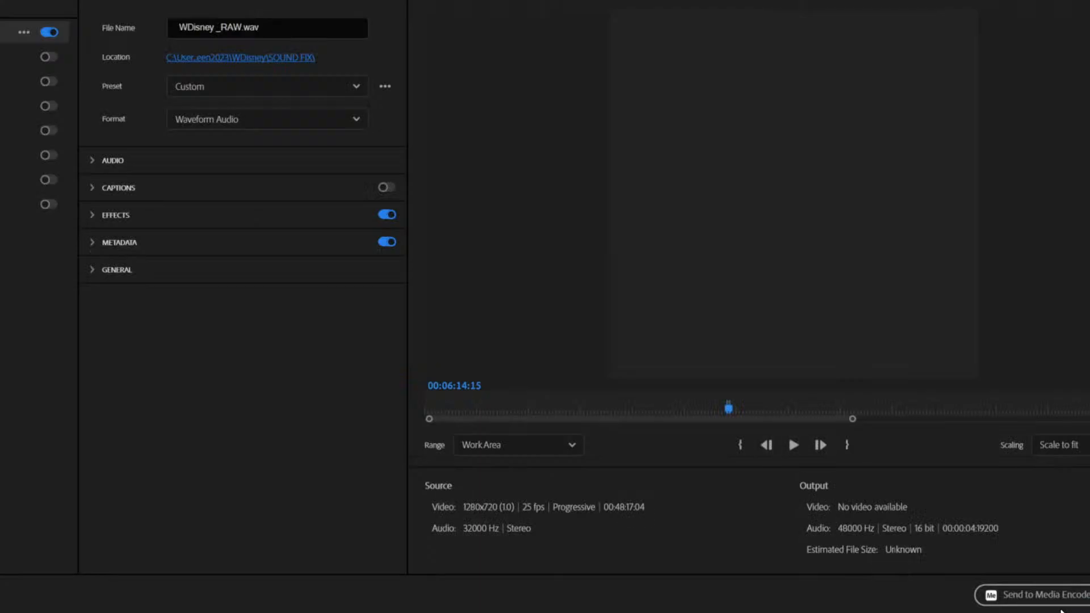
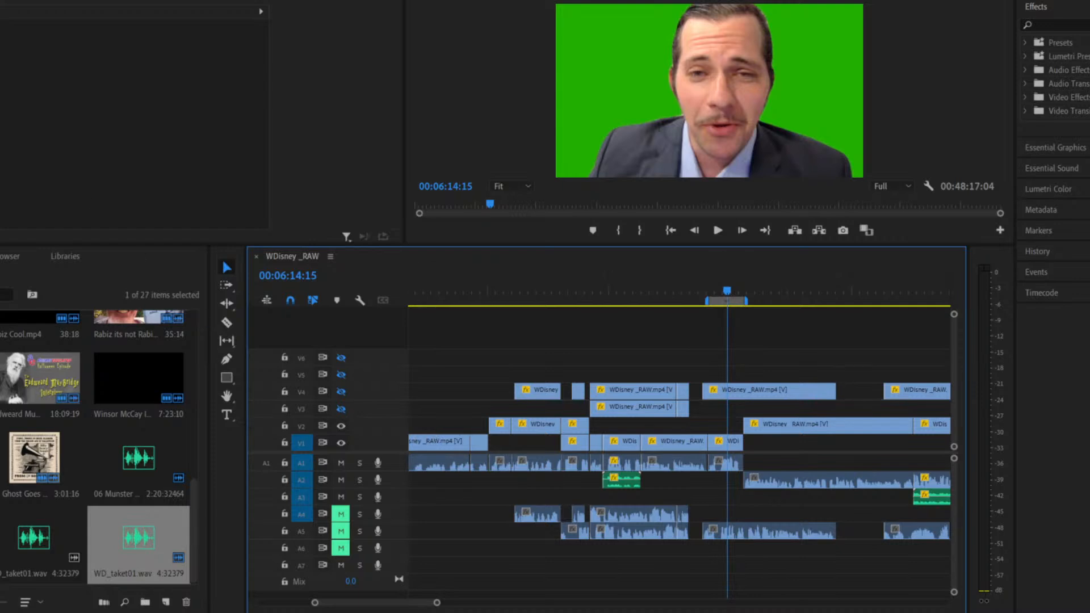
# Import the exported WD_taket02 file from the SOUND FIX folder into the Premiere Pro project.
pyautogui.hotkey('alt', 'f')
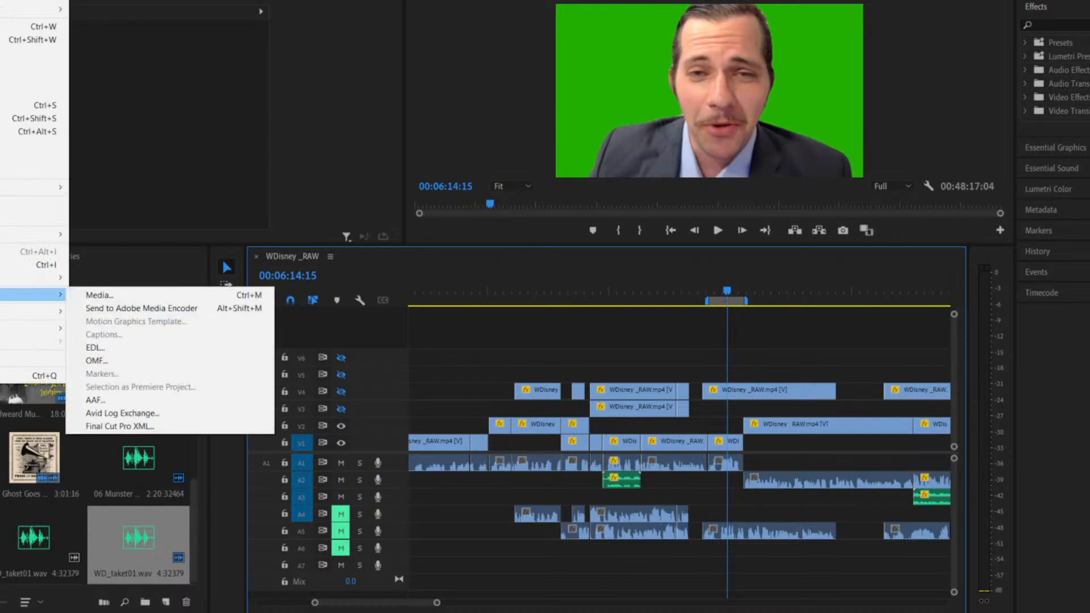
pyautogui.press('Return')
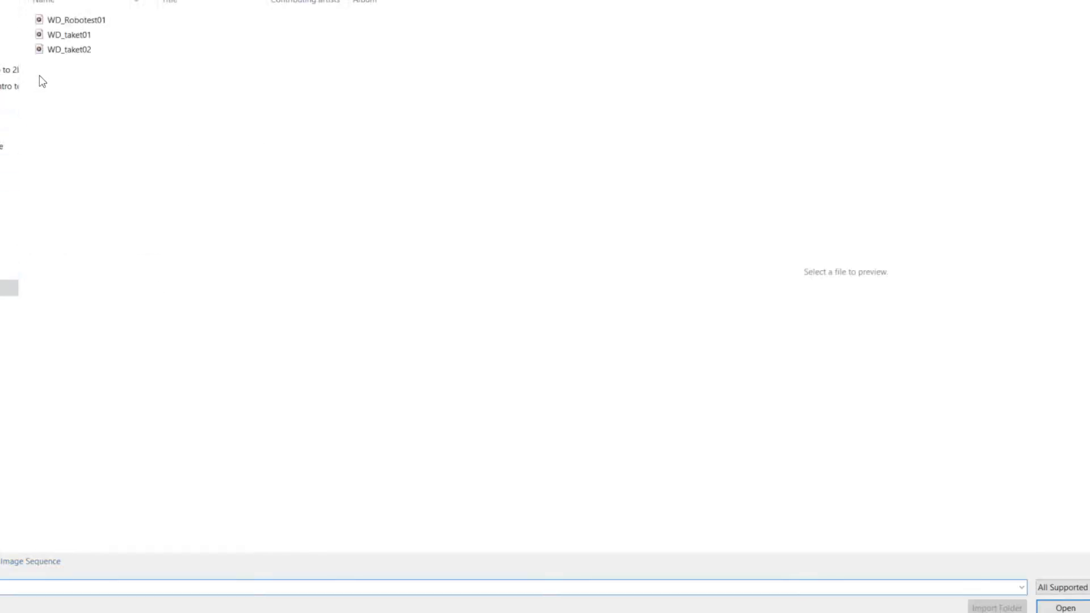
pyautogui.click(63, 56)
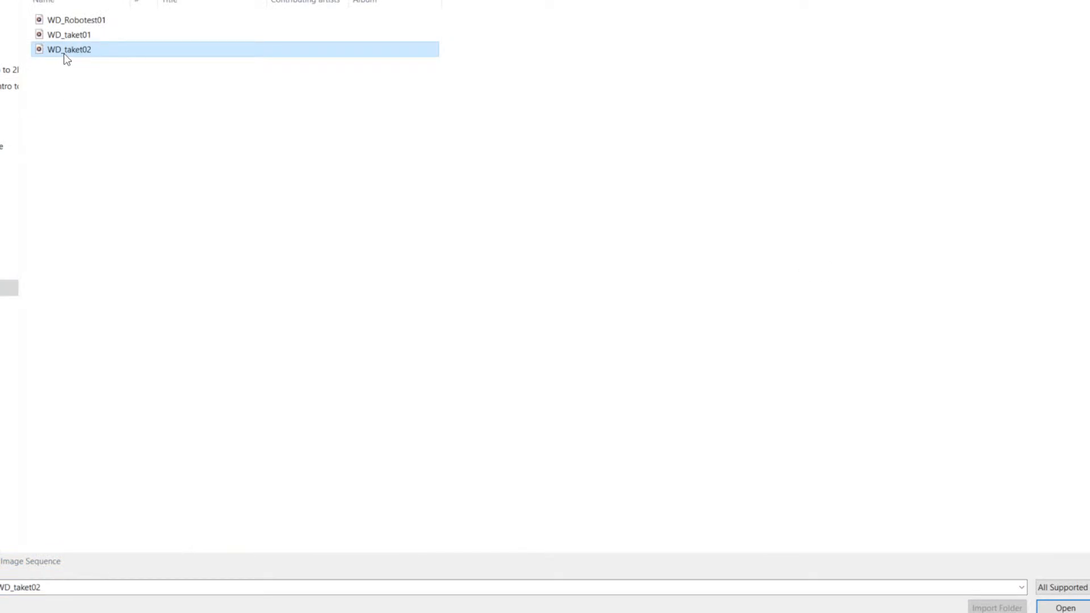
pyautogui.click(64, 54)
pyautogui.click(142, 49)
pyautogui.click(1075, 605)
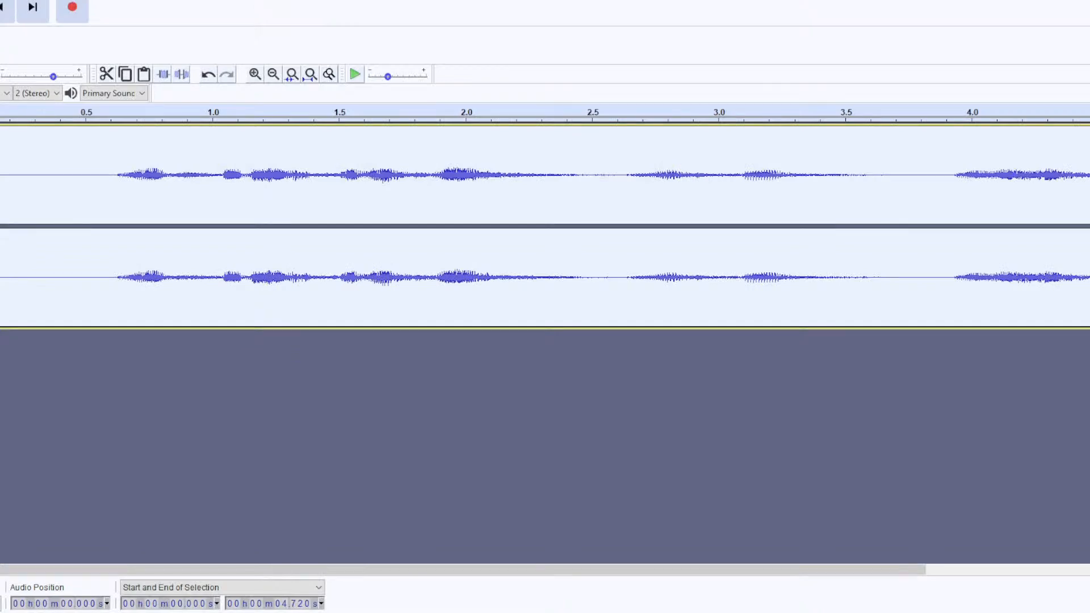
# Switch to Audacity and import the WD_taket02 audio from Halloween2023, WDisney, SOUND FIX.
pyautogui.moveTo(1, 57)
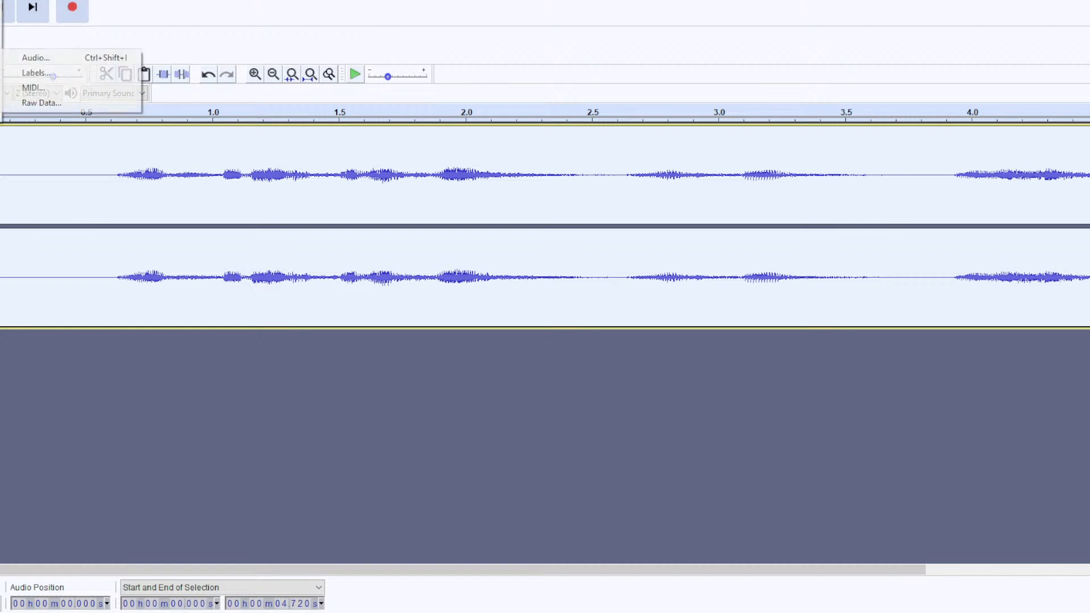
pyautogui.click(36, 57)
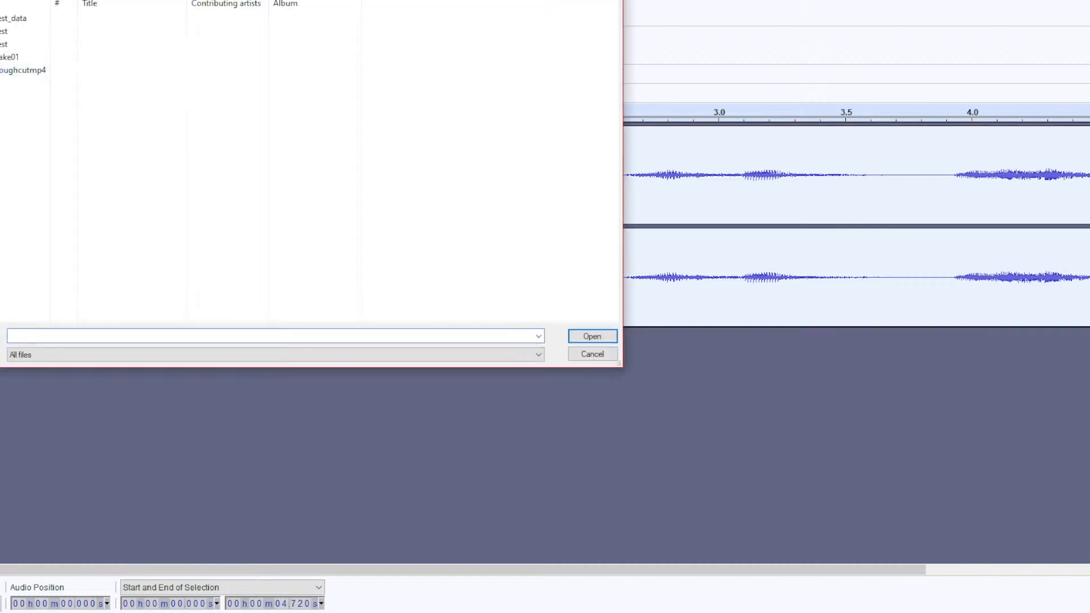
pyautogui.click(112, 0)
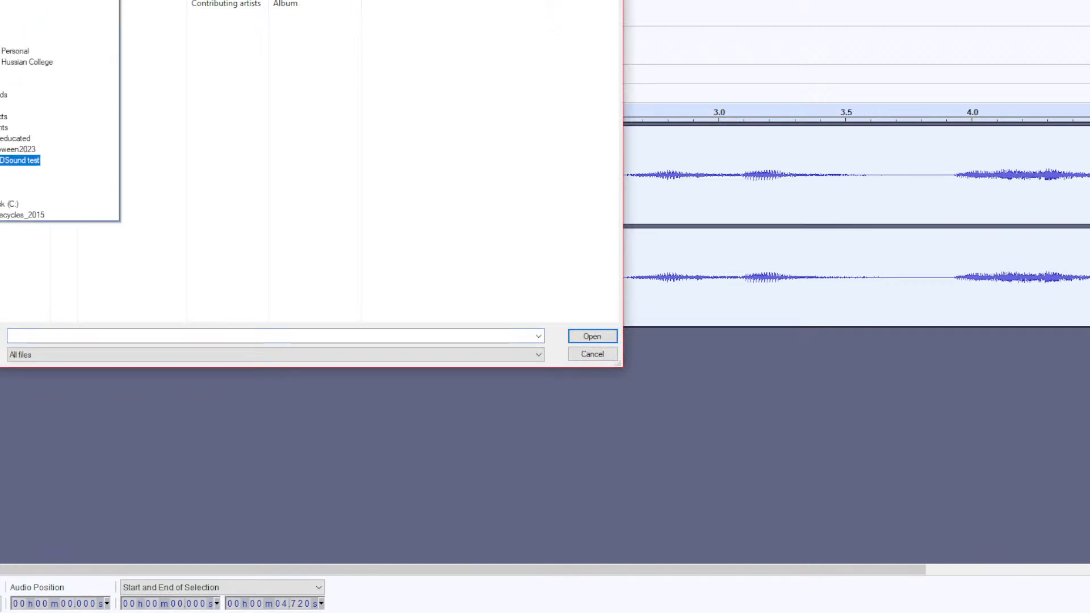
pyautogui.click(32, 149)
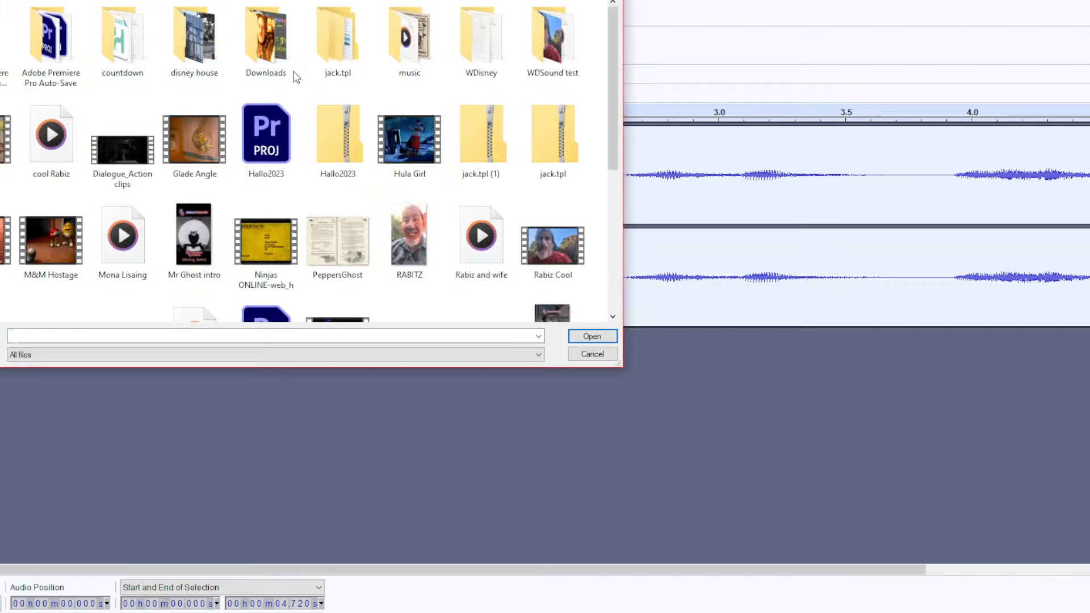
pyautogui.click(460, 50)
pyautogui.doubleClick(461, 49)
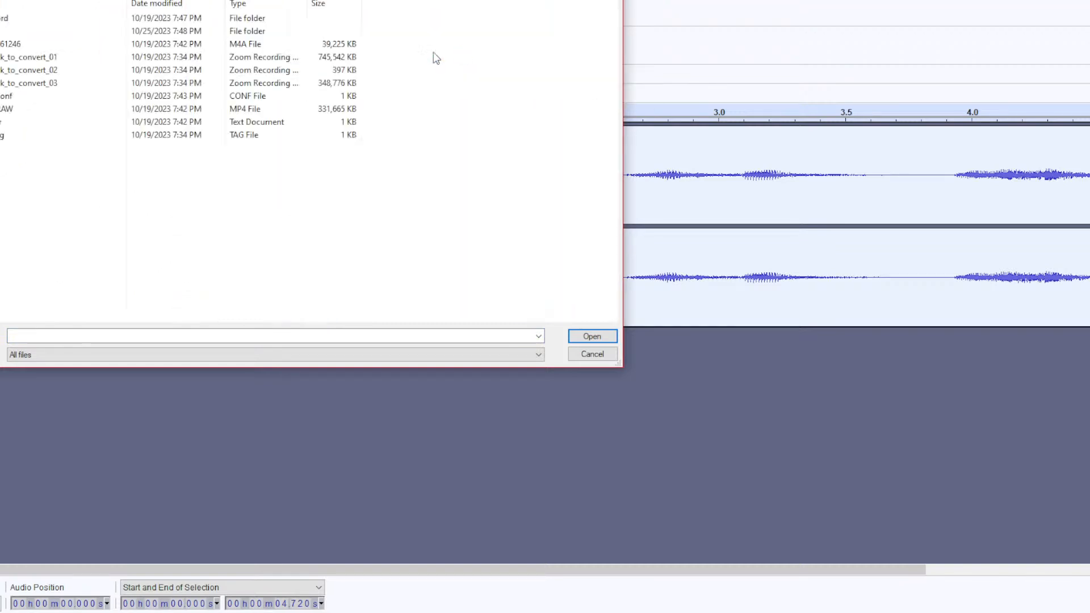
pyautogui.doubleClick(63, 34)
pyautogui.doubleClick(23, 43)
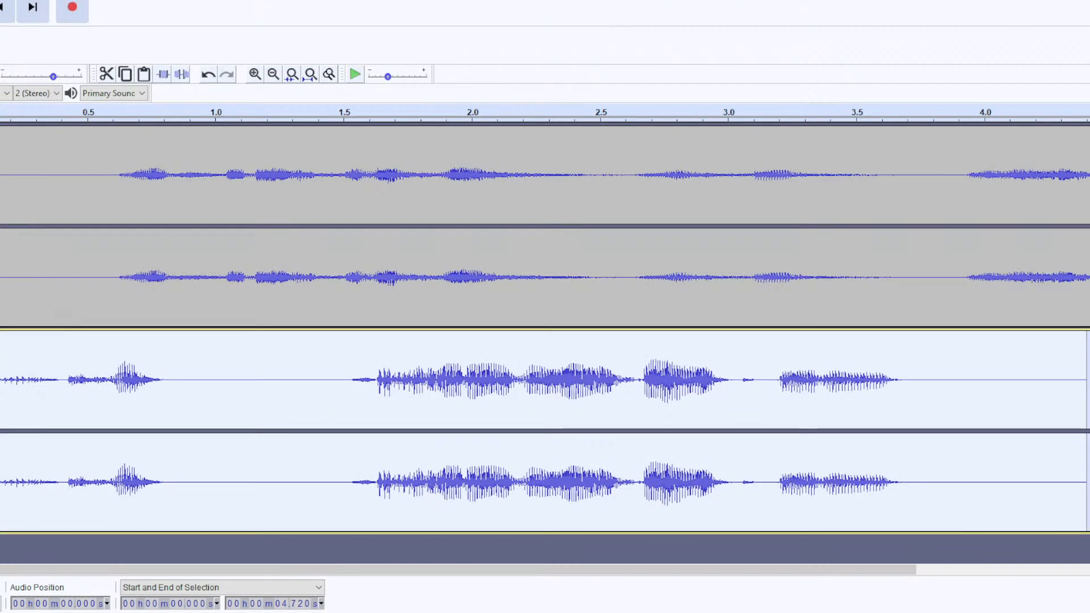
# Mute the older upper stereo track and play the newly imported WD_taket02 track.
pyautogui.click(0, 145)
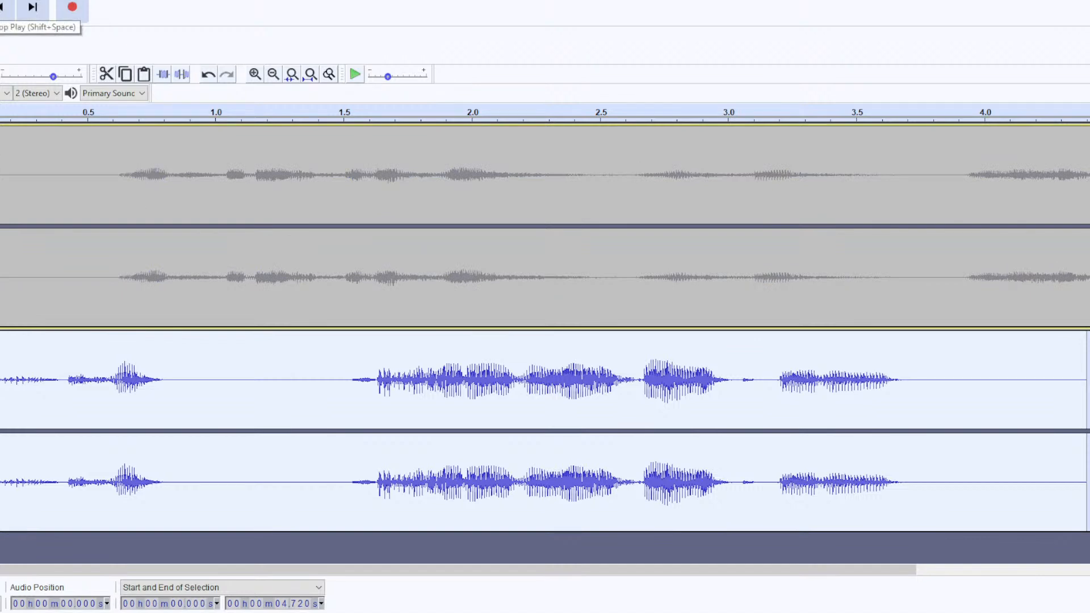
pyautogui.press('space')
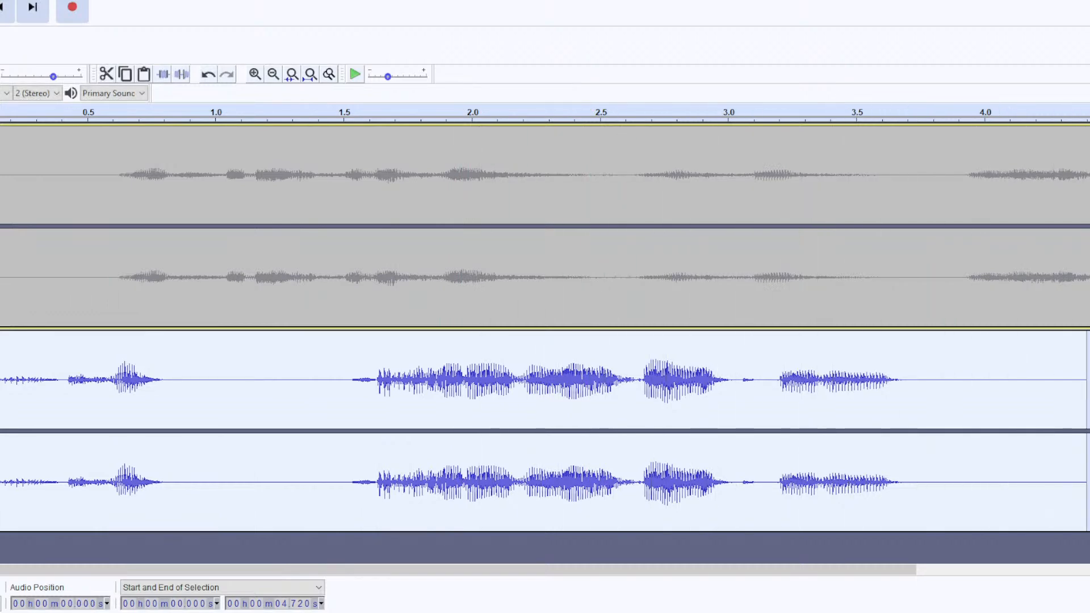
pyautogui.moveTo(41, 81)
pyautogui.click(0, 0)
pyautogui.click(0, 0)
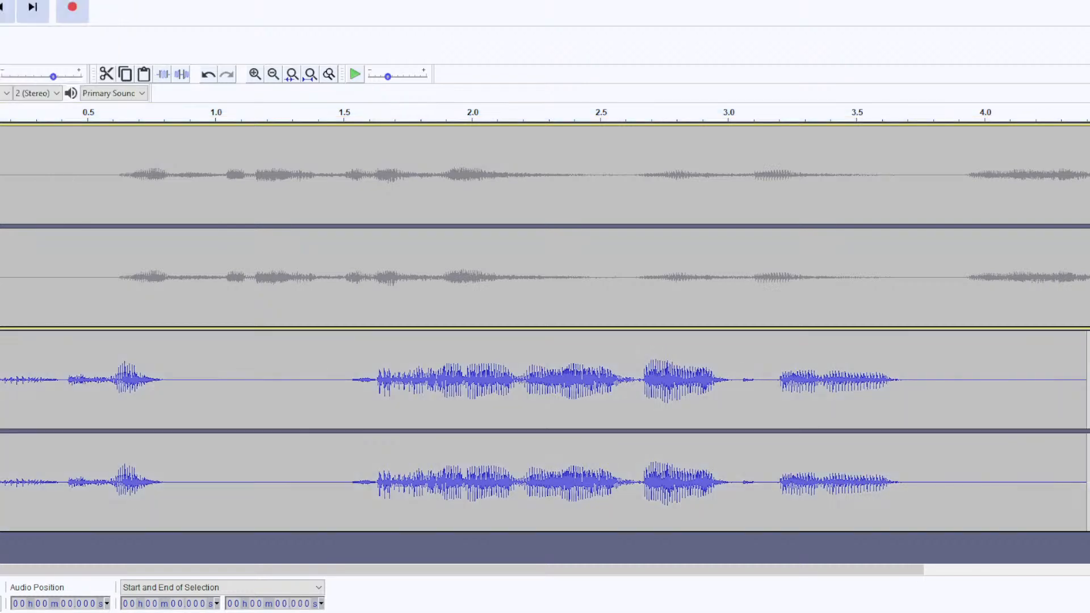
# Remove the older muted stereo track and select all of the remaining WD_taket02 audio.
pyautogui.click(0, 0)
pyautogui.click(0, 0)
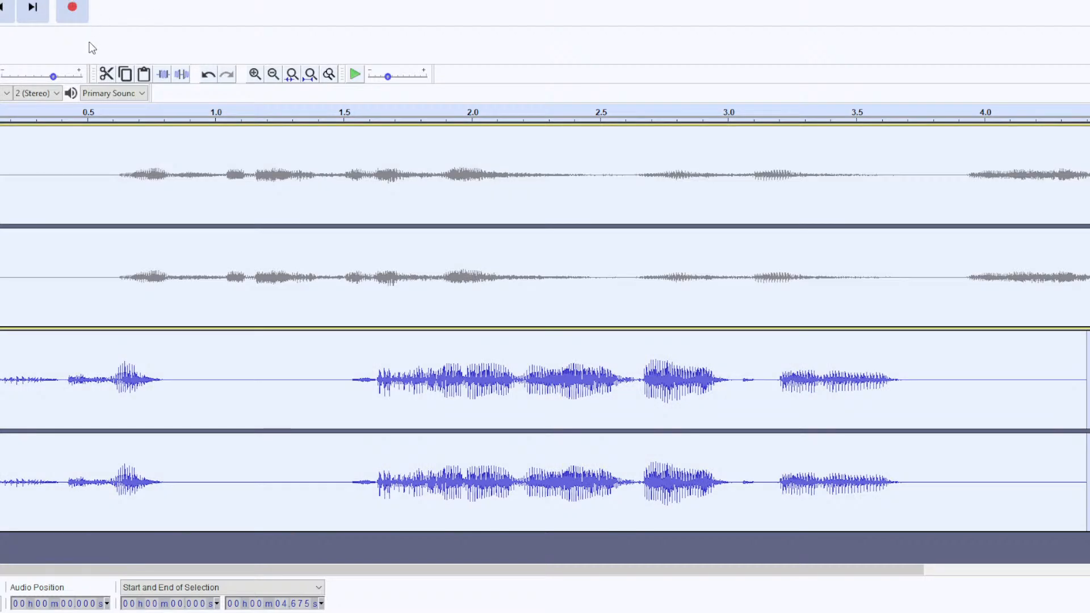
pyautogui.click(57, 346)
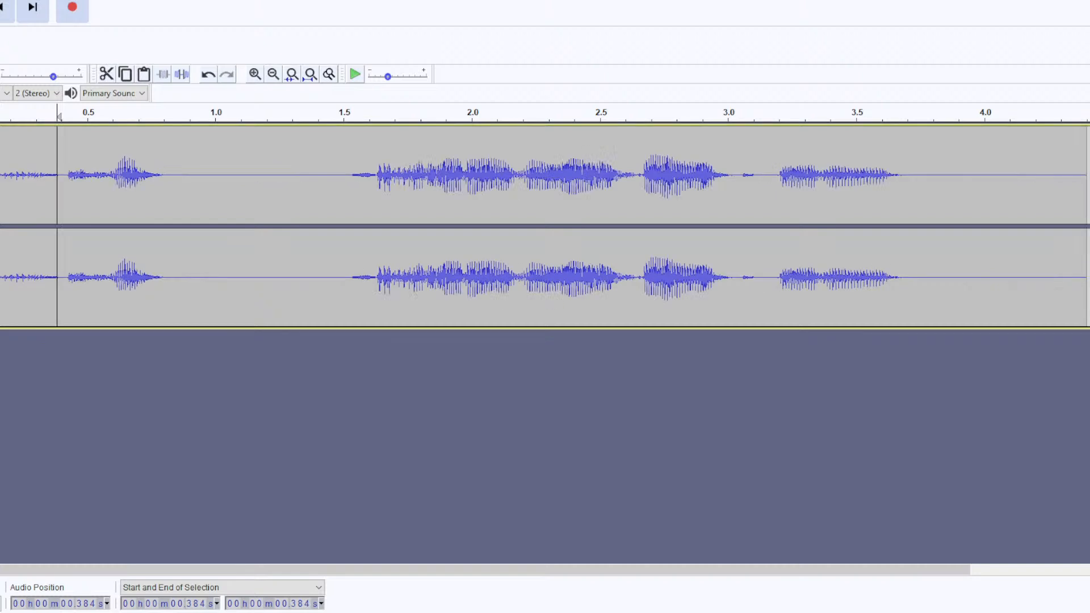
pyautogui.hotkey('alt', 's')
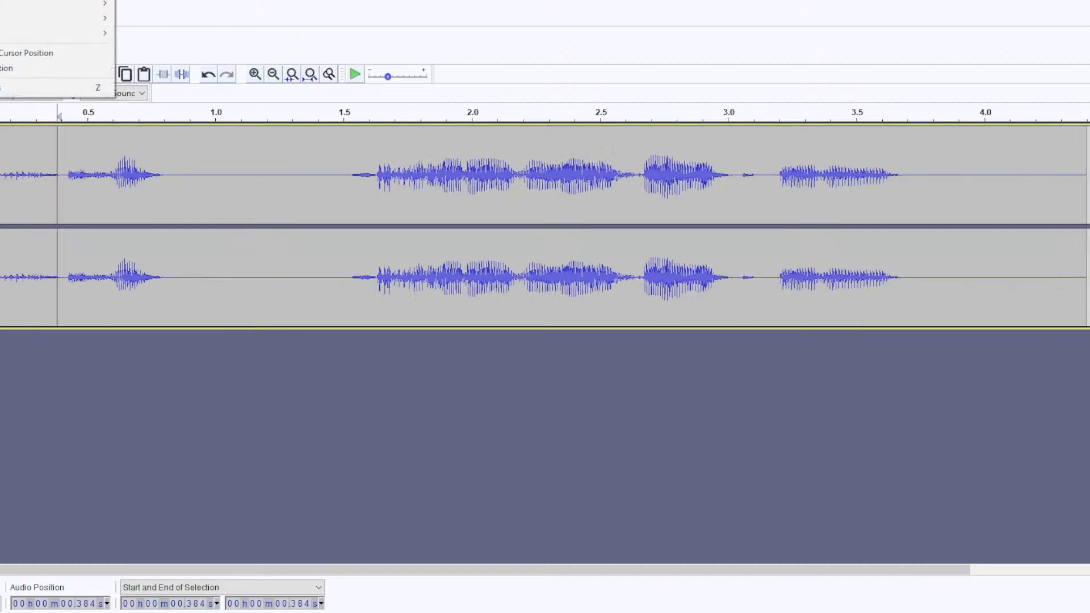
pyautogui.hotkey('ctrl', 'a')
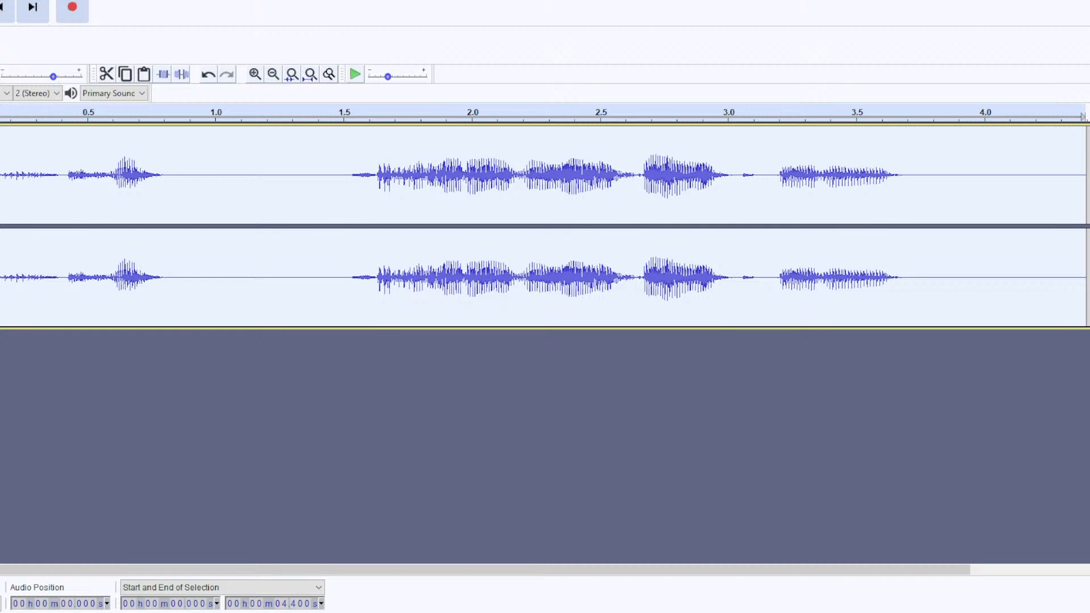
pyautogui.click(101, 0)
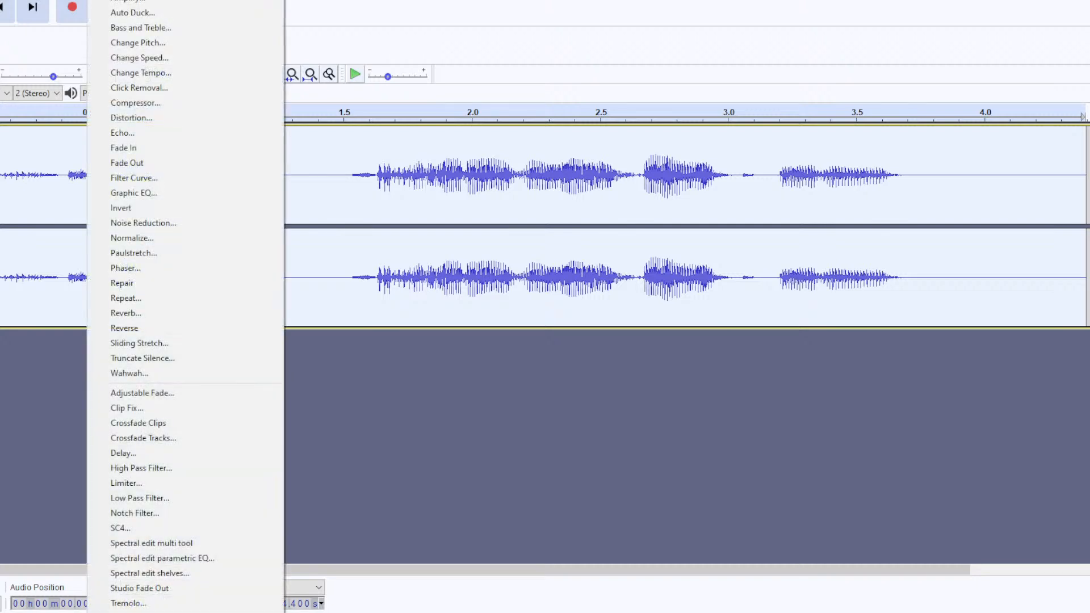
pyautogui.click(136, 47)
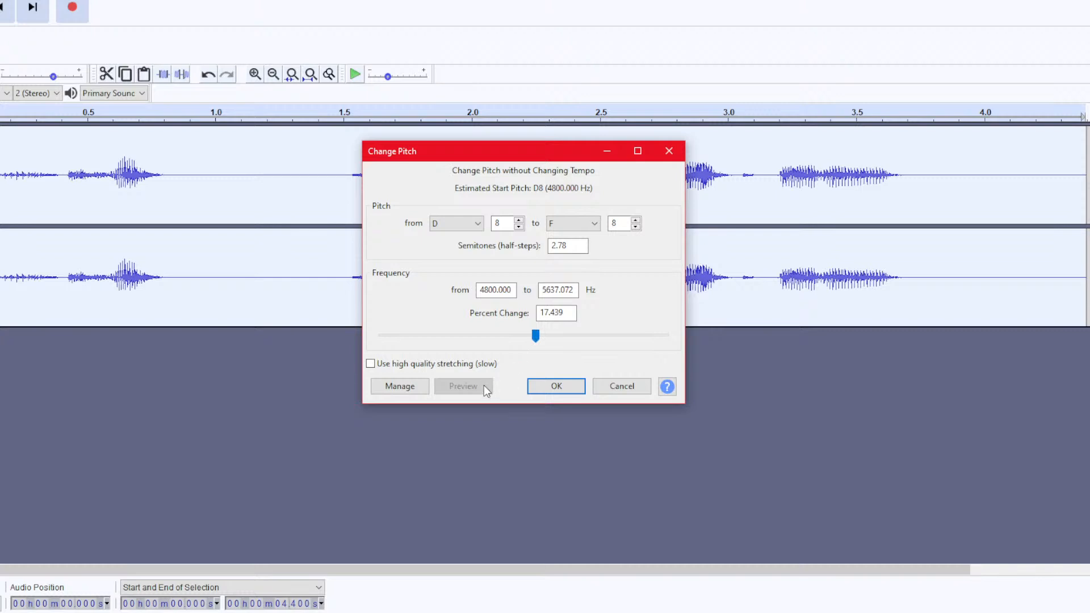
pyautogui.moveTo(534, 338); pyautogui.dragTo(537, 339)
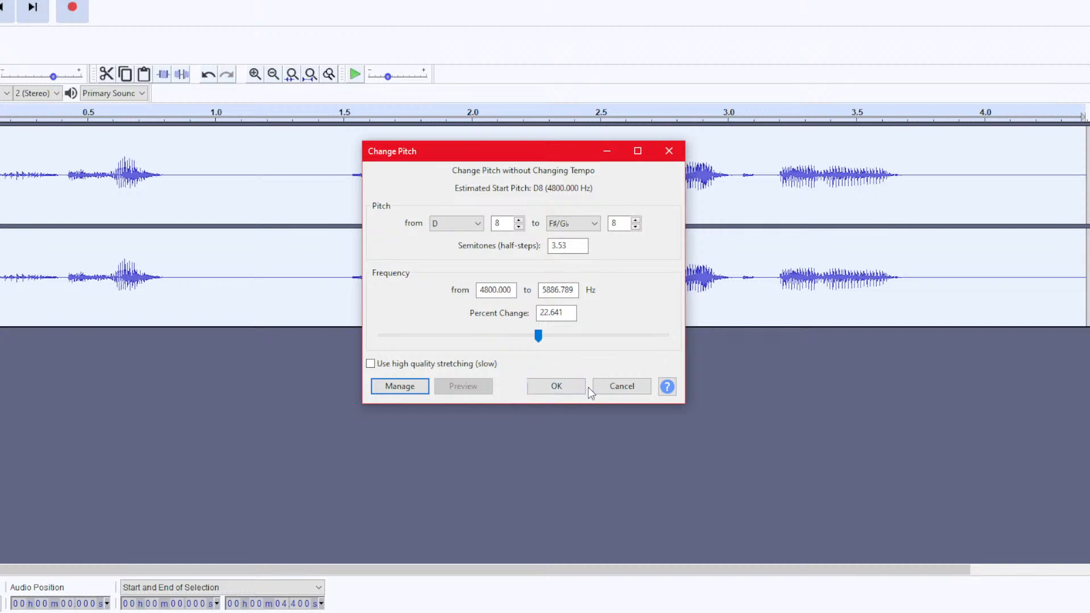
pyautogui.click(621, 386)
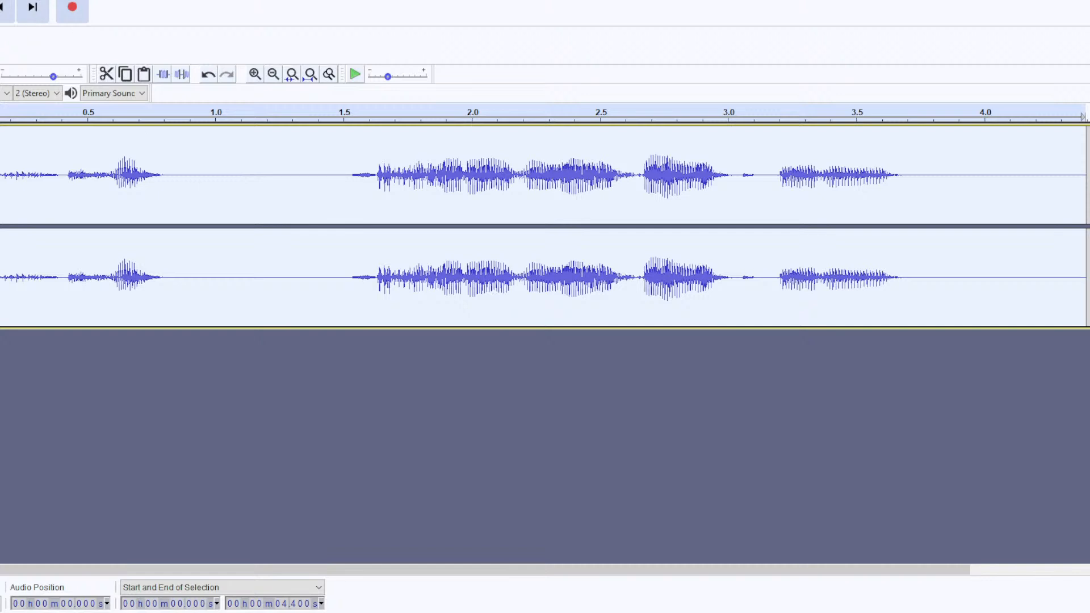
pyautogui.hotkey('alt', 's')
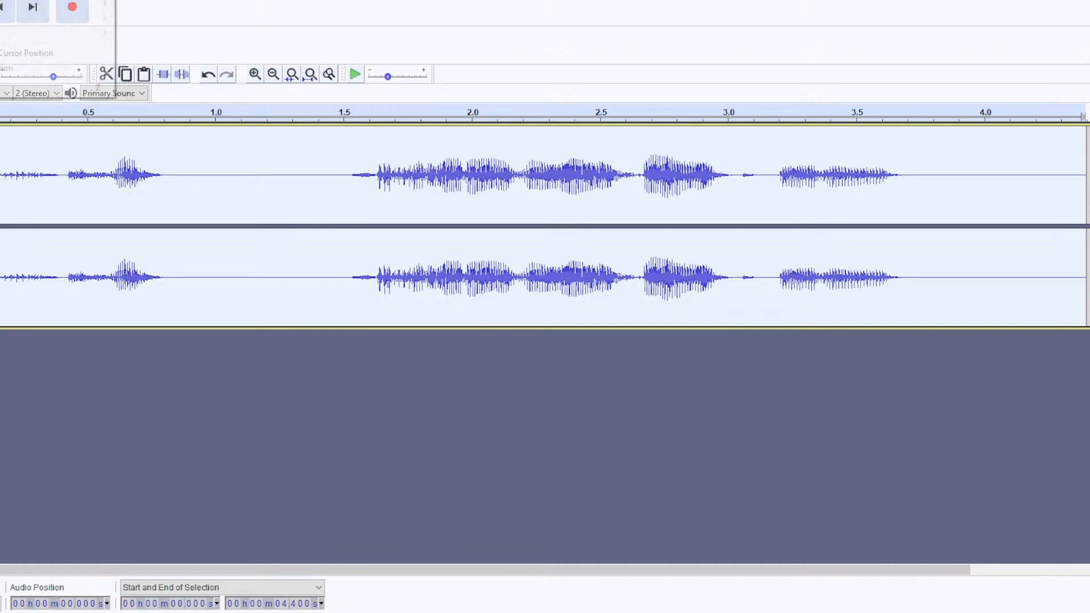
pyautogui.press('Escape')
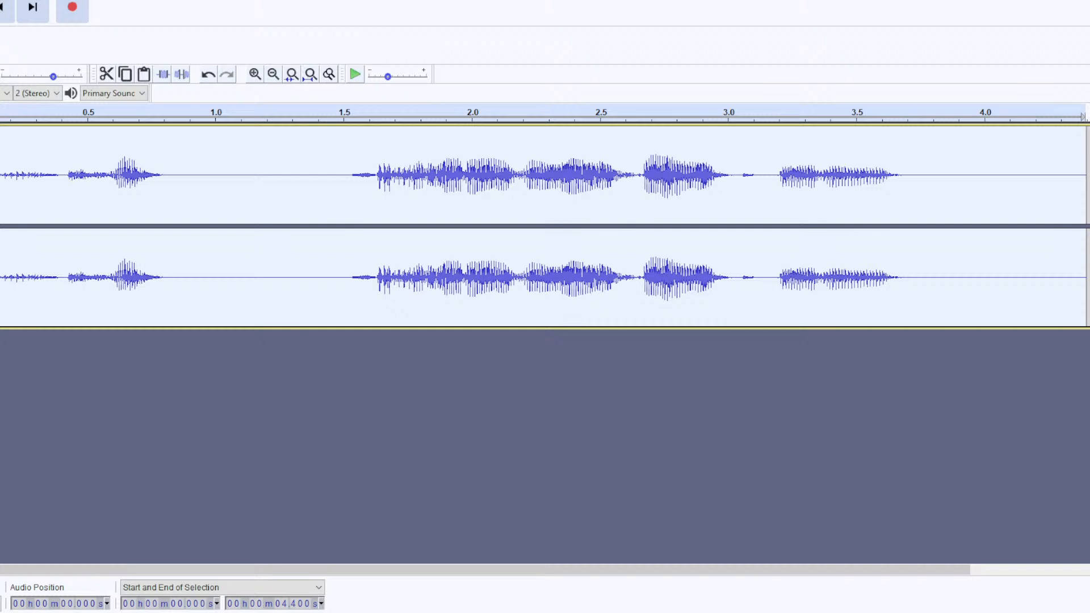
pyautogui.press('space')
# Open the Change Pitch effect for the whole selected track and preview a 22.641 percent change.
pyautogui.click(104, 0)
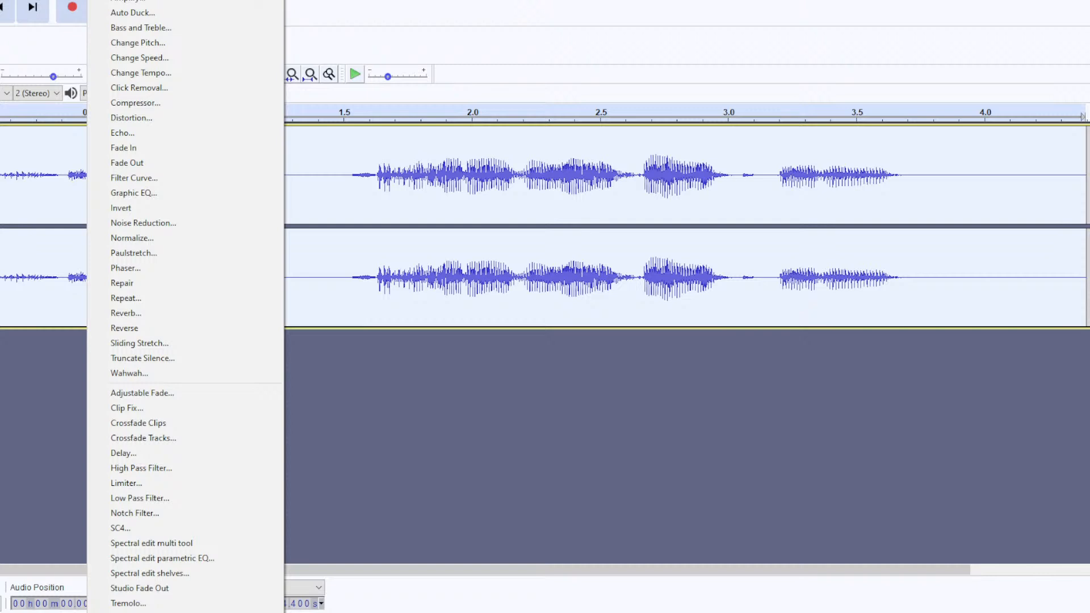
pyautogui.click(138, 44)
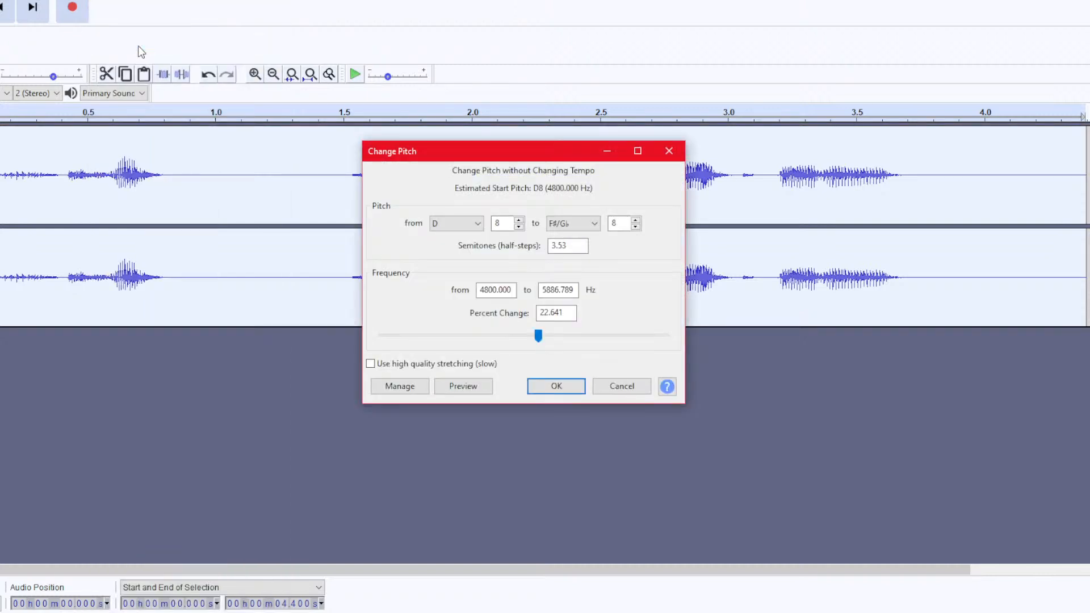
pyautogui.click(464, 386)
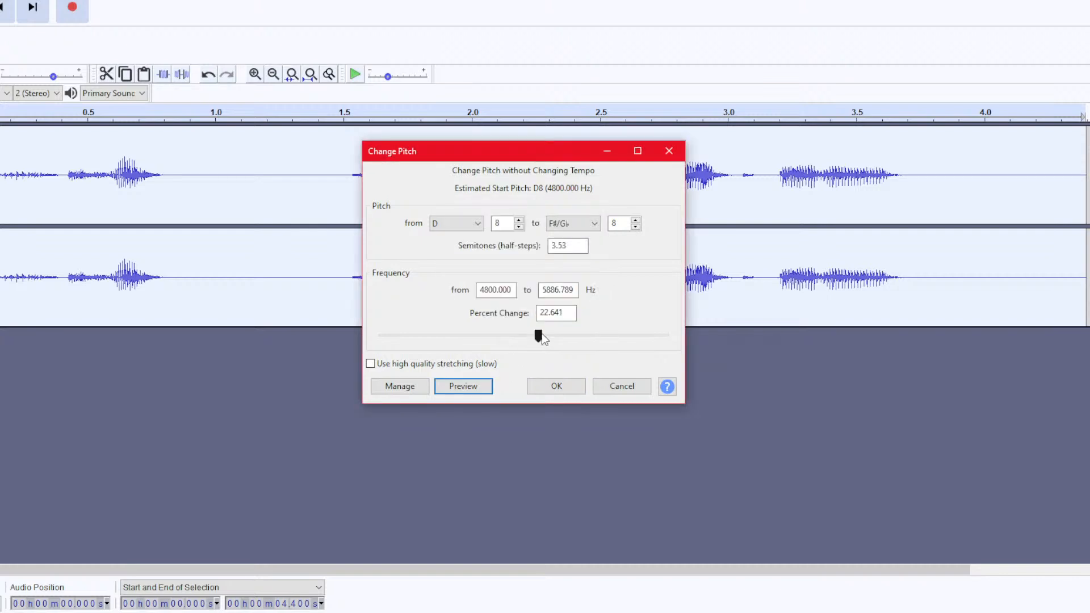
# Try pitch changes of 125.404, 33.896, -14 and -32 percent, previewing each one on the voice.
pyautogui.moveTo(538, 336); pyautogui.dragTo(581, 335)
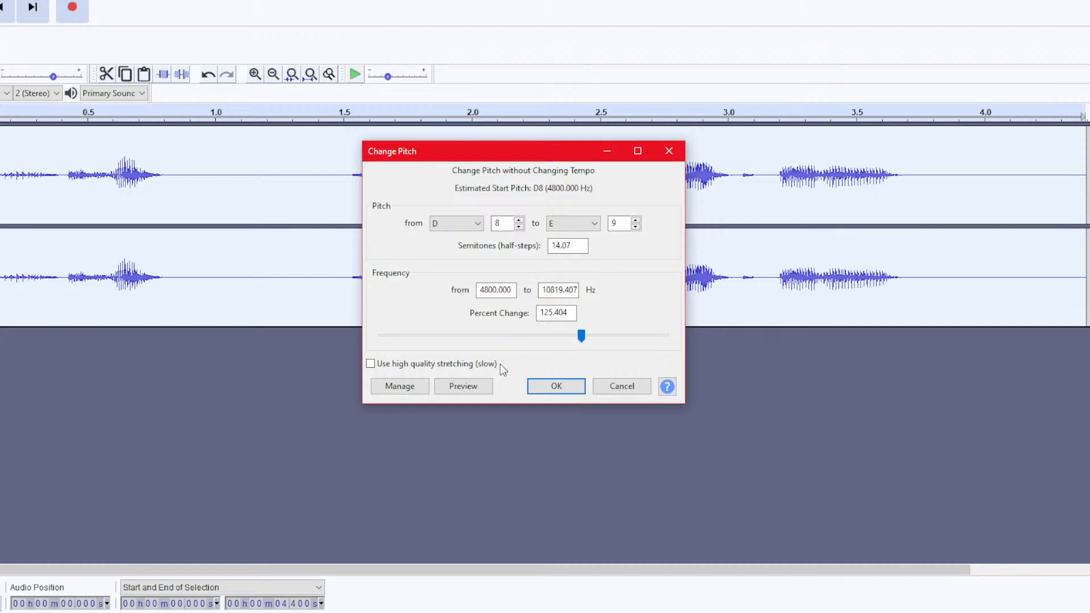
pyautogui.click(477, 390)
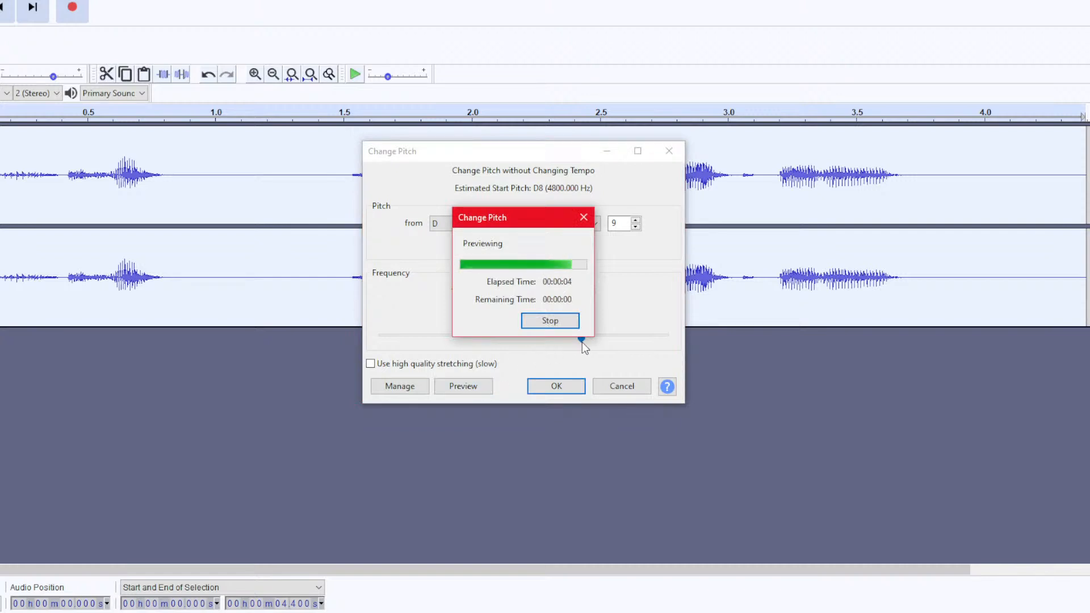
pyautogui.moveTo(581, 337); pyautogui.dragTo(544, 337)
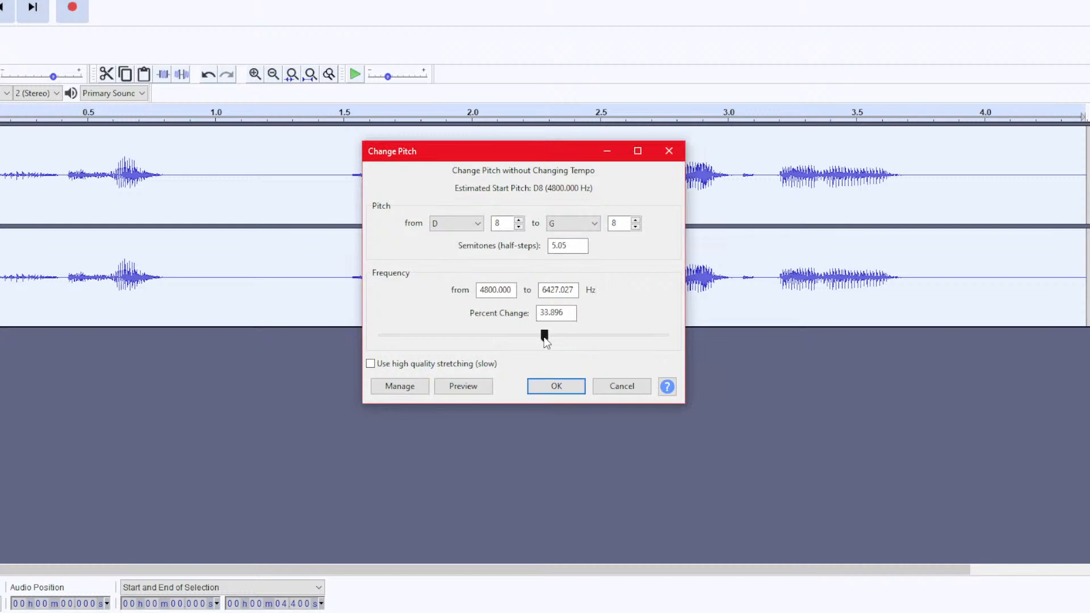
pyautogui.click(467, 387)
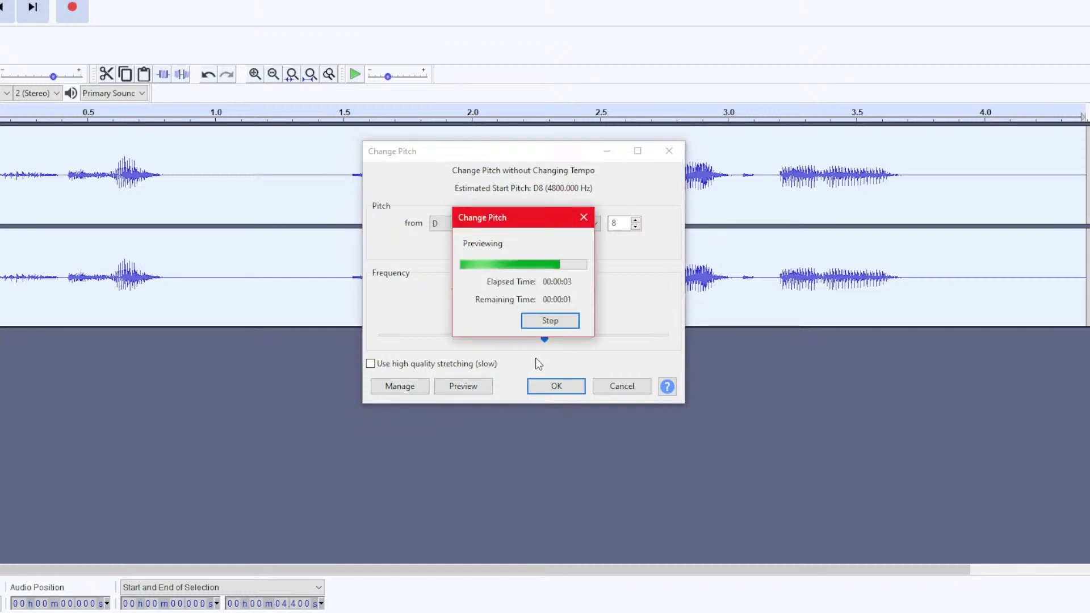
pyautogui.moveTo(544, 337); pyautogui.dragTo(502, 336)
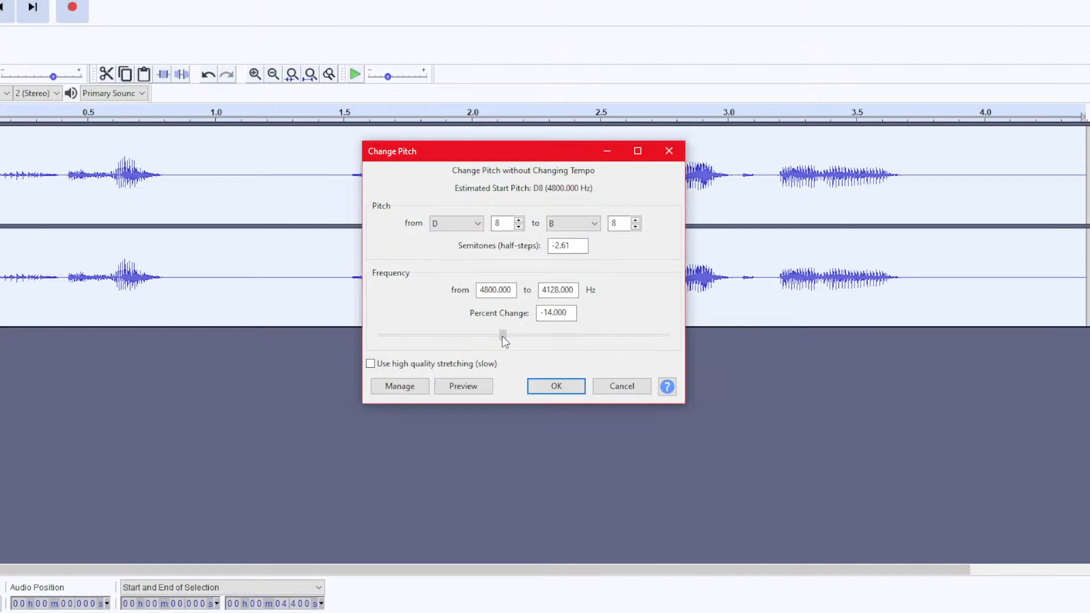
pyautogui.click(468, 385)
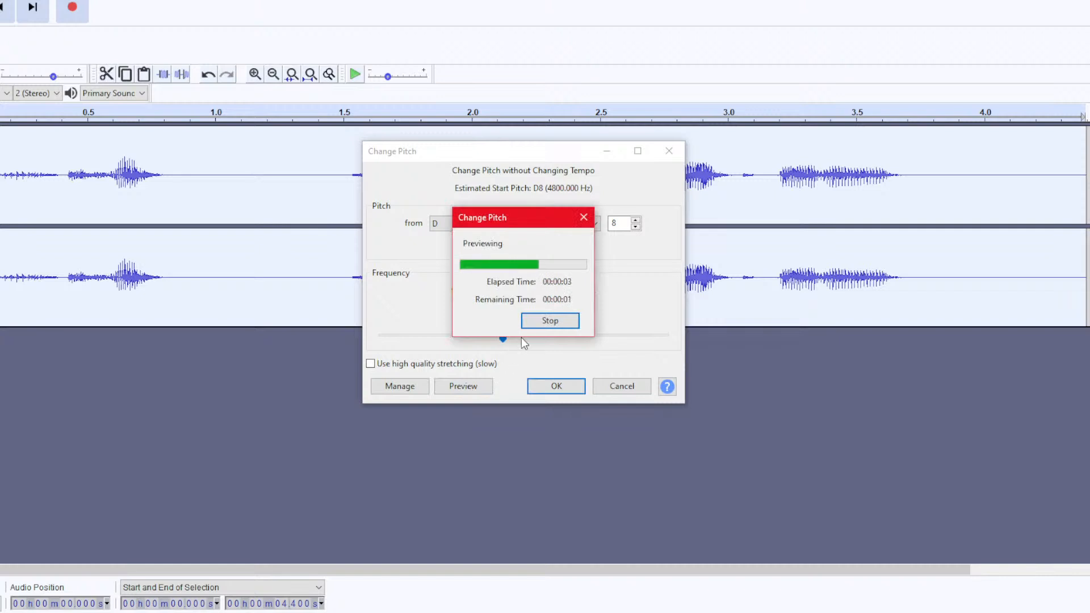
pyautogui.click(532, 320)
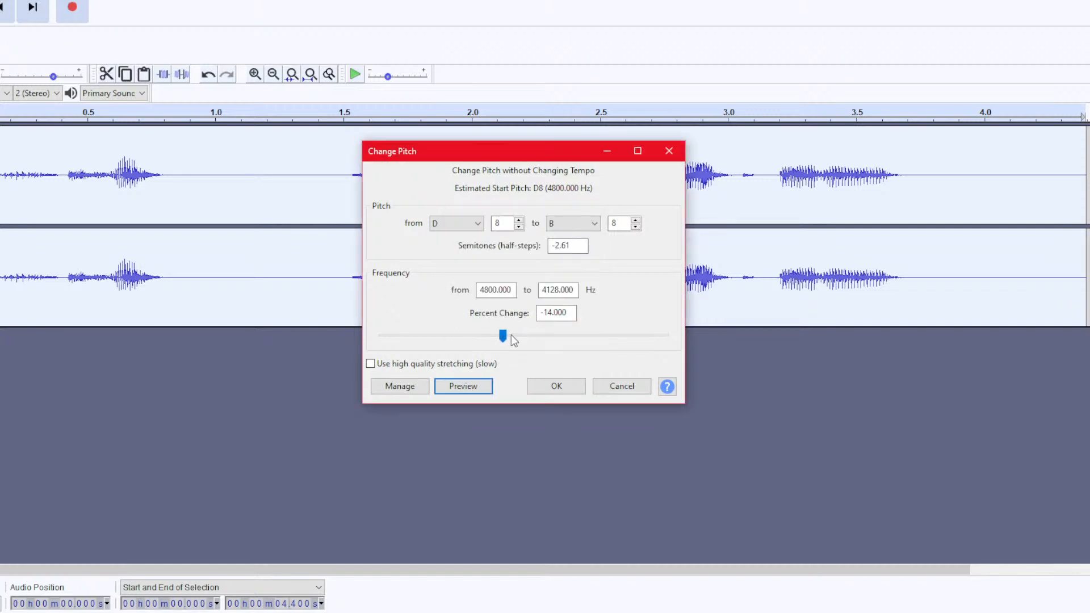
pyautogui.moveTo(504, 336); pyautogui.dragTo(480, 340)
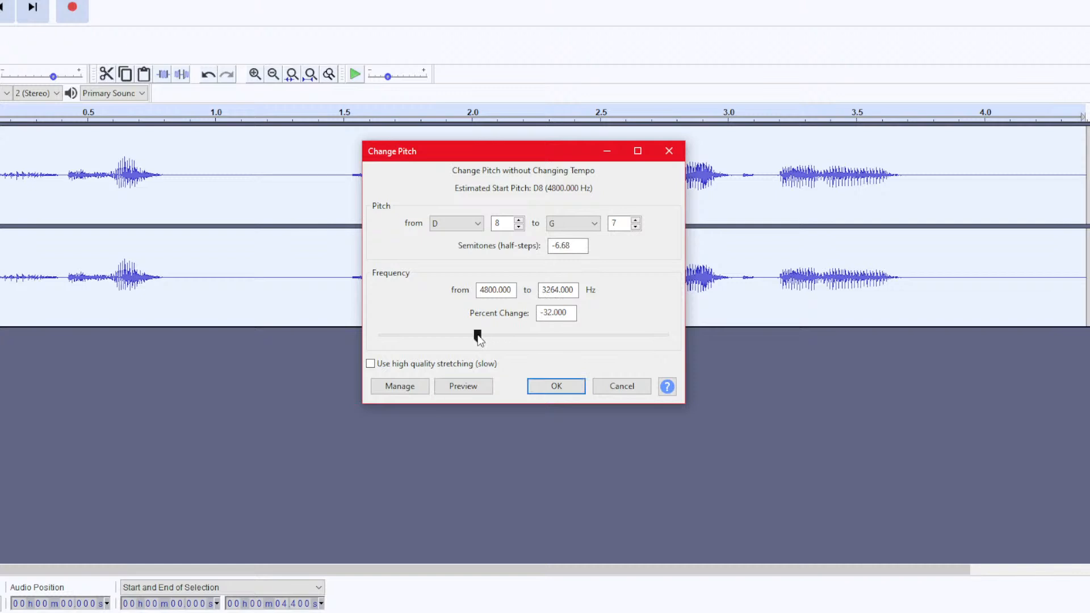
pyautogui.click(466, 382)
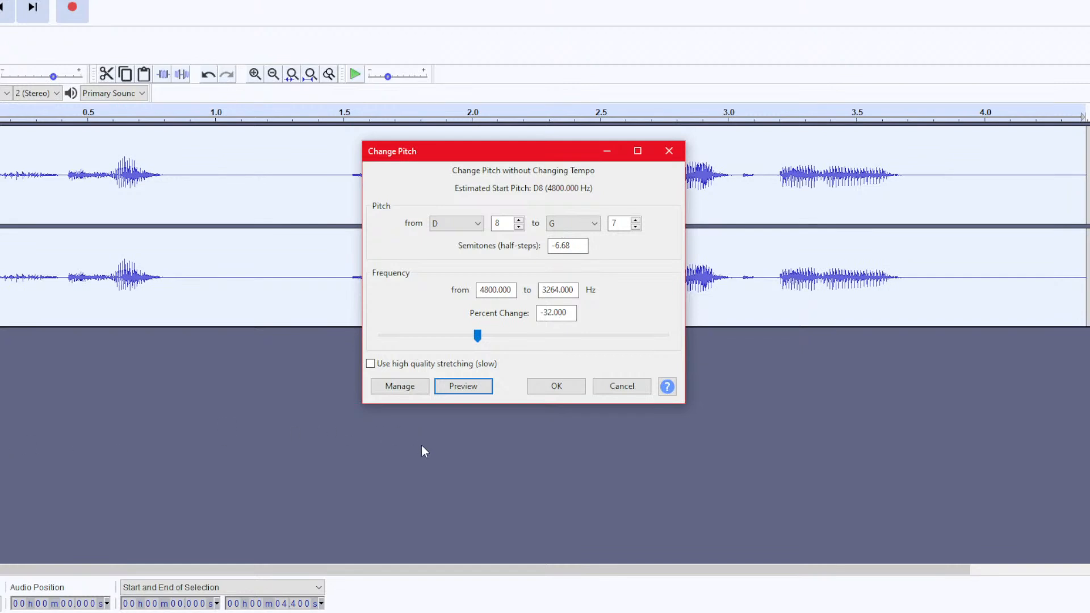
# Lower the voice's pitch by slightly less than 32 percent, preview it and apply the change to the selected track.
pyautogui.click(461, 385)
pyautogui.click(477, 337)
pyautogui.moveTo(479, 343); pyautogui.dragTo(486, 341)
pyautogui.click(469, 386)
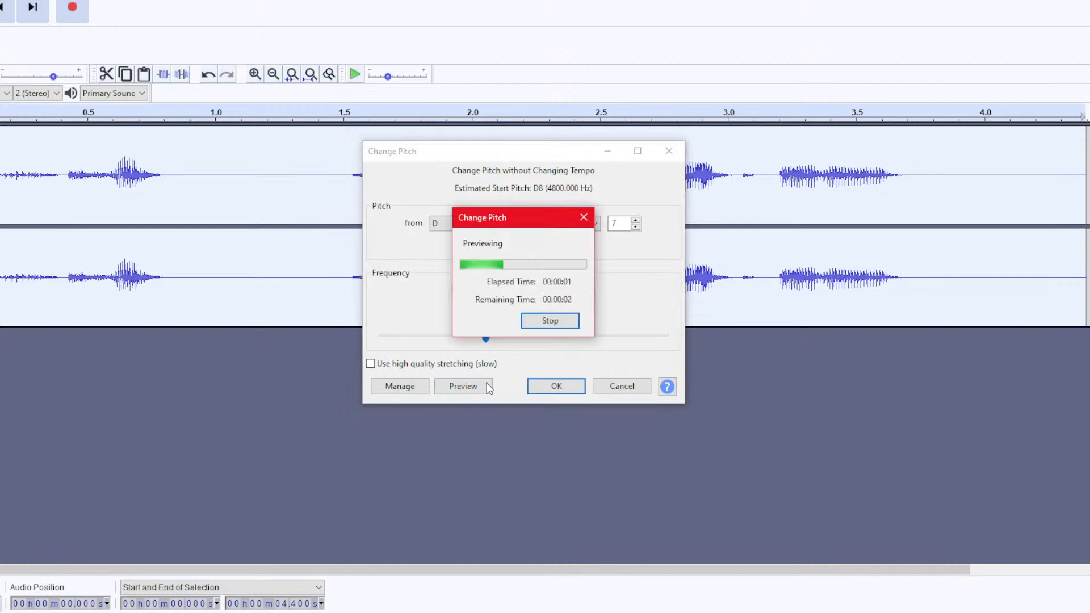
pyautogui.click(546, 386)
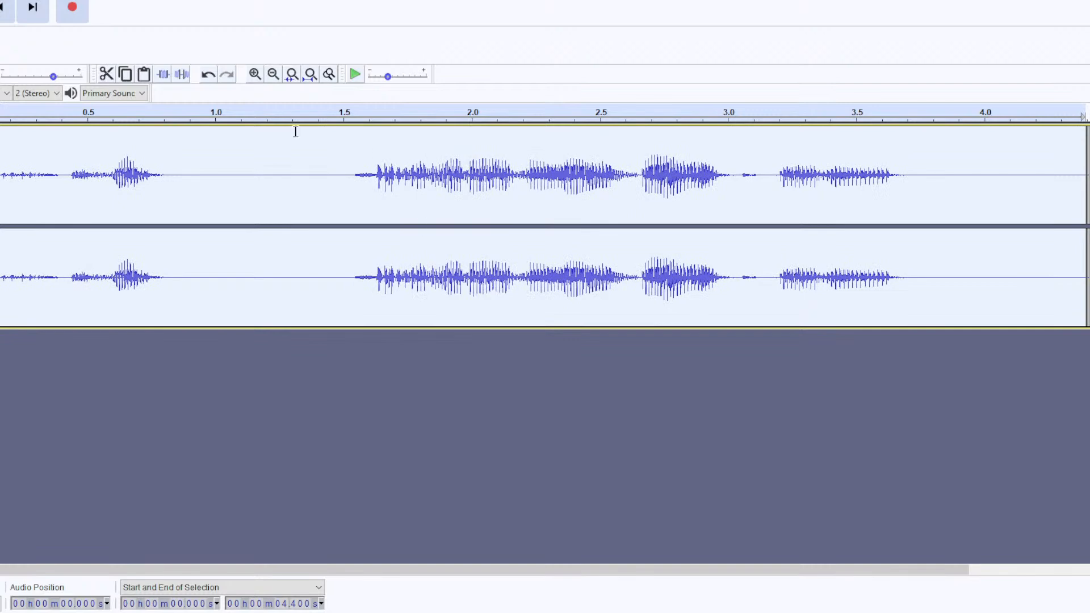
# Preview and apply Reverb to the selected track with room size 63%, pre-delay 42 ms and reverberance 53%.
pyautogui.click(102, 0)
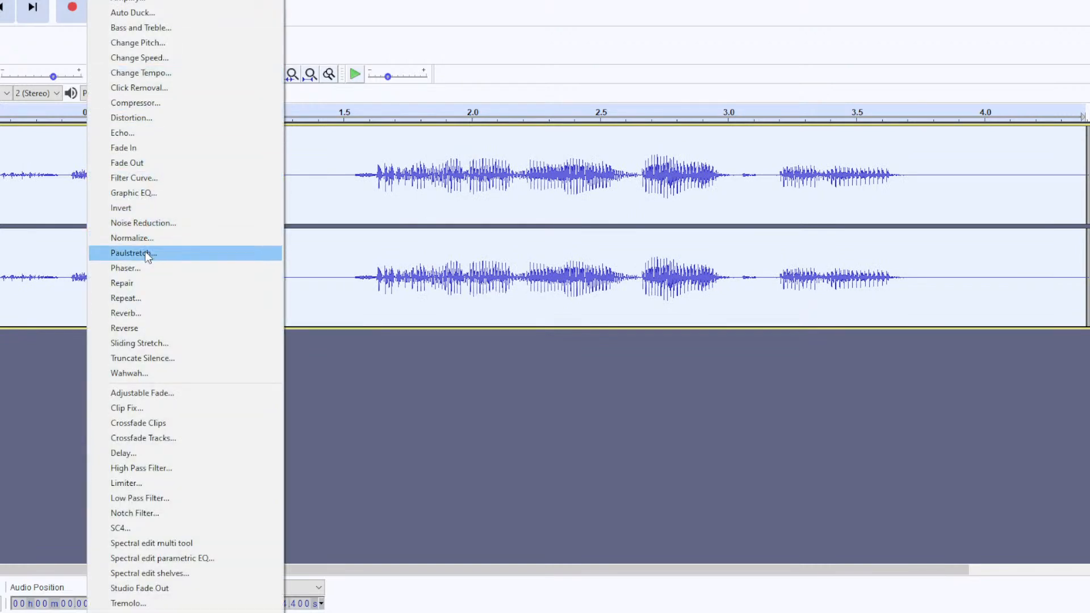
pyautogui.click(154, 313)
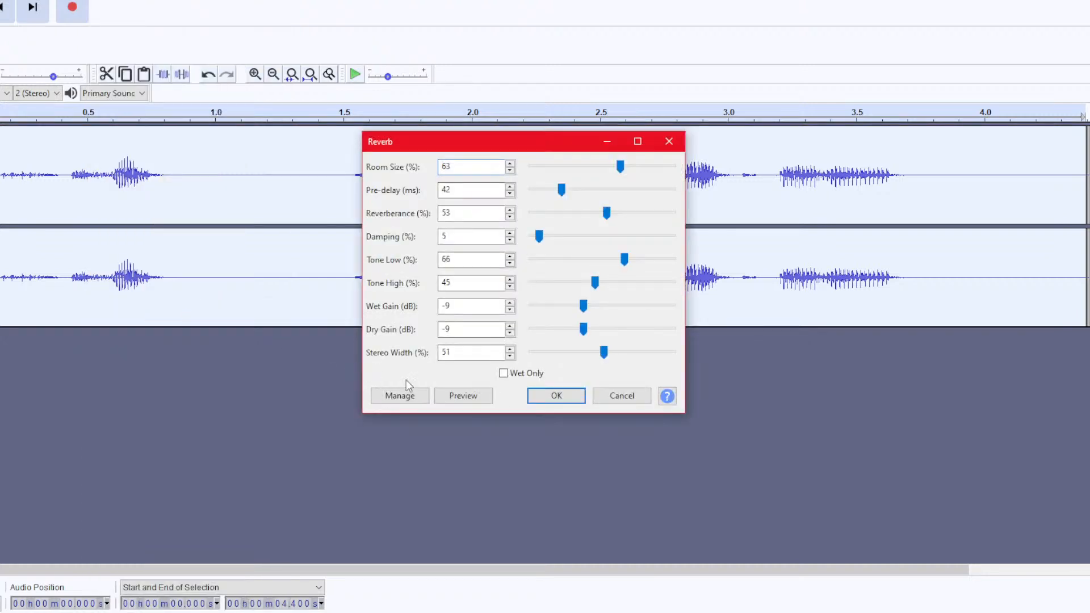
pyautogui.click(451, 396)
pyautogui.click(553, 396)
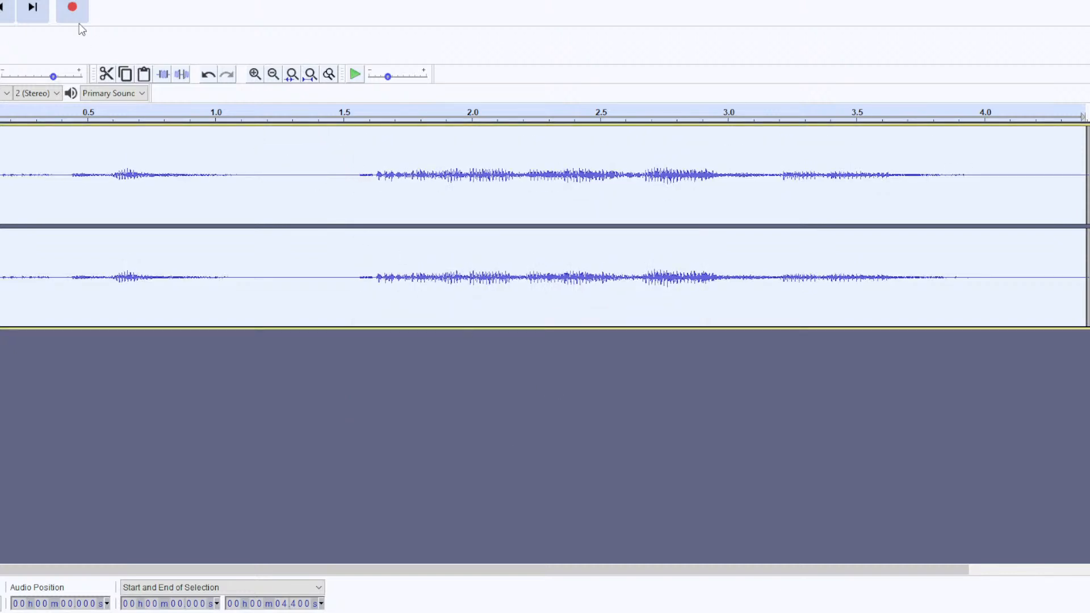
# Export the altered audio as a signed 16-bit PCM WAV file named WDisney _take03.
pyautogui.click(0, 0)
pyautogui.moveTo(0, 42)
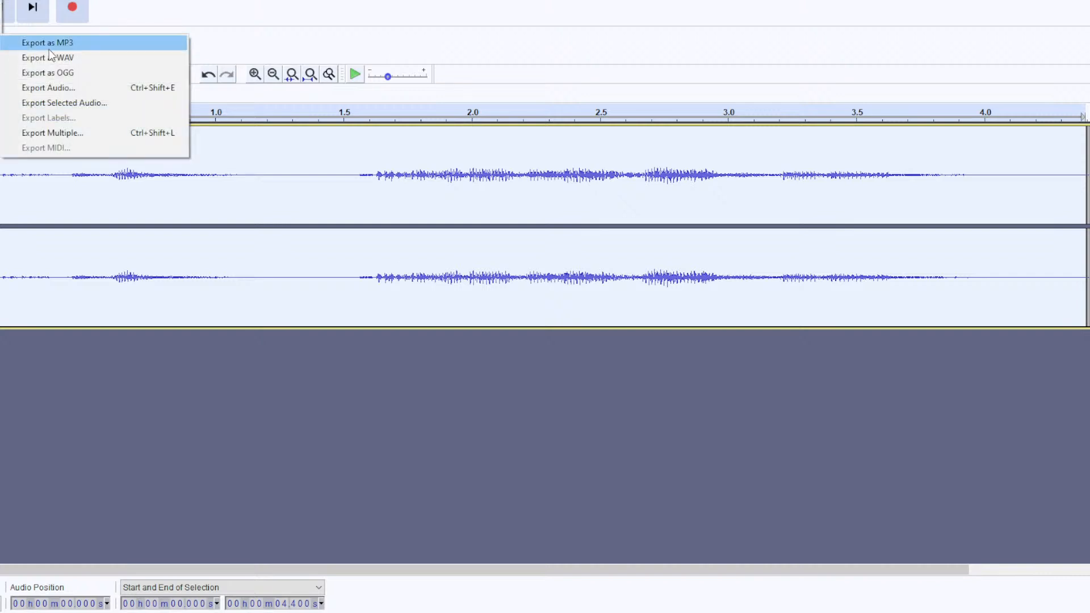
pyautogui.click(51, 58)
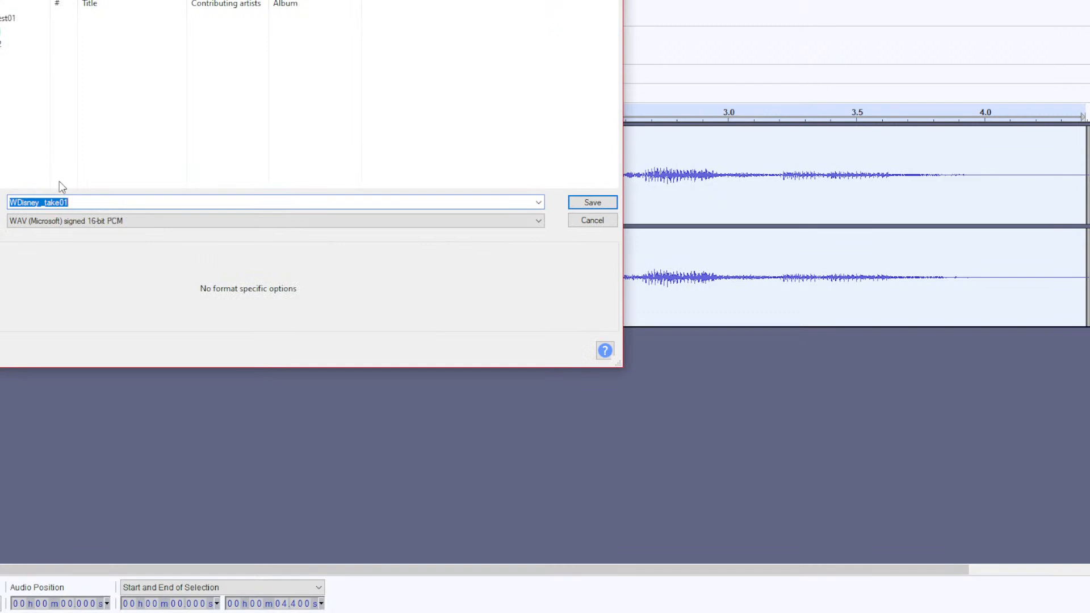
pyautogui.click(67, 202)
pyautogui.moveTo(65, 202); pyautogui.dragTo(70, 202)
pyautogui.write('3')
pyautogui.click(574, 204)
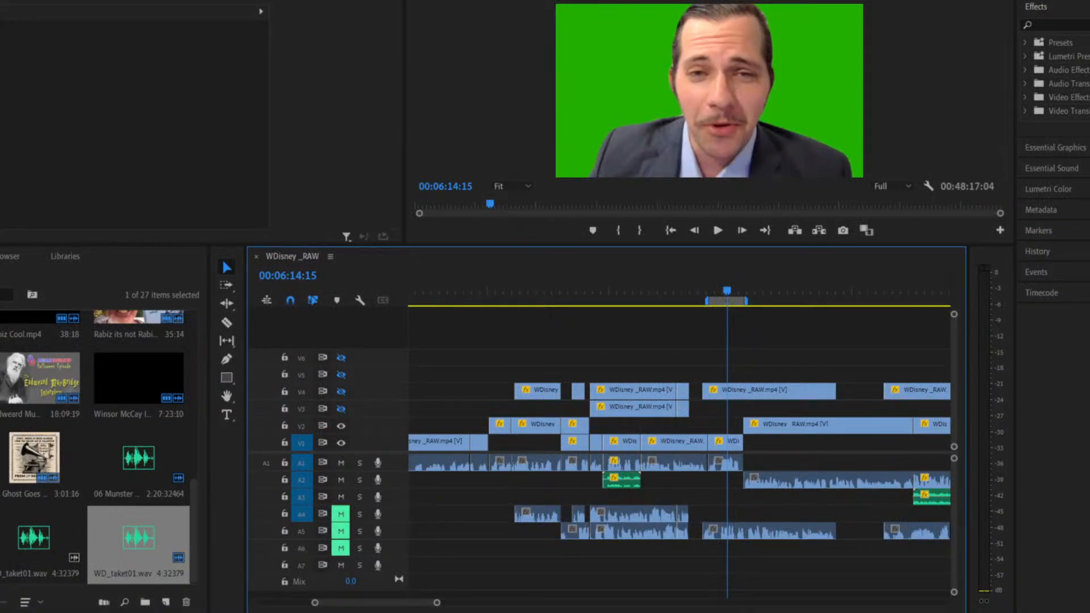
# In Premiere Pro, import WDisney _take03 and place it on audio track A2 directly beneath the WDisney clip at the playhead.
pyautogui.hotkey('alt', 'f')
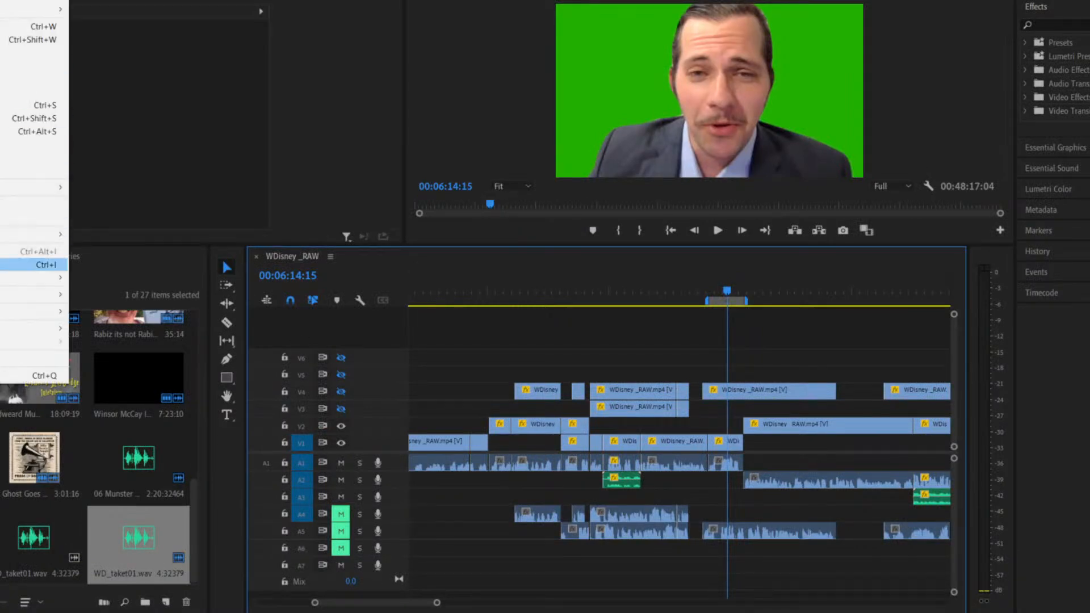
pyautogui.press('Return')
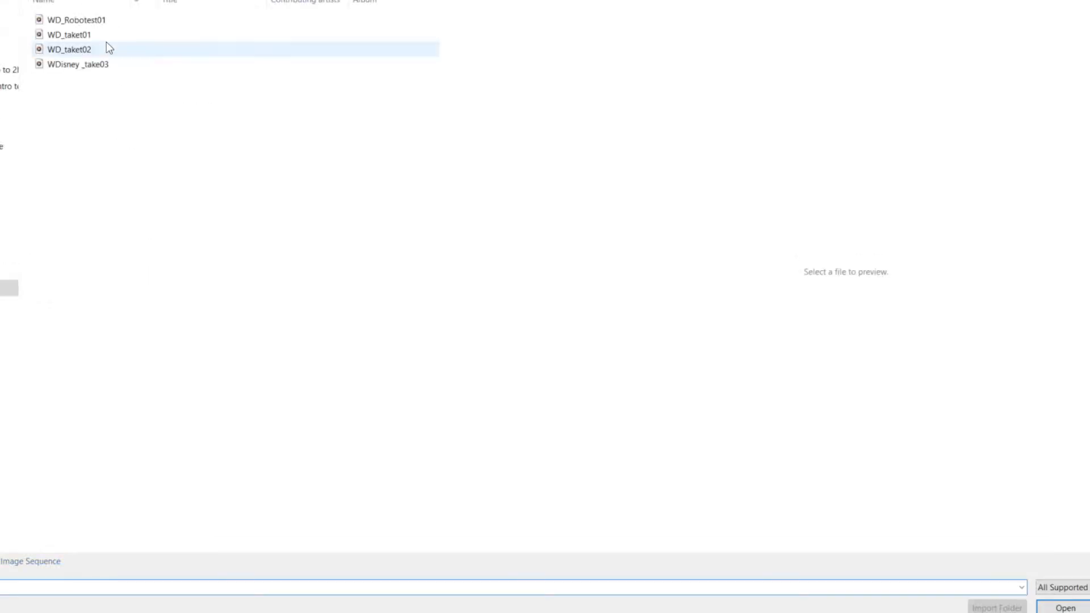
pyautogui.click(97, 66)
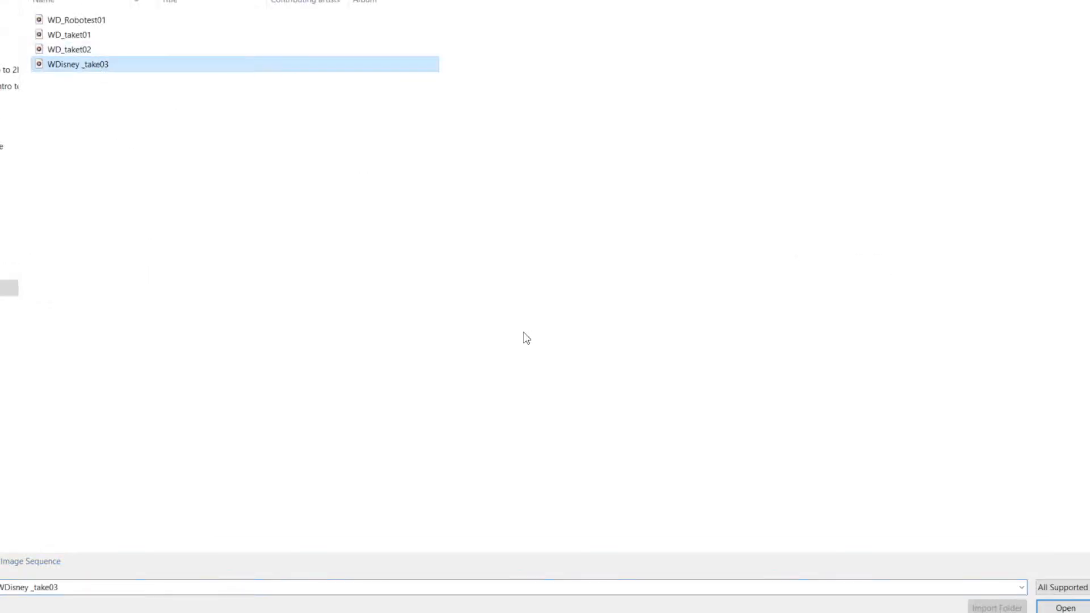
pyautogui.click(1048, 609)
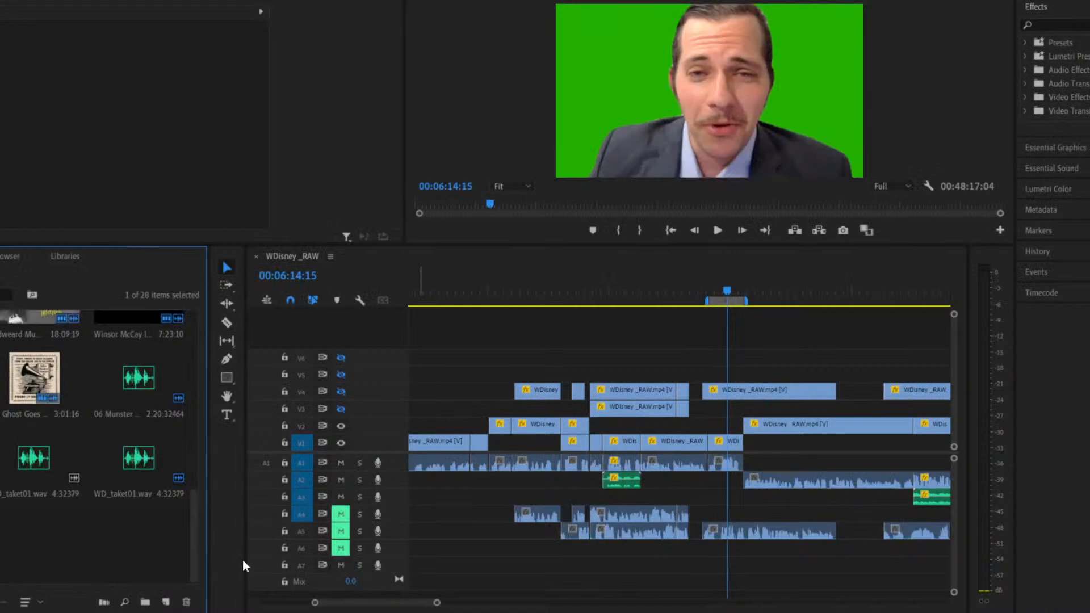
pyautogui.moveTo(257, 508); pyautogui.dragTo(652, 498)
pyautogui.moveTo(680, 489); pyautogui.dragTo(723, 481)
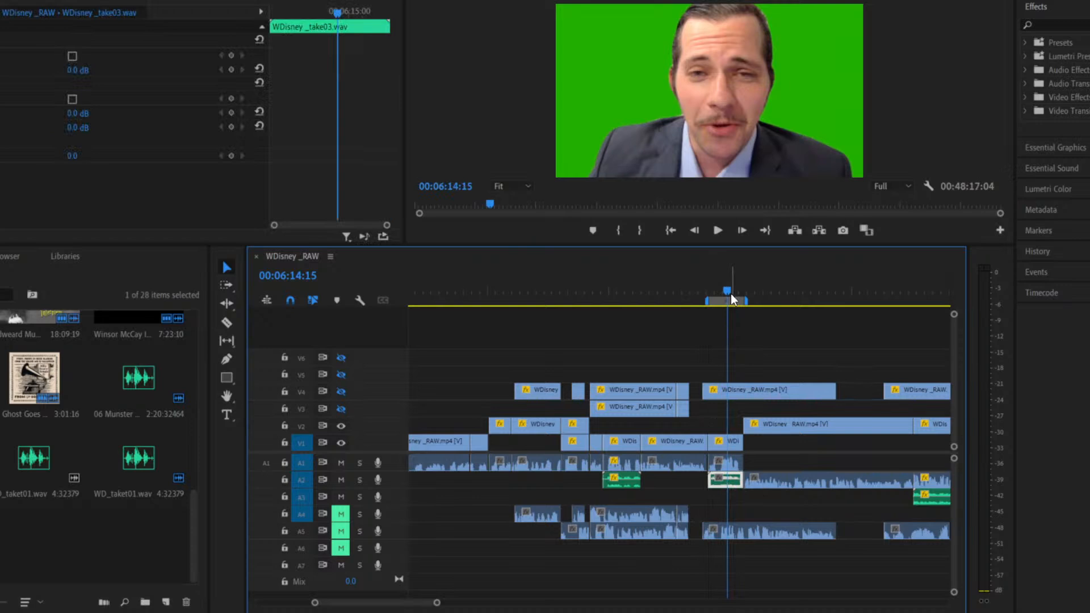
# Play the WDisney _take03 section together with the original voice, and again with audio track A1 muted.
pyautogui.moveTo(710, 285); pyautogui.dragTo(704, 285)
pyautogui.press('space')
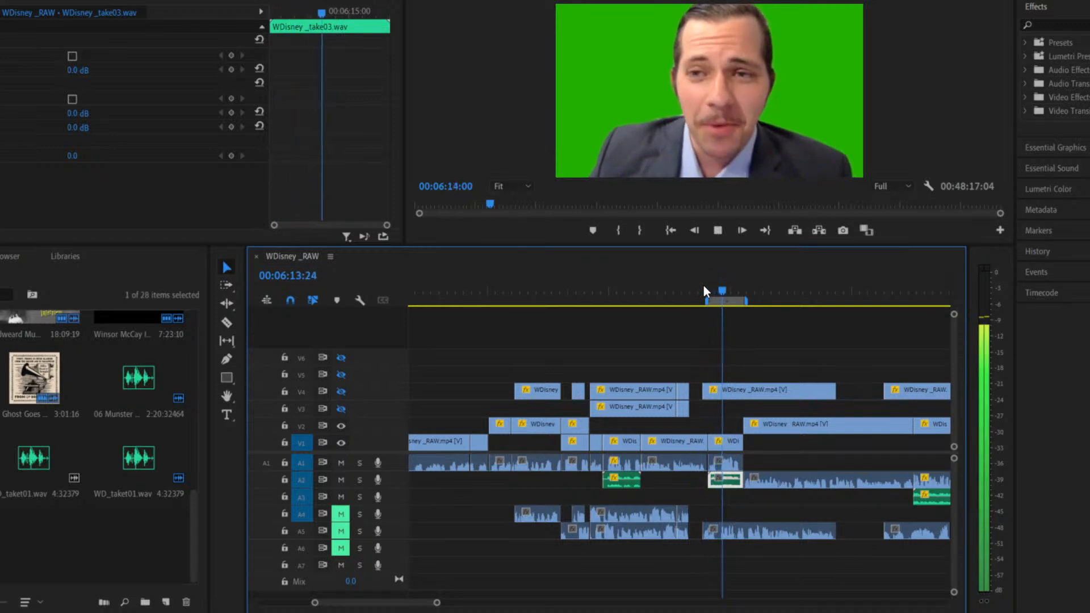
pyautogui.press('space')
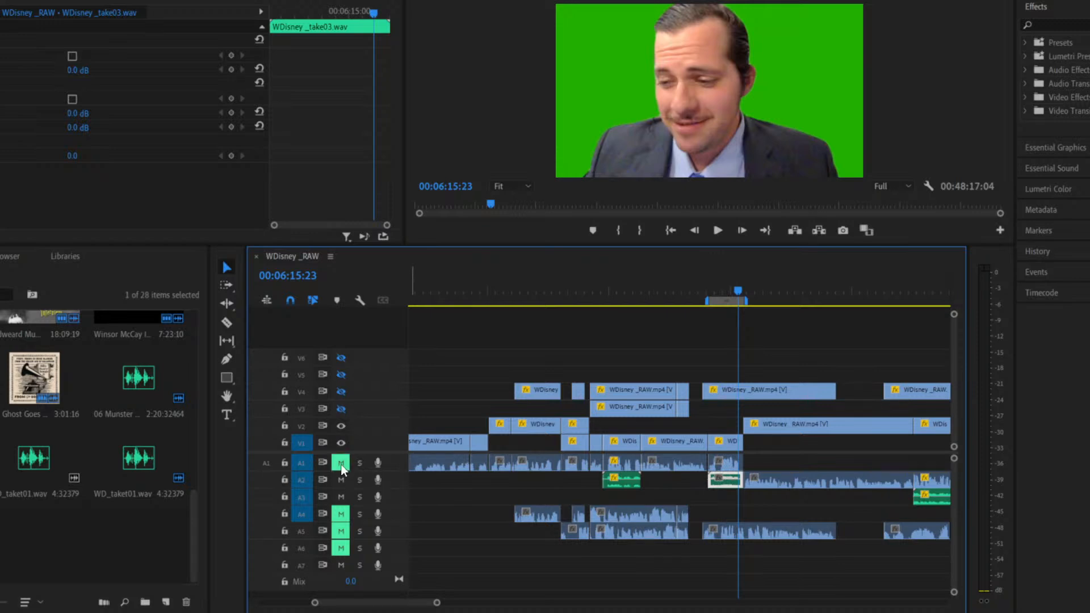
pyautogui.click(719, 289)
pyautogui.click(717, 230)
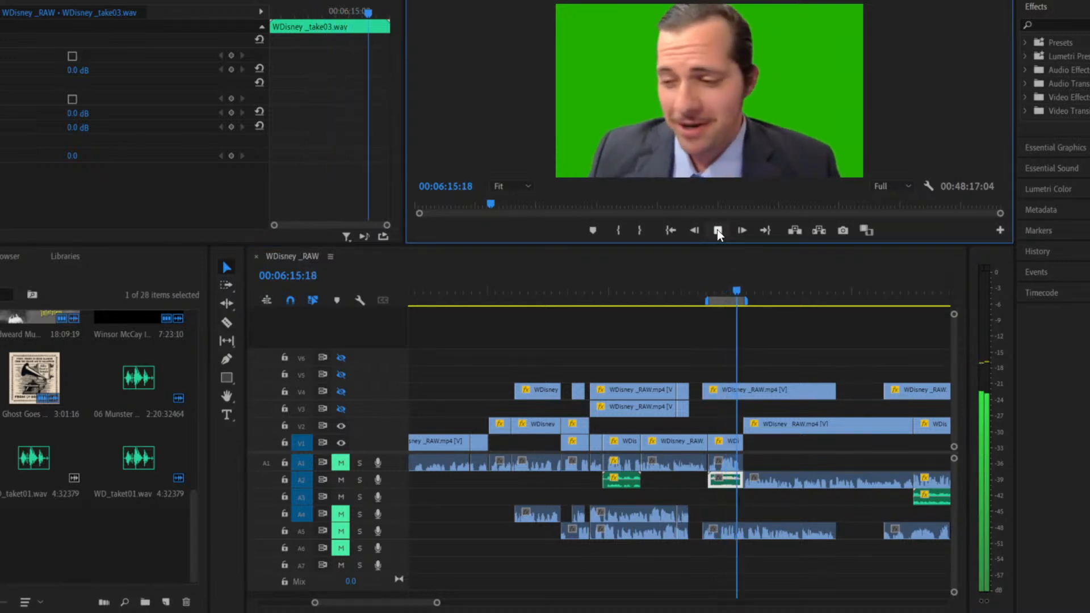
pyautogui.click(716, 230)
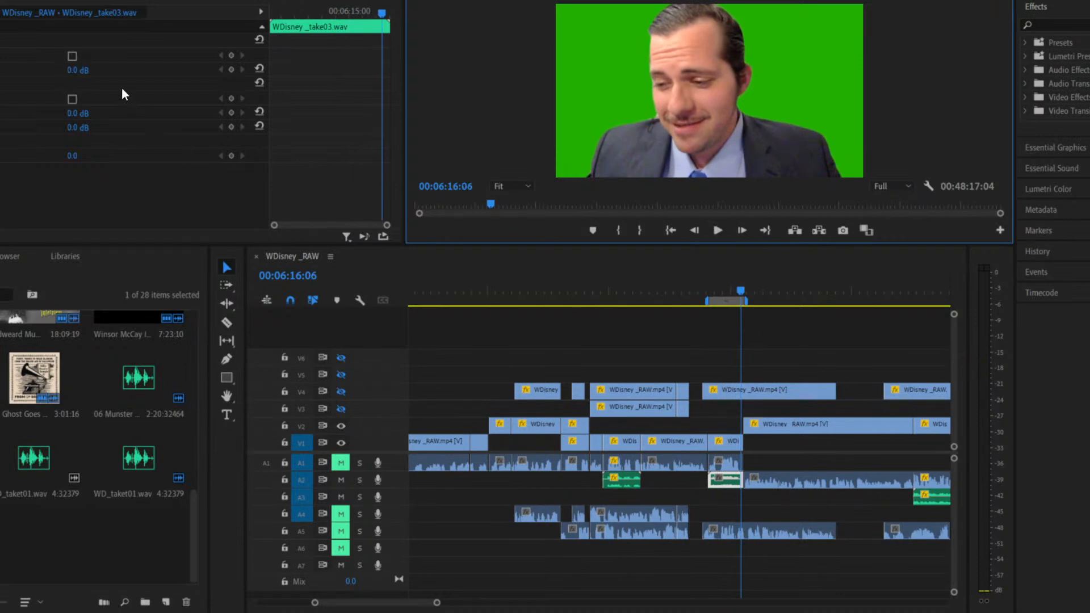
# Set the volume level of the WDisney _take03 clip to 6 dB.
pyautogui.moveTo(72, 78); pyautogui.dragTo(85, 78)
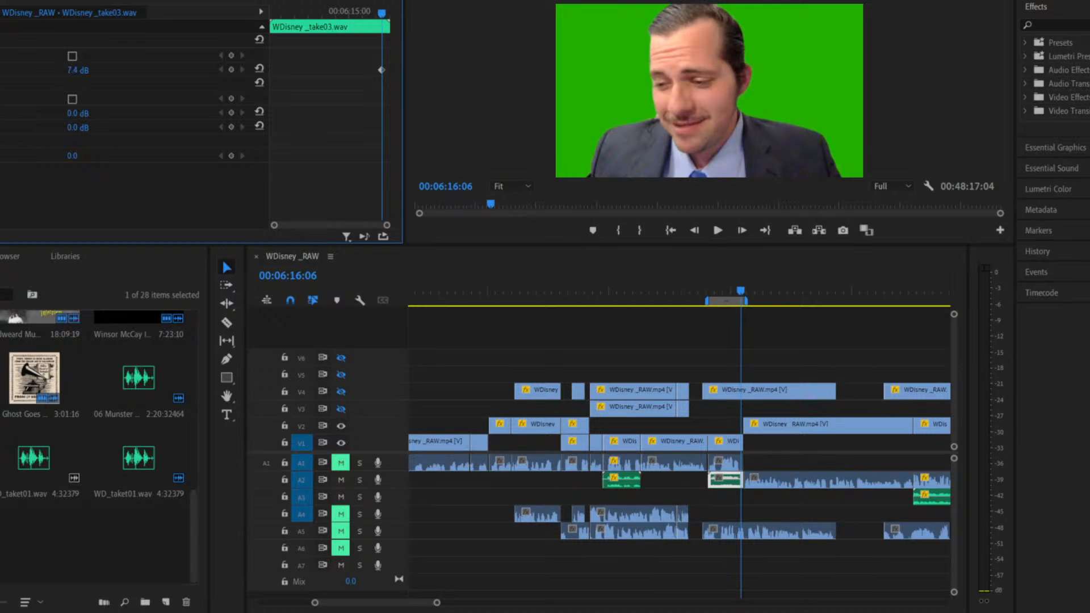
pyautogui.click(77, 70)
pyautogui.write('6')
pyautogui.press('Return')
# Play the amplified WDisney _take03 clip alone, and again with audio track A1 unmuted.
pyautogui.click(724, 289)
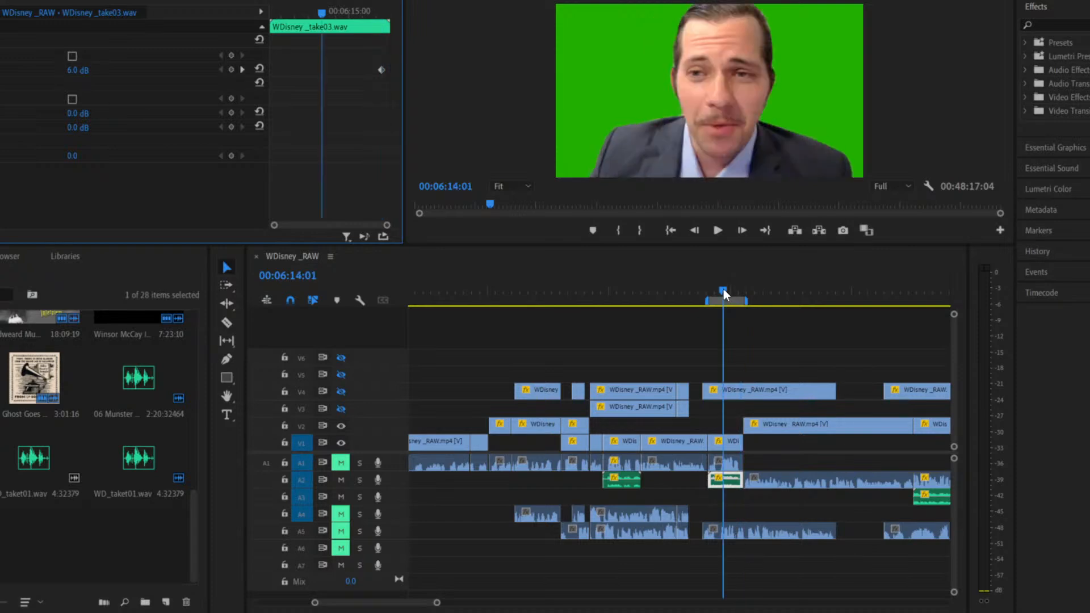
pyautogui.click(717, 230)
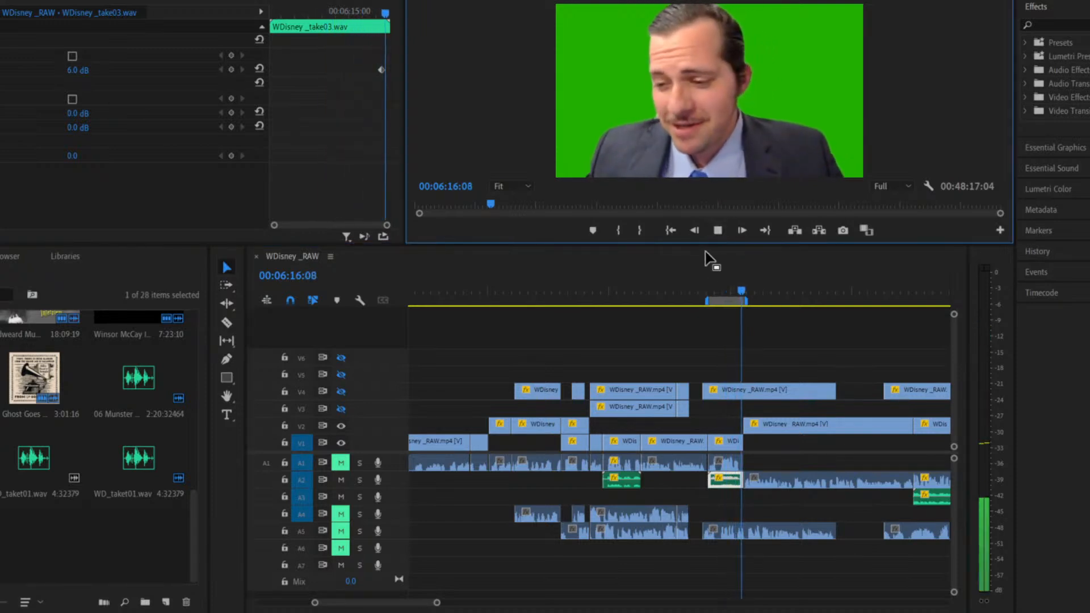
pyautogui.click(725, 290)
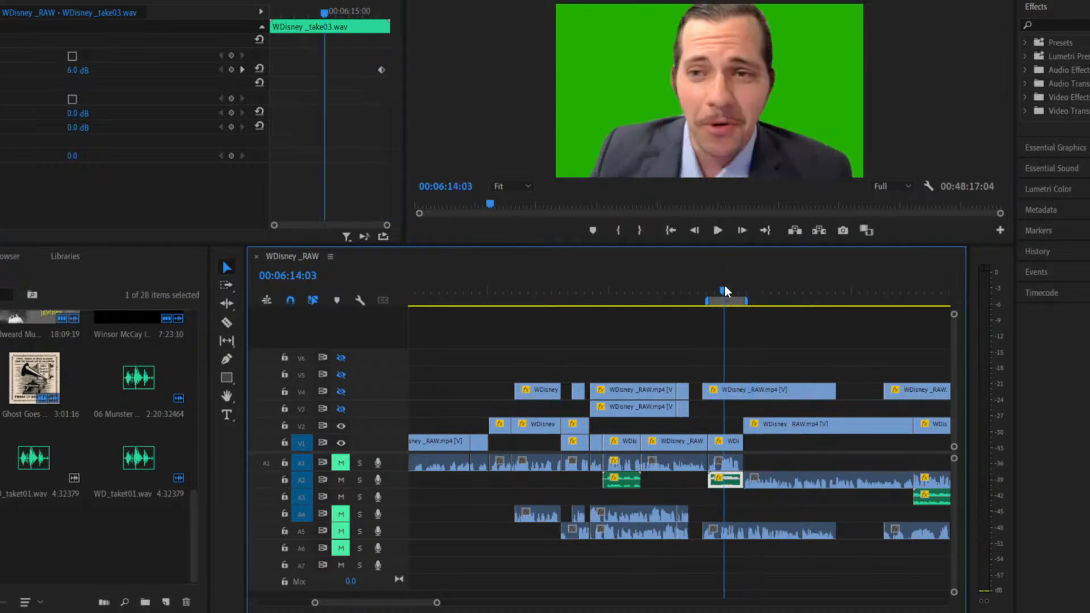
pyautogui.click(713, 289)
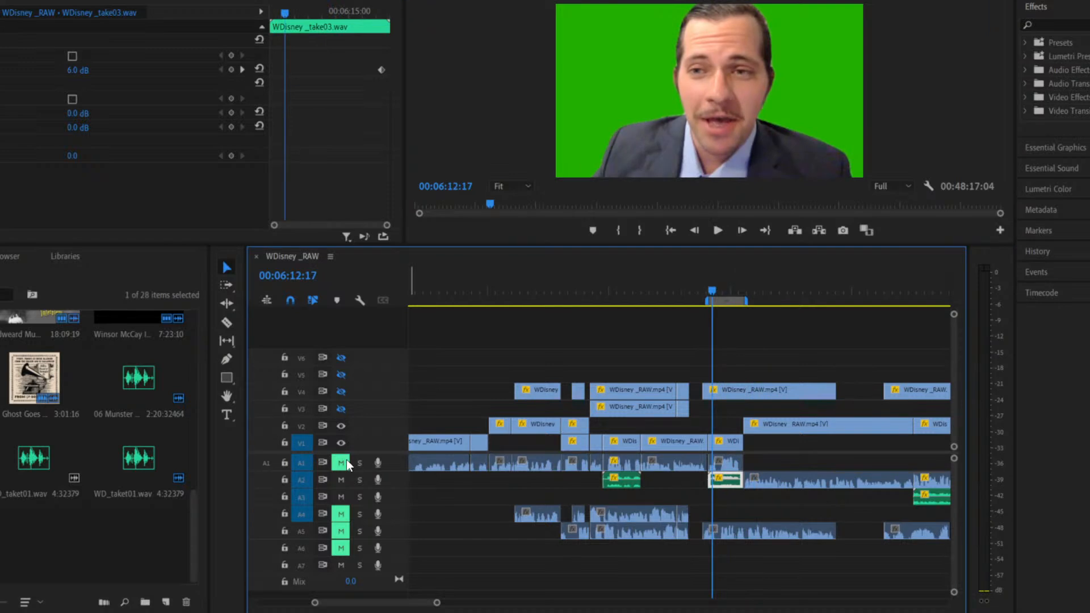
pyautogui.click(719, 232)
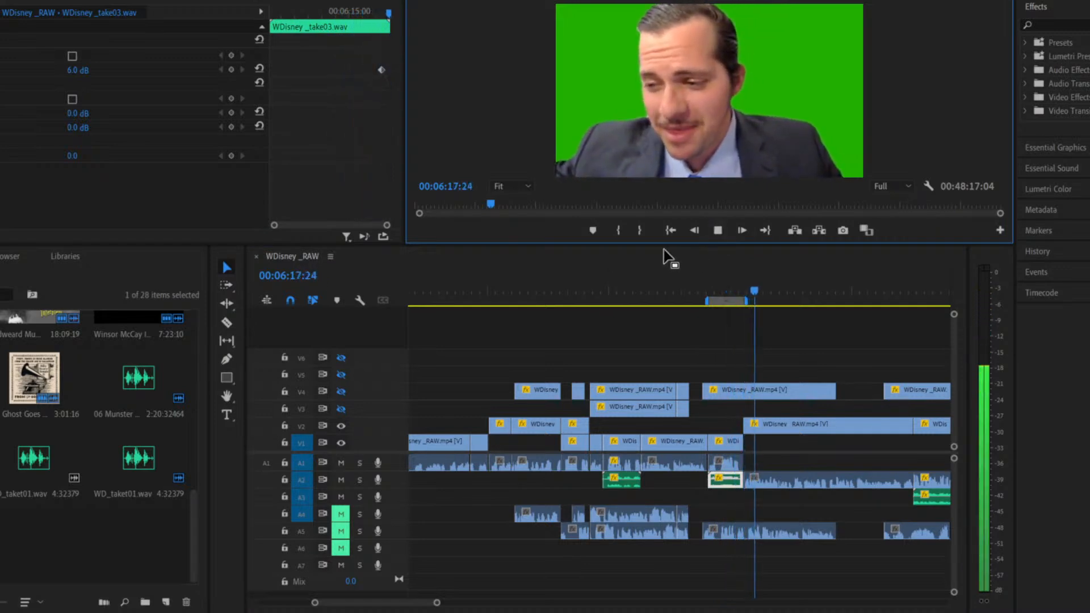
# Play the earlier altered-voice clip on A2 near 00:06:00 and compare it with the WDisney _take03 section.
pyautogui.click(614, 278)
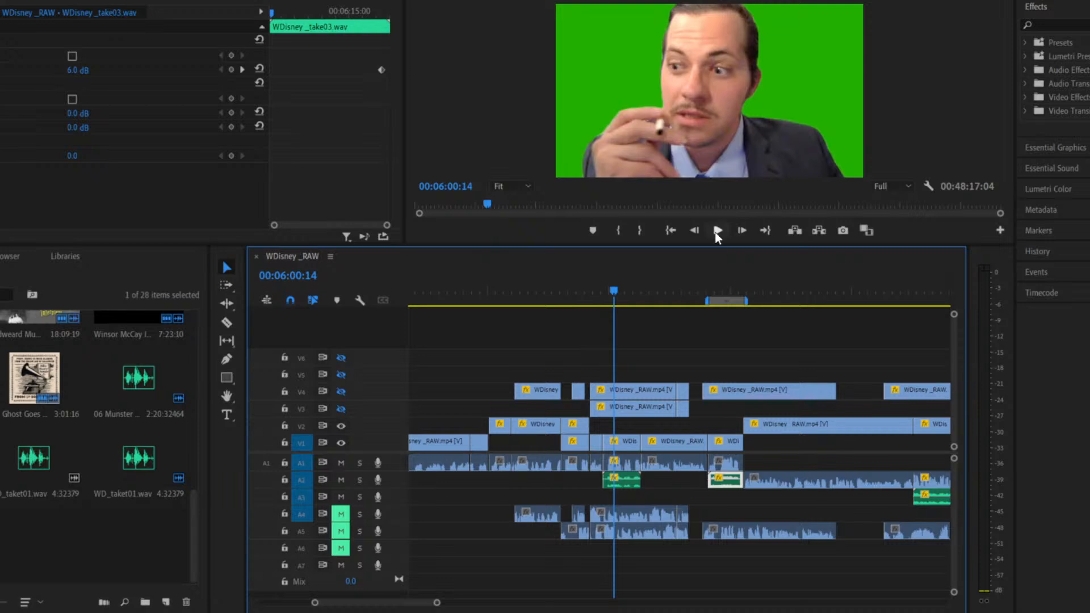
pyautogui.click(717, 230)
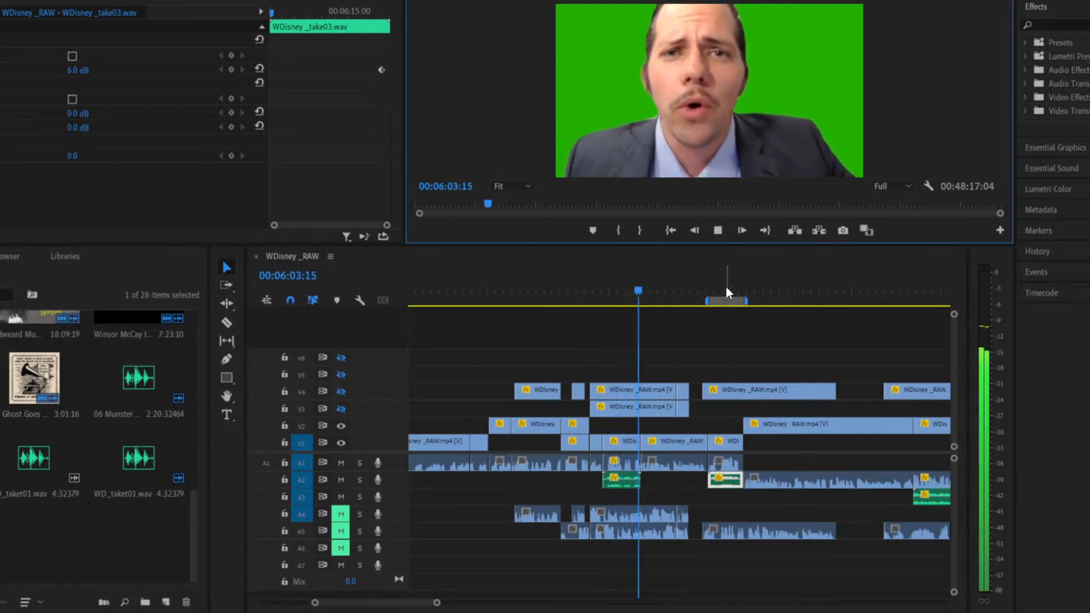
pyautogui.click(726, 291)
pyautogui.click(717, 231)
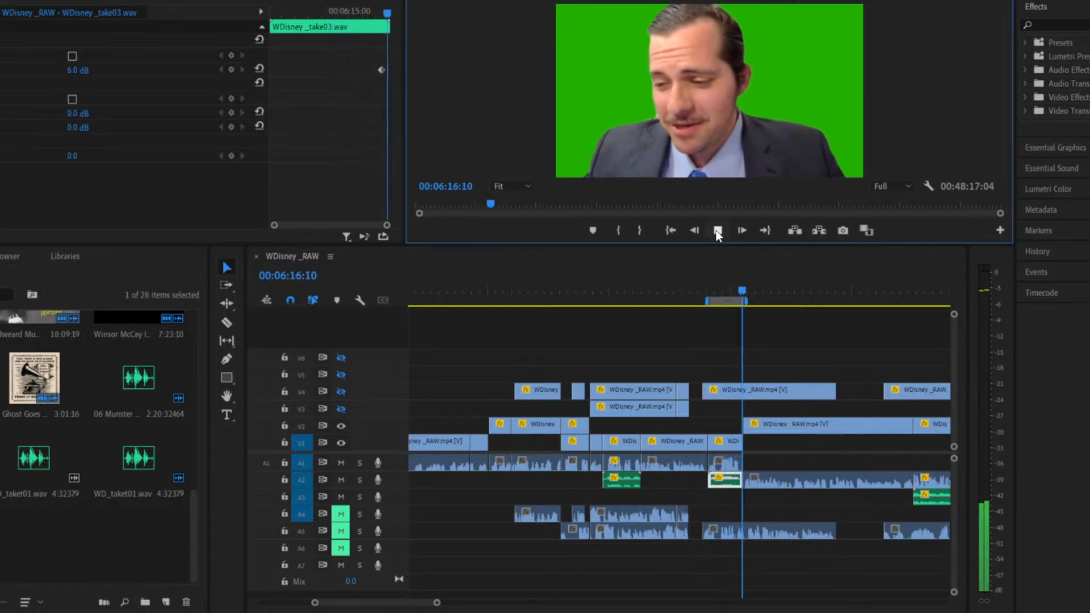
# Play the section from about 00:06:38 where the altered-voice clip on A3 lies beneath the voice on A2.
pyautogui.click(920, 299)
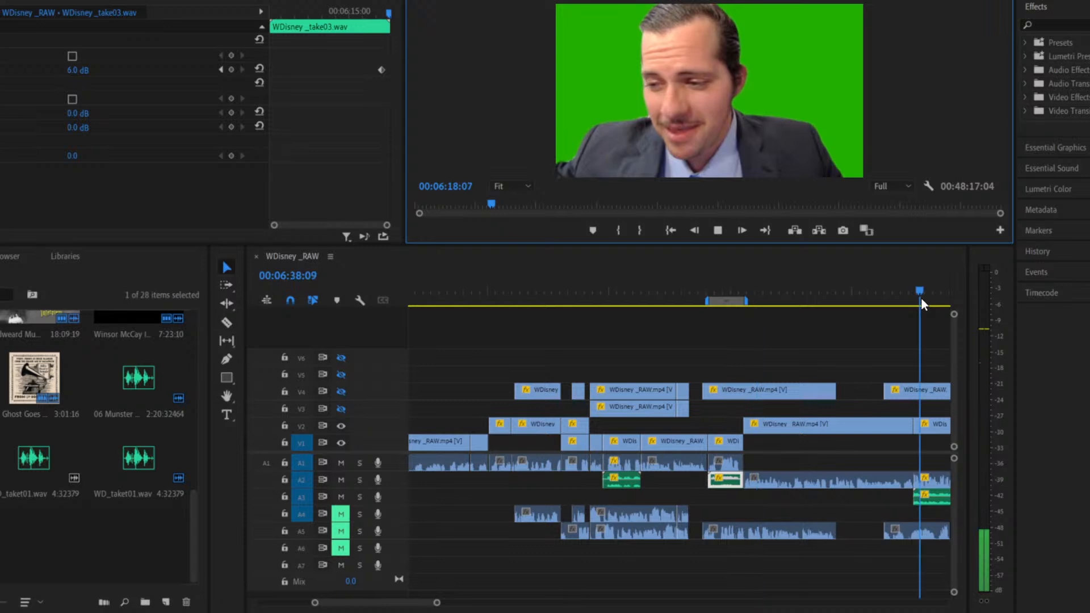
pyautogui.click(920, 298)
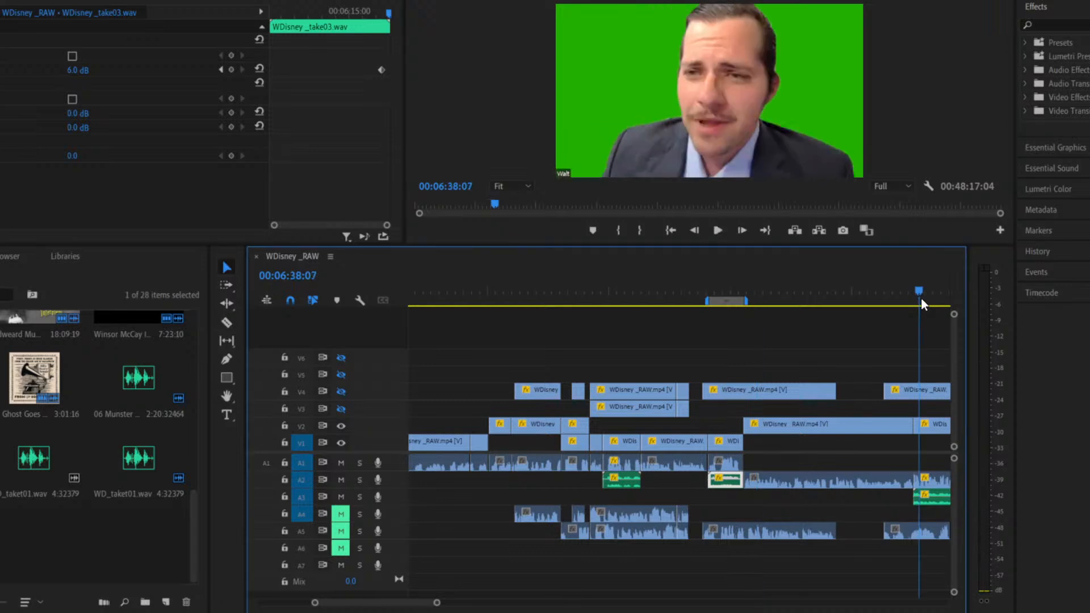
pyautogui.click(718, 230)
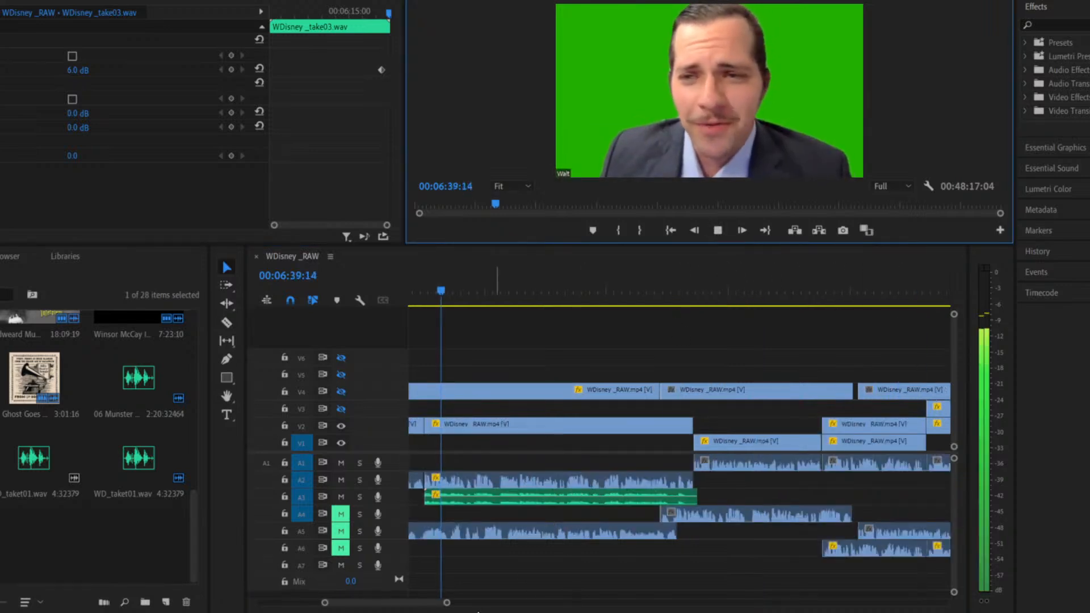
pyautogui.moveTo(447, 603); pyautogui.dragTo(501, 603)
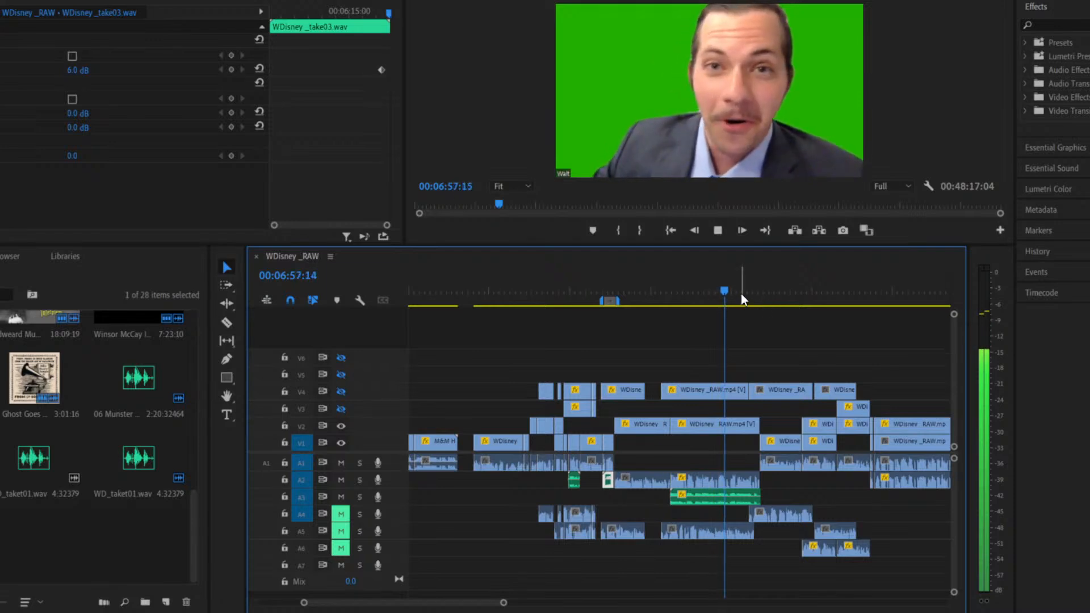
pyautogui.click(718, 231)
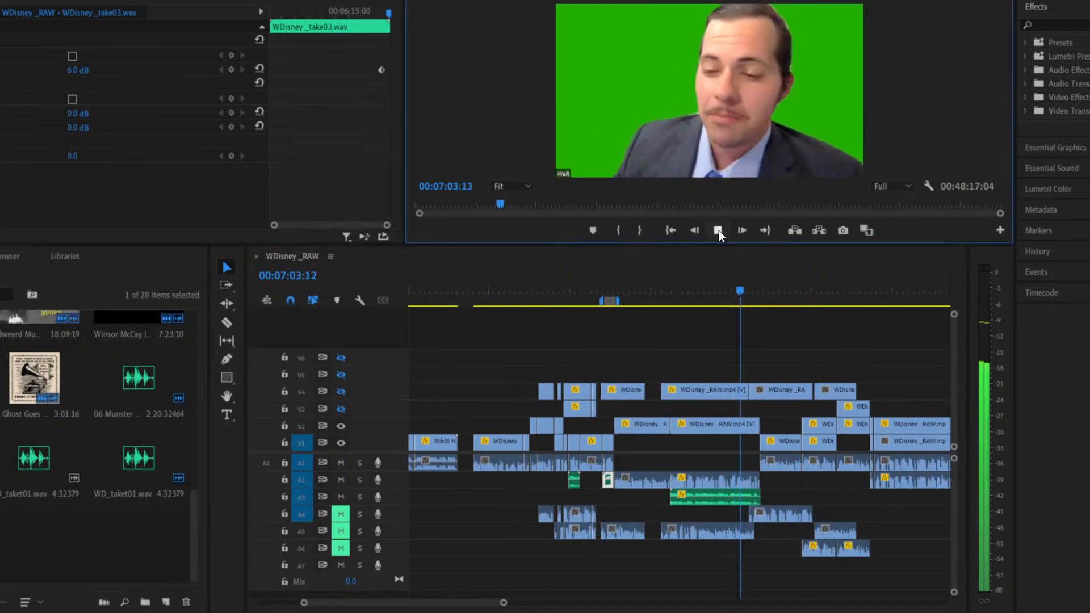
# Select the WDisney _RAW clip on V1 and A1 at 00:07:29:05 and bring up the export options.
pyautogui.click(778, 301)
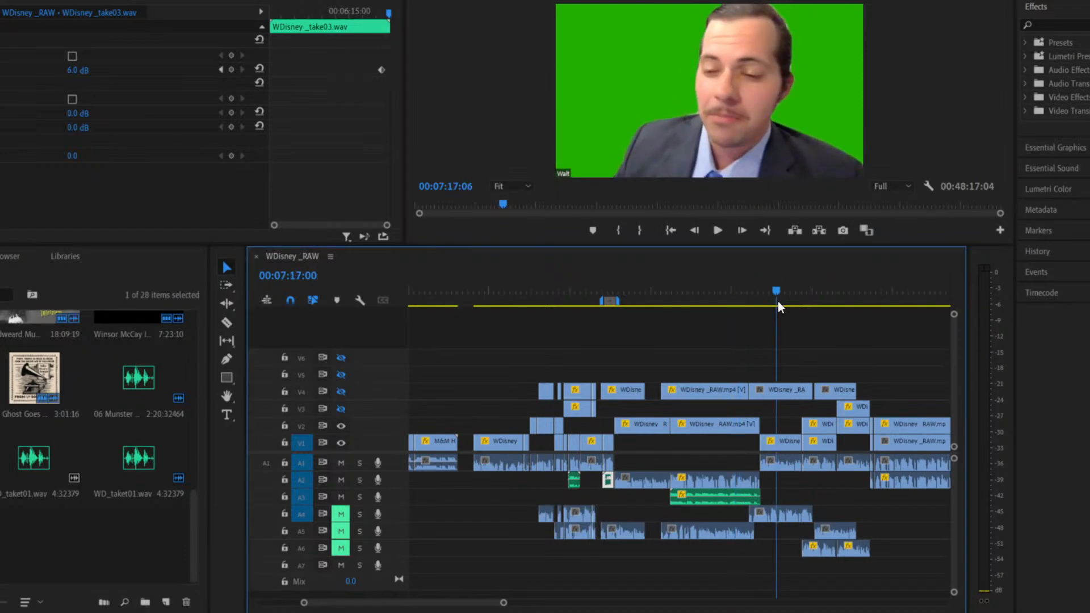
pyautogui.click(808, 299)
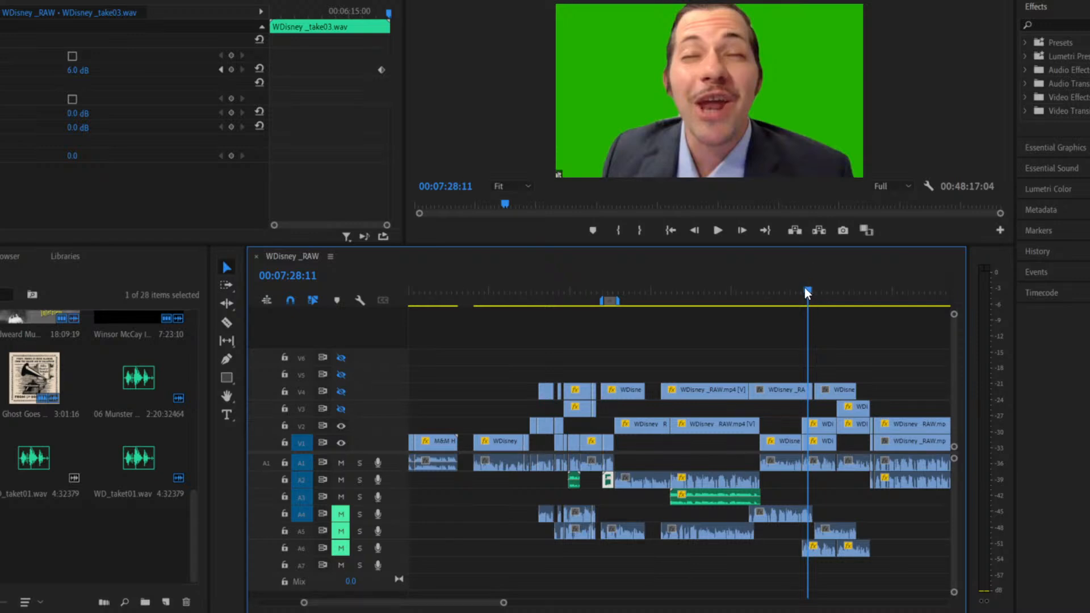
pyautogui.moveTo(805, 287); pyautogui.dragTo(807, 287)
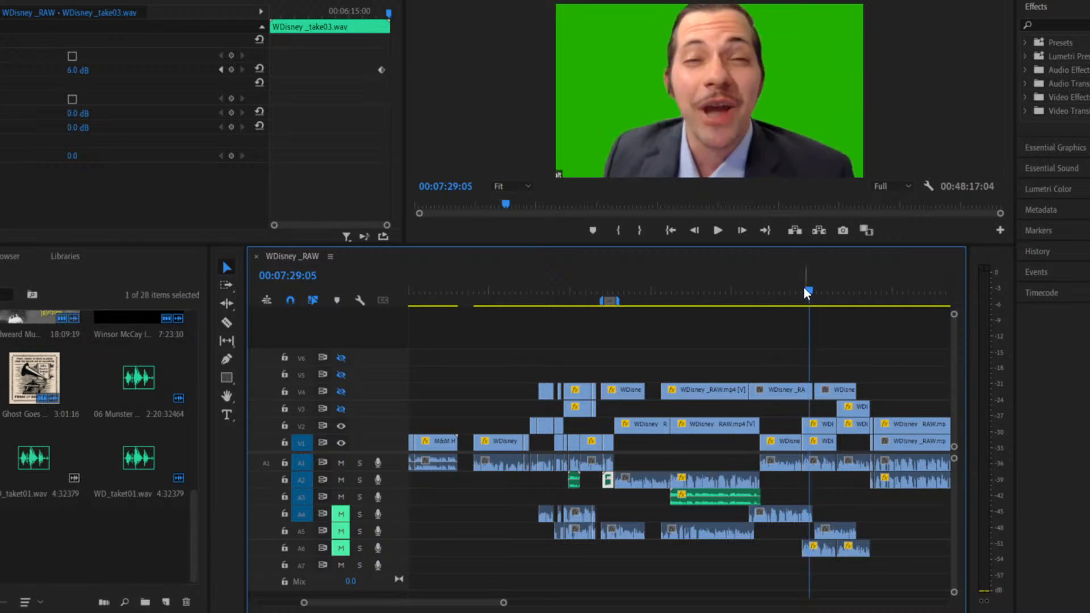
pyautogui.click(824, 461)
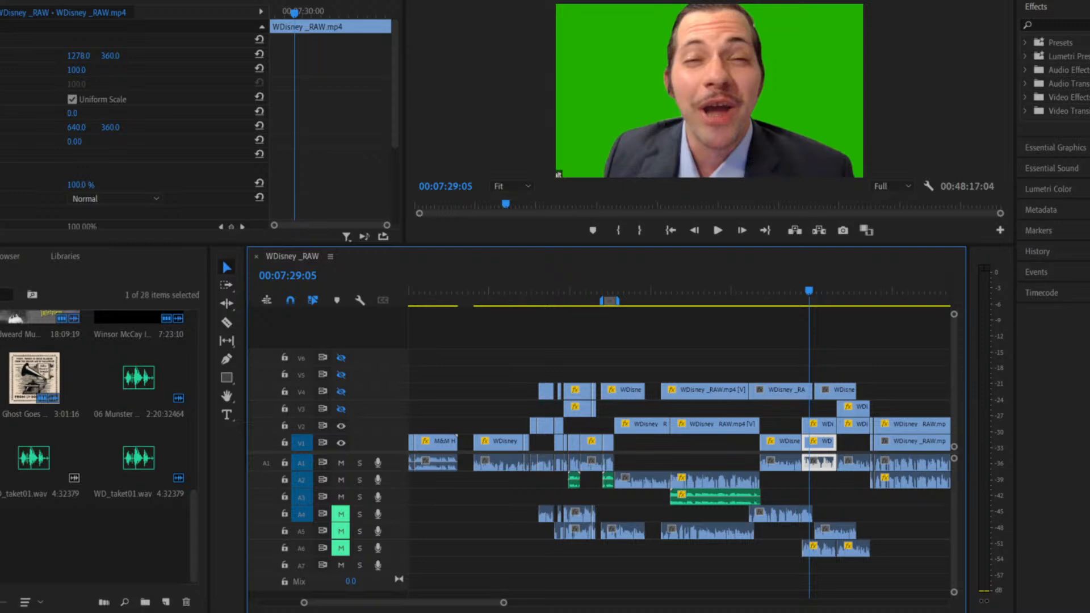
pyautogui.click(0, 0)
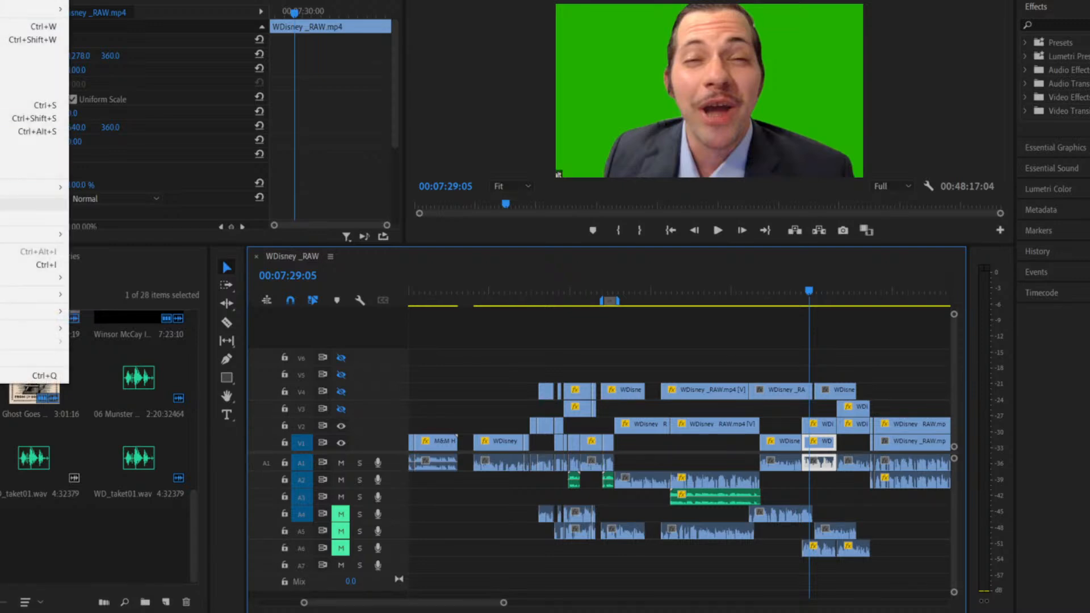
pyautogui.moveTo(23, 294)
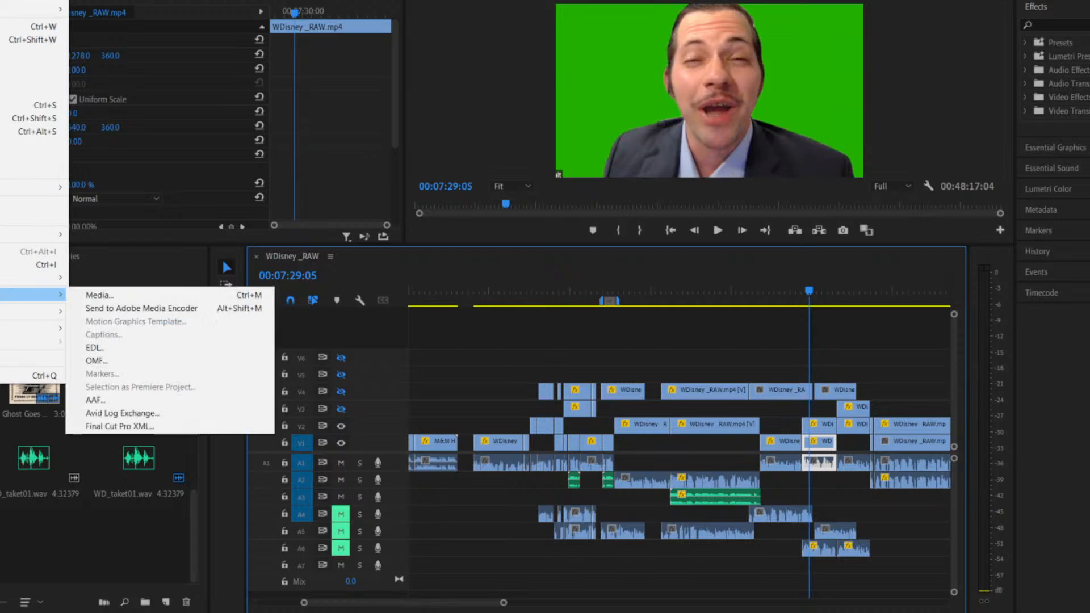